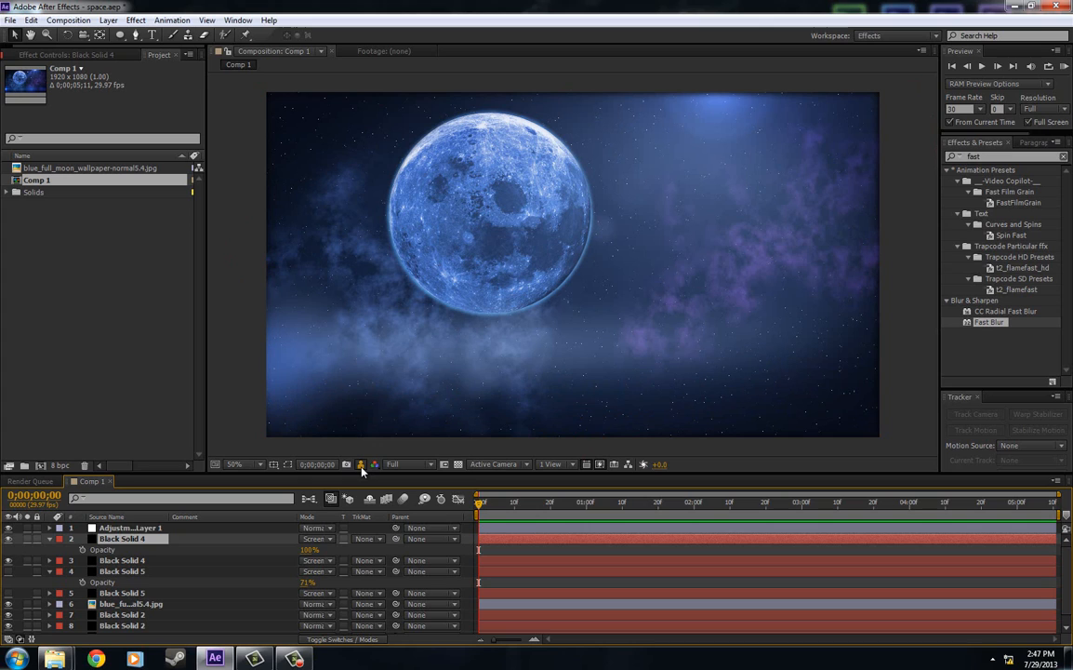
# Step: Save the changes to space.aep and start a new empty project
pyautogui.moveTo(363, 470); pyautogui.dragTo(363, 468)
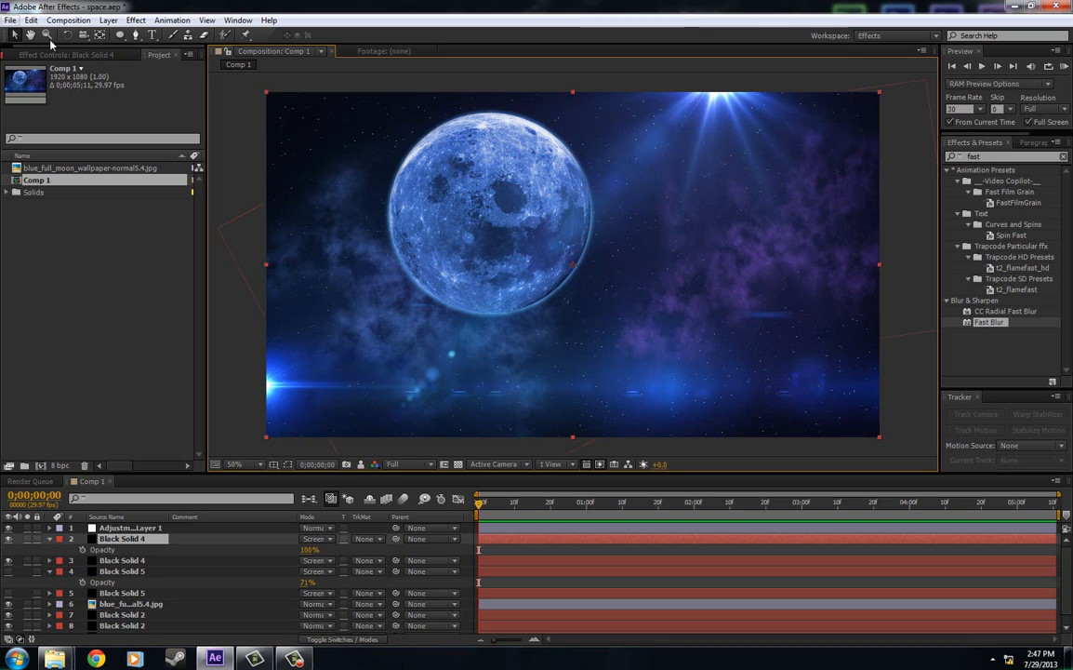
pyautogui.click(9, 19)
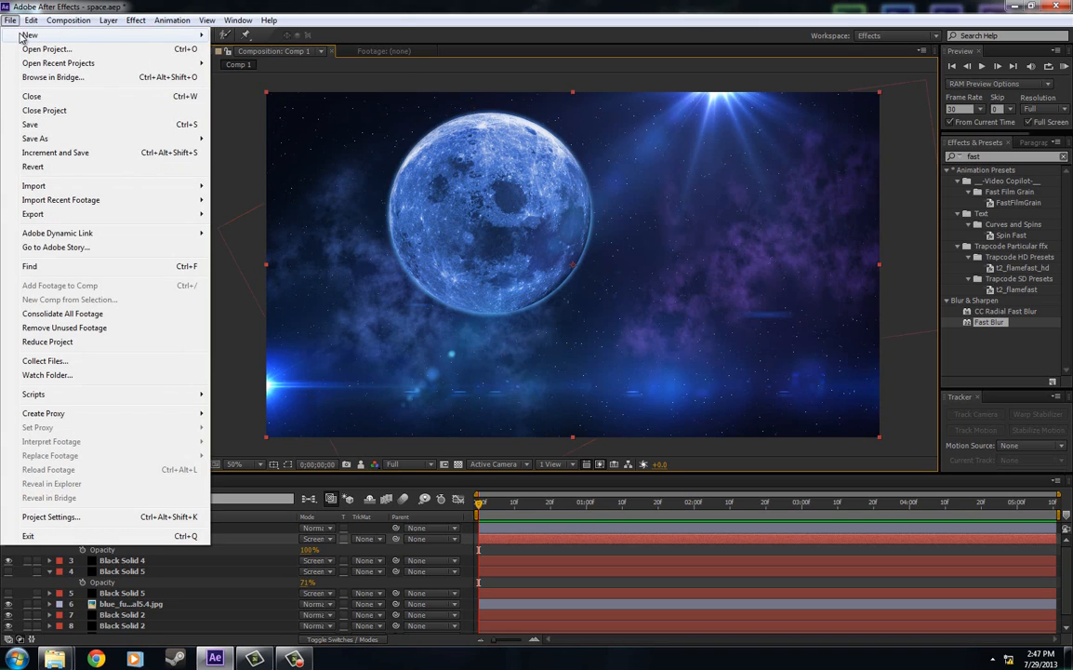
pyautogui.moveTo(26, 34)
pyautogui.click(276, 34)
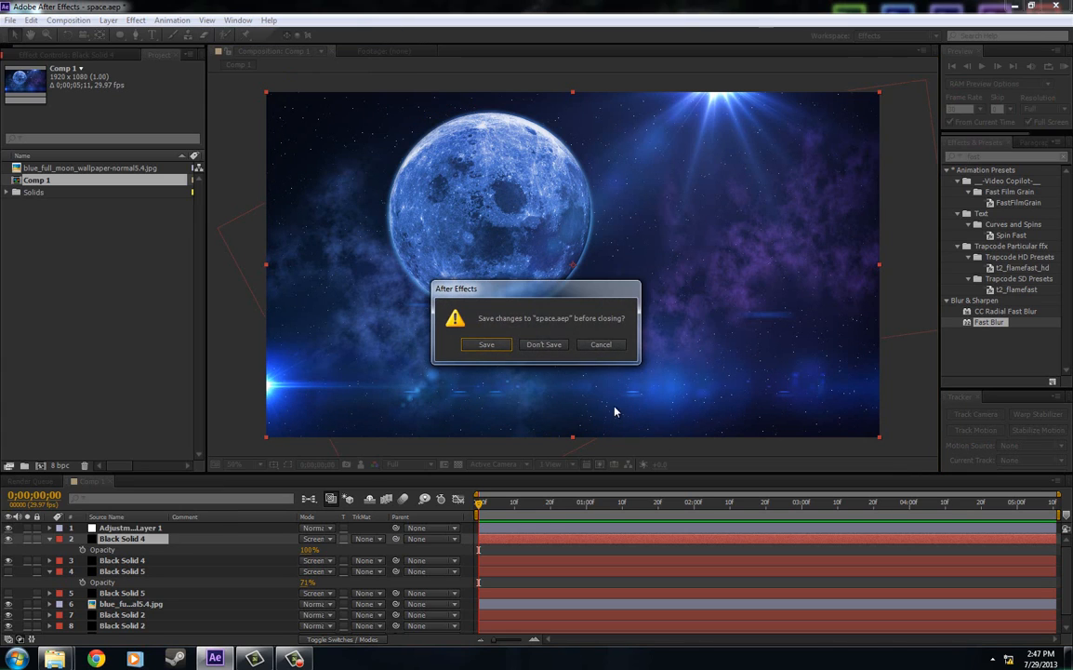
pyautogui.click(486, 345)
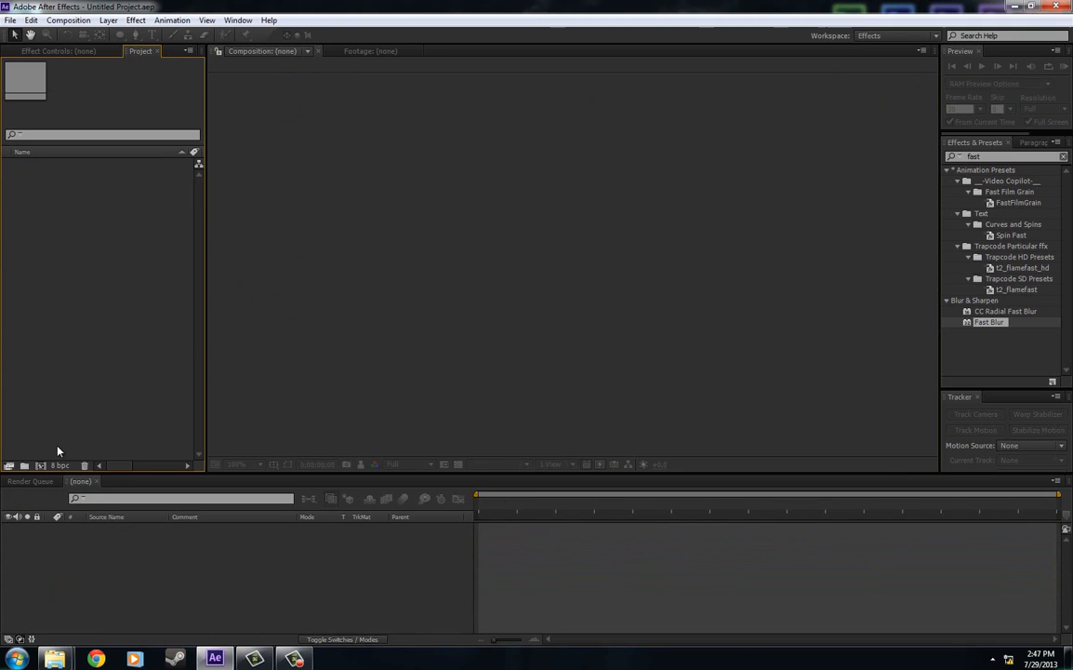
# Step: Create a 1920 x 1080 composition at 29.97 fps and add a composition-sized black solid to it
pyautogui.click(40, 466)
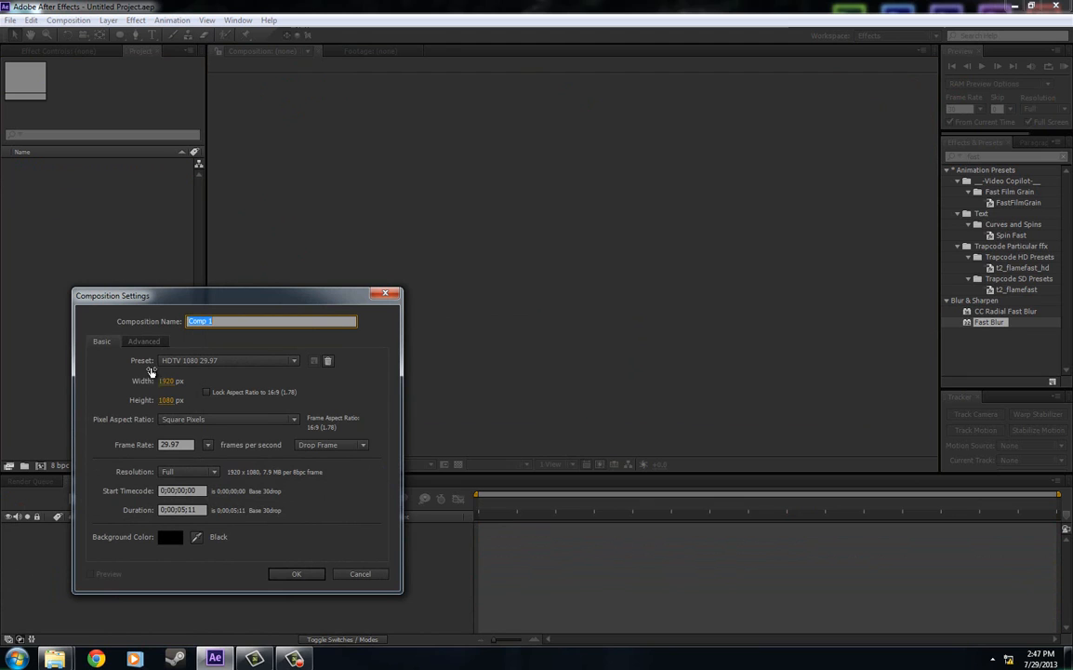
pyautogui.click(299, 575)
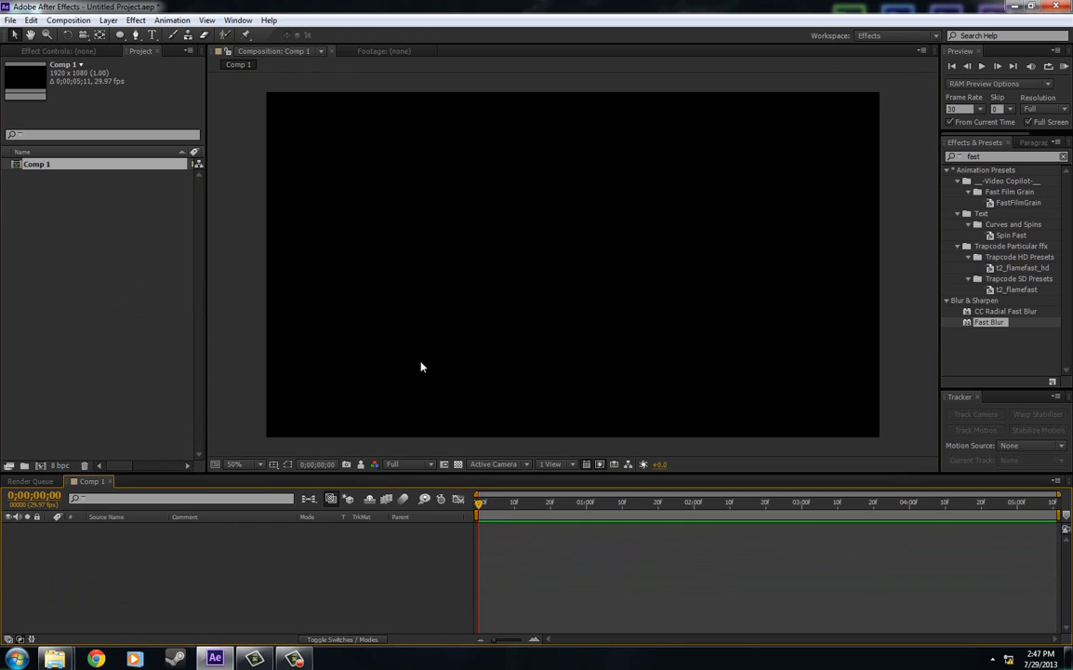
pyautogui.hotkey('ctrl', 'y')
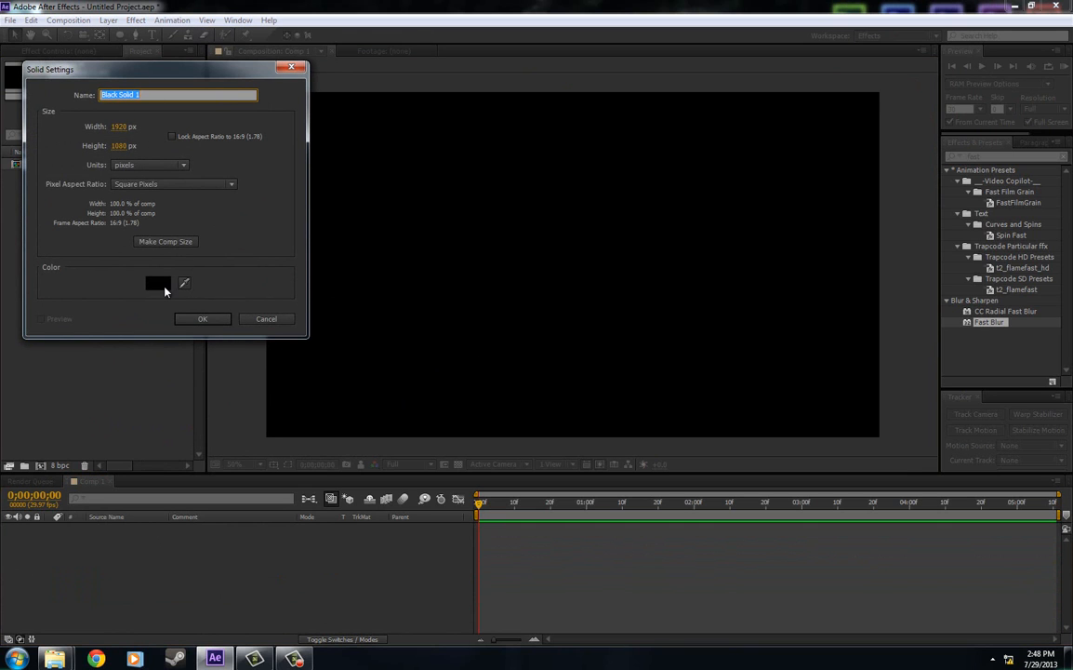
pyautogui.click(202, 318)
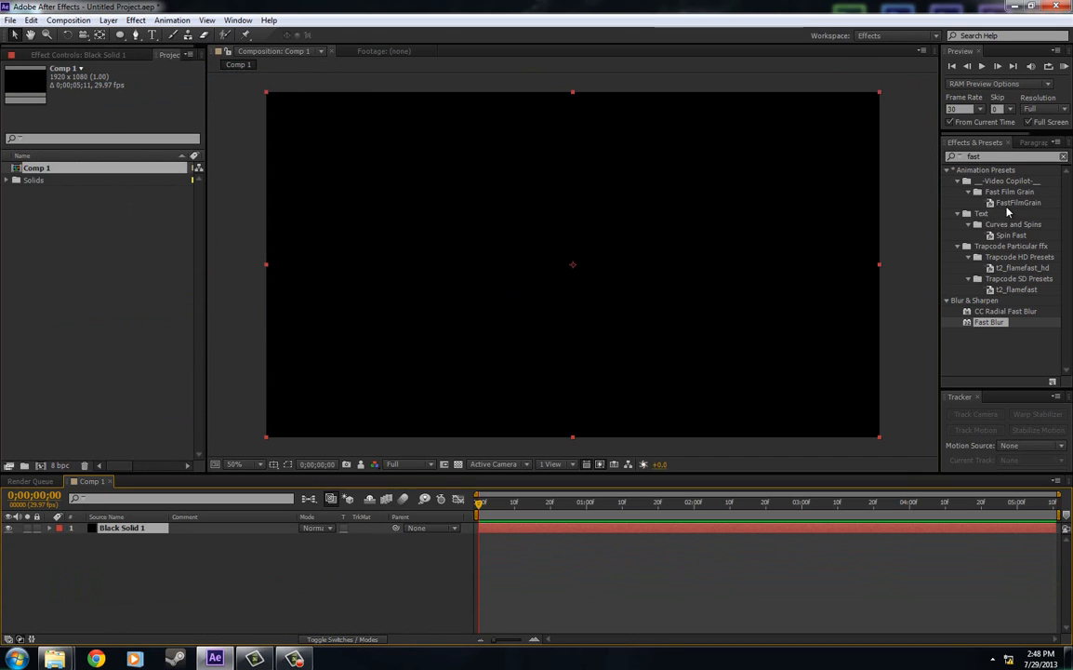
# Step: Clear the effects search, then hide and restore the Effects & Presets display
pyautogui.click(975, 156)
pyautogui.press('BackSpace')
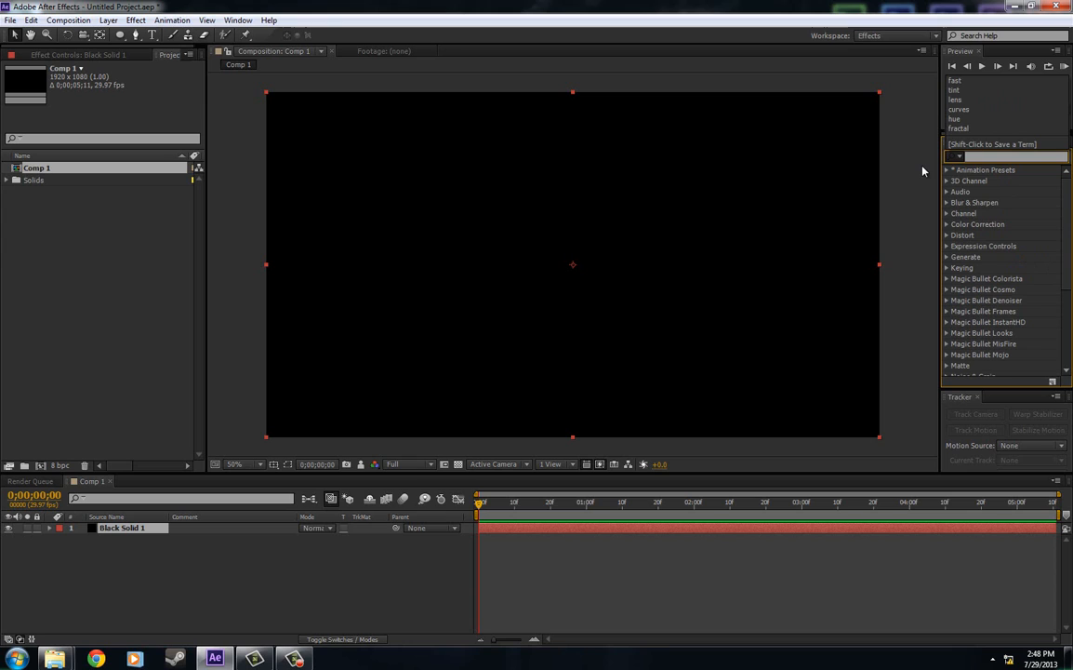
pyautogui.press('Escape')
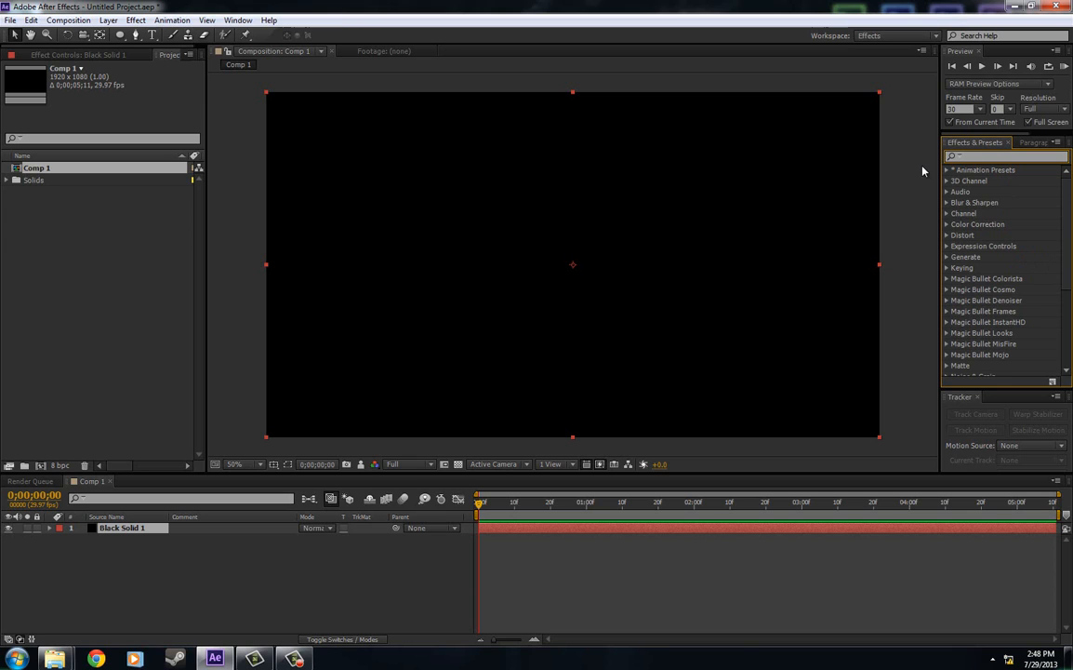
pyautogui.hotkey('ctrl', 'f')
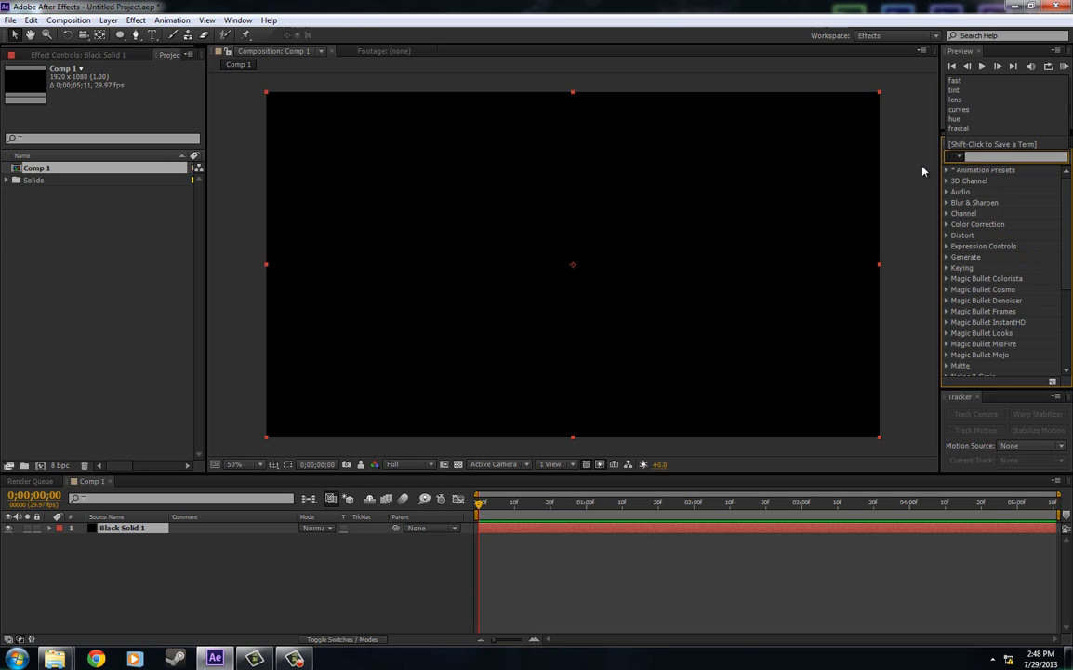
pyautogui.click(923, 170)
pyautogui.hotkey('ctrl', '5')
pyautogui.hotkey('ctrl', '5')
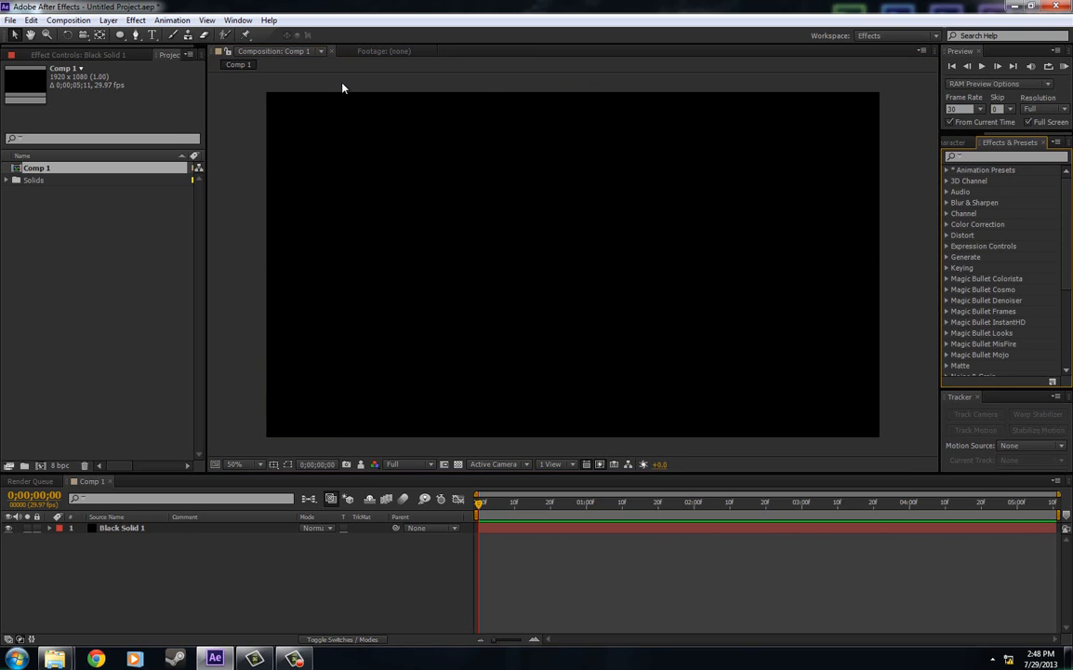
pyautogui.click(240, 20)
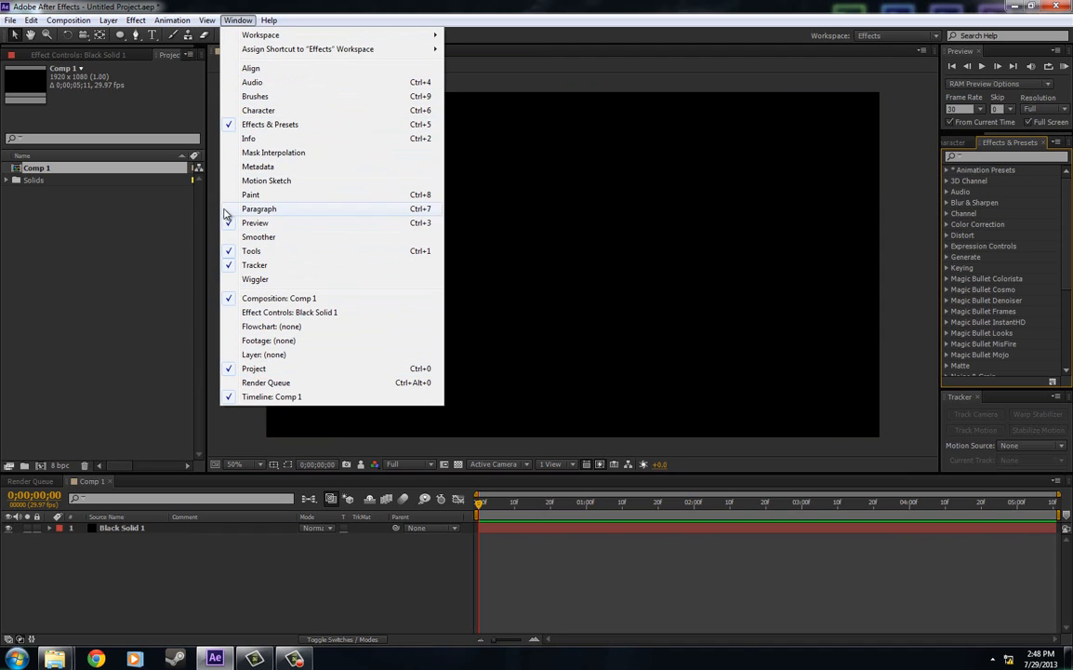
pyautogui.click(379, 602)
# Step: Search the effects for "fract" and apply Fractal Noise to the black solid
pyautogui.click(991, 160)
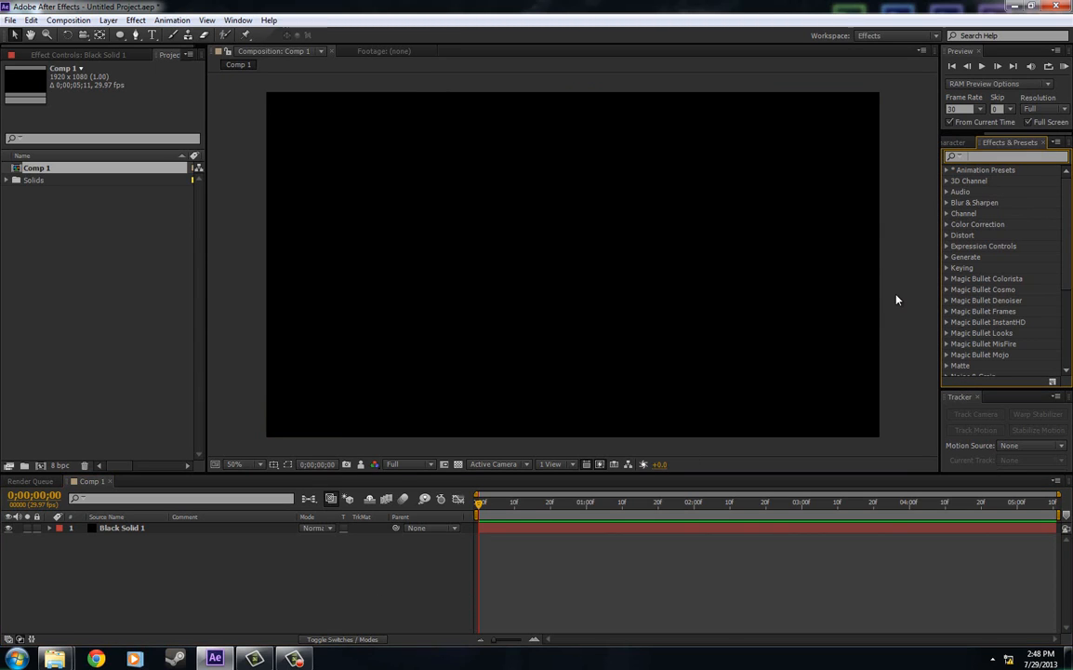
pyautogui.write('fract')
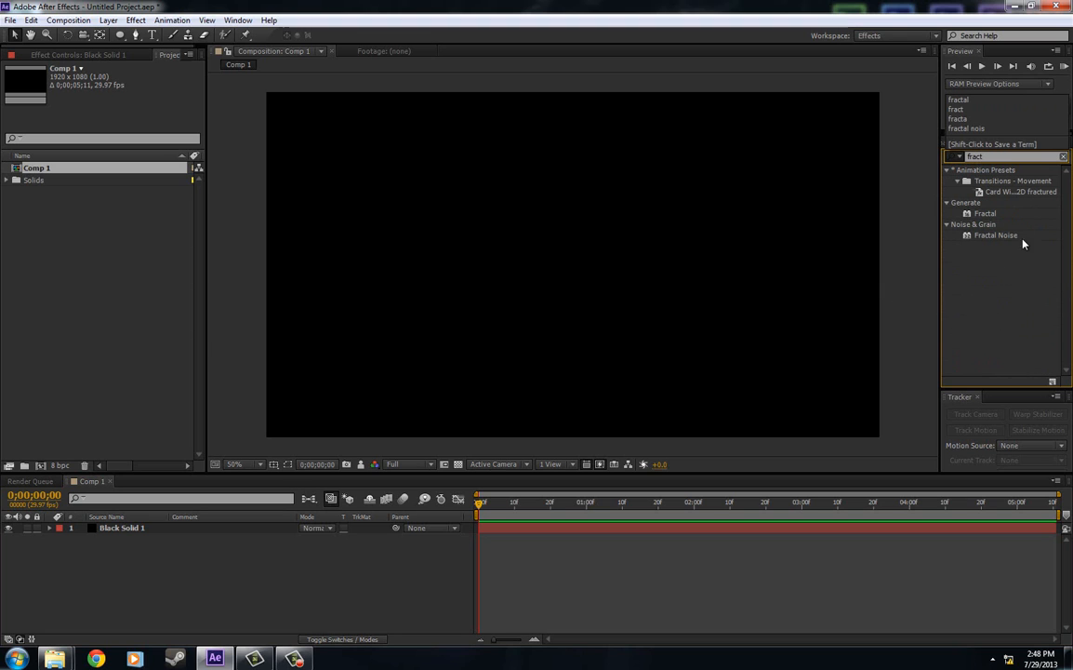
pyautogui.moveTo(994, 235); pyautogui.dragTo(135, 532)
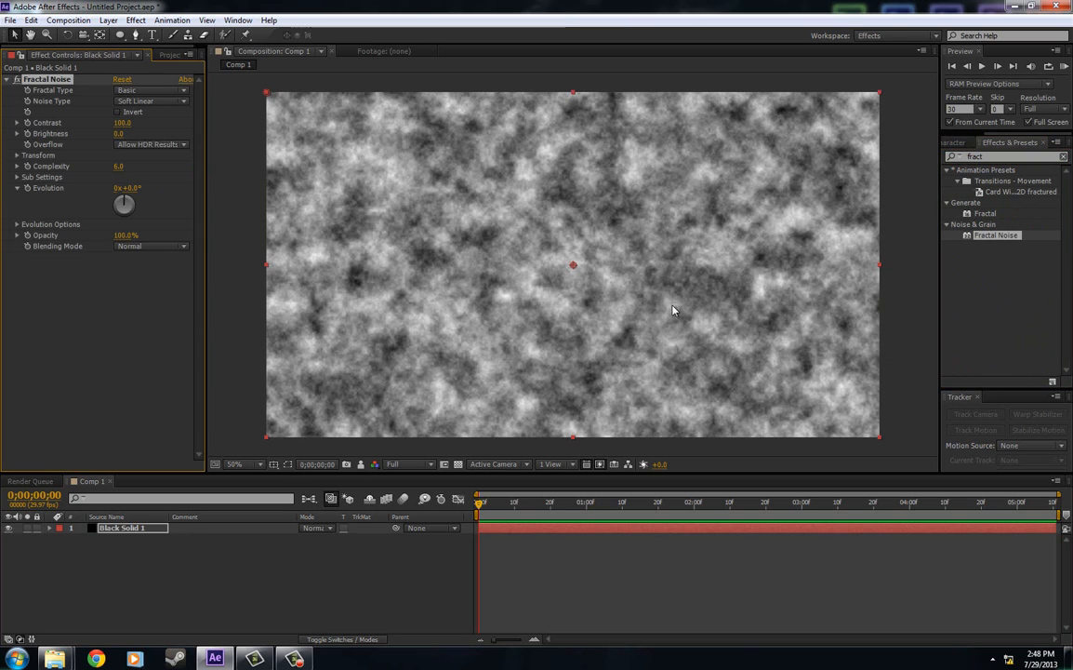
# Step: Set the Fractal Noise transform scale to 1.0 and its contrast to 1617
pyautogui.click(16, 155)
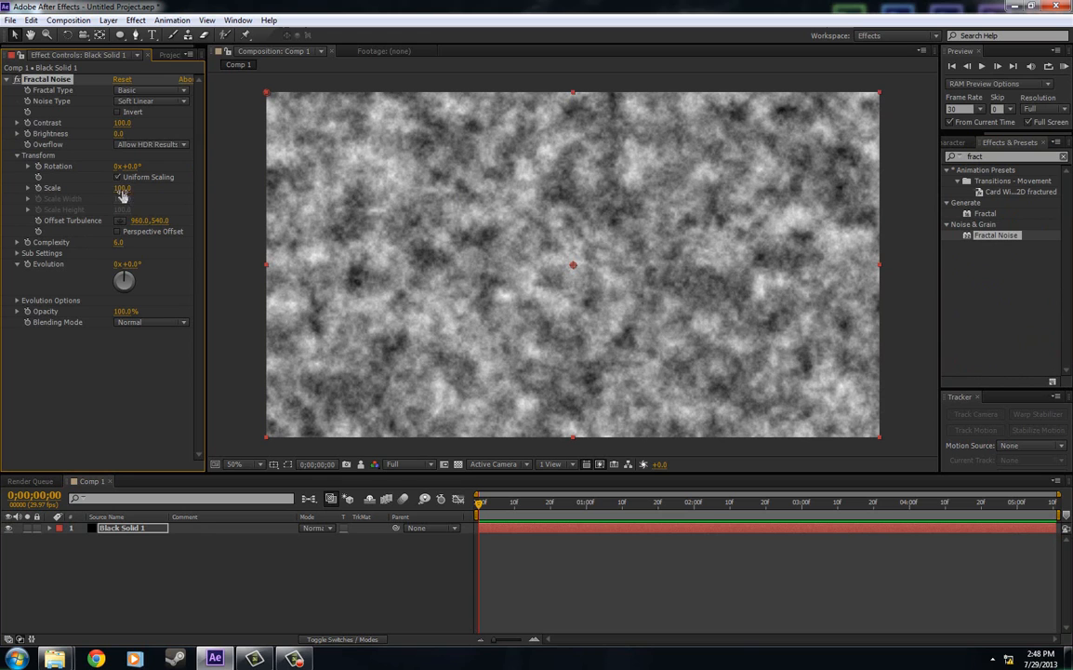
pyautogui.moveTo(122, 190); pyautogui.dragTo(2, 195)
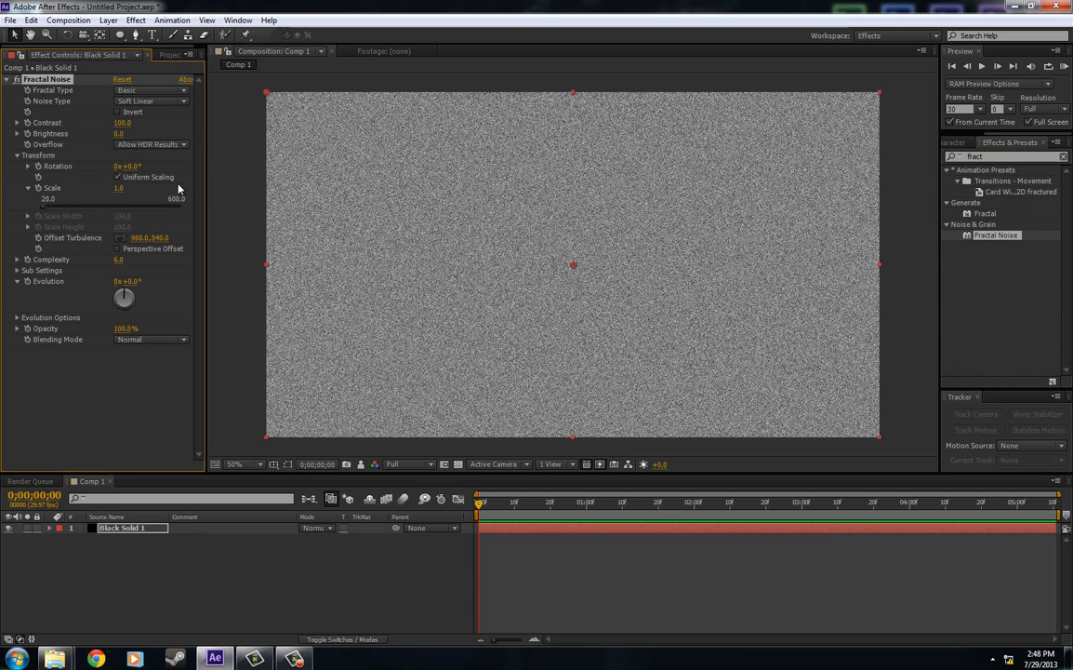
pyautogui.click(29, 189)
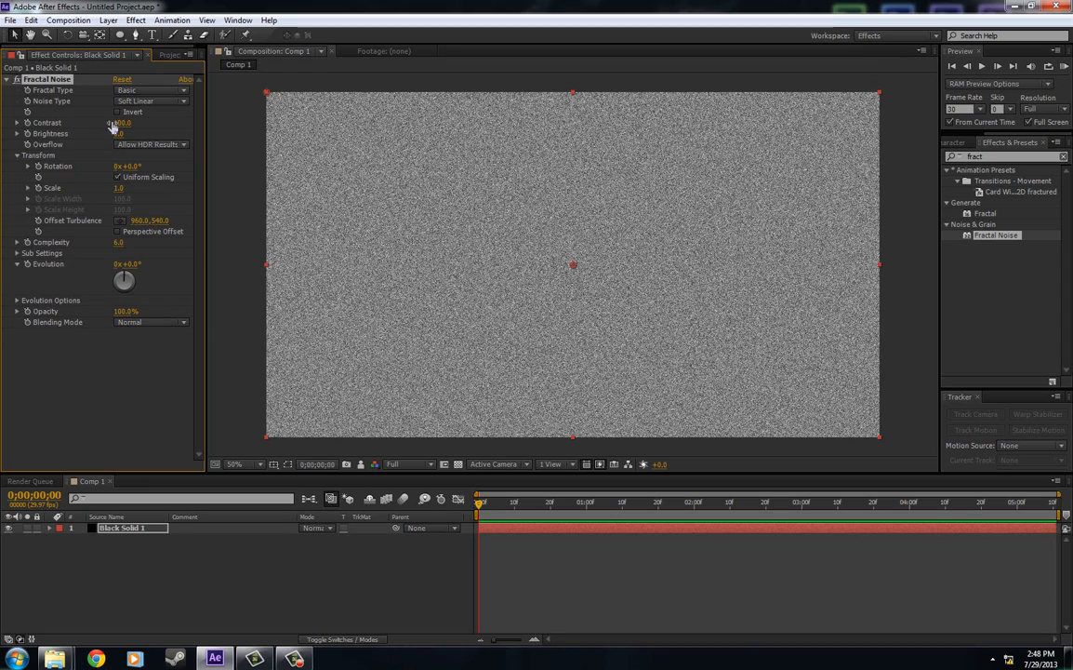
pyautogui.moveTo(120, 125); pyautogui.dragTo(237, 128)
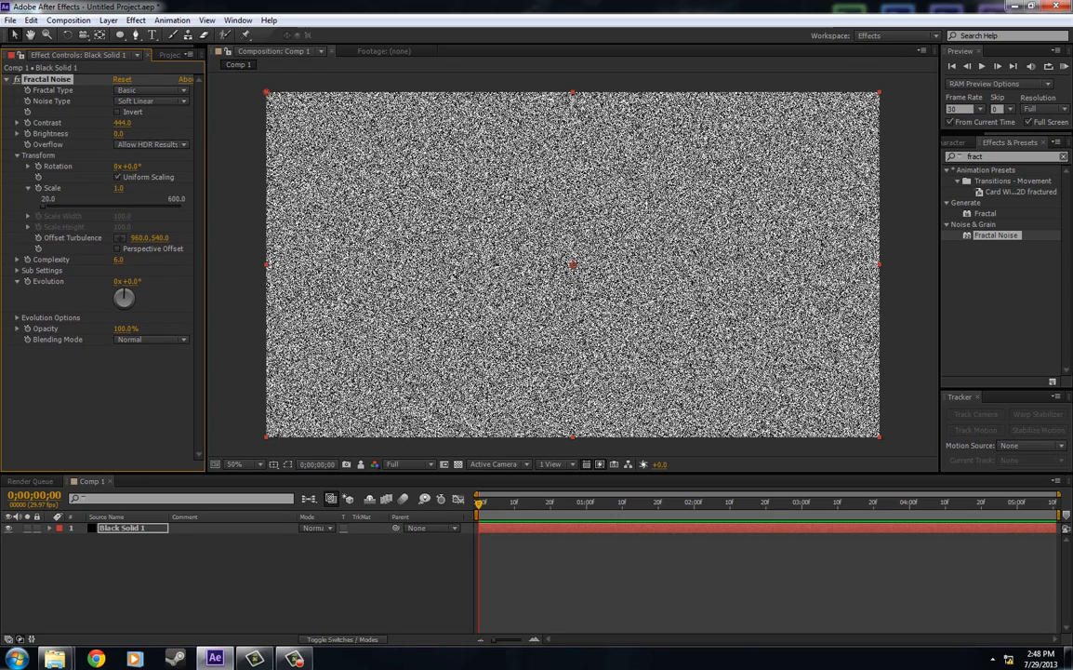
pyautogui.moveTo(406, 128); pyautogui.dragTo(1065, 118)
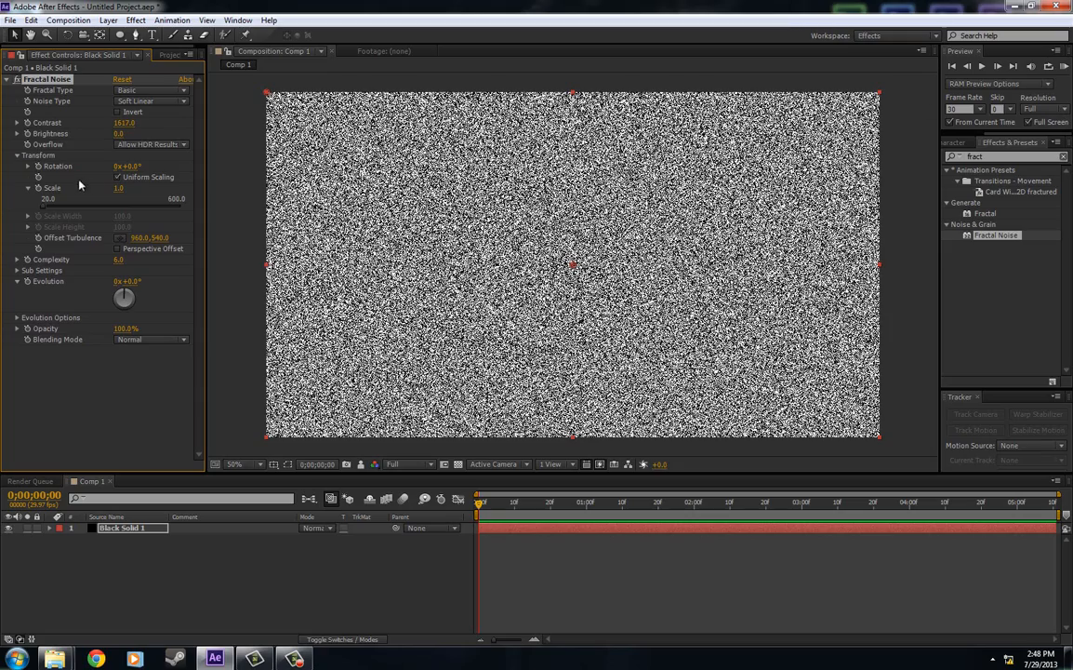
# Step: Lower the Fractal Noise brightness to -575 and raise its scale to 20 to form scattered stars
pyautogui.moveTo(102, 133); pyautogui.dragTo(27, 134)
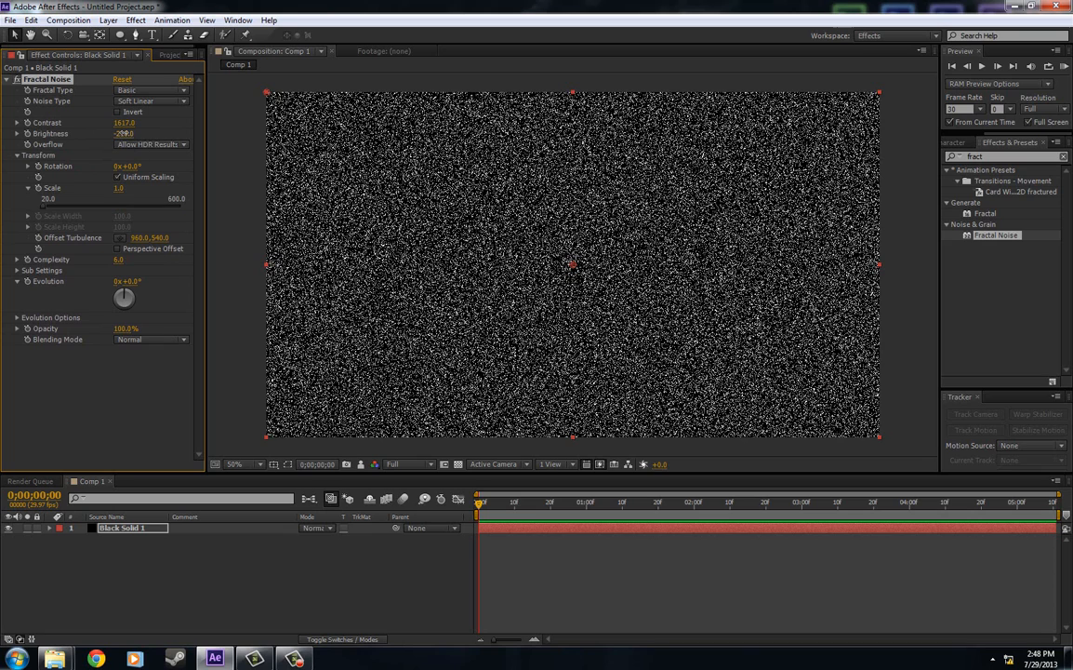
pyautogui.moveTo(119, 133); pyautogui.dragTo(98, 134)
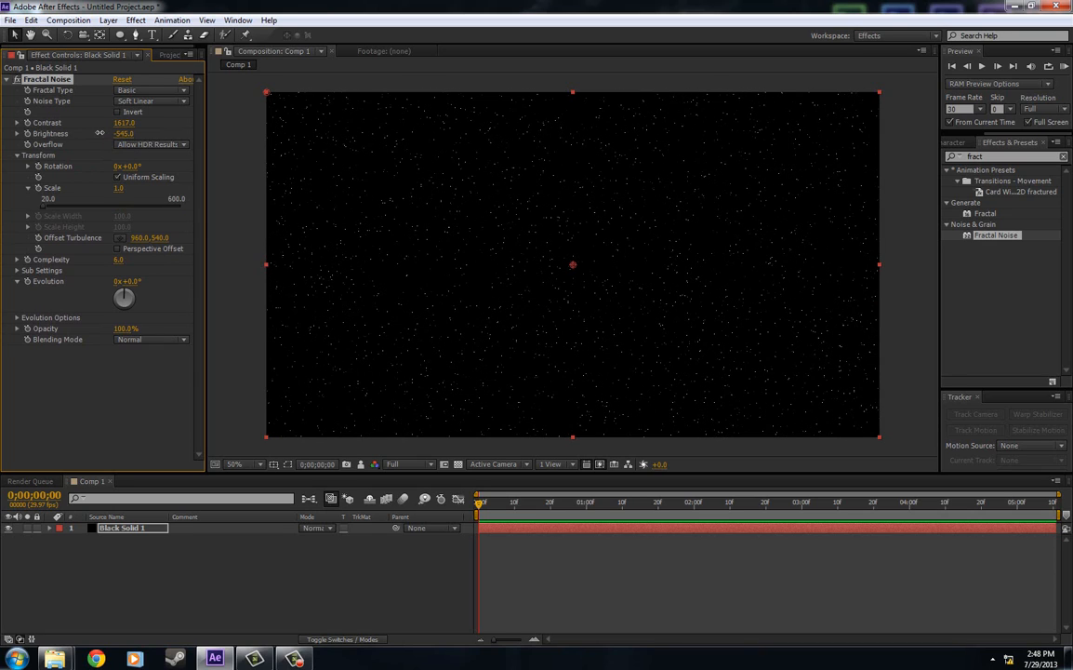
pyautogui.click(149, 394)
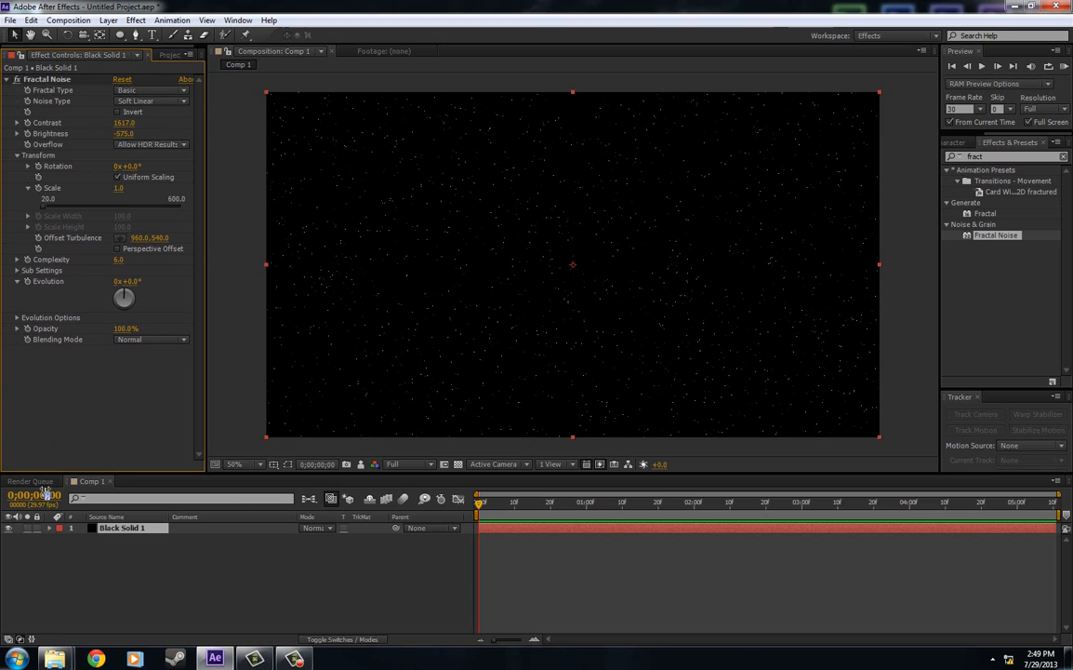
pyautogui.moveTo(43, 209)
pyautogui.mouseDown()
pyautogui.moveTo(52, 208)
pyautogui.moveTo(40, 214)
pyautogui.mouseUp()
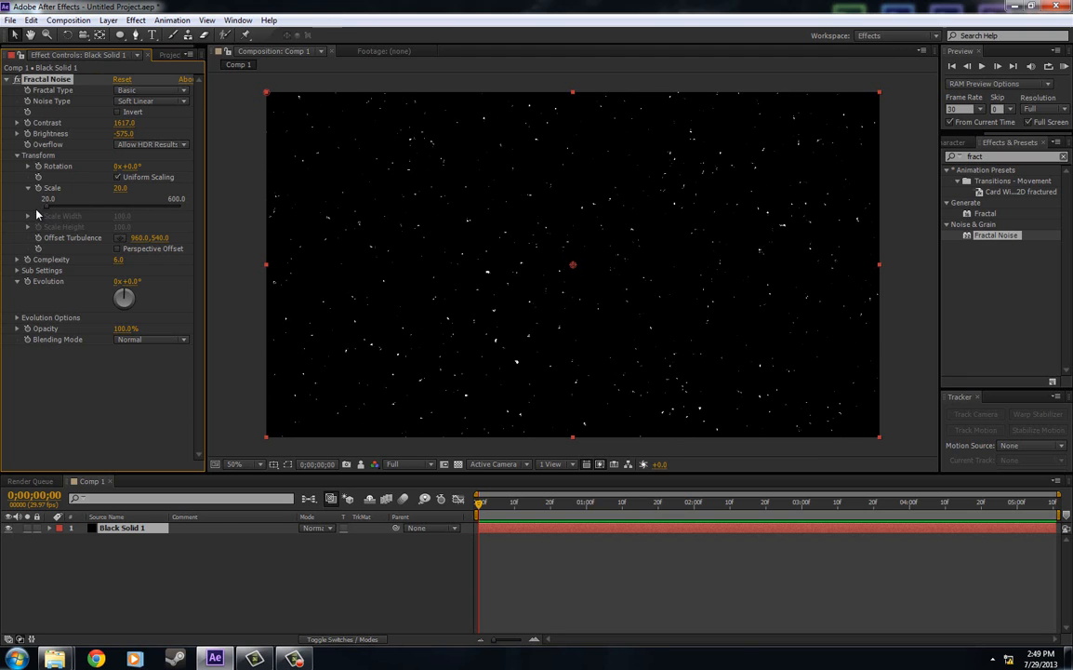
pyautogui.click(140, 564)
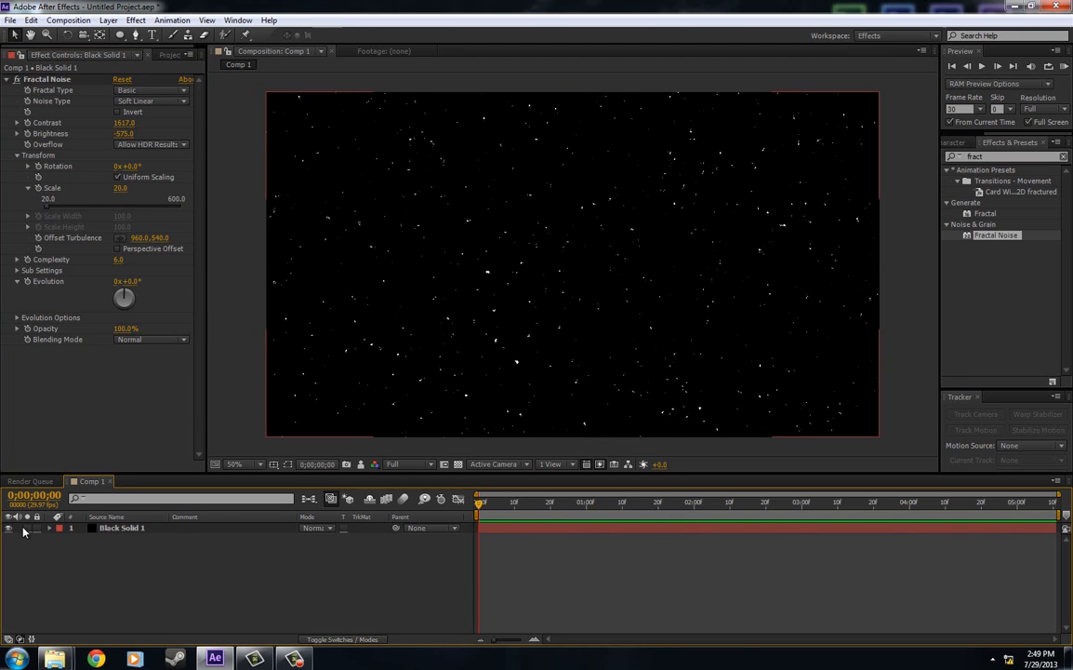
# Step: Rename the black solid layer as "stars"
pyautogui.click(133, 528)
pyautogui.press('Return')
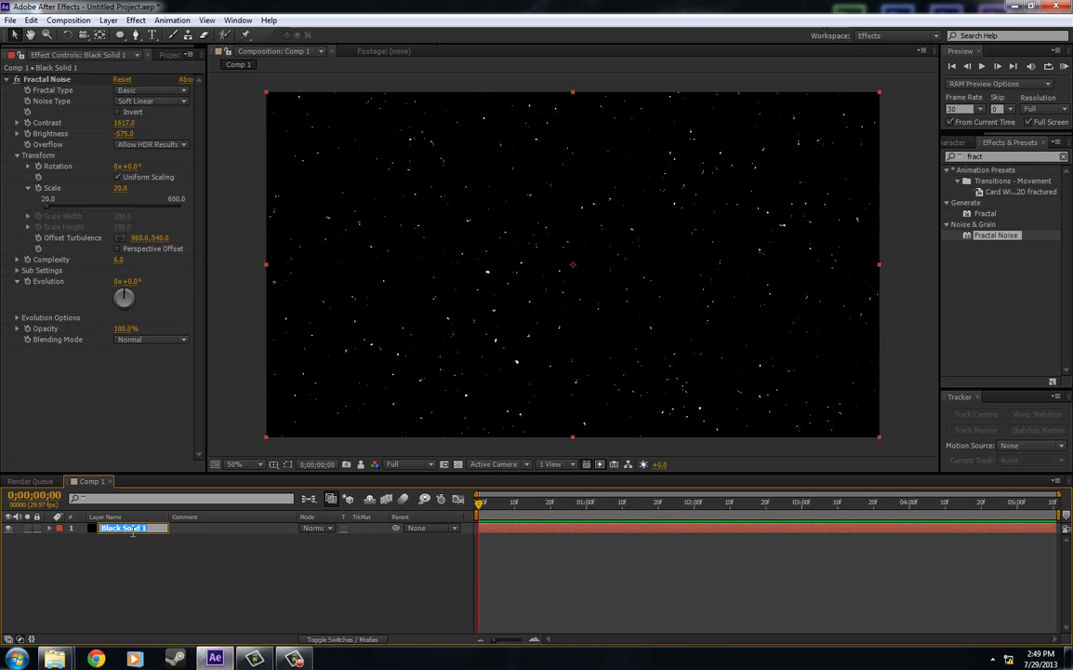
pyautogui.write('stars')
pyautogui.press('Return')
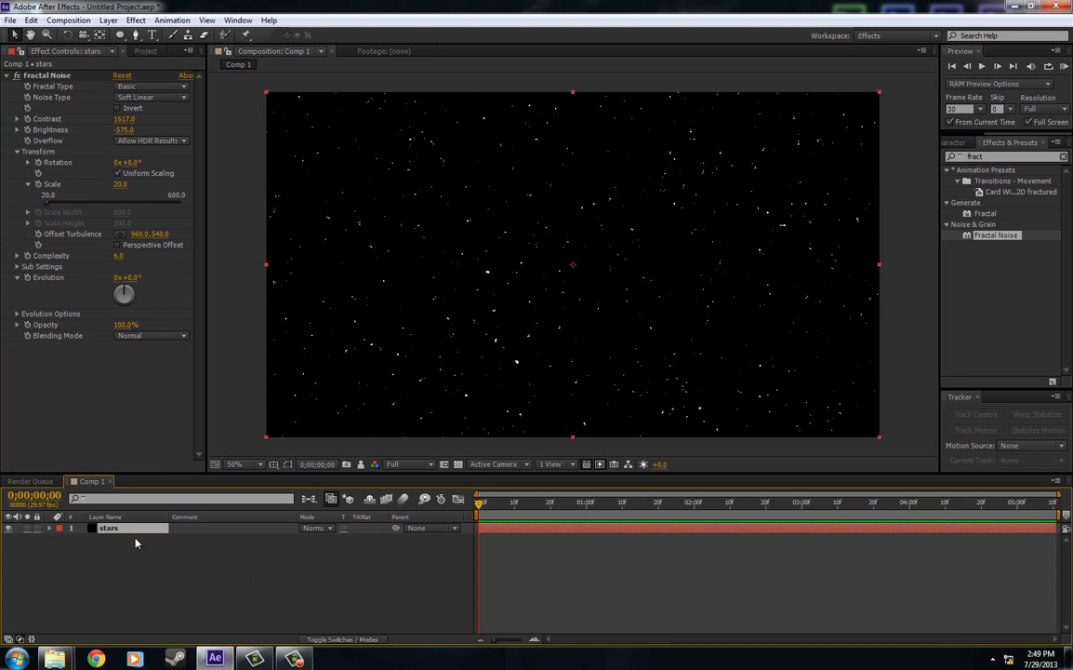
pyautogui.click(222, 561)
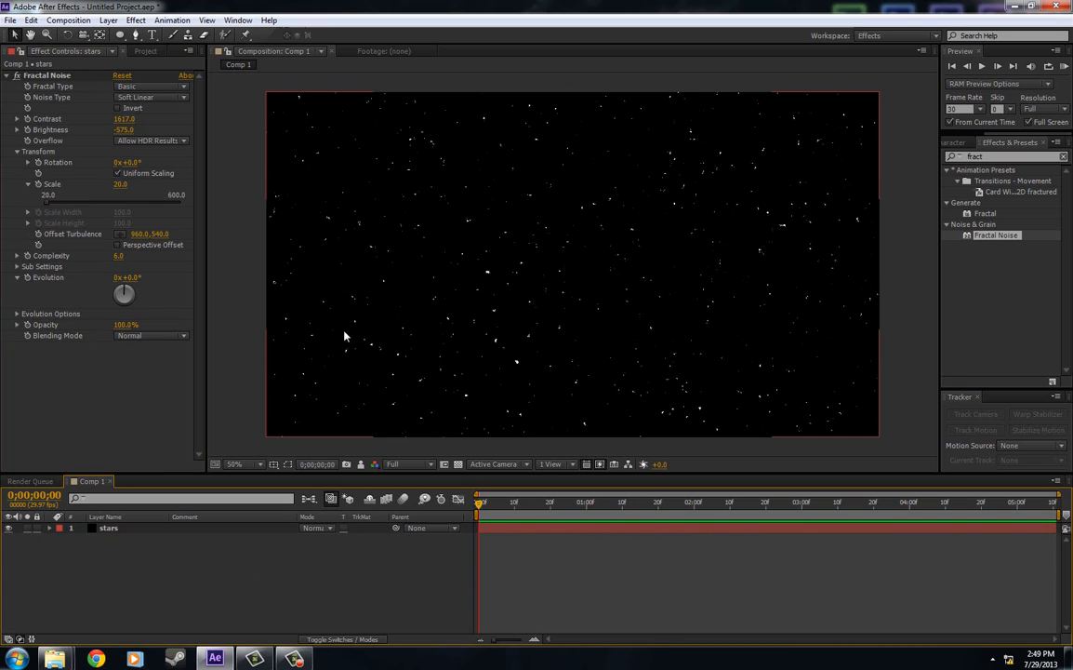
# Step: Add a new black 1920 x 1080 solid named "nebula" above the stars layer
pyautogui.click(362, 465)
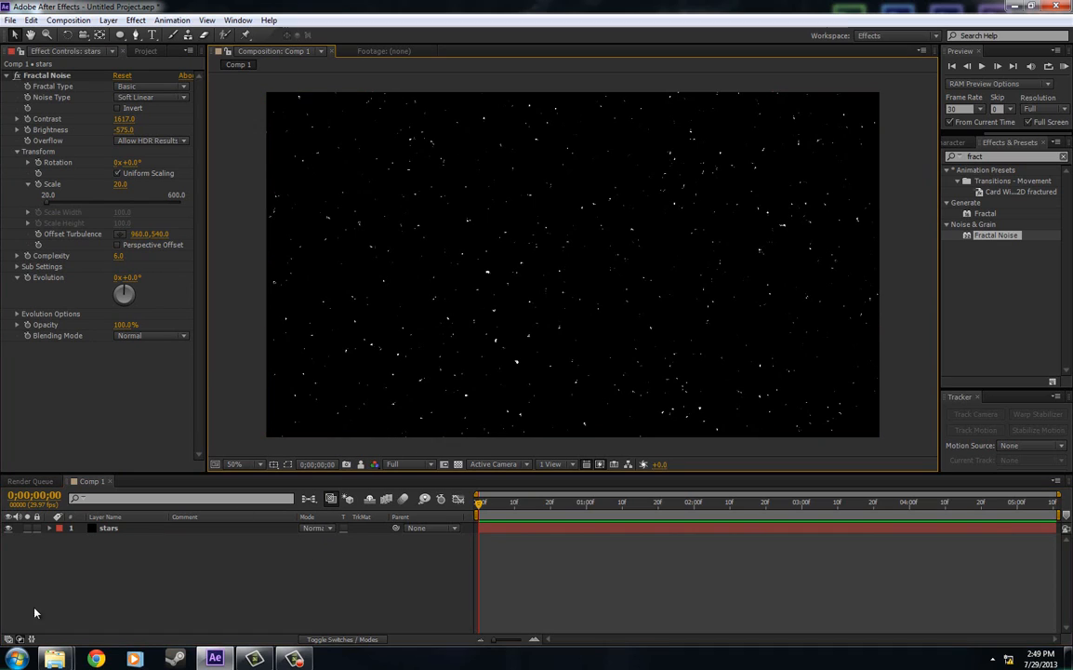
pyautogui.click(110, 528)
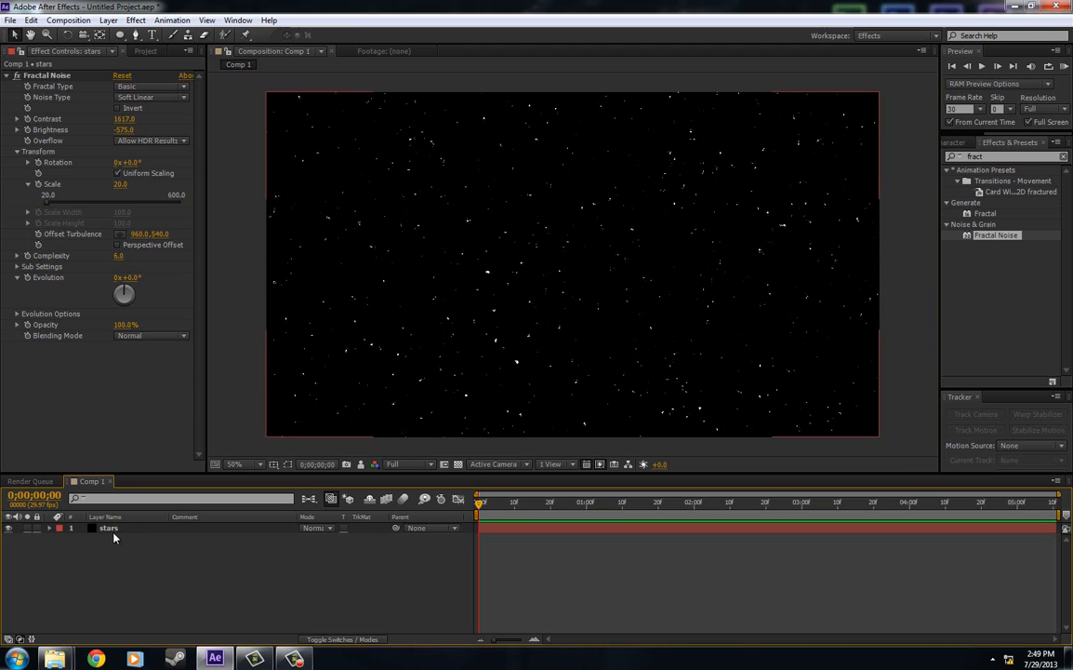
pyautogui.click(119, 531)
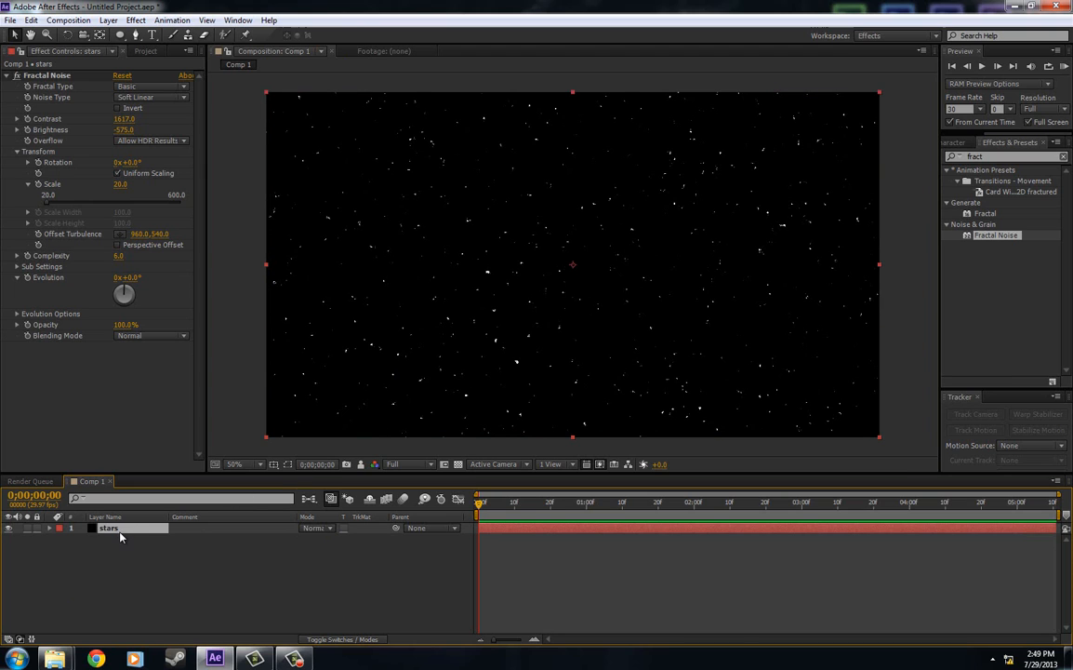
pyautogui.hotkey('ctrl', 'y')
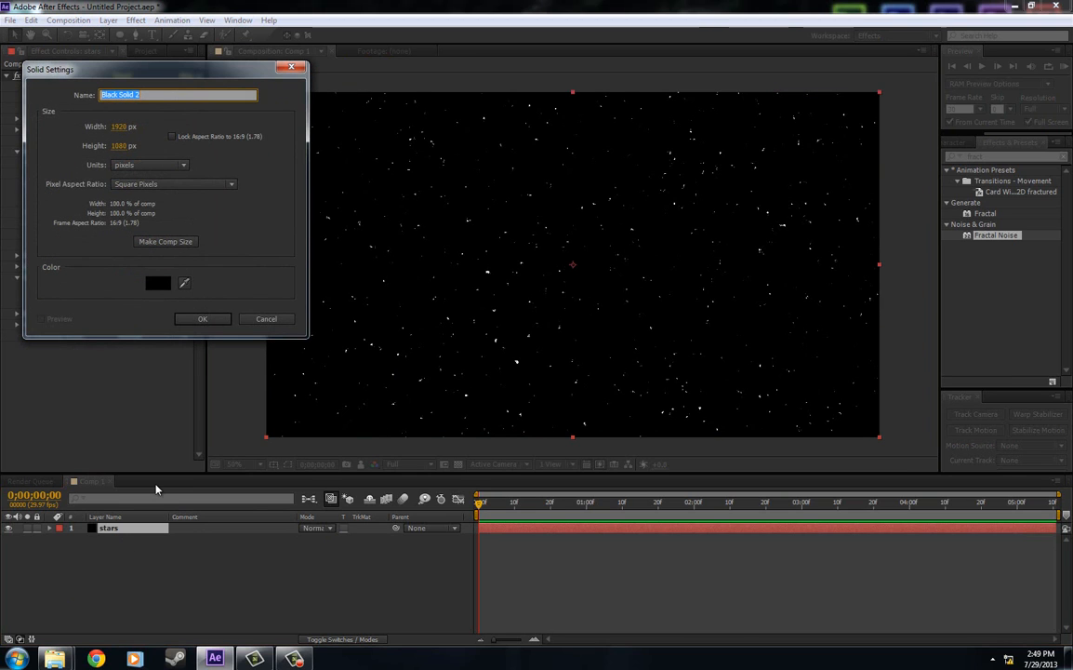
pyautogui.write('nebula')
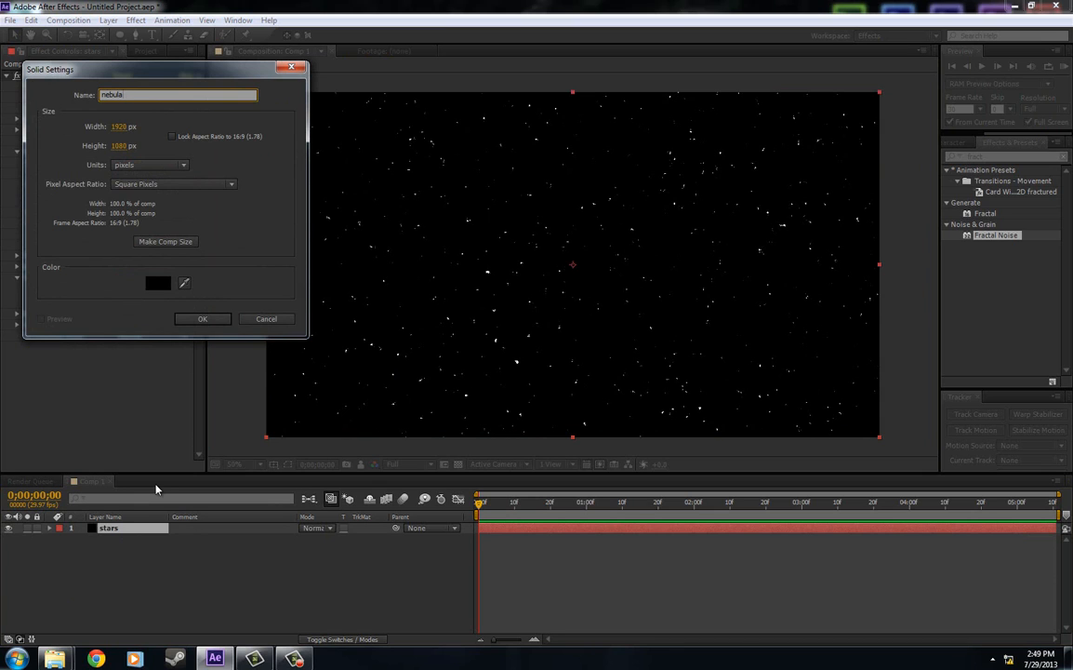
pyautogui.press('Return')
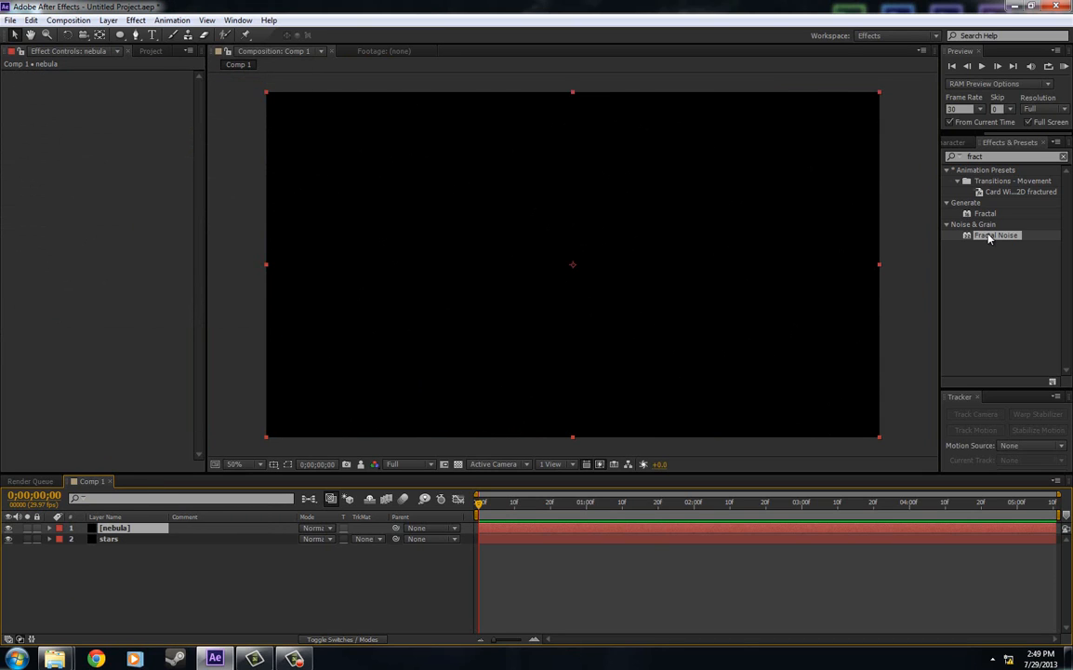
# Step: Apply Fractal Noise to the nebula layer with contrast 145 and brightness -12
pyautogui.moveTo(982, 232); pyautogui.dragTo(119, 531)
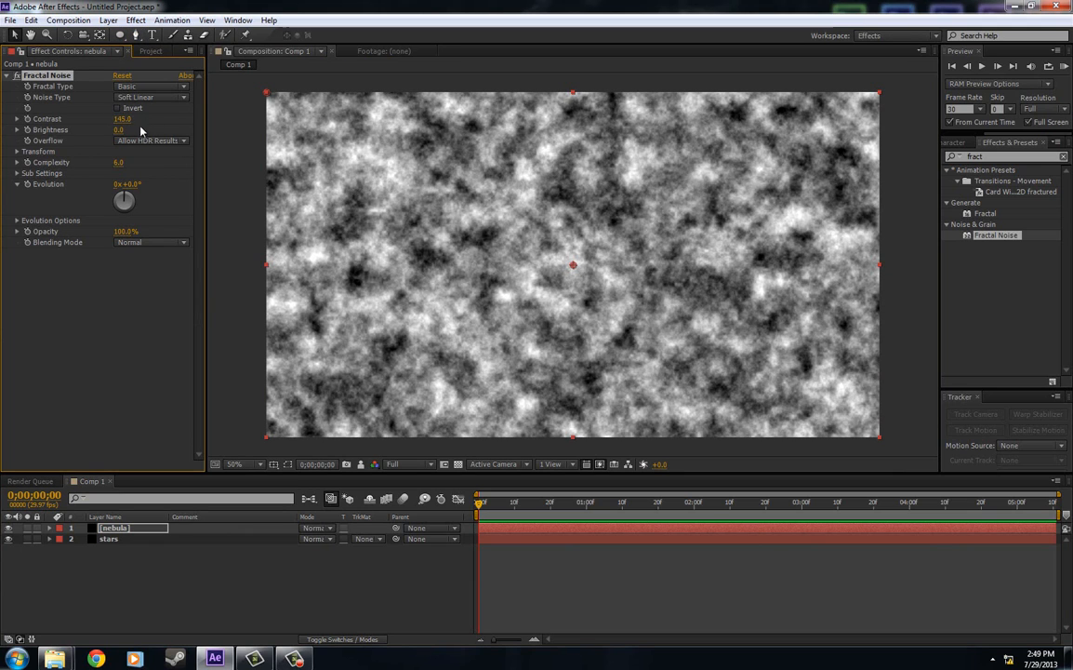
pyautogui.moveTo(118, 130); pyautogui.dragTo(110, 130)
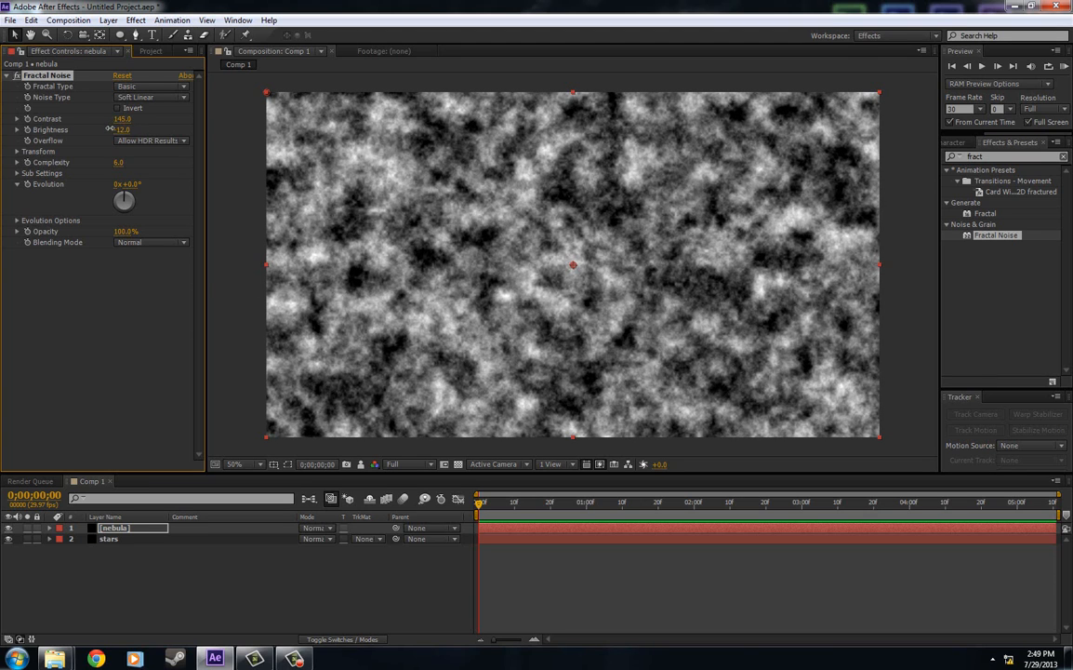
# Step: Draw a closed, jagged cloud-shaped mask with the Pen tool on the right part of the nebula layer
pyautogui.click(134, 34)
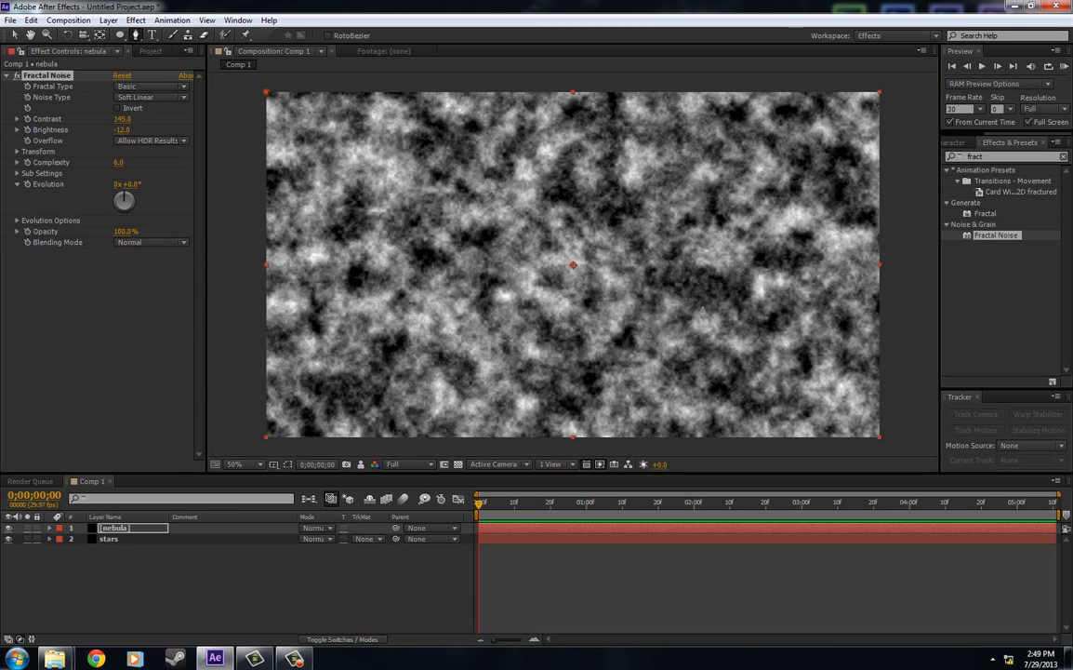
pyautogui.click(787, 158)
pyautogui.click(771, 125)
pyautogui.click(719, 142)
pyautogui.click(745, 178)
pyautogui.click(682, 200)
pyautogui.click(649, 198)
pyautogui.click(634, 241)
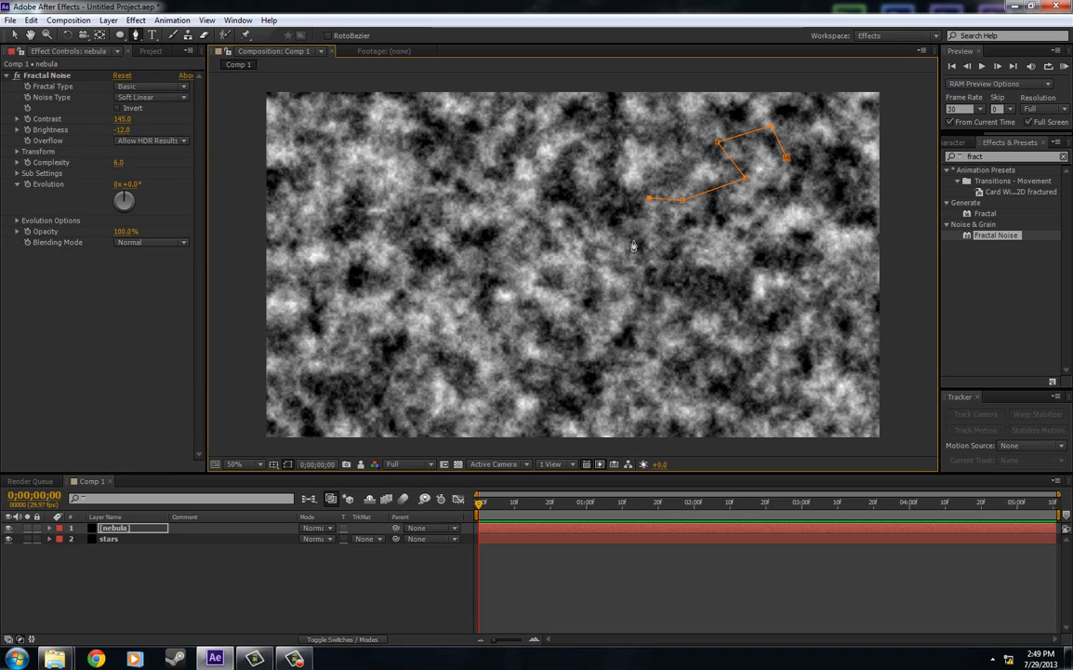
pyautogui.click(663, 286)
pyautogui.click(633, 332)
pyautogui.click(705, 351)
pyautogui.click(732, 336)
pyautogui.click(775, 291)
pyautogui.click(831, 293)
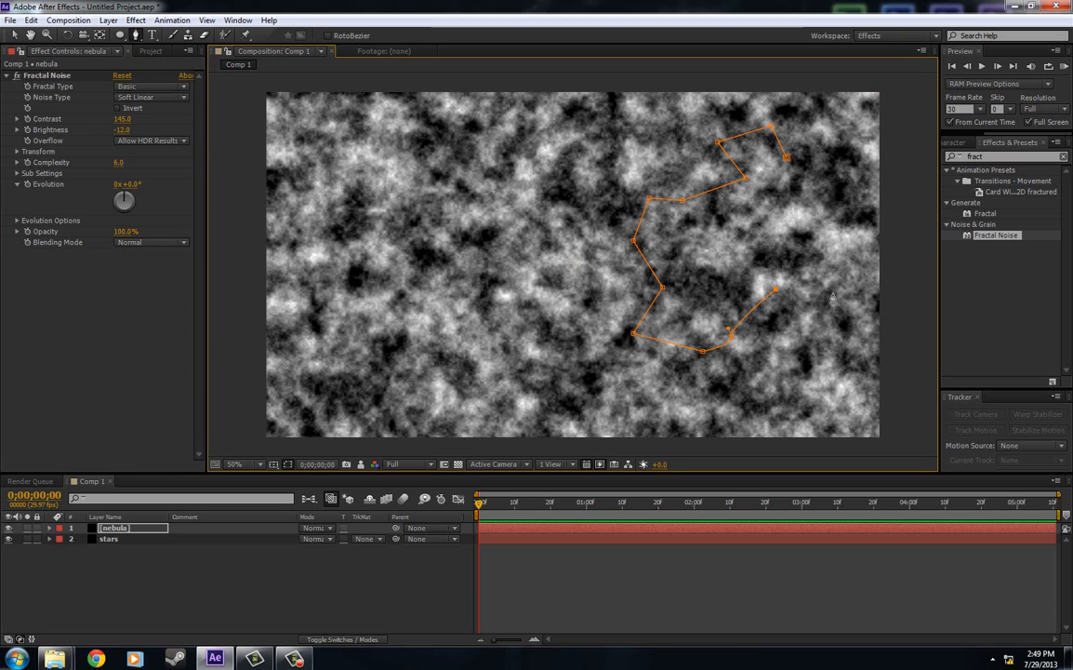
pyautogui.click(839, 219)
pyautogui.click(824, 204)
pyautogui.click(863, 170)
pyautogui.click(866, 132)
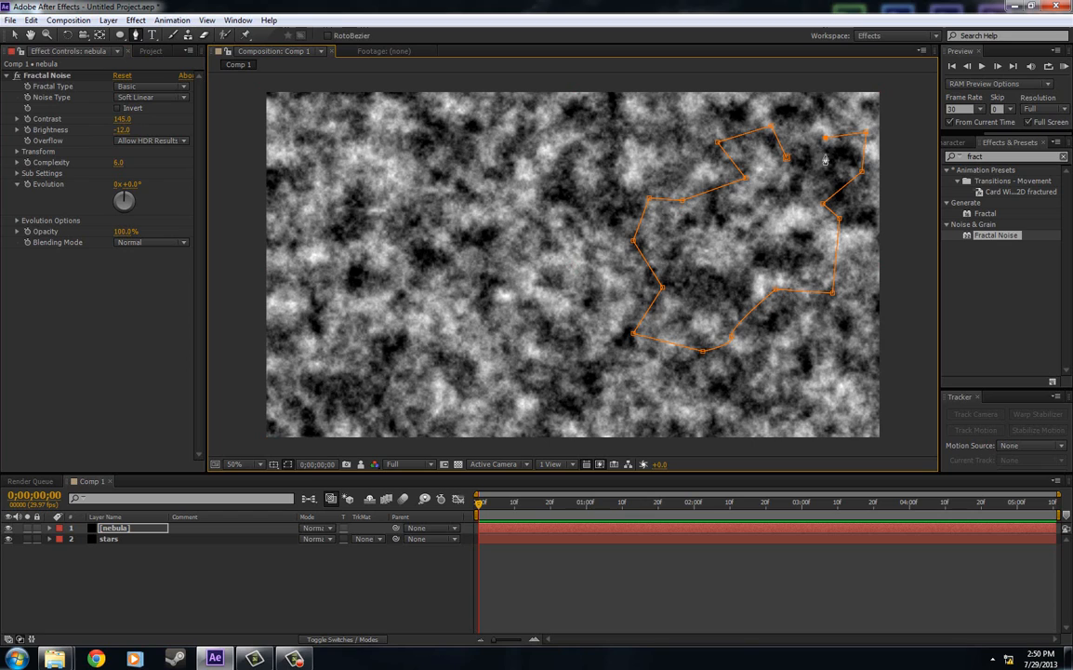
pyautogui.click(825, 138)
pyautogui.click(825, 165)
pyautogui.click(808, 177)
pyautogui.click(803, 145)
pyautogui.click(787, 157)
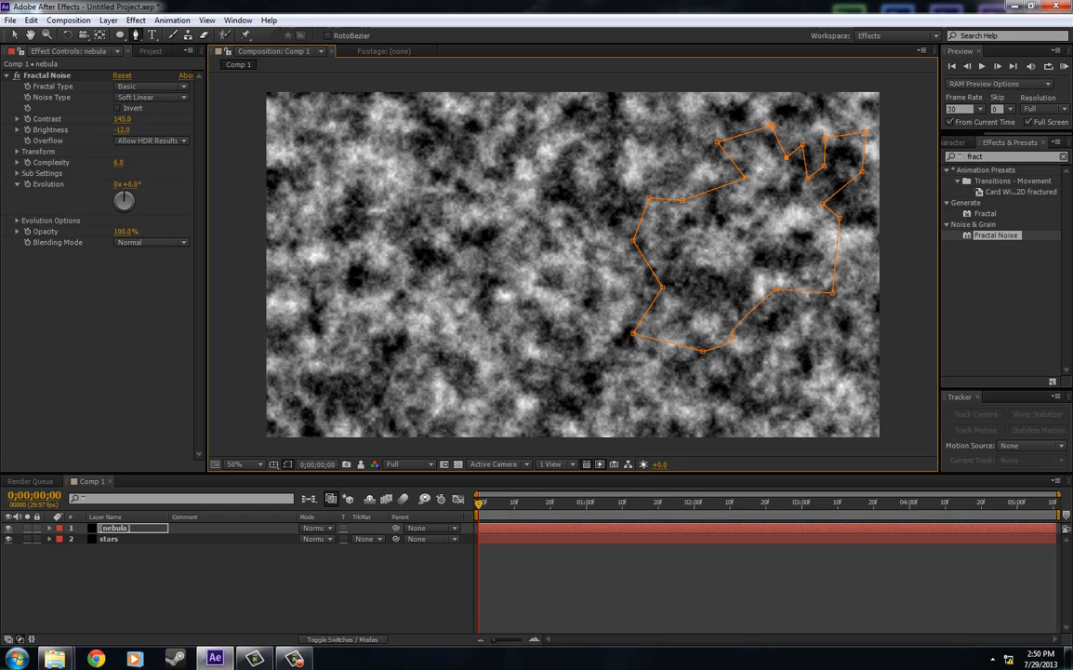
# Step: Hide the mask path outline in the composition view
pyautogui.click(291, 464)
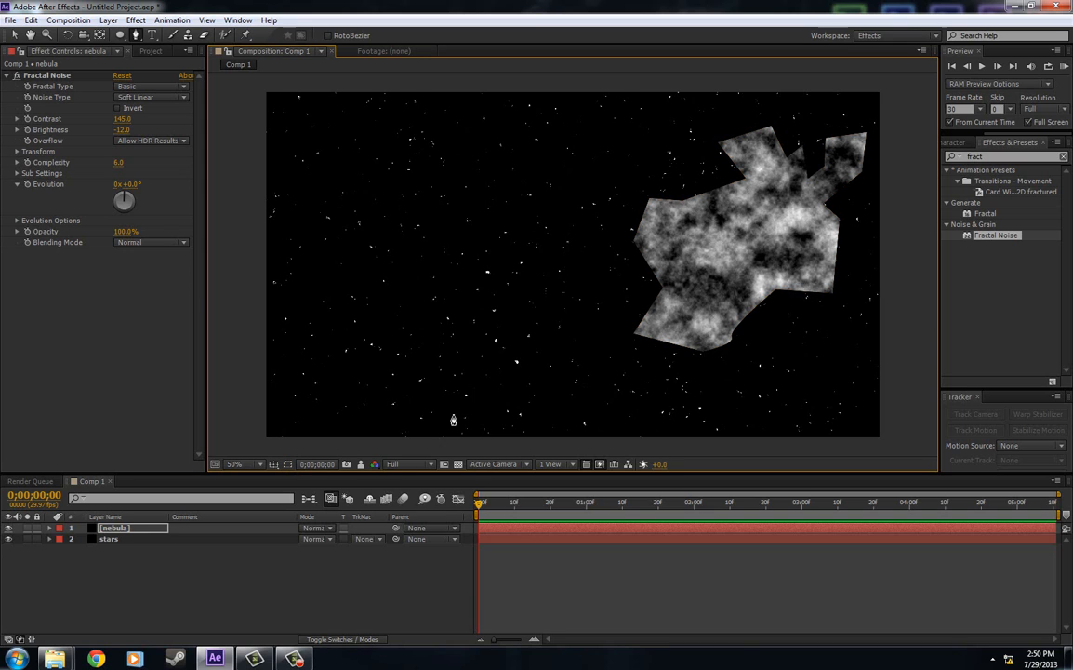
pyautogui.click(290, 465)
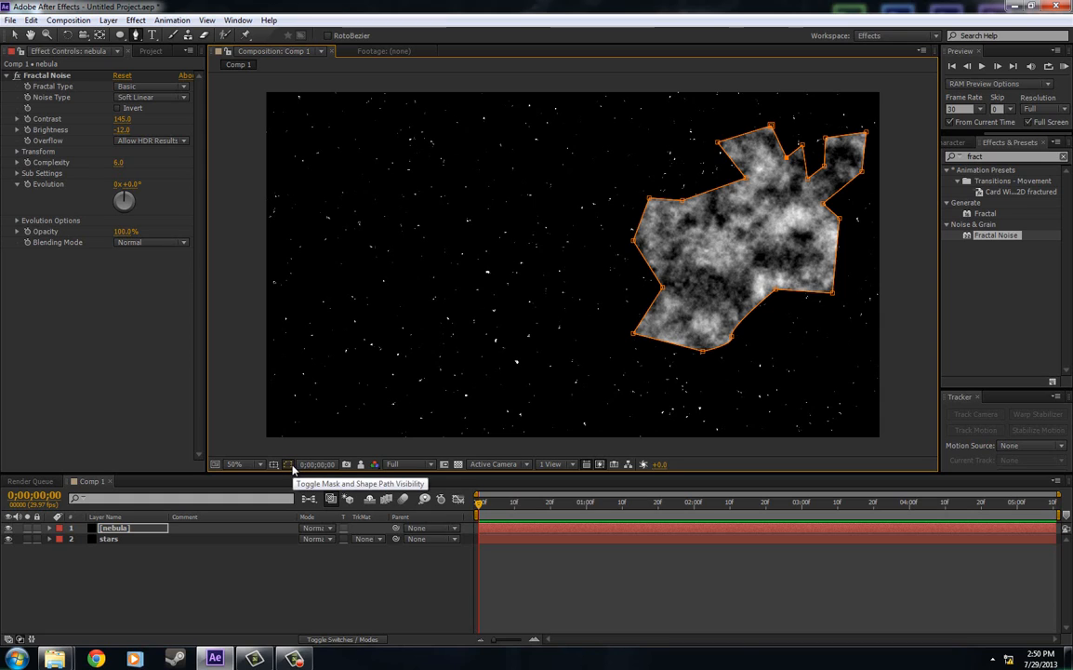
pyautogui.click(289, 464)
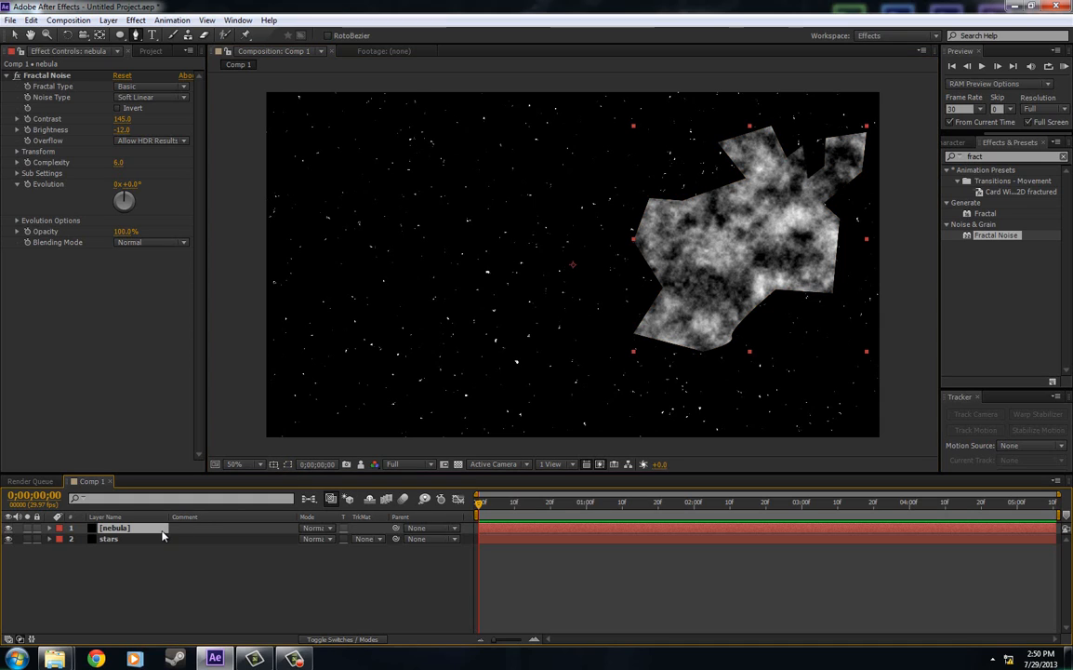
# Step: Set the nebula mask's feather to 109 pixels
pyautogui.press('m')
pyautogui.press('m')
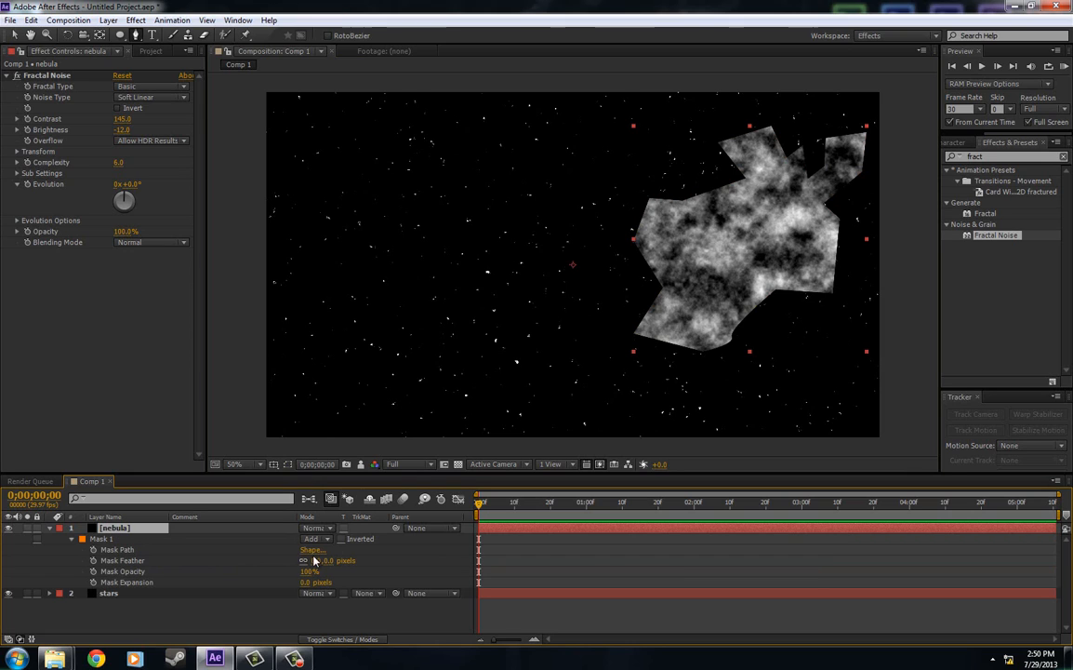
pyautogui.moveTo(313, 564); pyautogui.dragTo(391, 569)
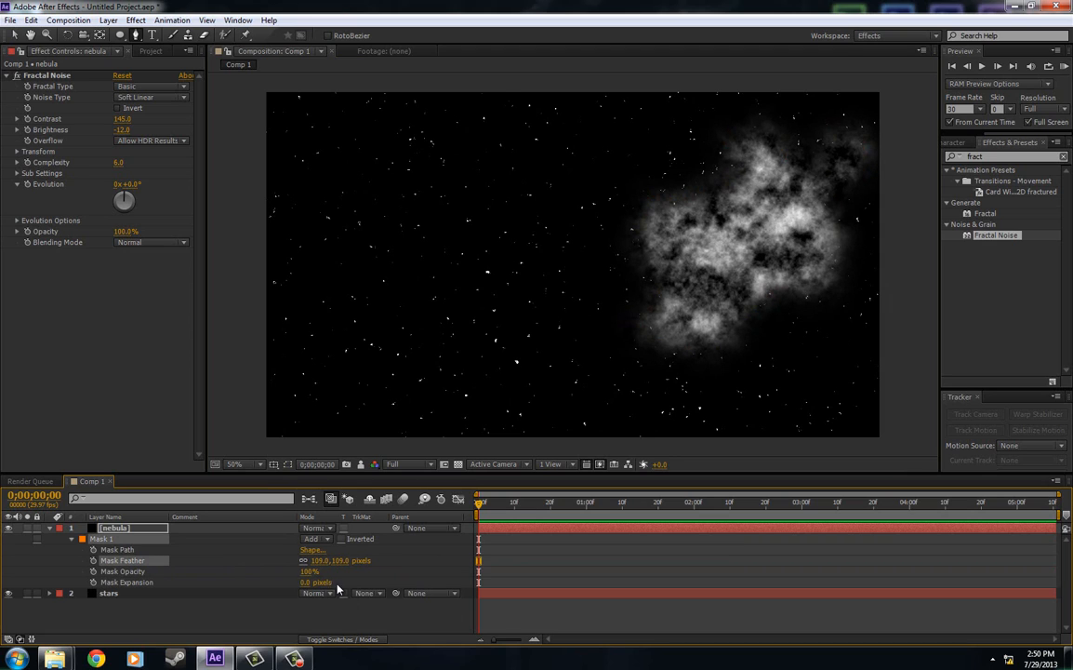
# Step: Lower the nebula layer's opacity to 63%
pyautogui.click(119, 528)
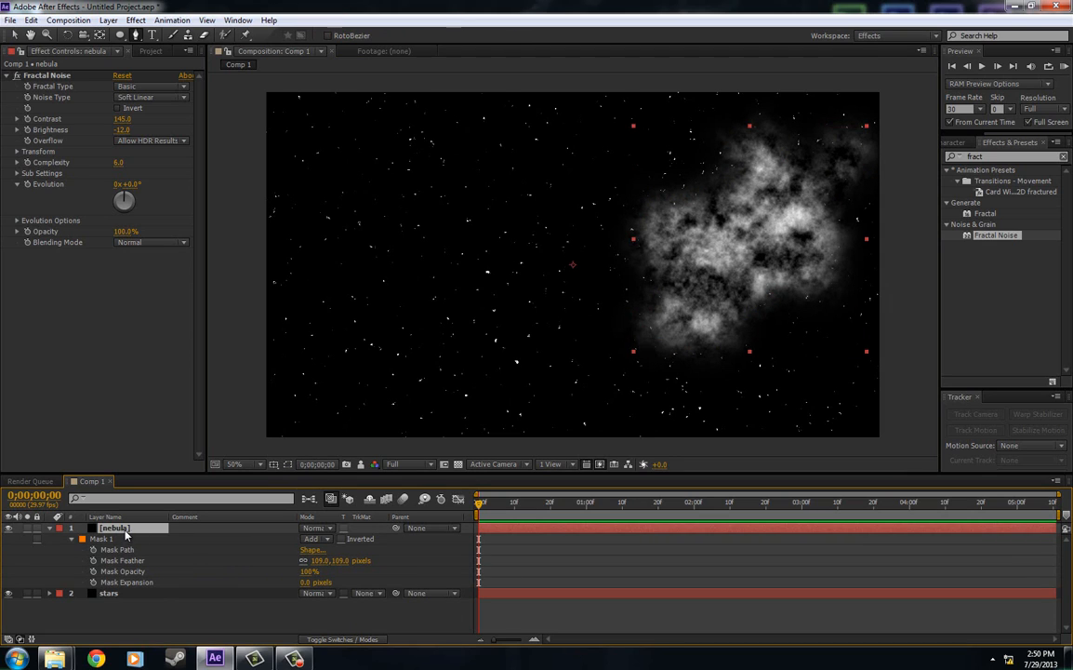
pyautogui.press('t')
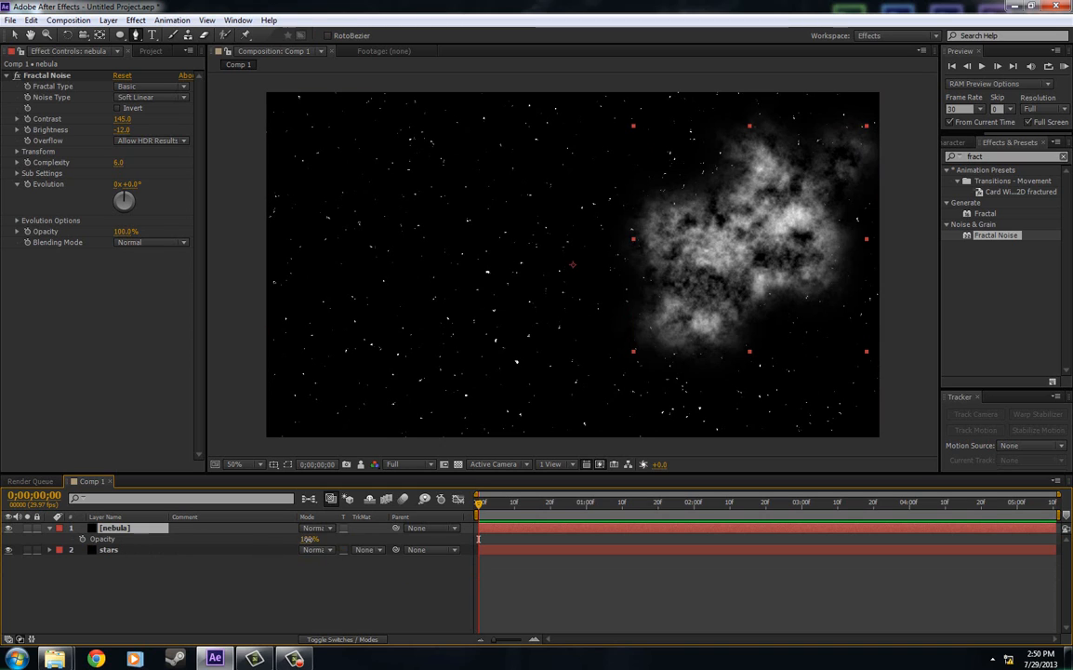
pyautogui.moveTo(308, 540); pyautogui.dragTo(292, 542)
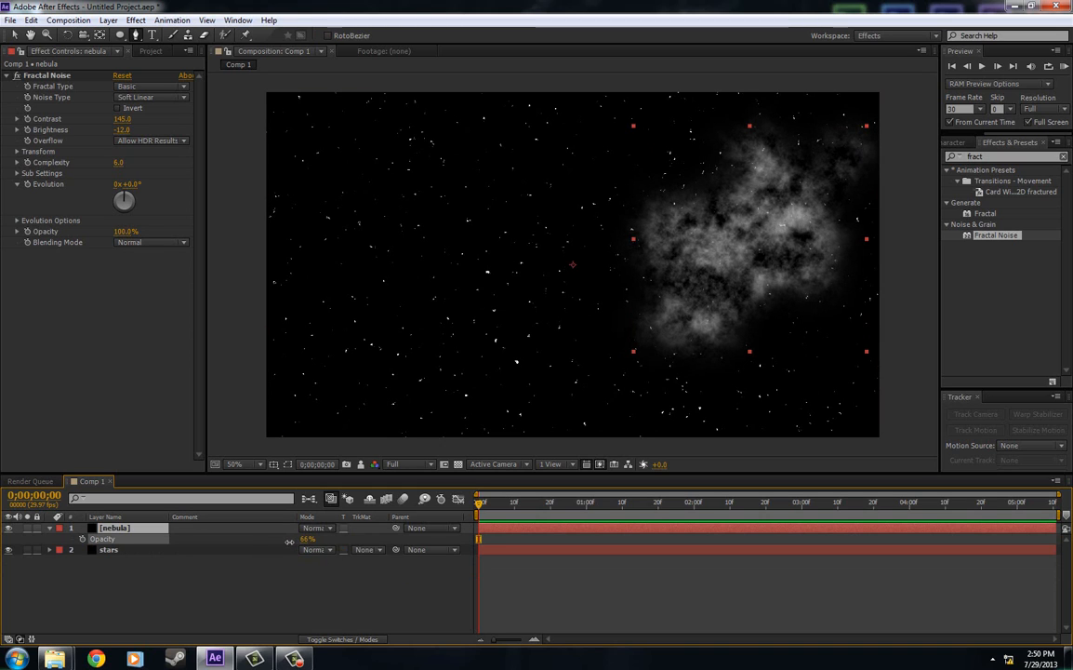
pyautogui.click(89, 451)
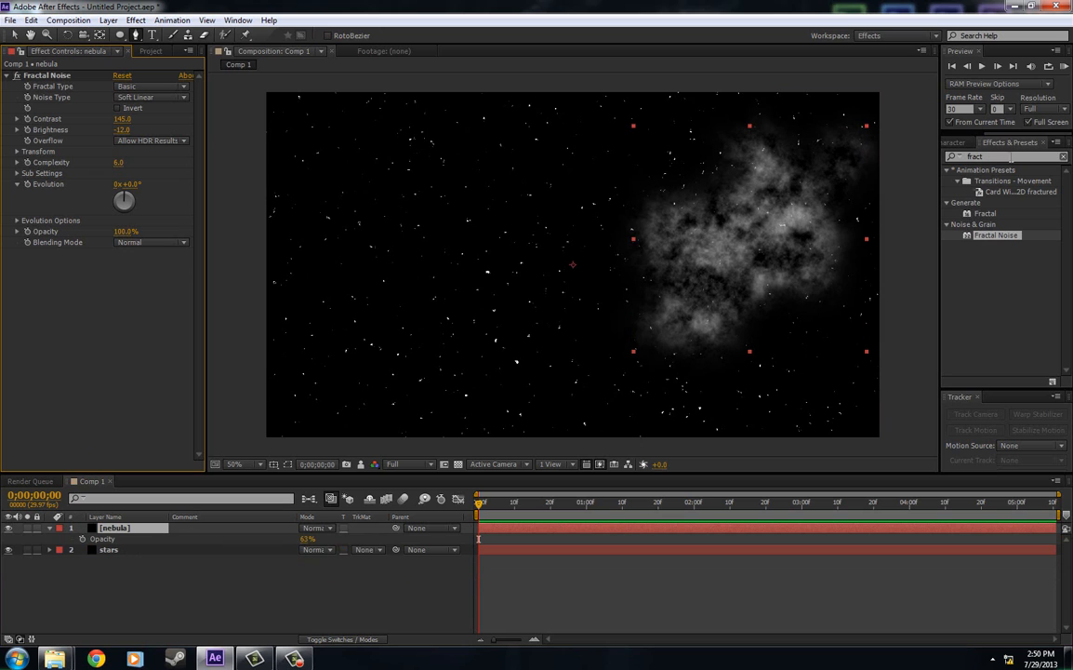
# Step: Find the Tint effect and apply it to the nebula layer
pyautogui.click(1012, 158)
pyautogui.press('BackSpace')
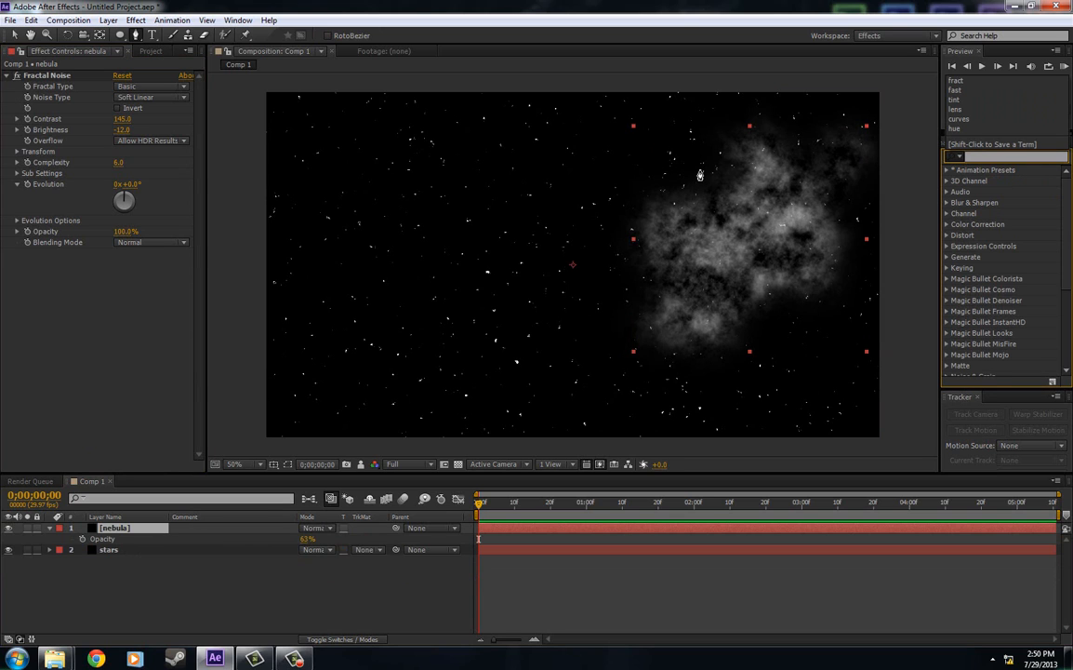
pyautogui.write('tint')
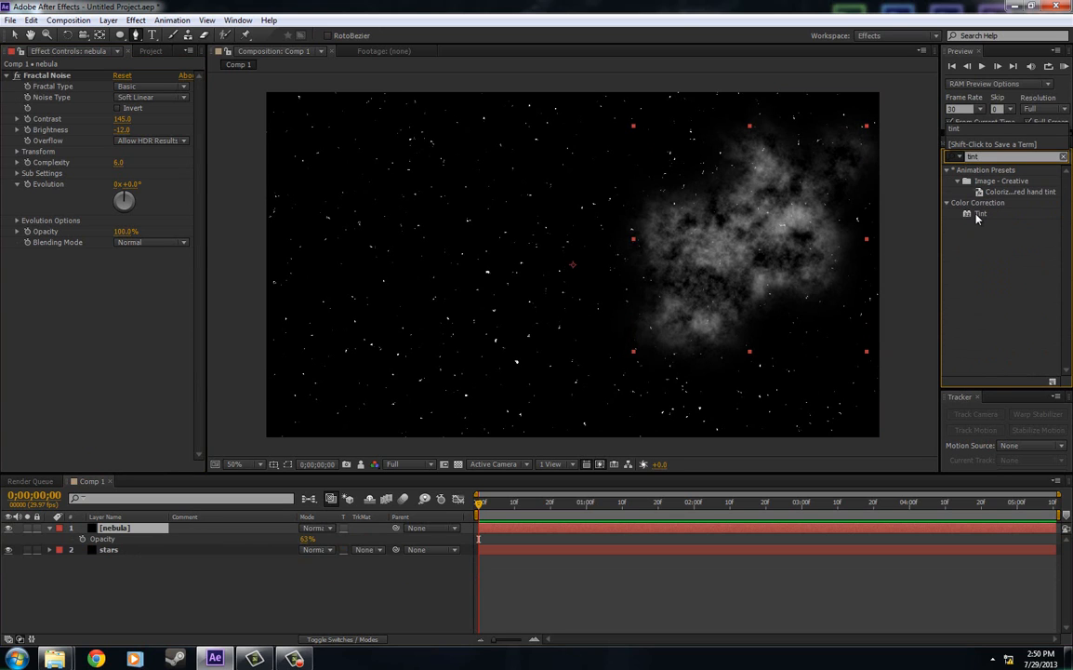
pyautogui.moveTo(980, 213); pyautogui.dragTo(556, 309)
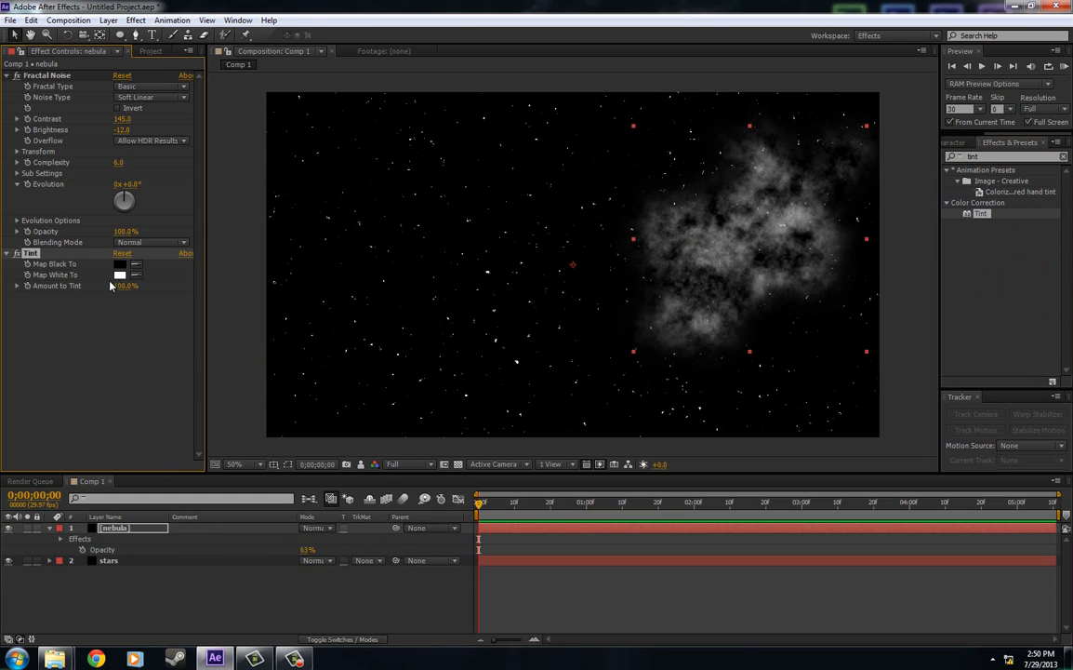
# Step: Set the Tint effect's Map White To color to the muted blue 5D6ED7
pyautogui.click(119, 276)
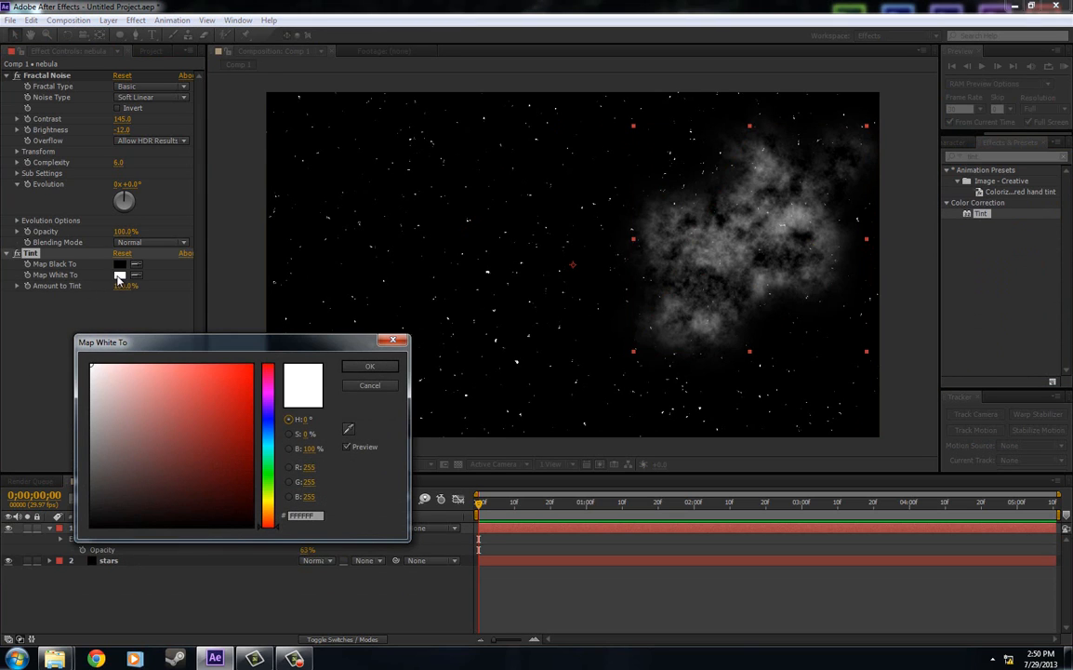
pyautogui.click(268, 450)
pyautogui.moveTo(268, 450); pyautogui.dragTo(268, 425)
pyautogui.click(185, 377)
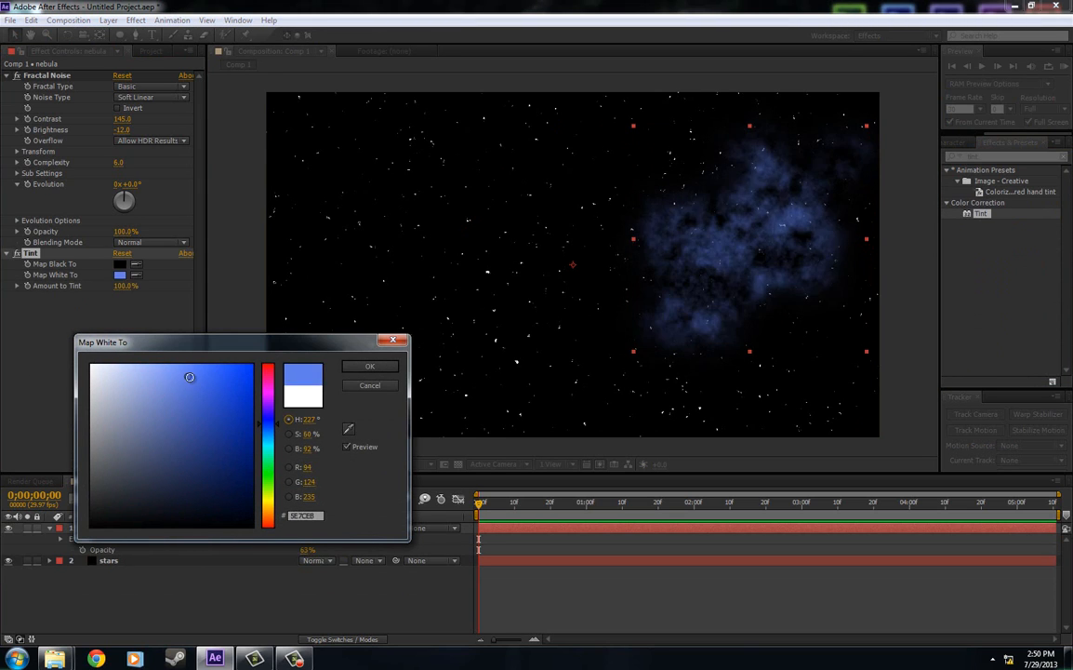
pyautogui.moveTo(184, 377); pyautogui.dragTo(182, 385)
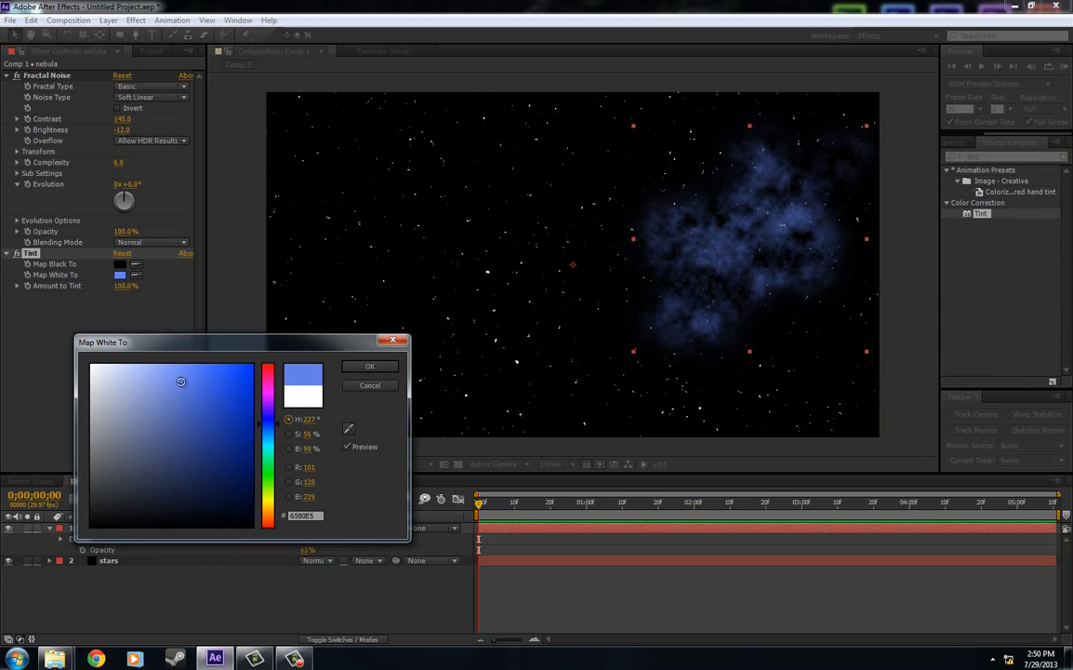
pyautogui.click(262, 423)
pyautogui.moveTo(262, 423); pyautogui.dragTo(261, 426)
pyautogui.moveTo(169, 385)
pyautogui.mouseDown()
pyautogui.moveTo(181, 403)
pyautogui.moveTo(182, 389)
pyautogui.mouseUp()
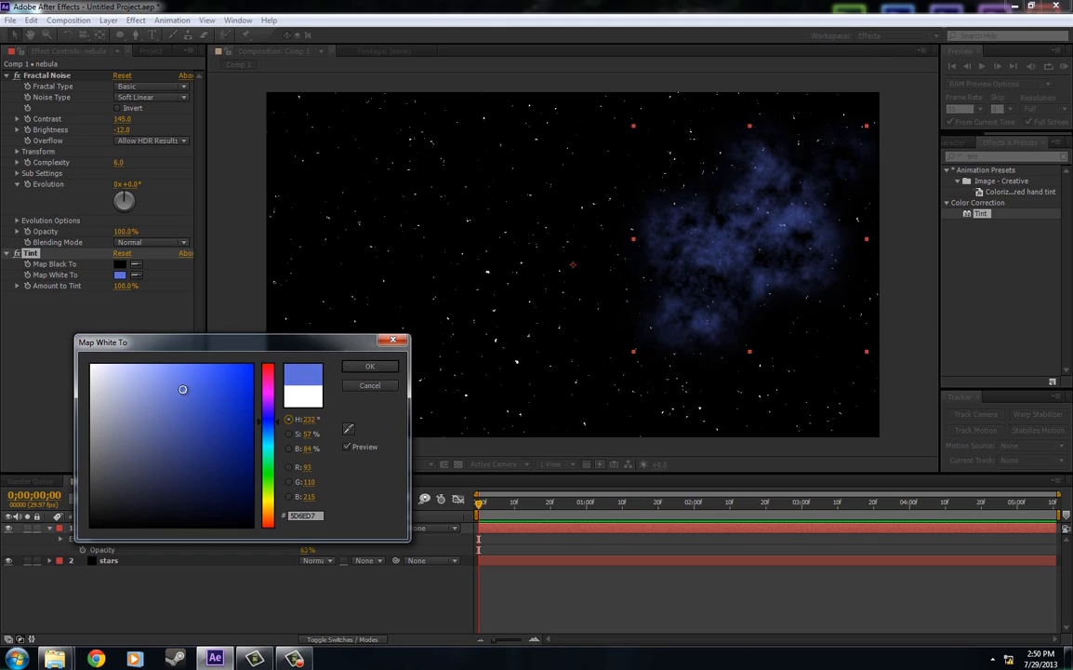
pyautogui.click(371, 368)
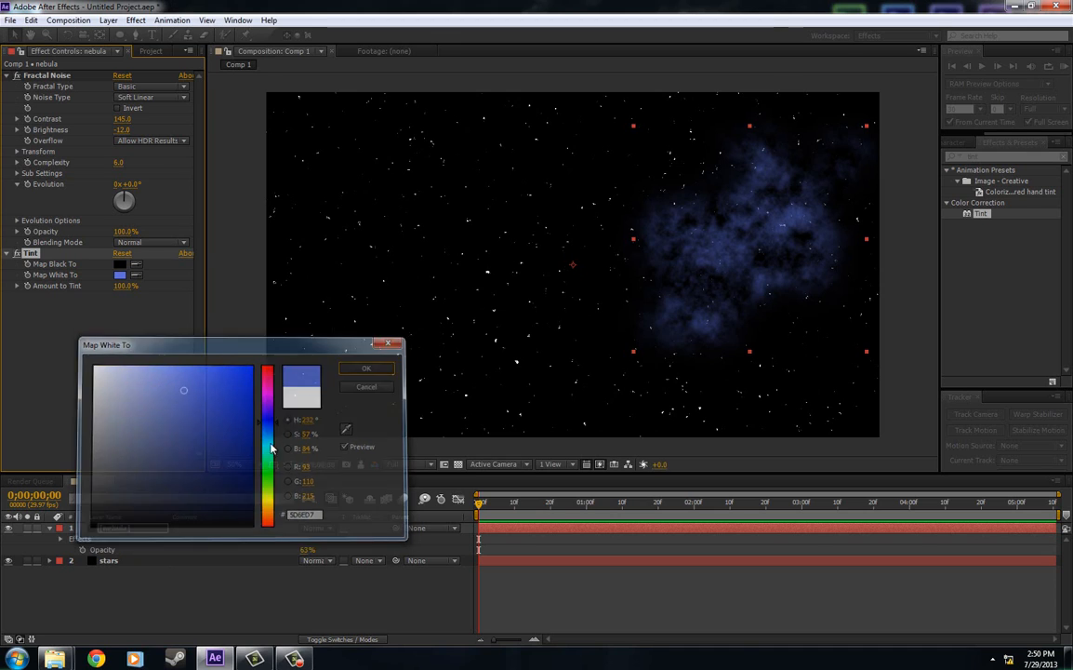
# Step: Raise the nebula layer's opacity to 80% and move the nebula to the lower left area of the frame
pyautogui.moveTo(316, 547)
pyautogui.mouseDown()
pyautogui.moveTo(329, 547)
pyautogui.moveTo(305, 547)
pyautogui.mouseUp()
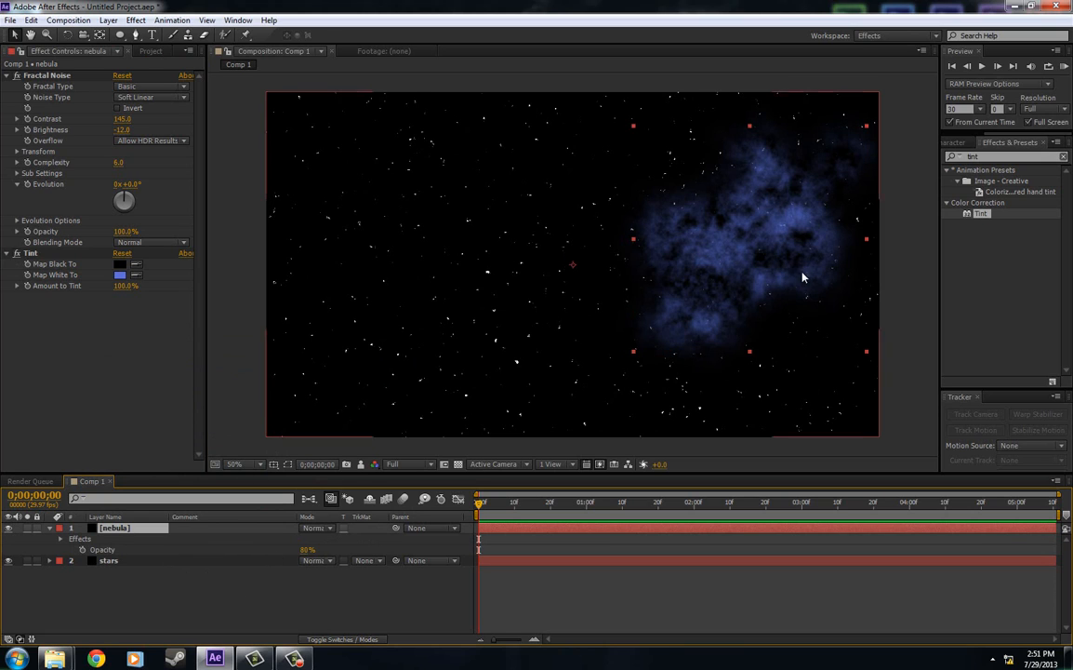
pyautogui.moveTo(723, 288); pyautogui.dragTo(382, 336)
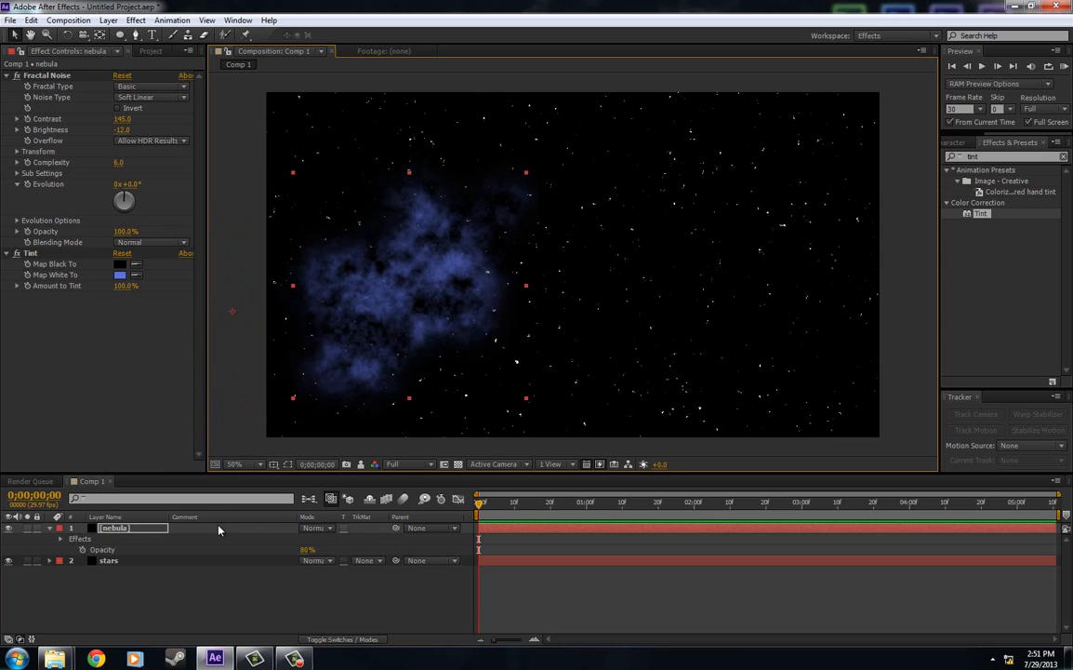
# Step: Rotate the nebula layer to 64° and shift it back into the lower left area of the frame
pyautogui.press('r')
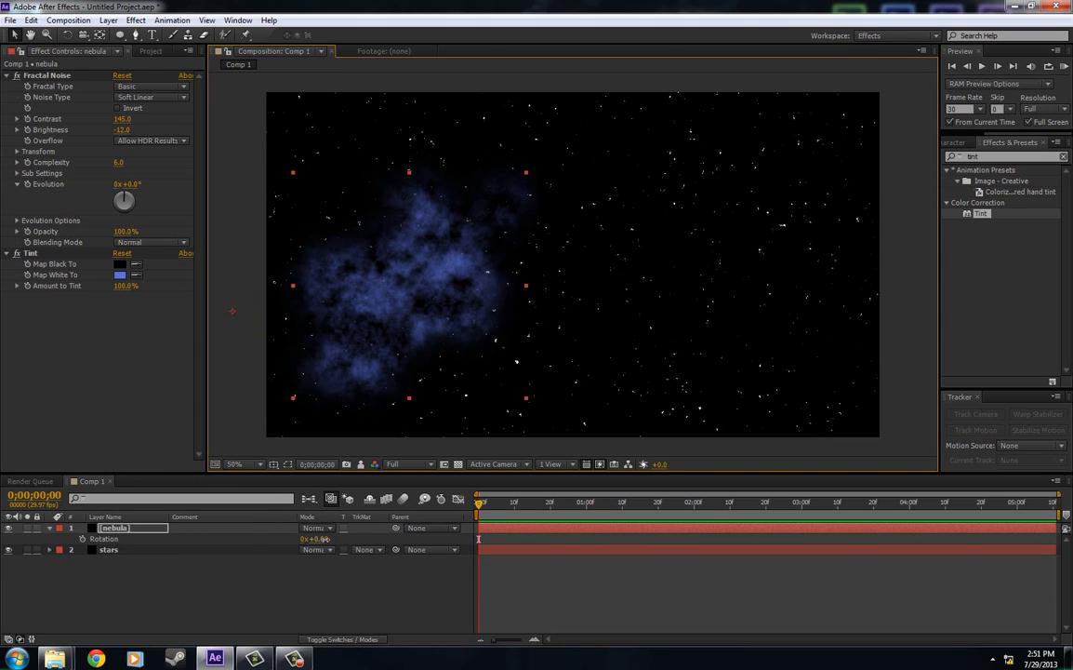
pyautogui.moveTo(321, 538); pyautogui.dragTo(353, 248)
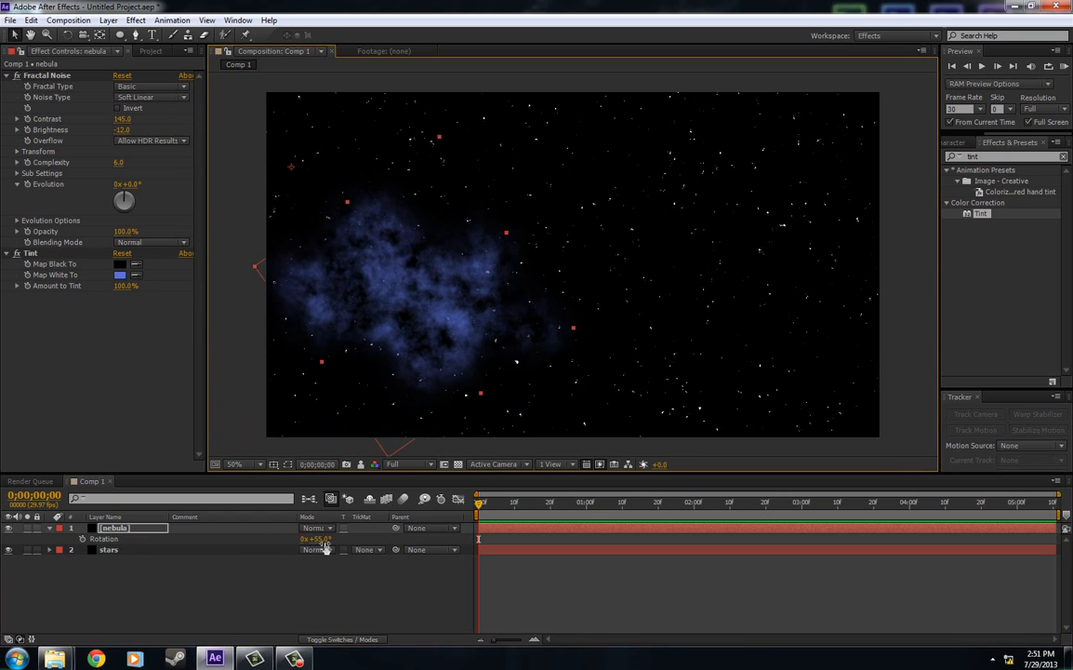
pyautogui.moveTo(327, 538); pyautogui.dragTo(390, 328)
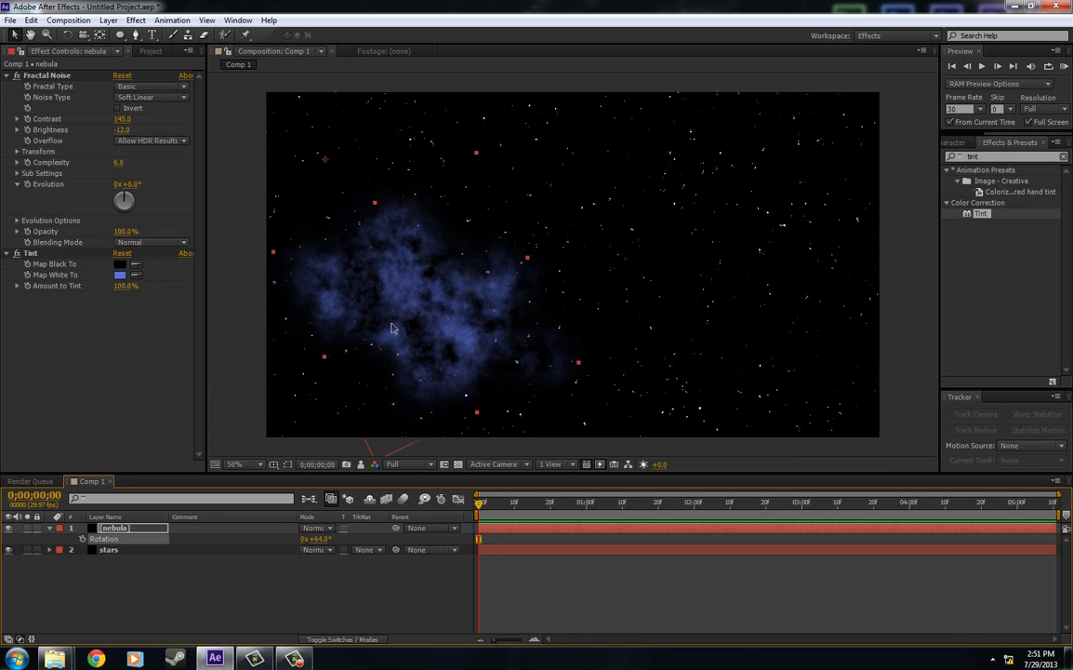
# Step: Compare the frame with the stored snapshot and fine-tune the nebula's position near the left edge
pyautogui.click(361, 465)
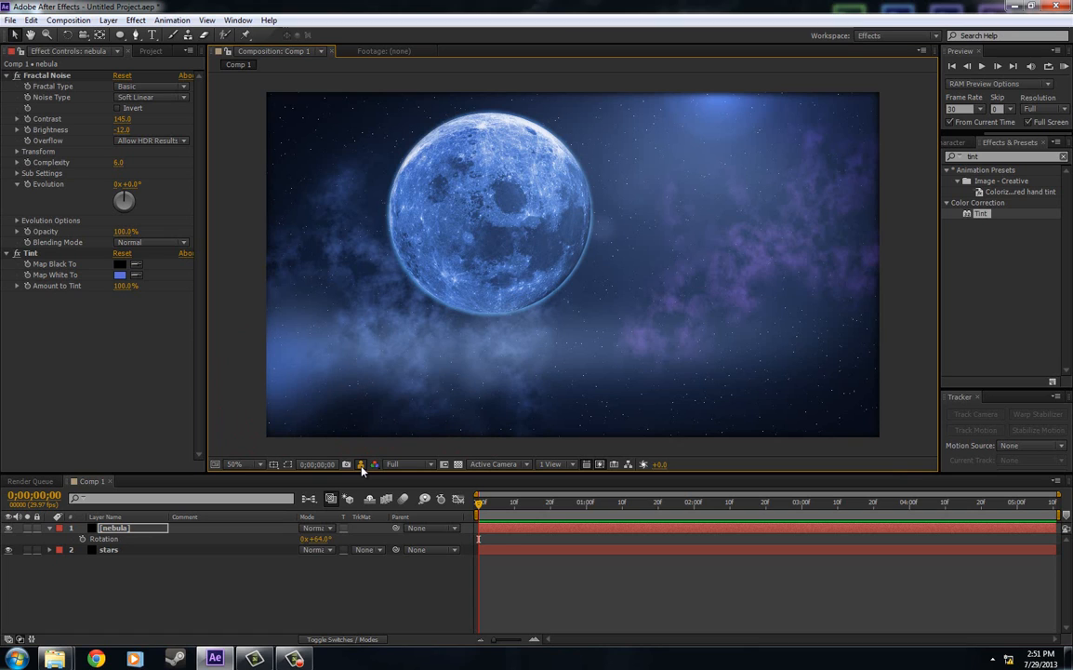
pyautogui.moveTo(382, 334)
pyautogui.mouseDown()
pyautogui.moveTo(365, 318)
pyautogui.moveTo(373, 325)
pyautogui.mouseUp()
pyautogui.moveTo(474, 413); pyautogui.dragTo(440, 382)
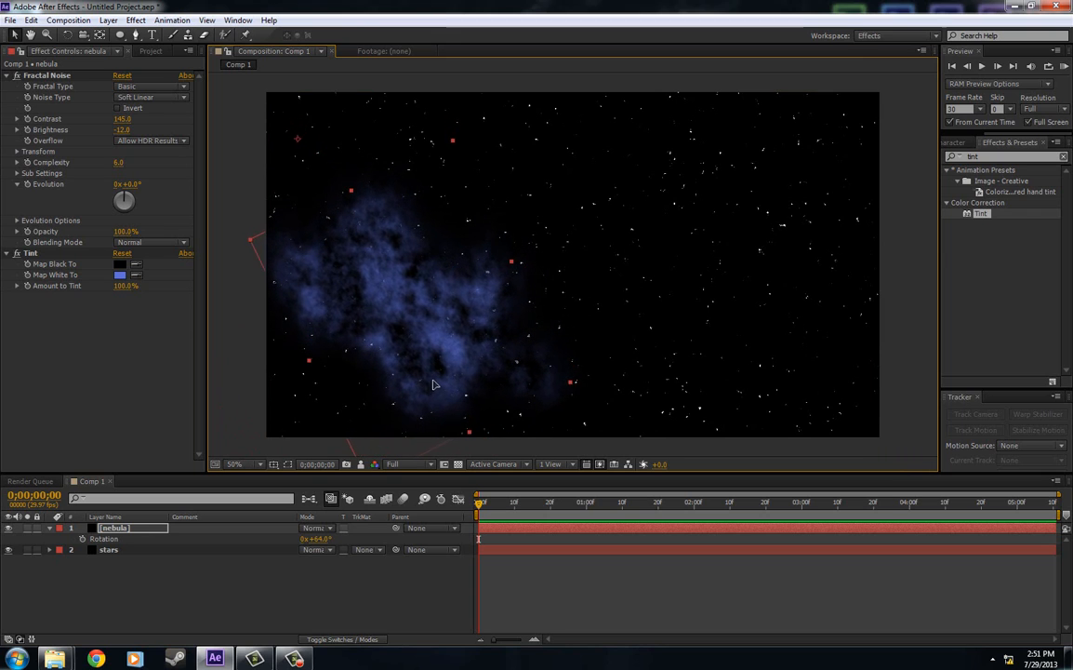
pyautogui.click(247, 402)
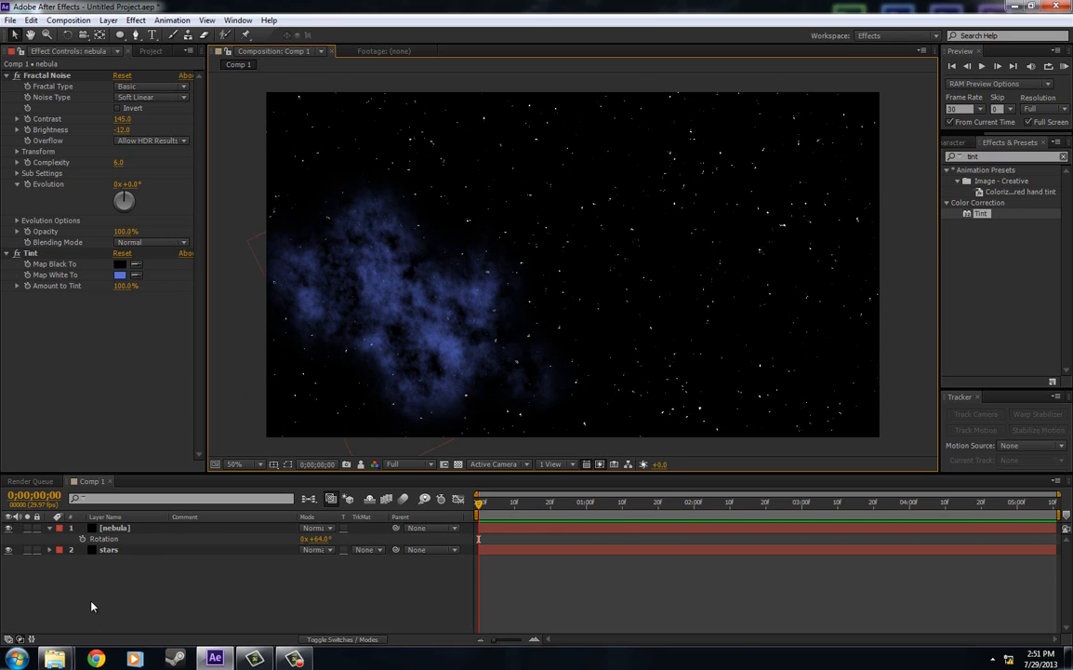
pyautogui.click(414, 306)
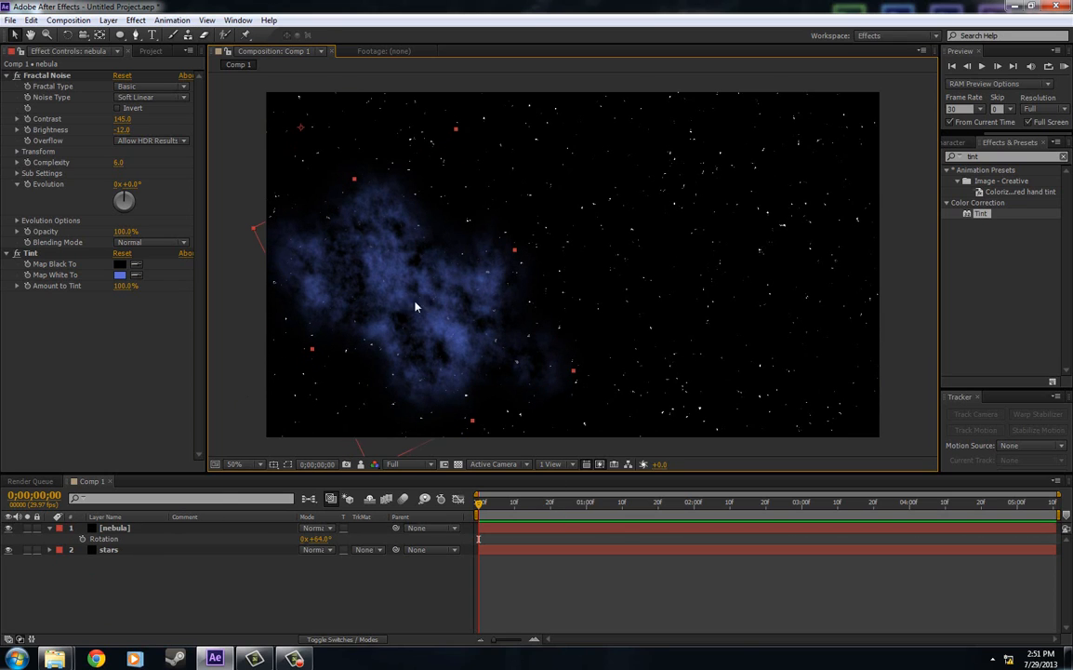
# Step: Duplicate the nebula layer and name the copy nebula 2
pyautogui.click(137, 528)
pyautogui.hotkey('ctrl', 'd')
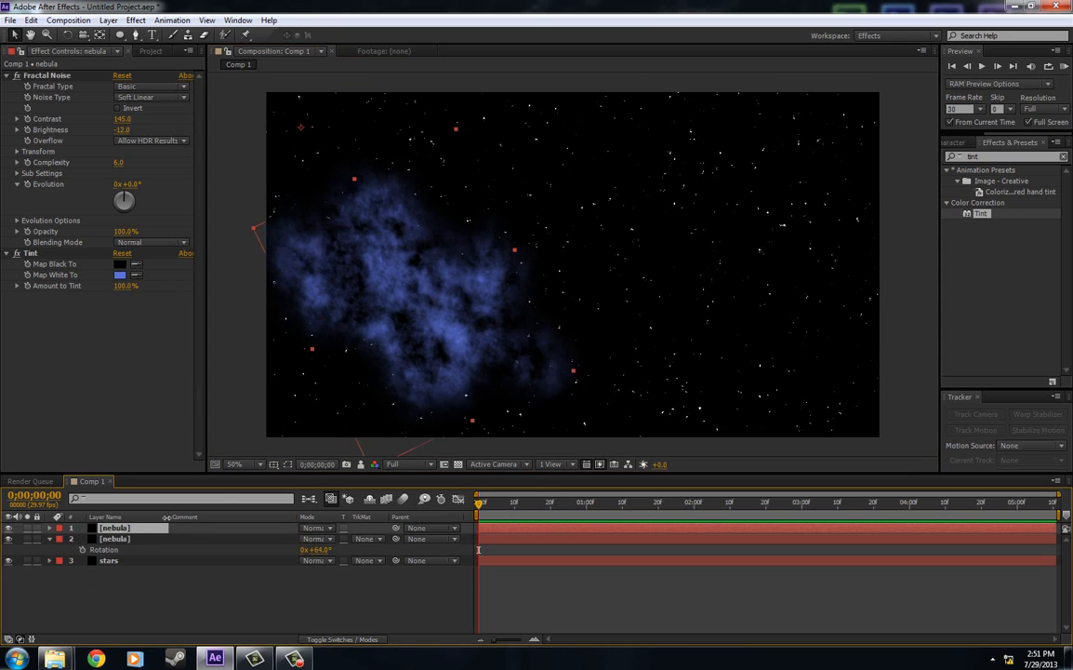
pyautogui.press('Return')
pyautogui.click(147, 531)
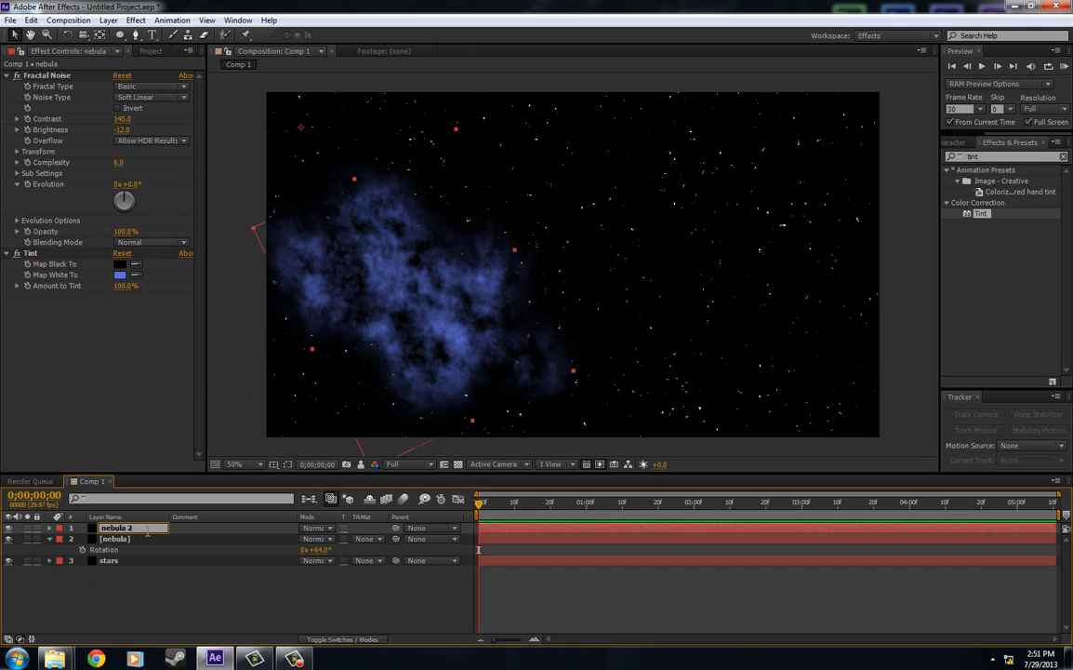
# Step: Move nebula 2 to the right half of the frame and set its rotation to 9°
pyautogui.moveTo(512, 338); pyautogui.dragTo(711, 308)
pyautogui.press('r')
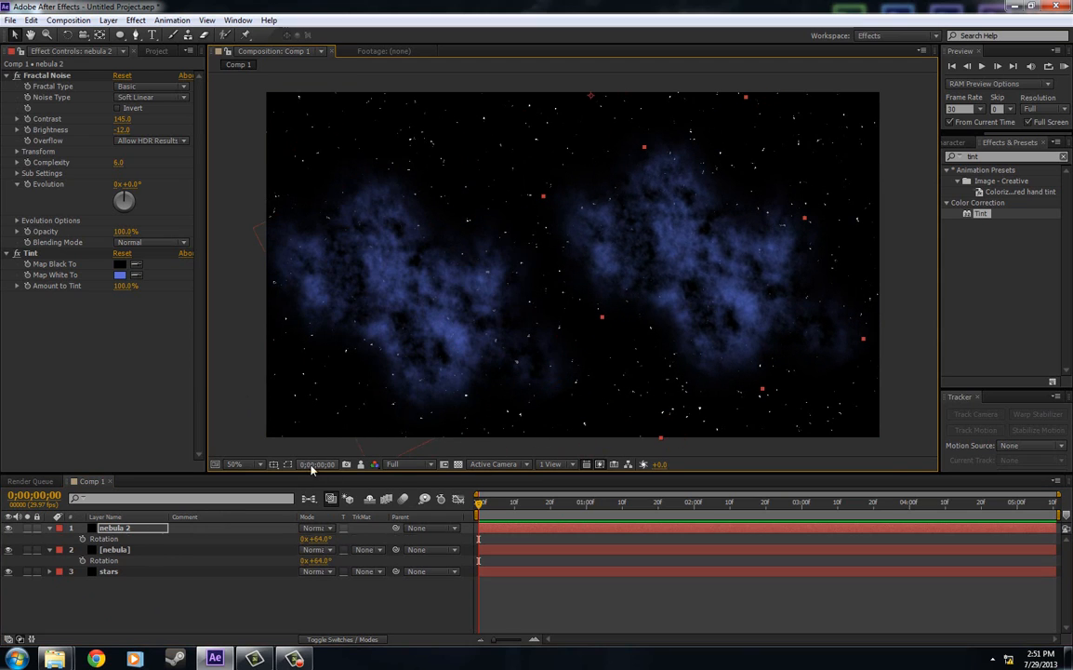
pyautogui.moveTo(320, 541); pyautogui.dragTo(294, 541)
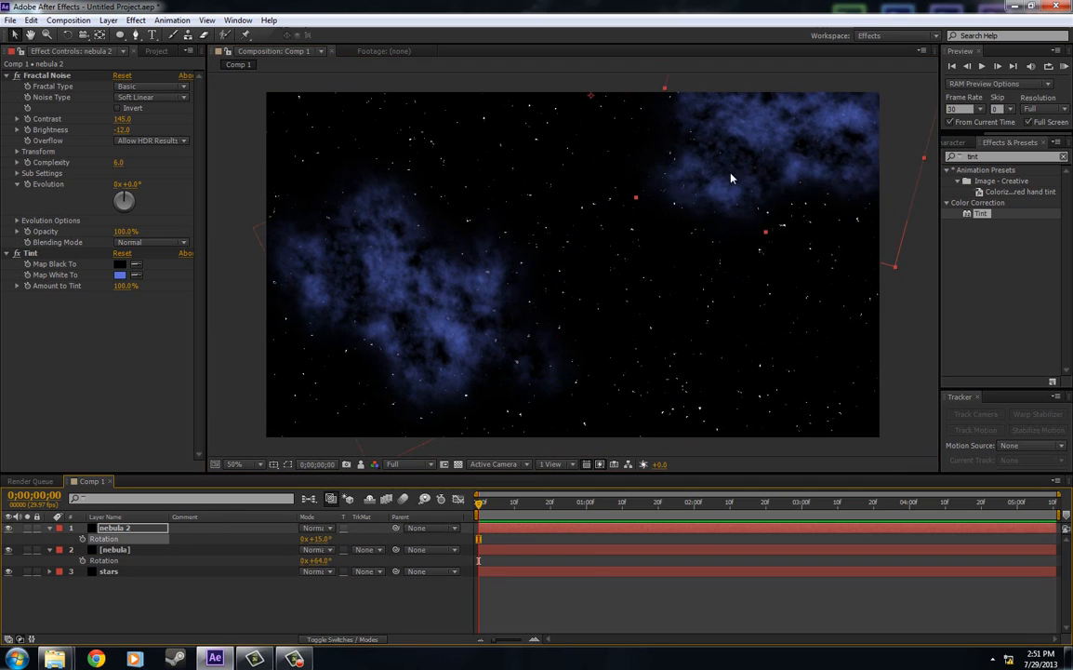
pyautogui.moveTo(683, 190); pyautogui.dragTo(622, 261)
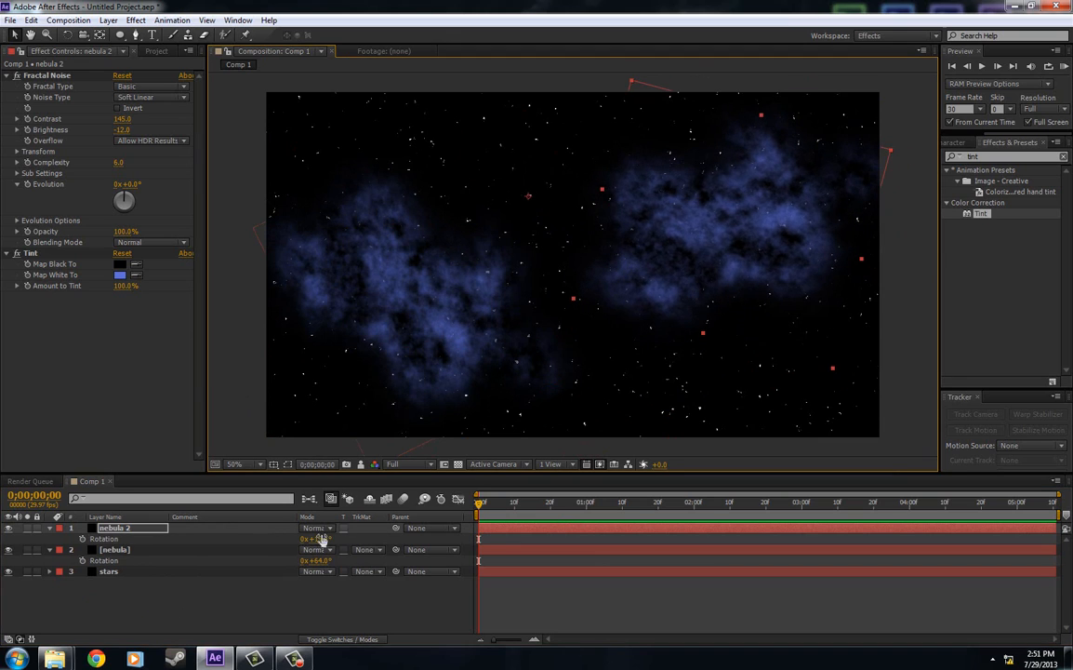
pyautogui.moveTo(322, 541); pyautogui.dragTo(318, 541)
pyautogui.moveTo(776, 179); pyautogui.dragTo(759, 211)
# Step: Reshape nebula 2's mask into a longer diagonal outline by moving its points, stretching the lower-left end toward the first nebula
pyautogui.click(290, 464)
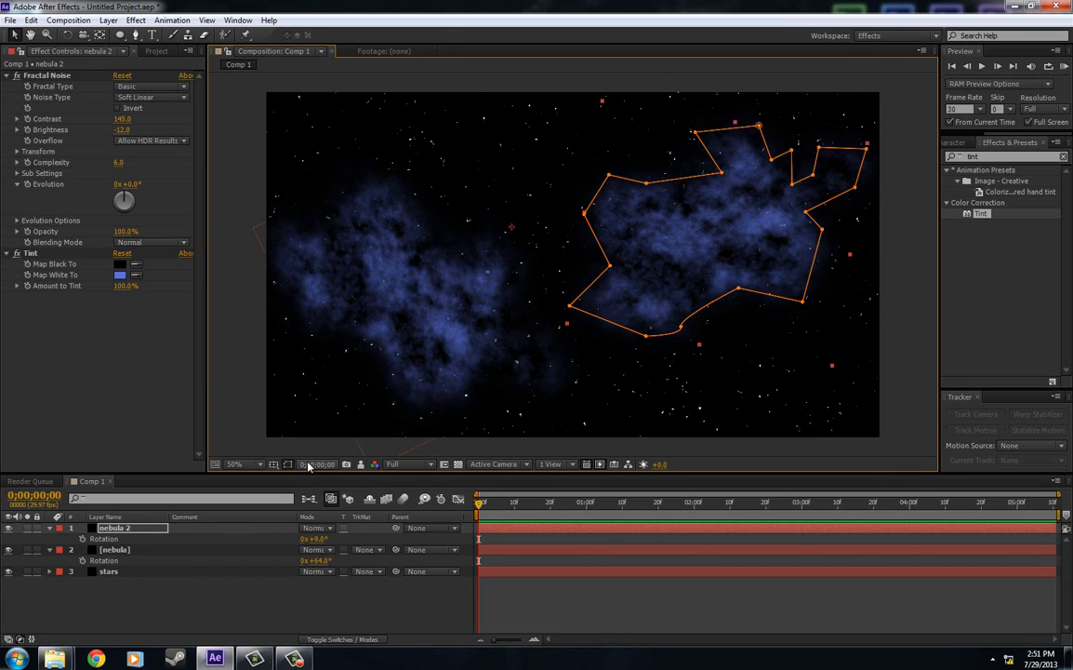
pyautogui.moveTo(609, 265); pyautogui.dragTo(502, 287)
pyautogui.moveTo(570, 305); pyautogui.dragTo(623, 331)
pyautogui.moveTo(688, 335); pyautogui.dragTo(738, 304)
pyautogui.moveTo(802, 302); pyautogui.dragTo(858, 200)
pyautogui.moveTo(793, 184); pyautogui.dragTo(834, 111)
pyautogui.moveTo(771, 159); pyautogui.dragTo(797, 116)
pyautogui.moveTo(696, 133)
pyautogui.mouseDown()
pyautogui.moveTo(746, 154)
pyautogui.moveTo(713, 142)
pyautogui.mouseUp()
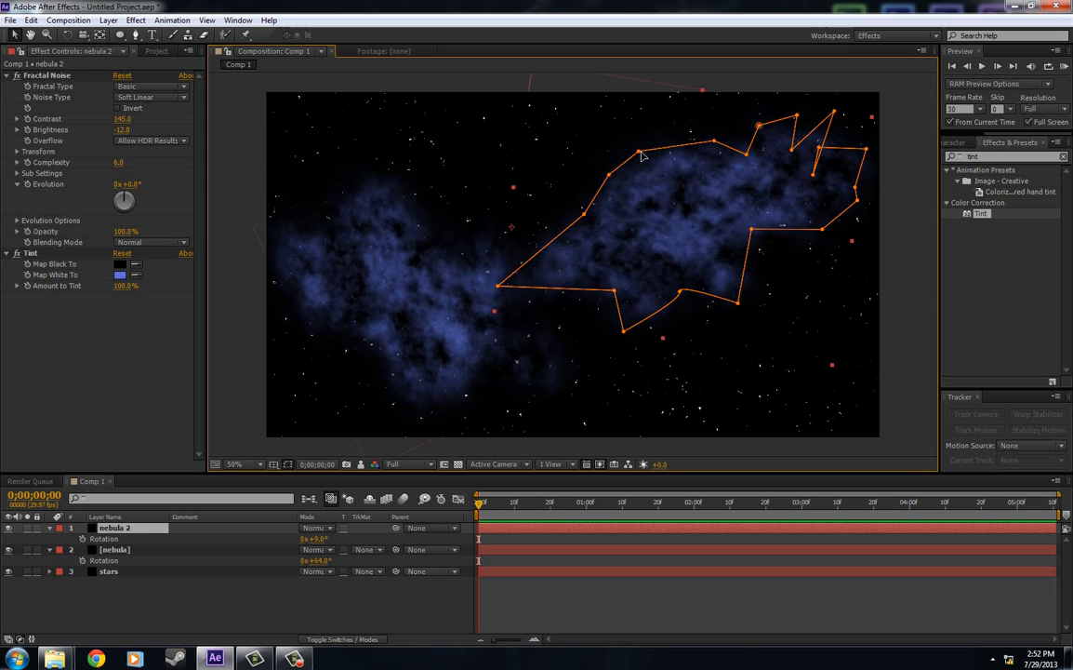
pyautogui.moveTo(638, 151); pyautogui.dragTo(581, 182)
pyautogui.click(289, 464)
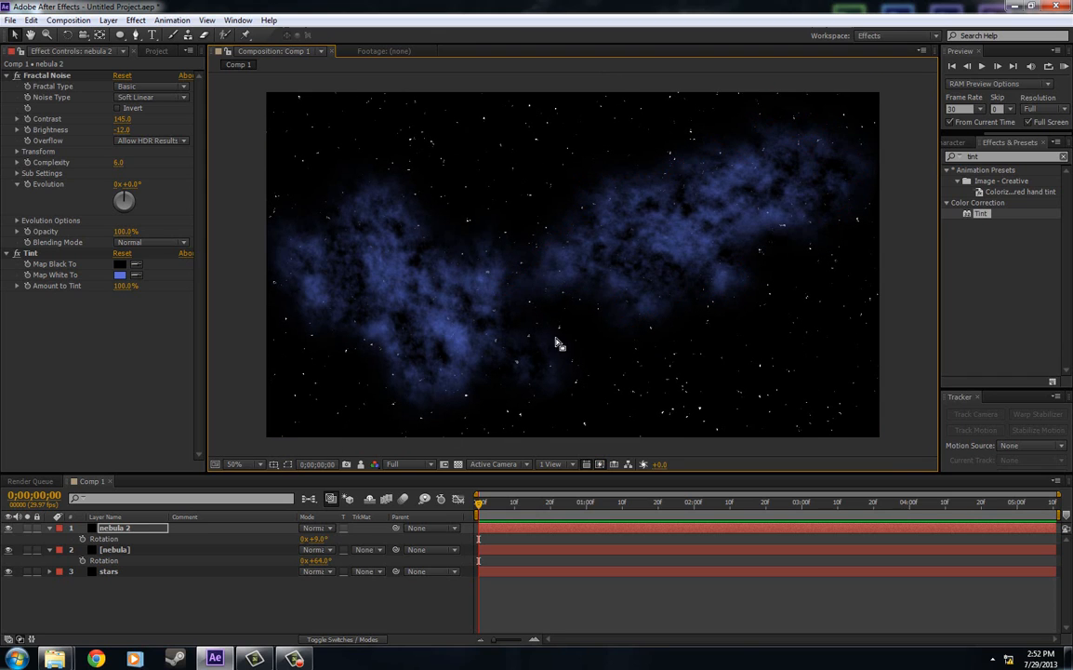
# Step: Set nebula 2's rotation to 1° and reposition it along the right edge of the frame
pyautogui.moveTo(605, 266)
pyautogui.mouseDown()
pyautogui.moveTo(606, 297)
pyautogui.moveTo(633, 263)
pyautogui.moveTo(614, 263)
pyautogui.mouseUp()
pyautogui.click(130, 530)
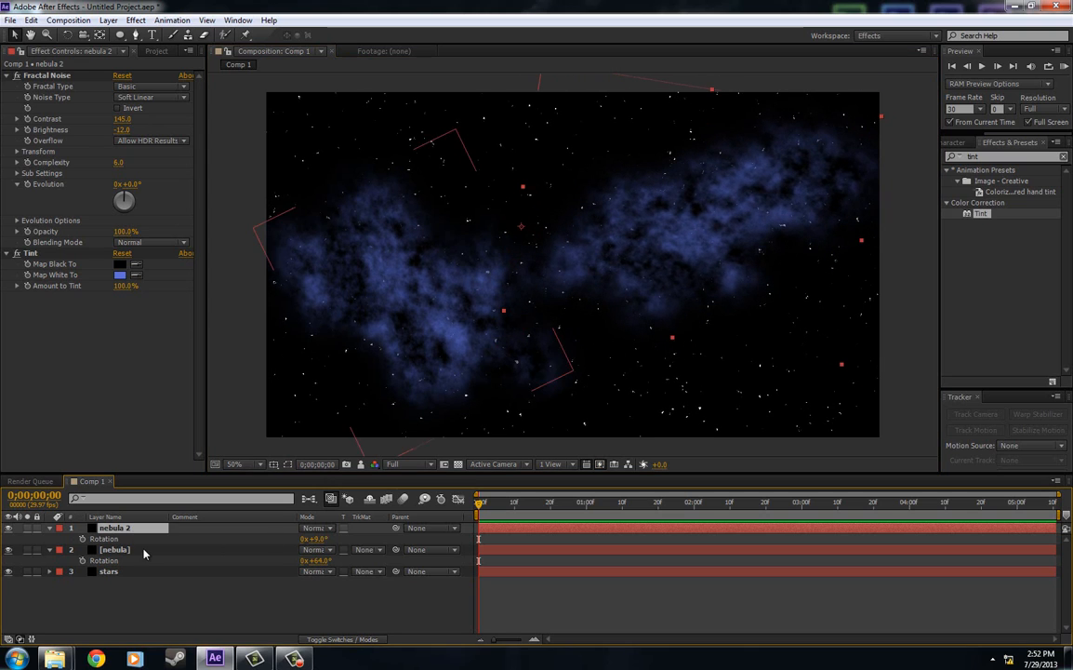
pyautogui.moveTo(318, 541); pyautogui.dragTo(306, 540)
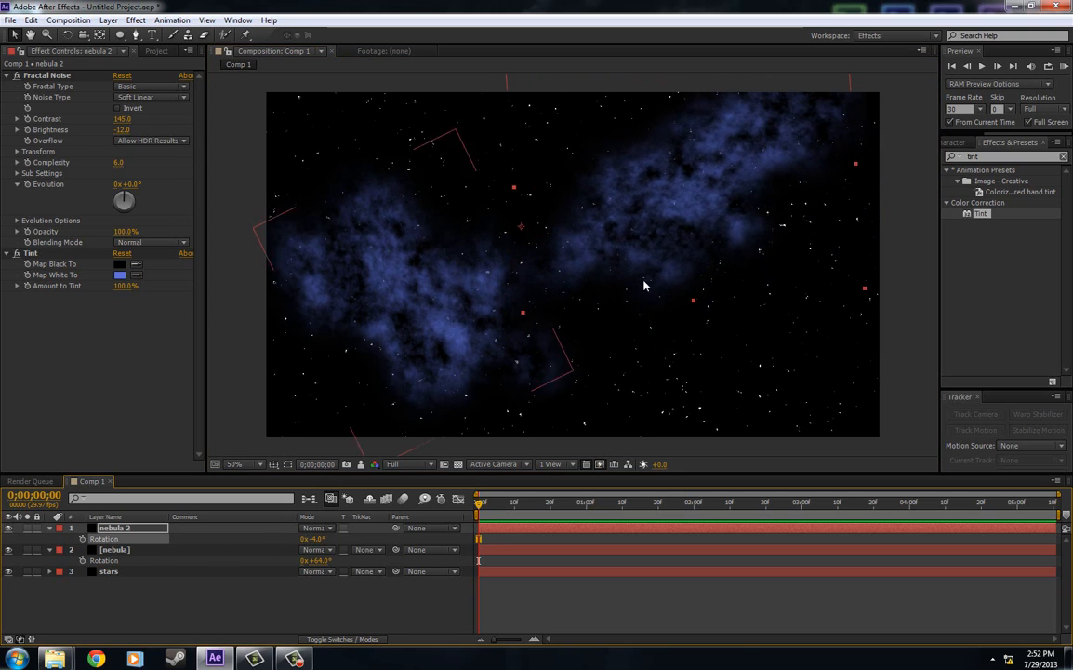
pyautogui.moveTo(658, 240); pyautogui.dragTo(696, 288)
pyautogui.moveTo(315, 539); pyautogui.dragTo(320, 539)
pyautogui.moveTo(707, 306); pyautogui.dragTo(698, 291)
pyautogui.click(146, 369)
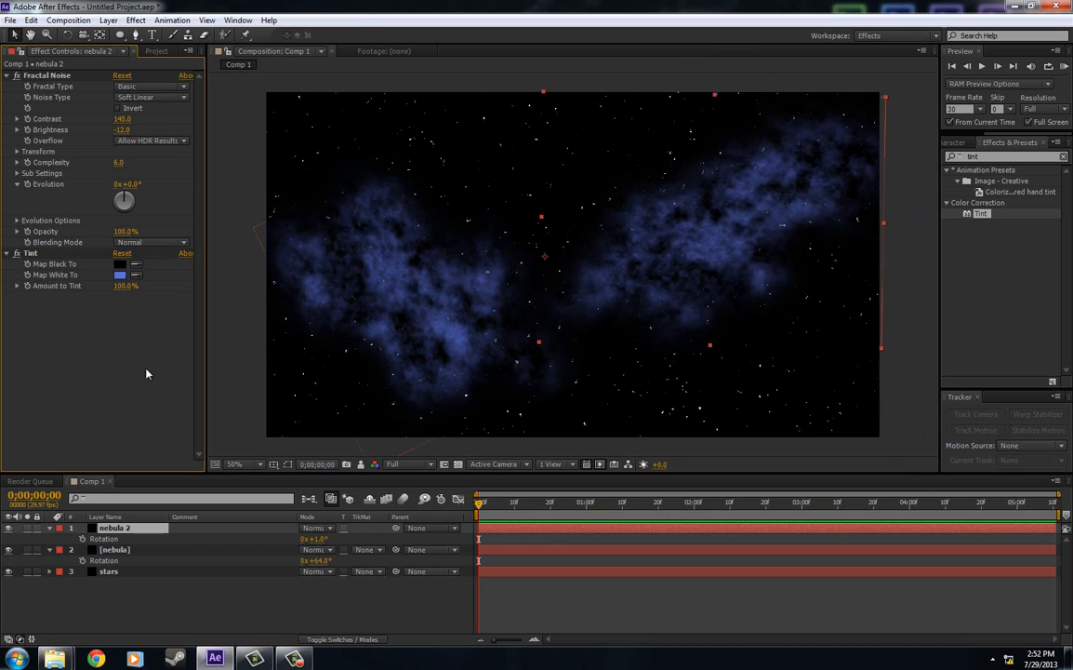
# Step: Set nebula 2's Tint Map White To color to the dark purple 6125BB
pyautogui.click(120, 276)
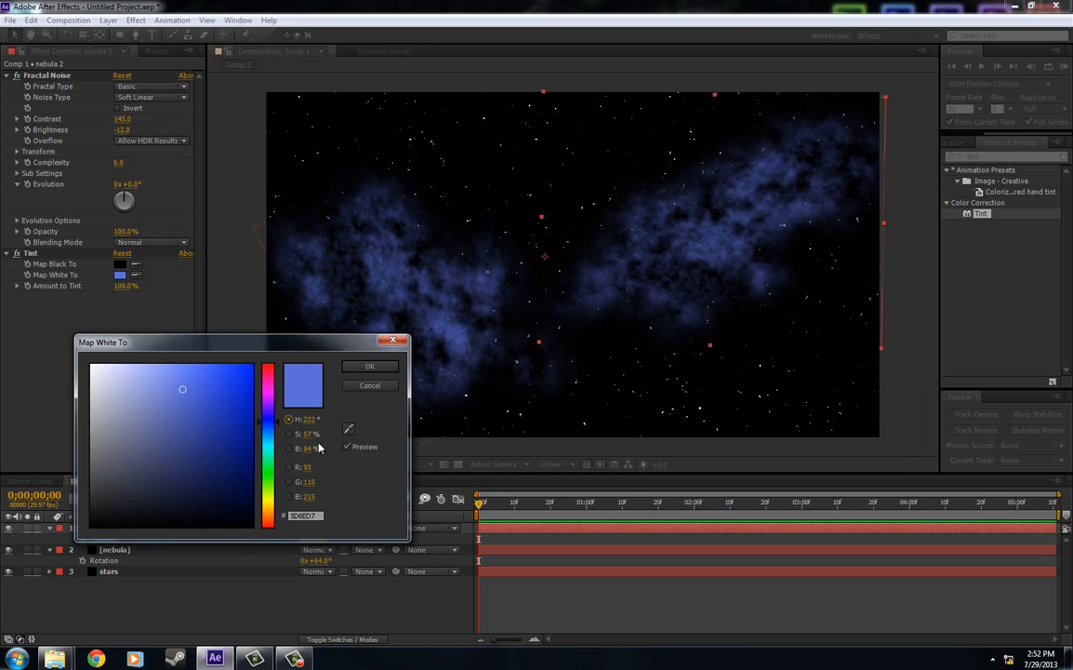
pyautogui.moveTo(276, 425); pyautogui.dragTo(279, 415)
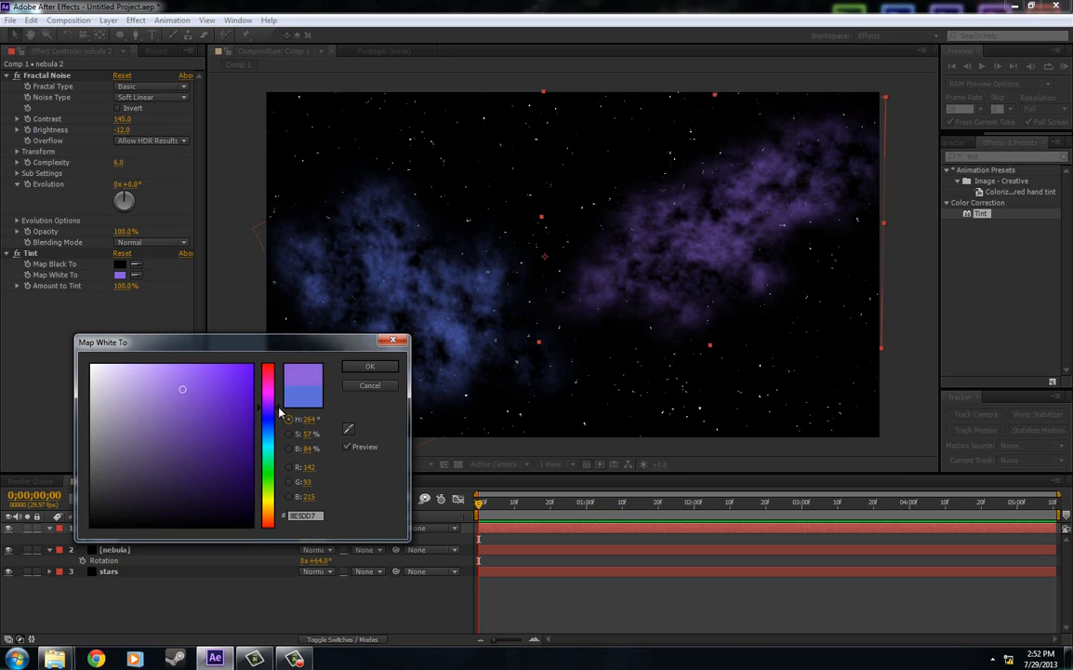
pyautogui.click(221, 407)
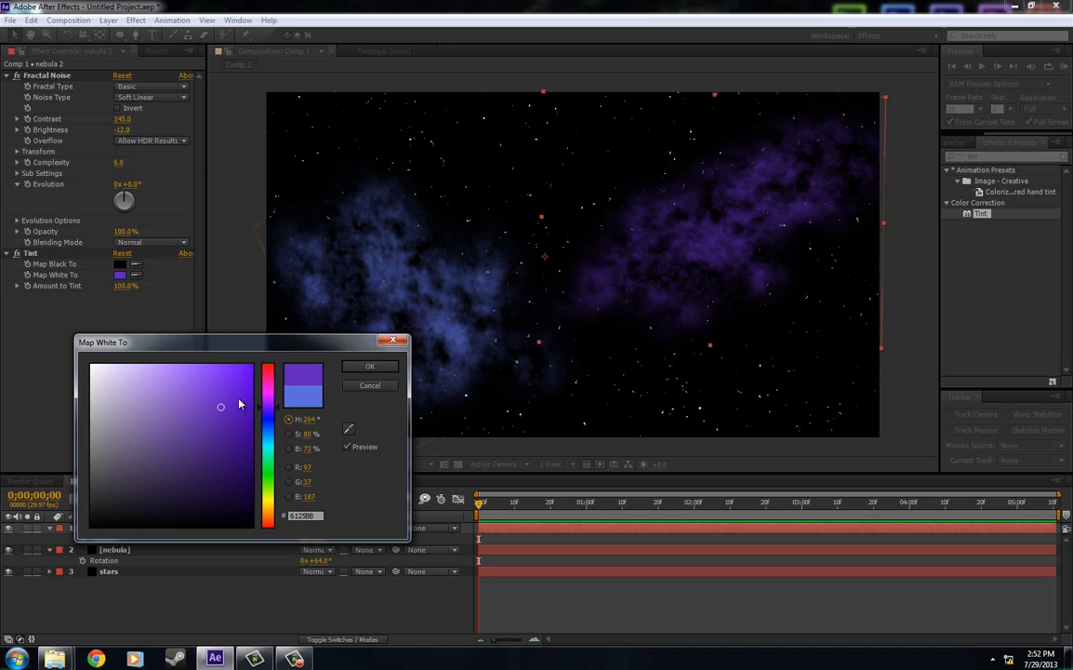
pyautogui.click(373, 369)
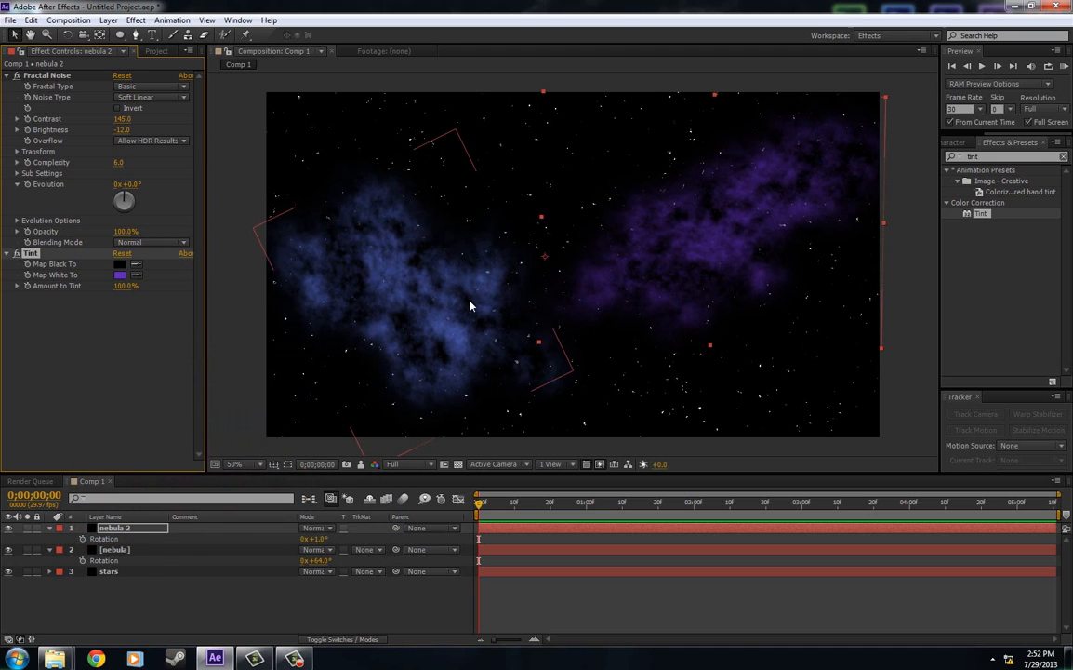
# Step: Set the original nebula layer's Tint Map White To color to the darker blue 3C4CAF
pyautogui.click(275, 254)
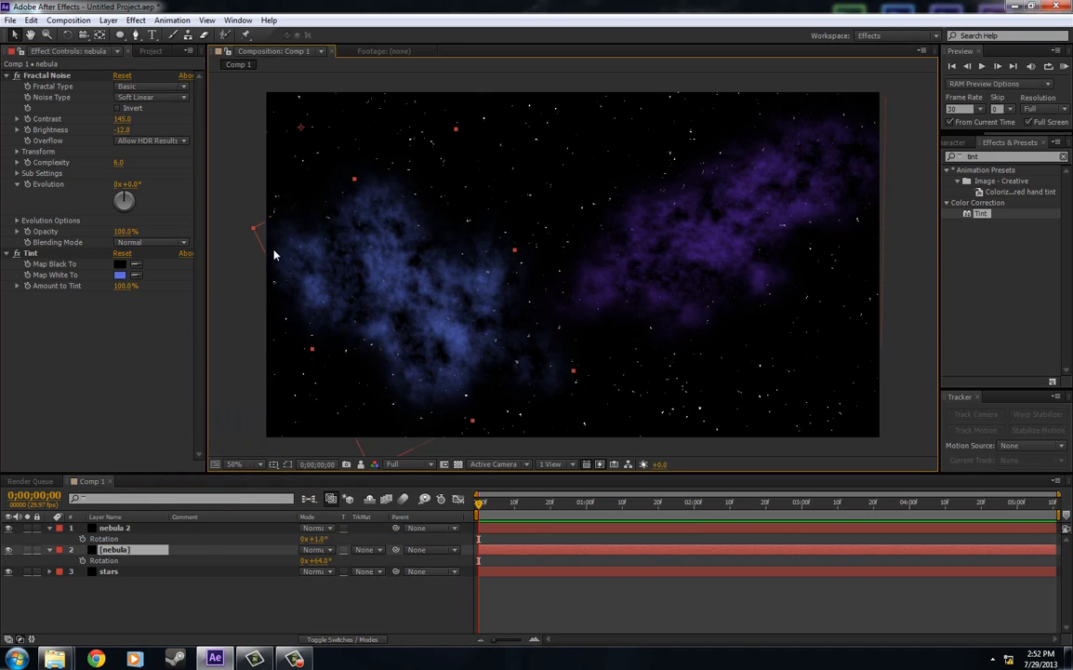
pyautogui.click(119, 275)
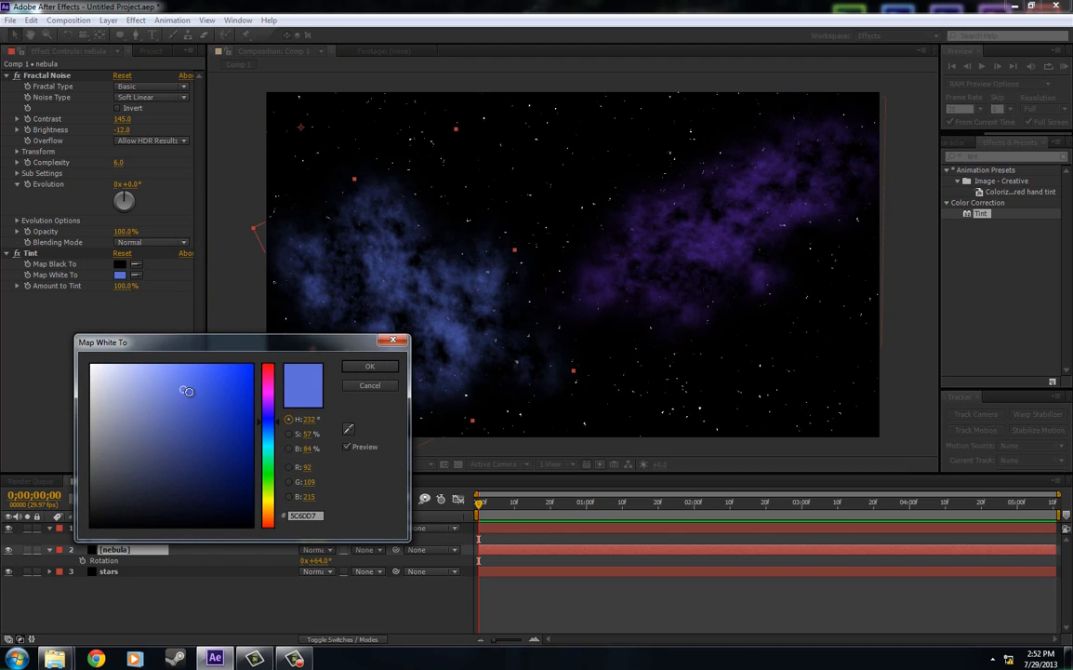
pyautogui.moveTo(187, 390)
pyautogui.mouseDown()
pyautogui.moveTo(204, 402)
pyautogui.moveTo(197, 396)
pyautogui.moveTo(189, 417)
pyautogui.moveTo(209, 407)
pyautogui.moveTo(196, 414)
pyautogui.mouseUp()
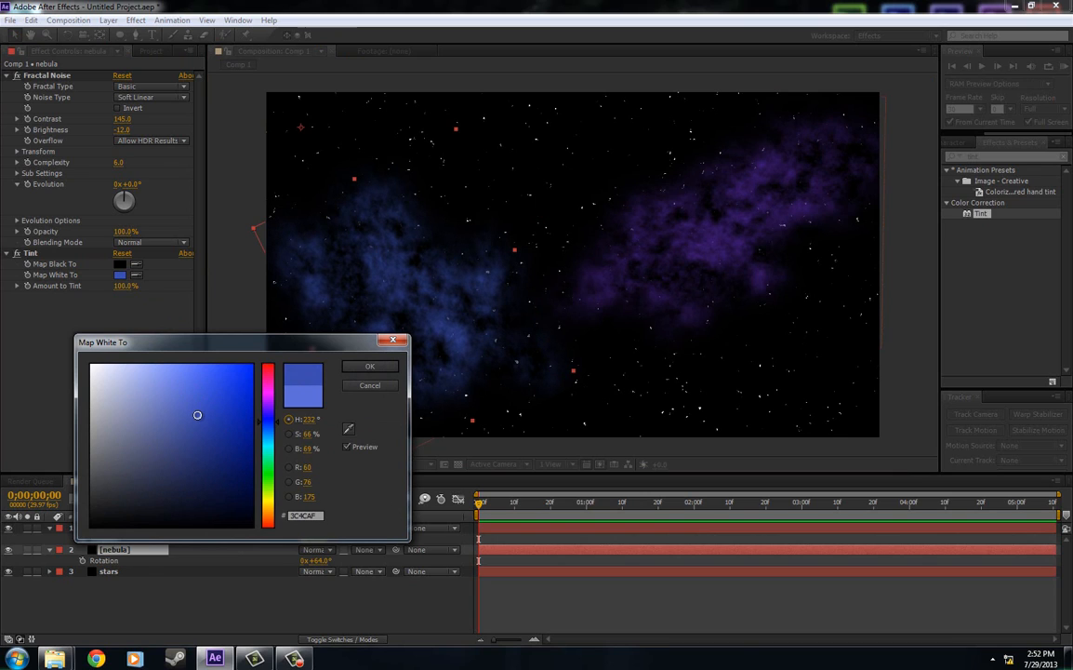
pyautogui.click(386, 363)
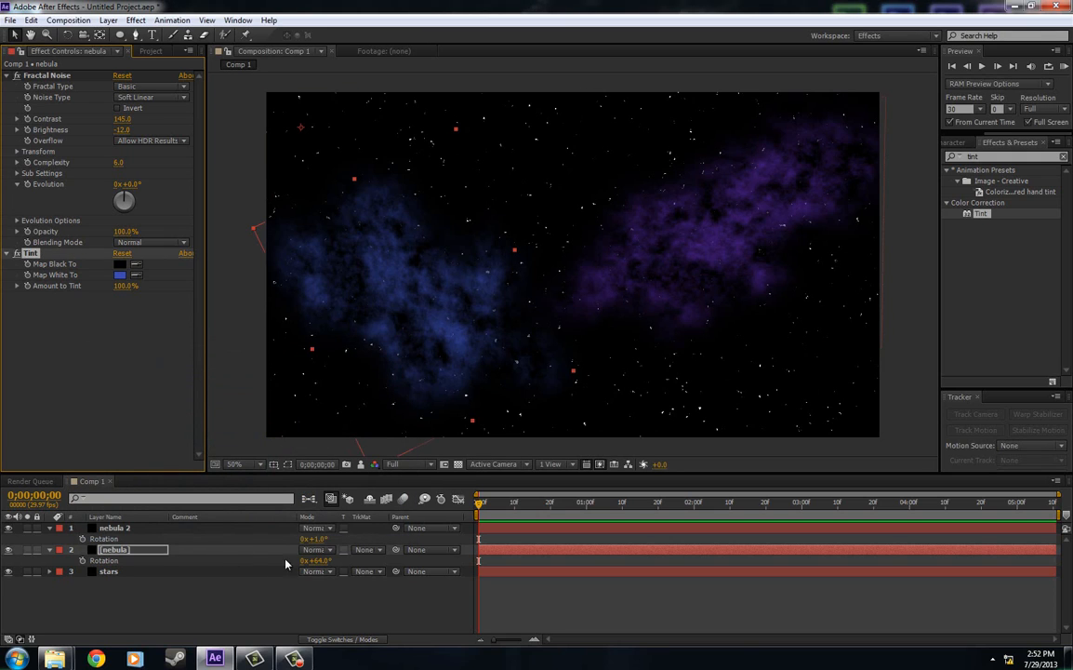
# Step: Lower the original nebula's opacity to 73%, nudge it slightly within the frame and collapse both nebula layers
pyautogui.press('t')
pyautogui.click(301, 560)
pyautogui.moveTo(301, 560); pyautogui.dragTo(300, 608)
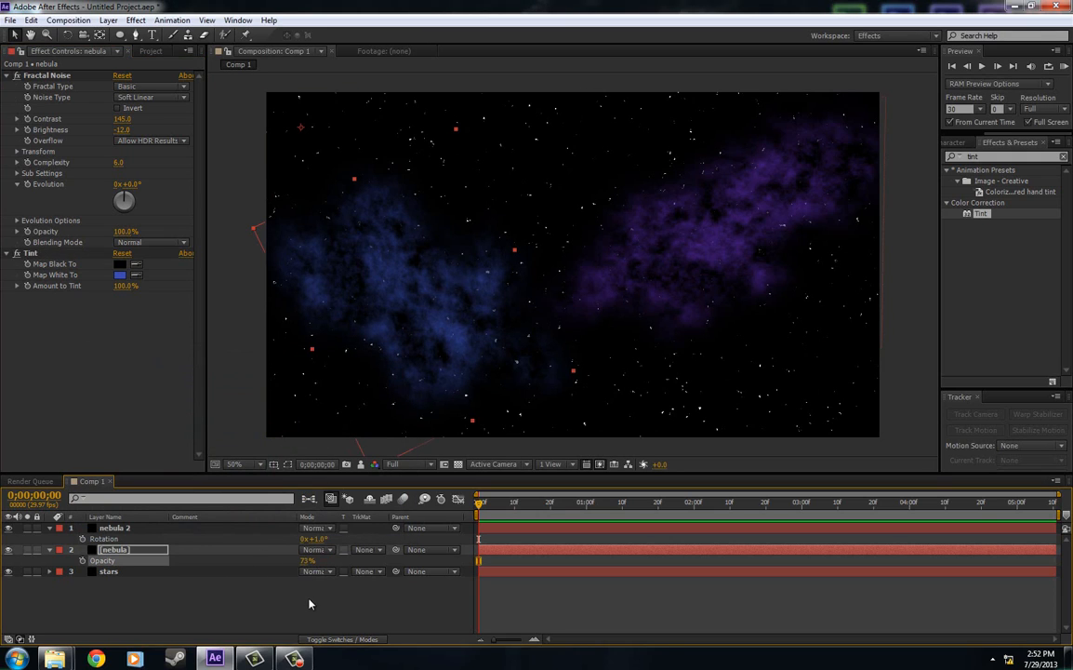
pyautogui.click(310, 605)
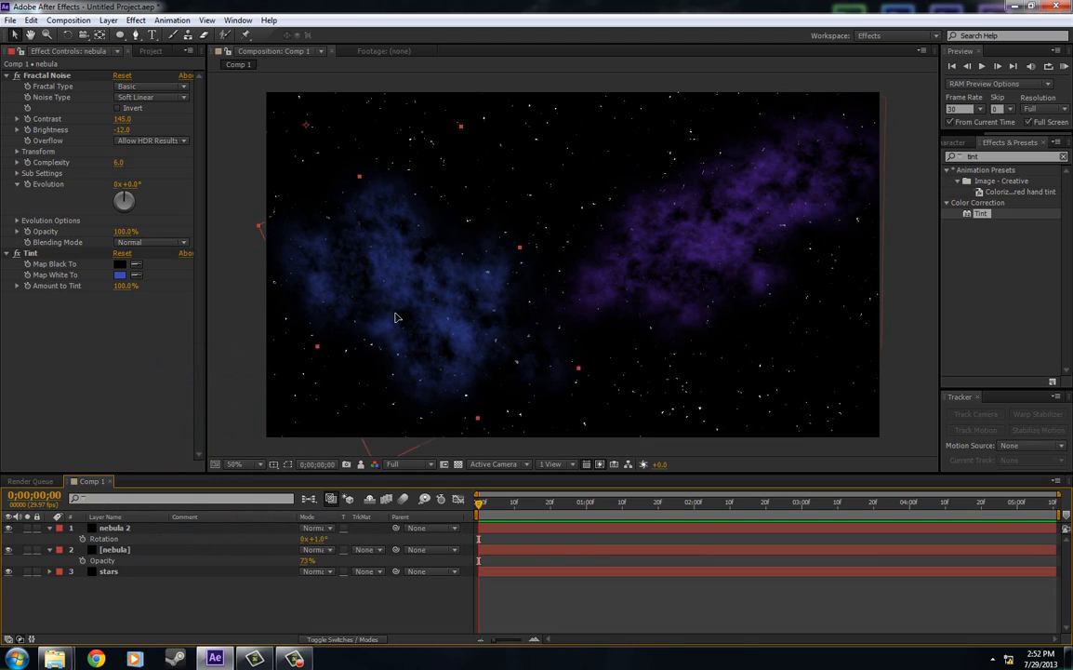
pyautogui.moveTo(395, 319); pyautogui.dragTo(388, 327)
pyautogui.click(139, 605)
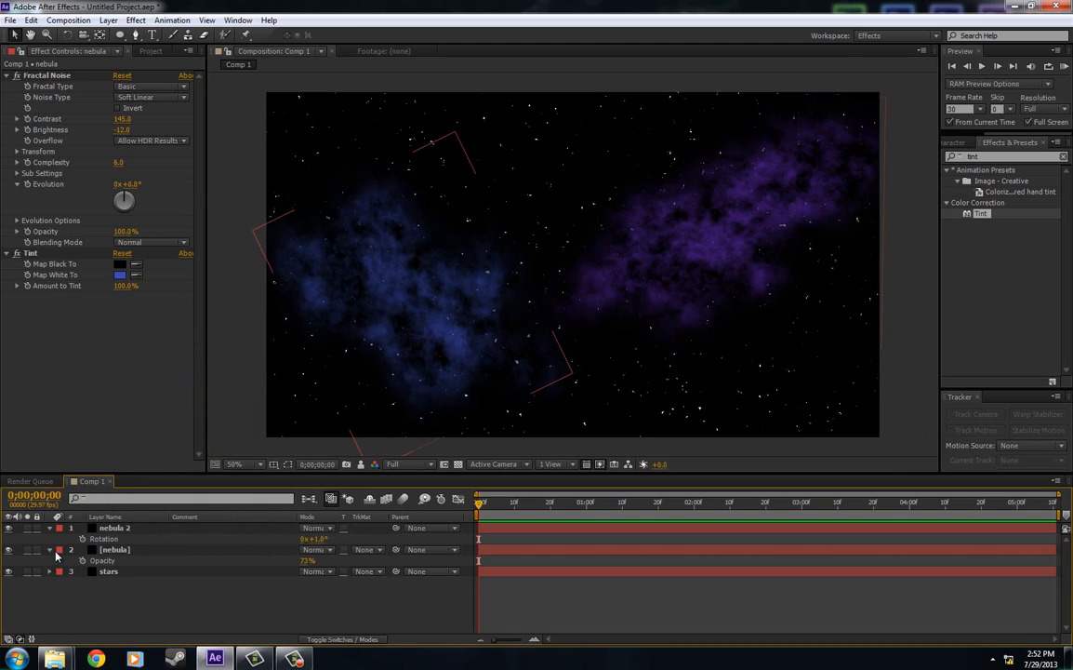
pyautogui.click(50, 550)
pyautogui.click(50, 528)
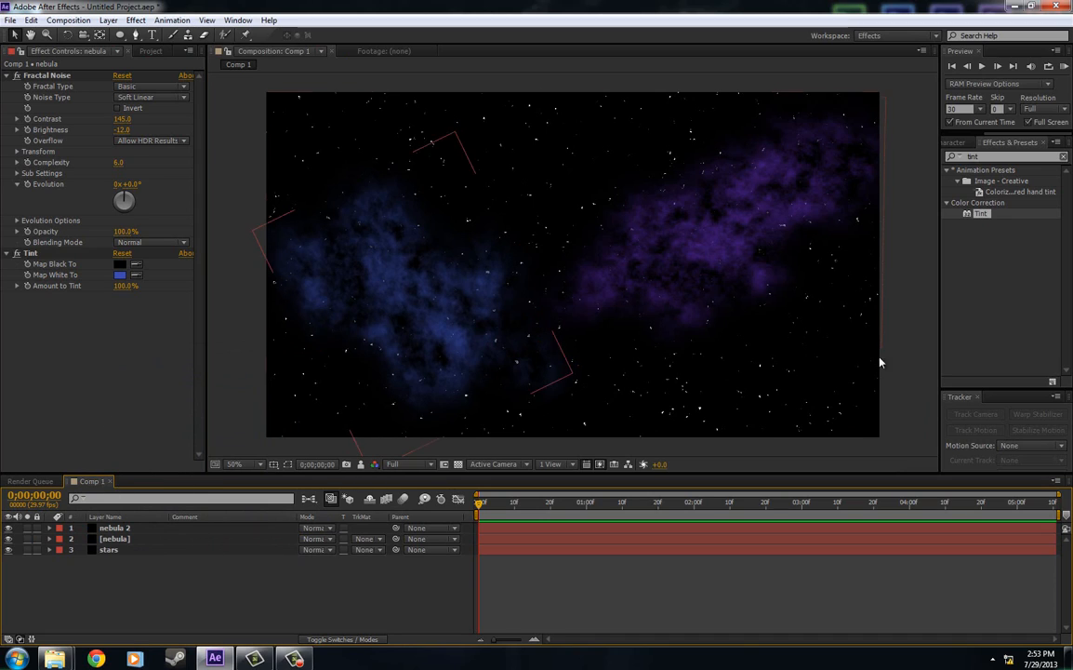
# Step: Import blue_full_moon_wallpaper-normal5.4.jpg from the file browser into the project and place it near the center of Comp 1 as the top layer
pyautogui.moveTo(1072, 137); pyautogui.dragTo(873, 139)
pyautogui.moveTo(934, 246); pyautogui.dragTo(131, 396)
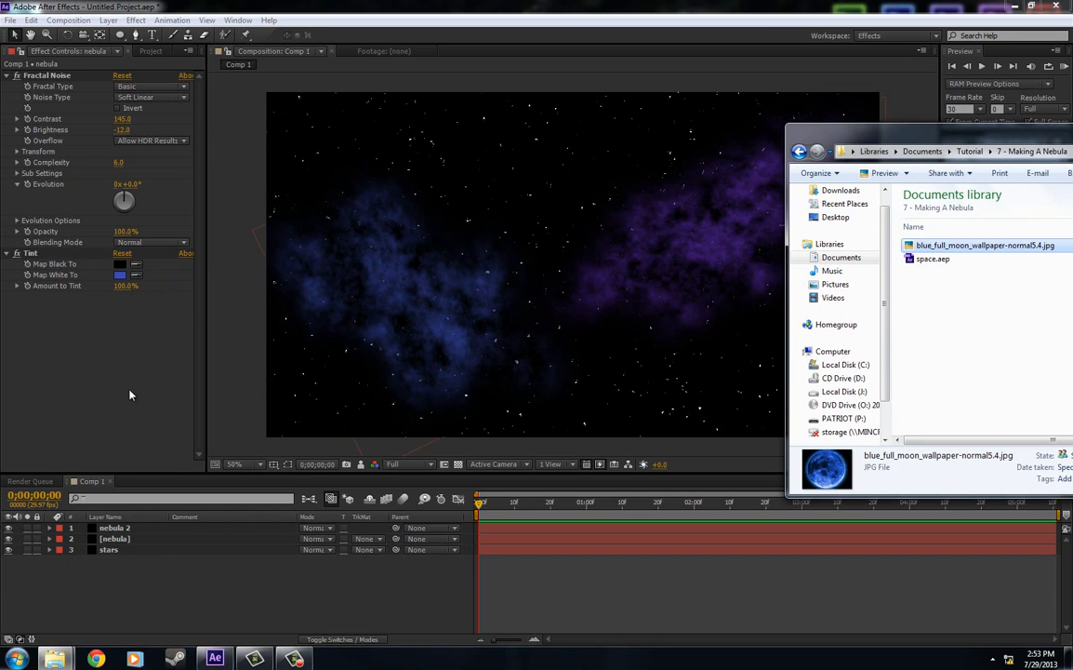
pyautogui.click(156, 49)
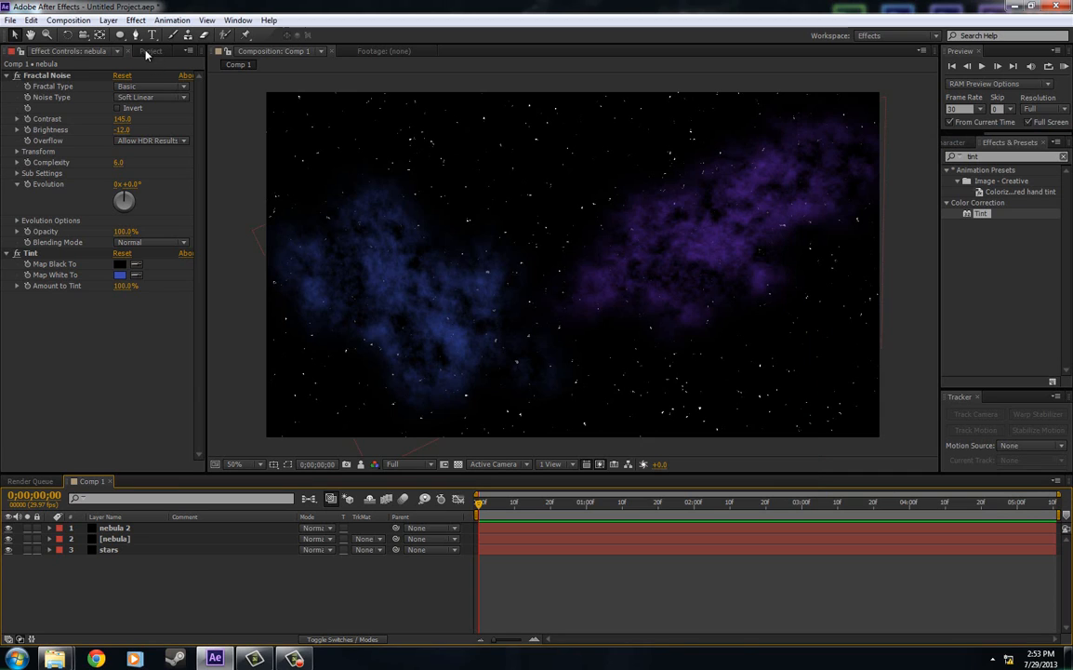
pyautogui.click(147, 51)
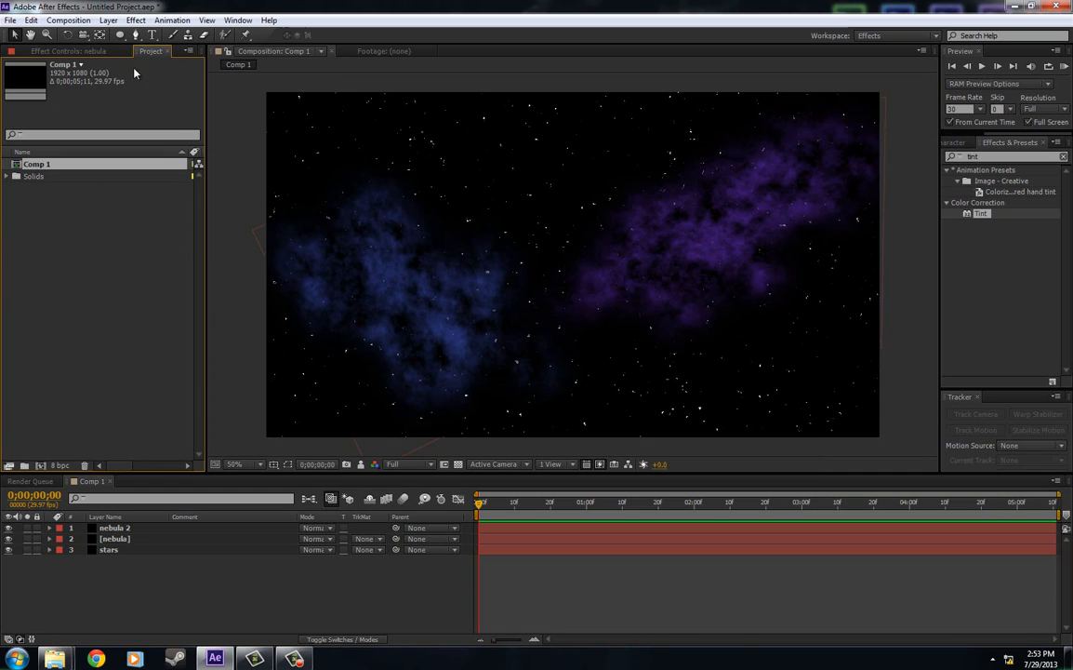
pyautogui.click(56, 659)
pyautogui.moveTo(930, 244); pyautogui.dragTo(89, 355)
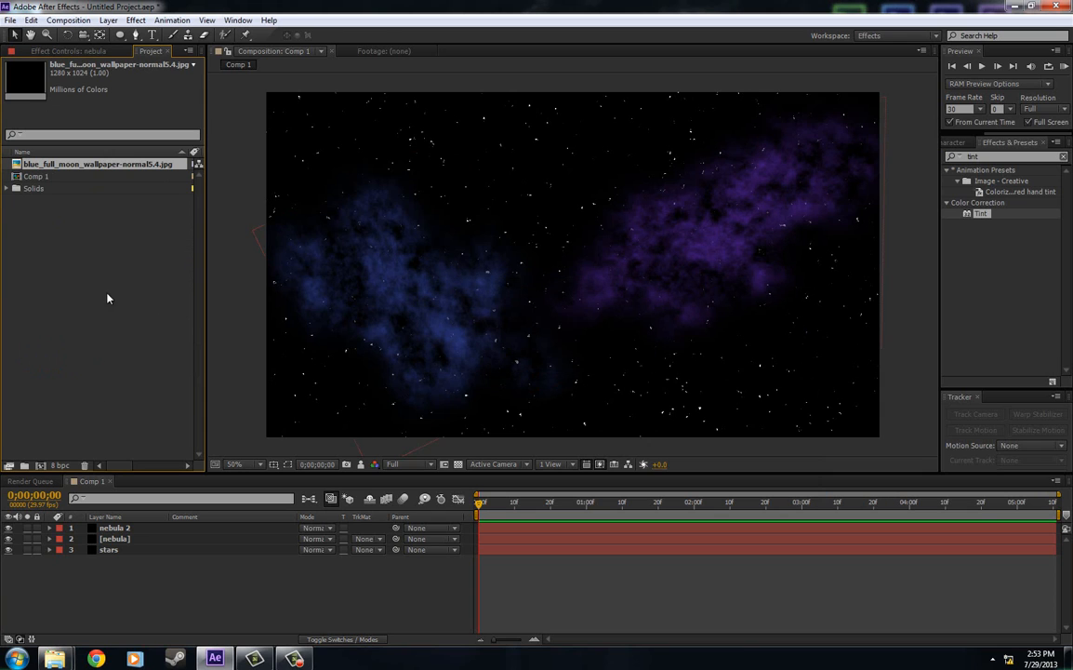
pyautogui.moveTo(56, 172); pyautogui.dragTo(150, 528)
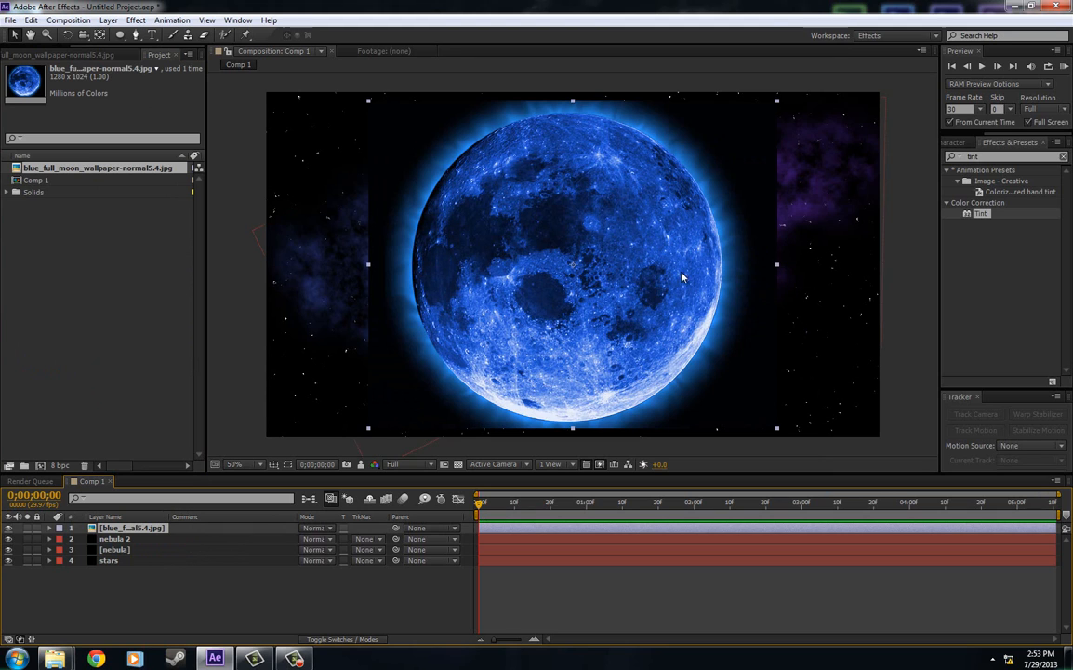
pyautogui.moveTo(640, 296); pyautogui.dragTo(630, 296)
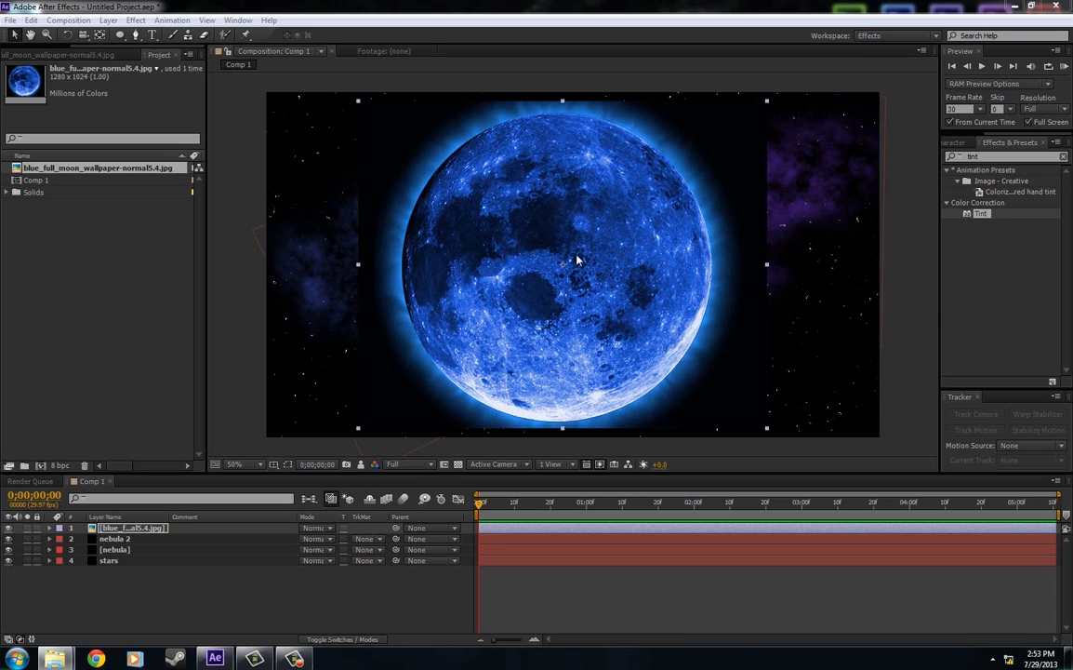
# Step: Draw an elliptical mask around the moon on the image layer with the Ellipse Tool, roughly matching the moon's size
pyautogui.click(120, 35)
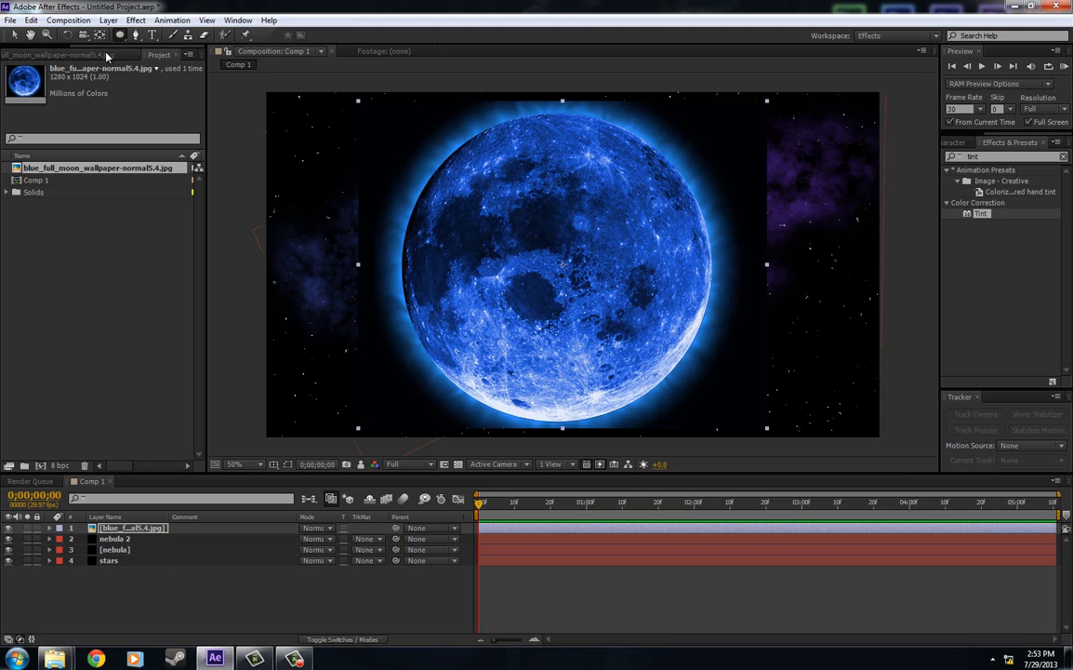
pyautogui.press('q')
pyautogui.press('q')
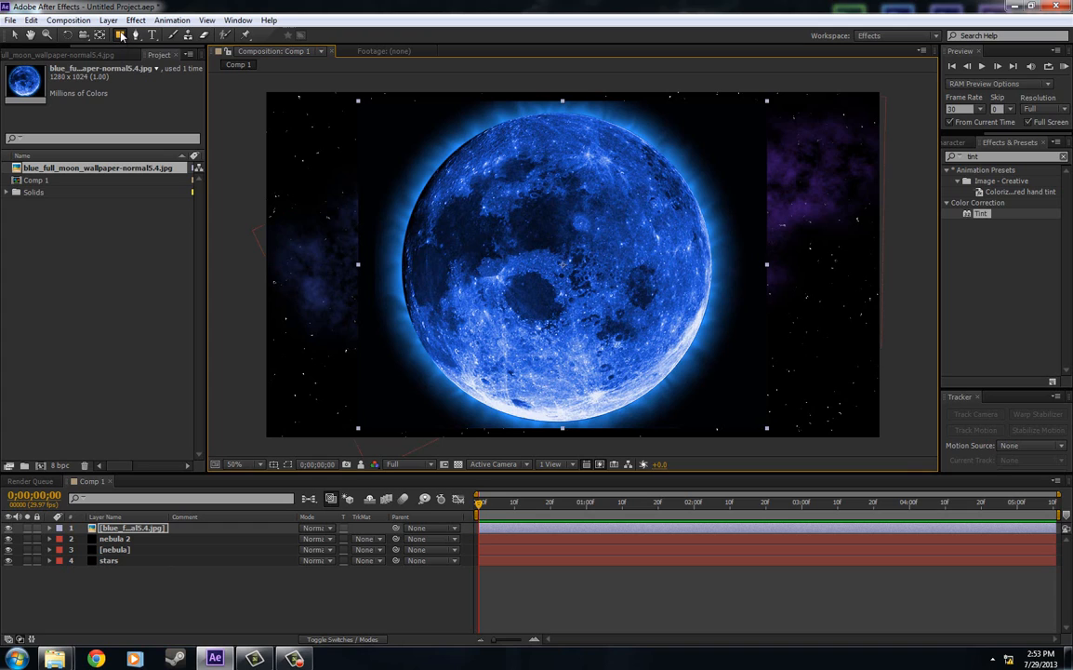
pyautogui.click(110, 366)
pyautogui.click(120, 36)
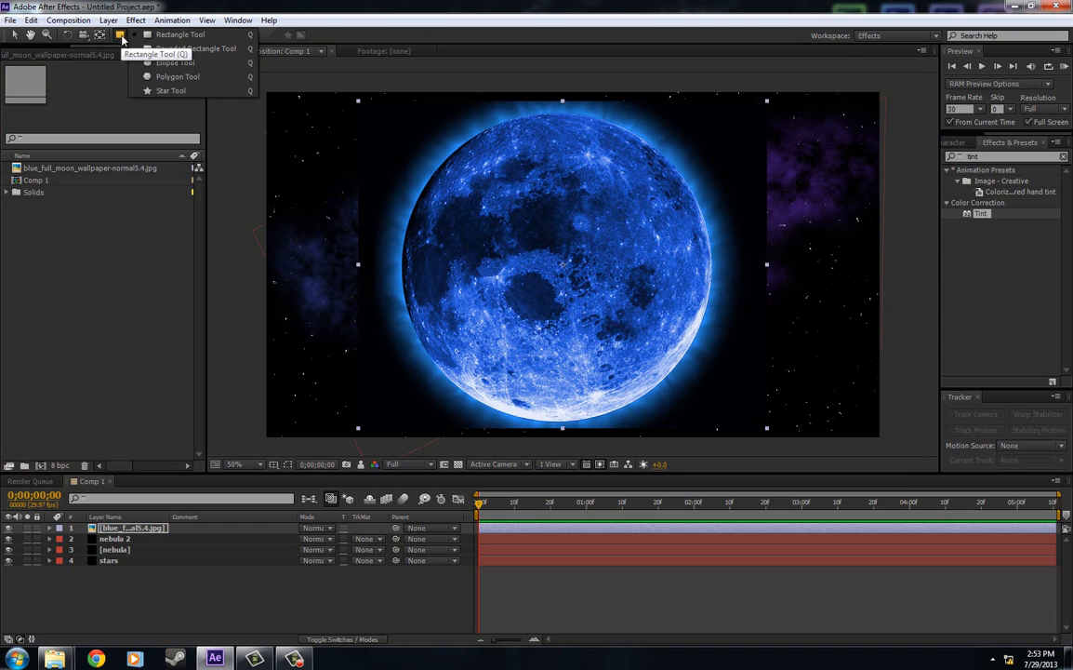
pyautogui.click(170, 67)
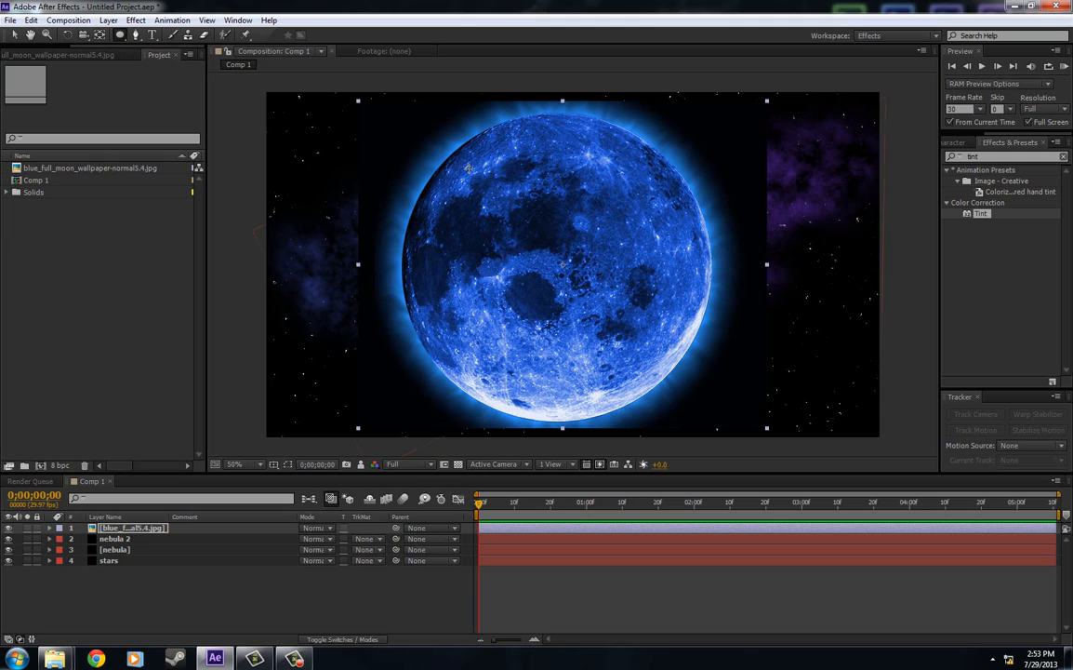
pyautogui.moveTo(426, 121); pyautogui.dragTo(728, 419)
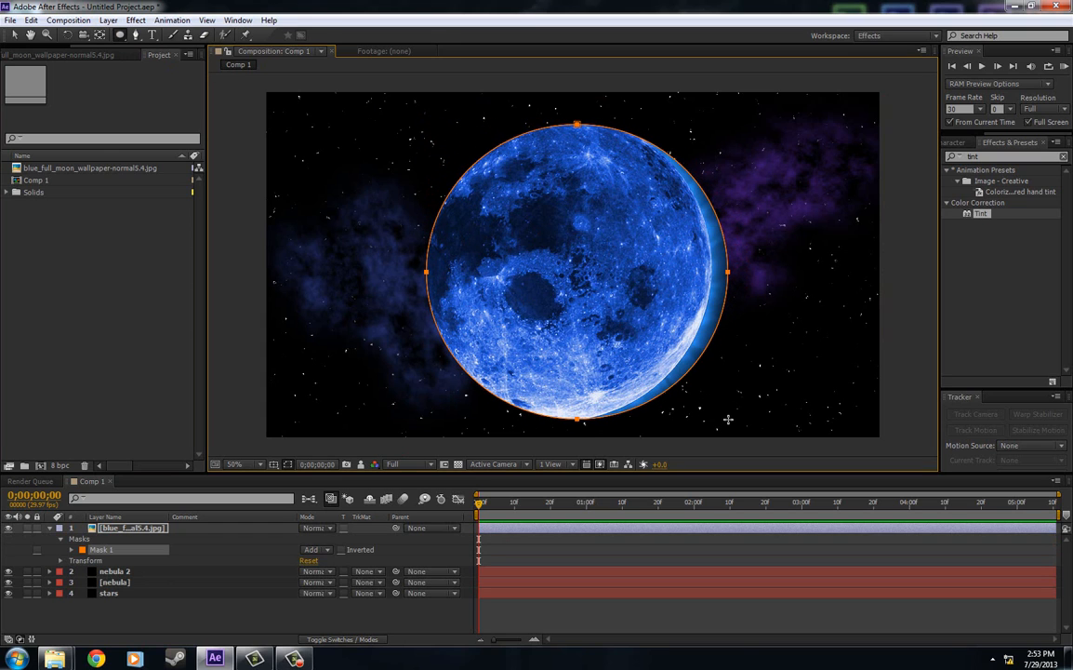
pyautogui.click(11, 37)
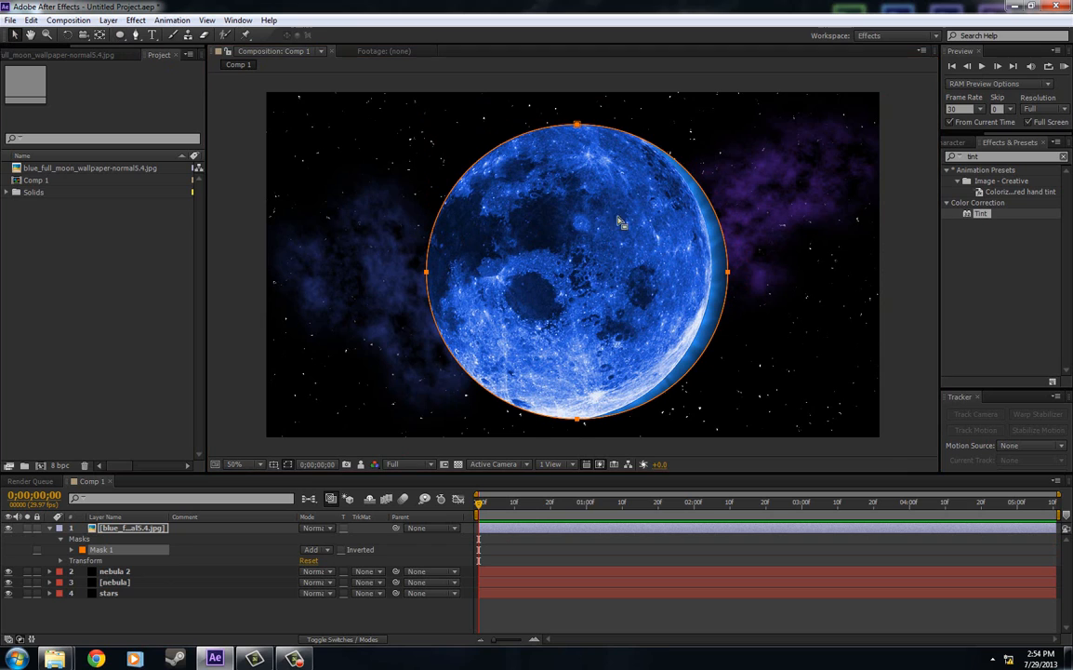
# Step: Shift the moon's mask and move its individual points so the ellipse fits the moon's edges, then hide the mask outlines
pyautogui.moveTo(662, 253); pyautogui.dragTo(645, 251)
pyautogui.moveTo(712, 271)
pyautogui.mouseDown()
pyautogui.moveTo(731, 271)
pyautogui.moveTo(716, 269)
pyautogui.mouseUp()
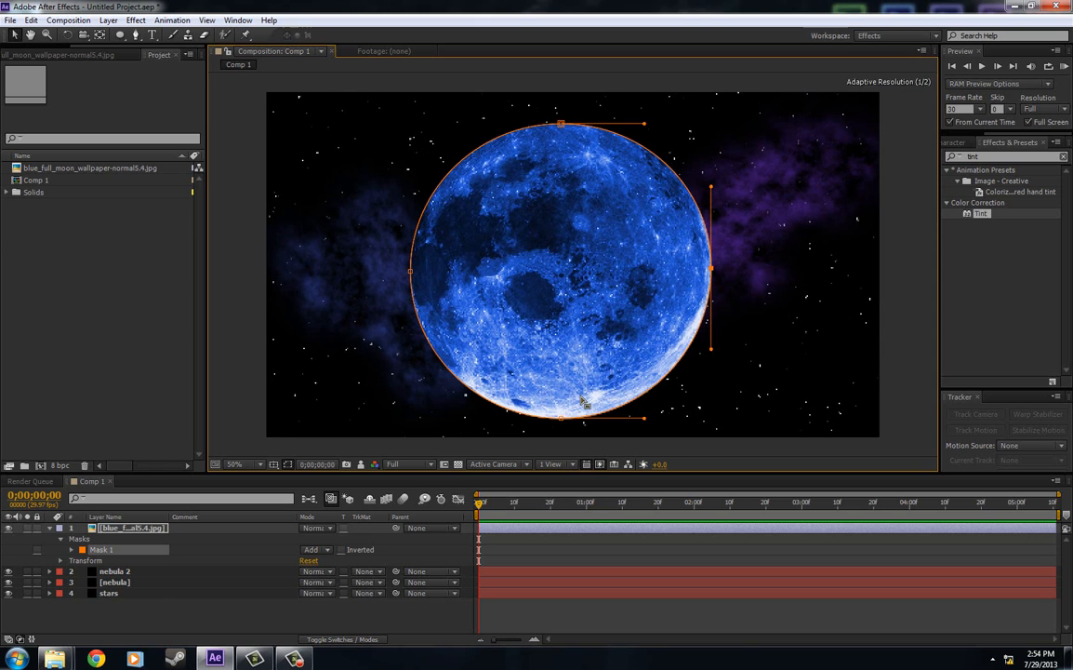
pyautogui.moveTo(561, 417)
pyautogui.mouseDown()
pyautogui.moveTo(559, 435)
pyautogui.moveTo(559, 423)
pyautogui.mouseUp()
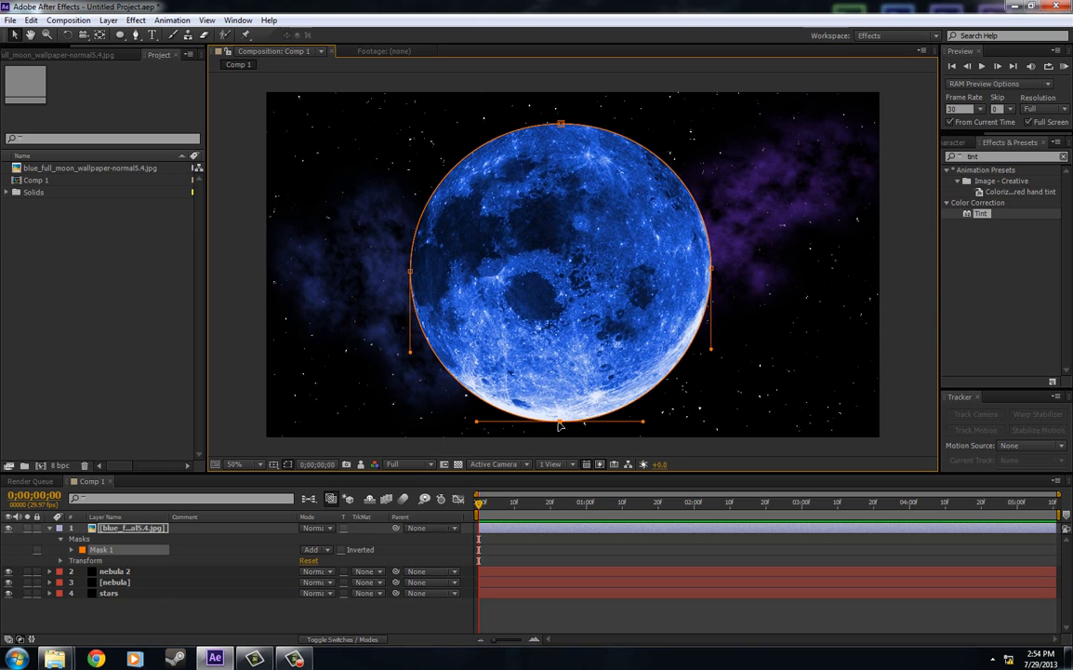
pyautogui.moveTo(410, 275)
pyautogui.mouseDown()
pyautogui.moveTo(376, 275)
pyautogui.moveTo(402, 275)
pyautogui.mouseUp()
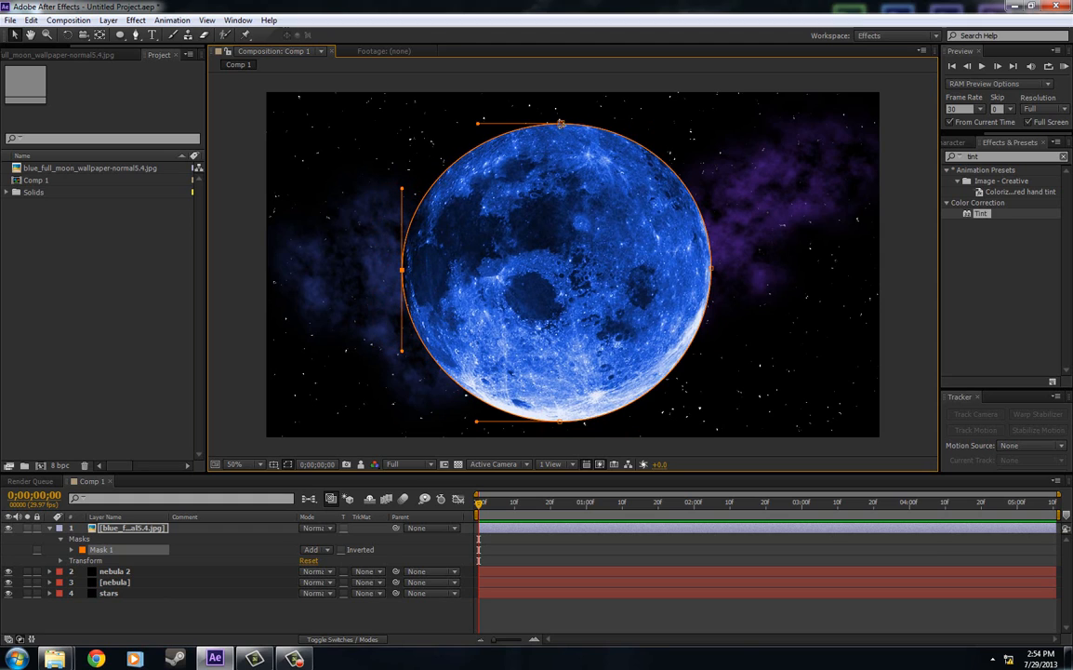
pyautogui.moveTo(560, 123)
pyautogui.mouseDown()
pyautogui.moveTo(561, 100)
pyautogui.moveTo(555, 120)
pyautogui.mouseUp()
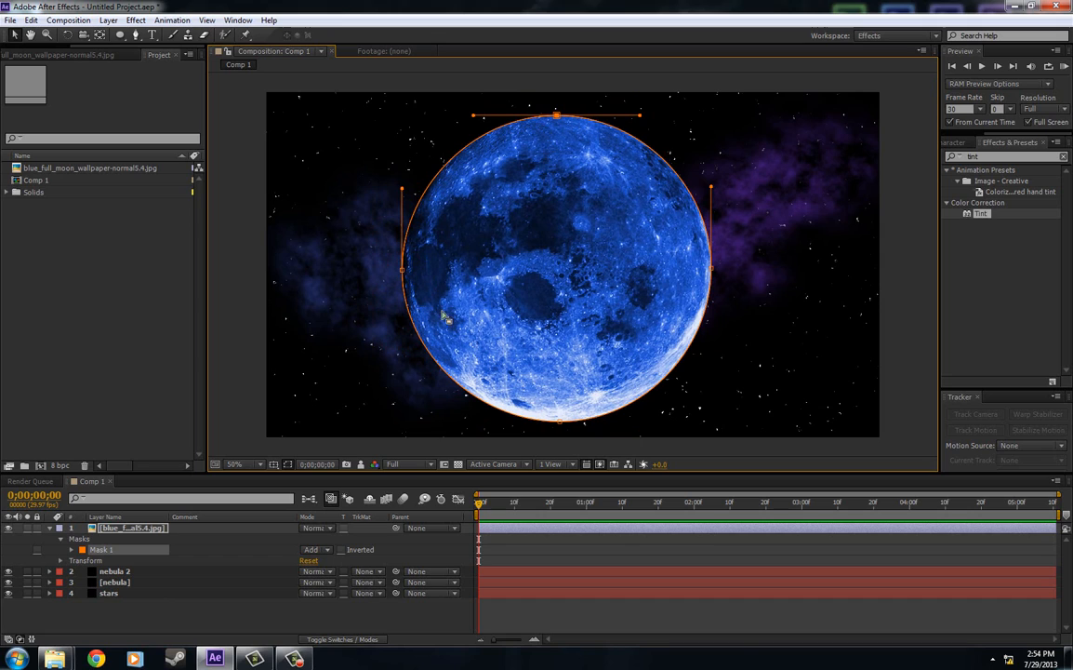
pyautogui.click(287, 465)
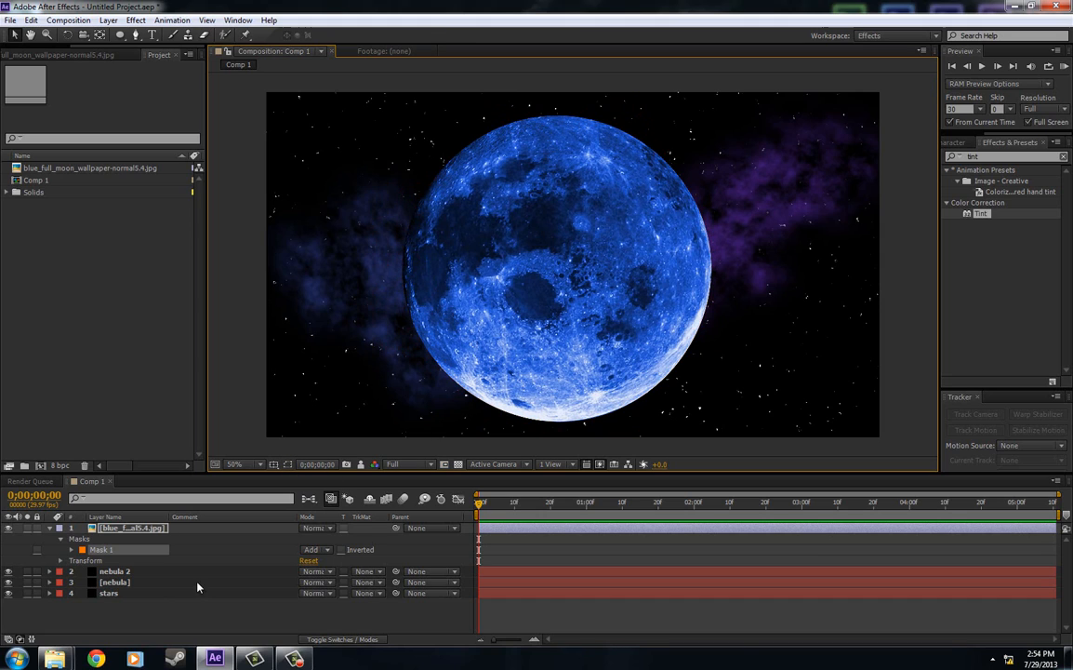
# Step: Set the moon layer's Mask Feather to 43 pixels and Mask Expansion to -1 pixel
pyautogui.click(157, 527)
pyautogui.press('m')
pyautogui.press('m')
pyautogui.press('m')
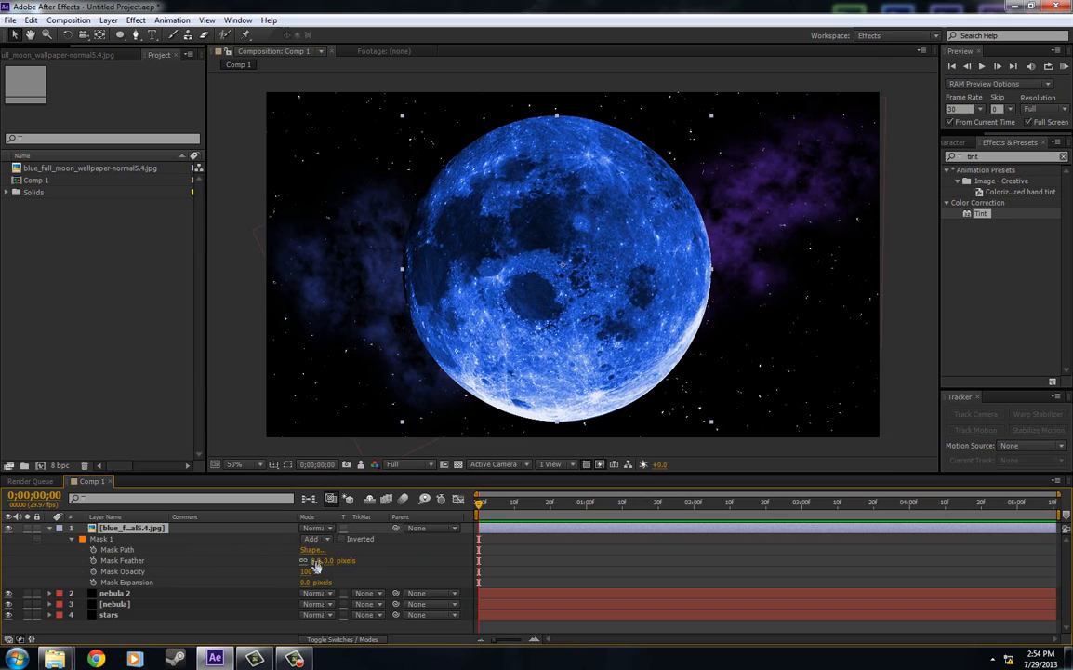
pyautogui.moveTo(316, 565); pyautogui.dragTo(292, 581)
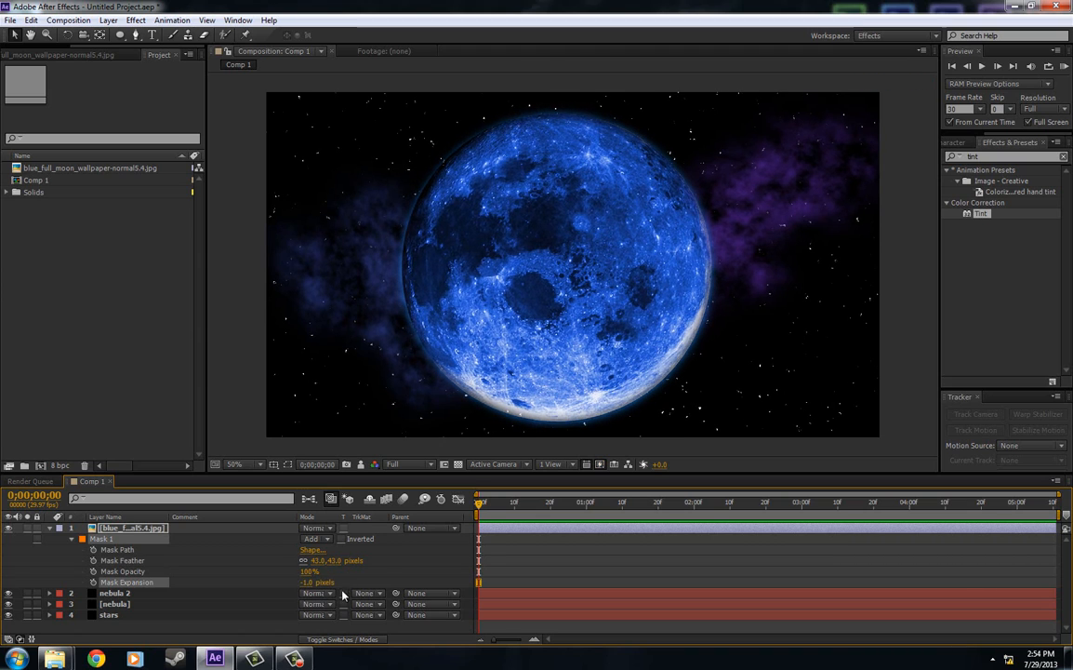
pyautogui.click(388, 580)
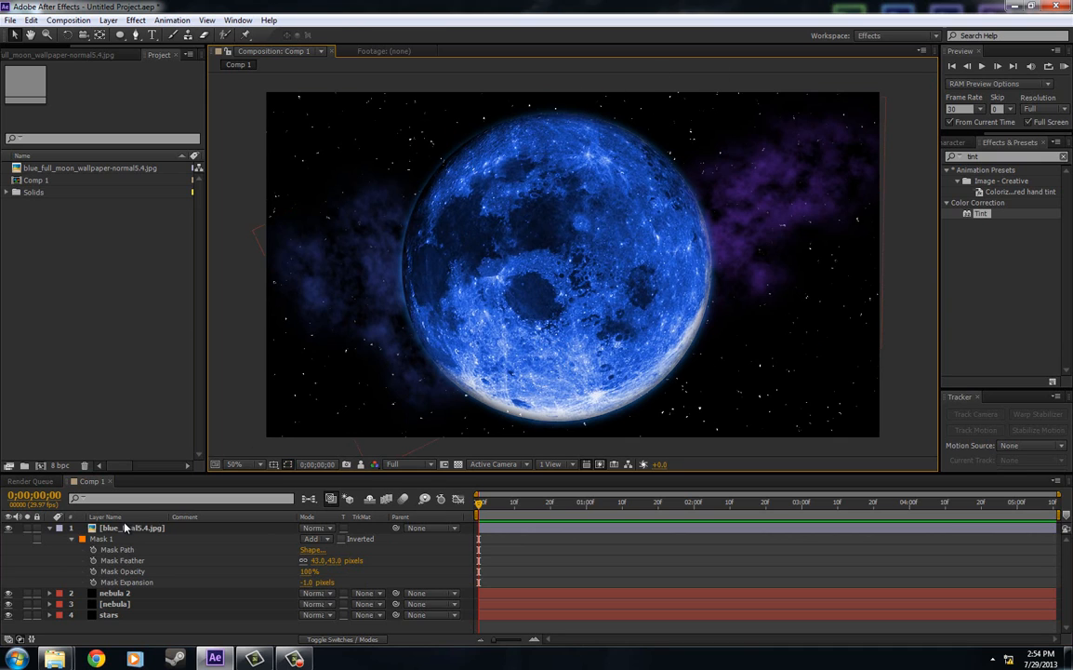
# Step: Refine the moon mask's curve by raising its top point and lengthening the Bezier handles, then hide the mask outlines
pyautogui.click(147, 529)
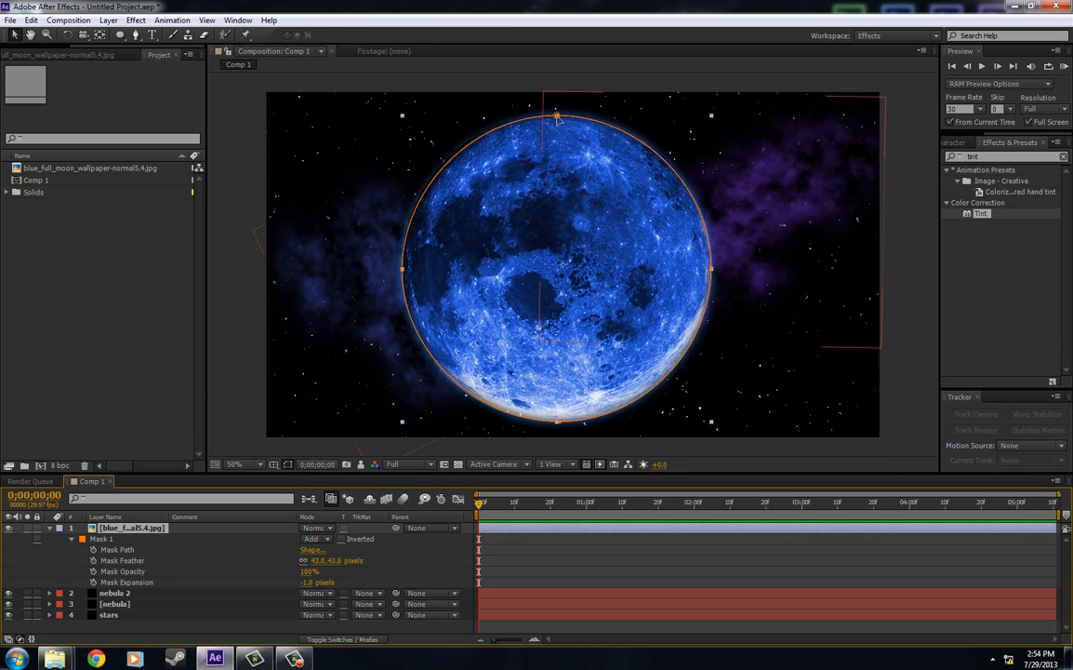
pyautogui.moveTo(556, 117)
pyautogui.mouseDown()
pyautogui.moveTo(559, 95)
pyautogui.moveTo(559, 114)
pyautogui.mouseUp()
pyautogui.moveTo(712, 187); pyautogui.dragTo(714, 177)
pyautogui.moveTo(641, 113); pyautogui.dragTo(650, 113)
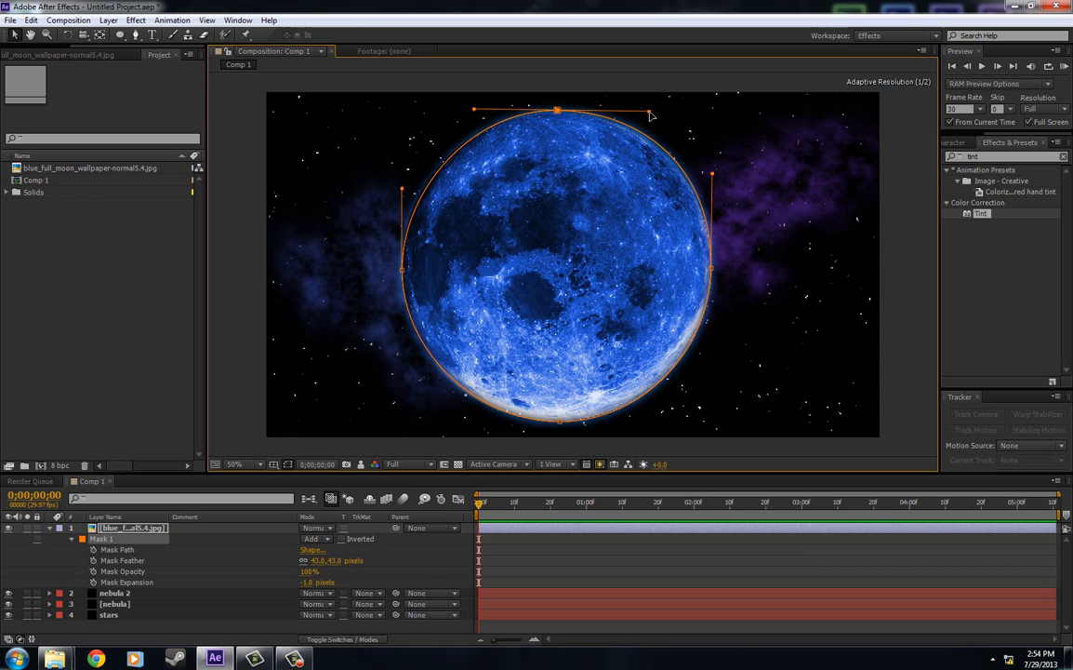
pyautogui.moveTo(478, 113); pyautogui.dragTo(461, 113)
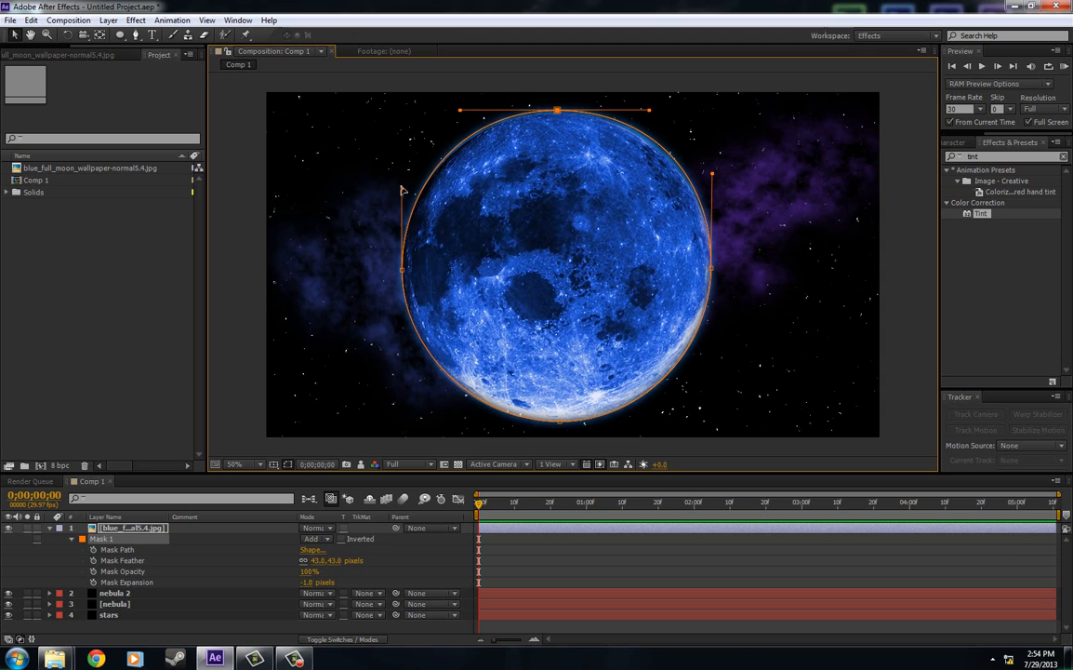
pyautogui.moveTo(402, 190); pyautogui.dragTo(399, 189)
pyautogui.click(403, 272)
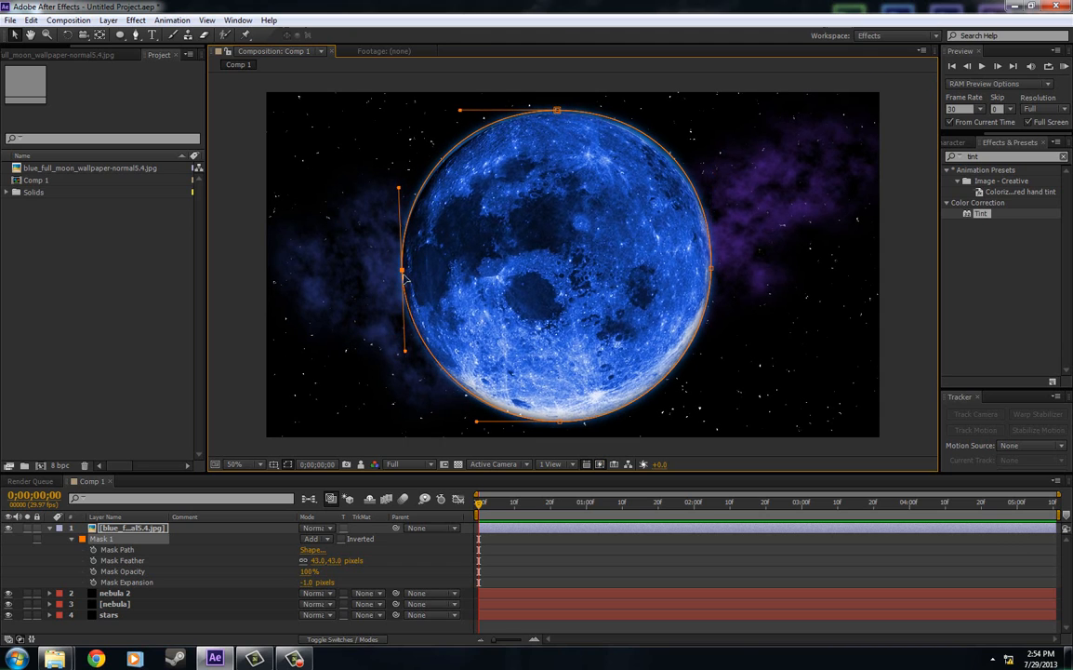
pyautogui.moveTo(403, 352); pyautogui.dragTo(403, 357)
pyautogui.moveTo(478, 423); pyautogui.dragTo(471, 422)
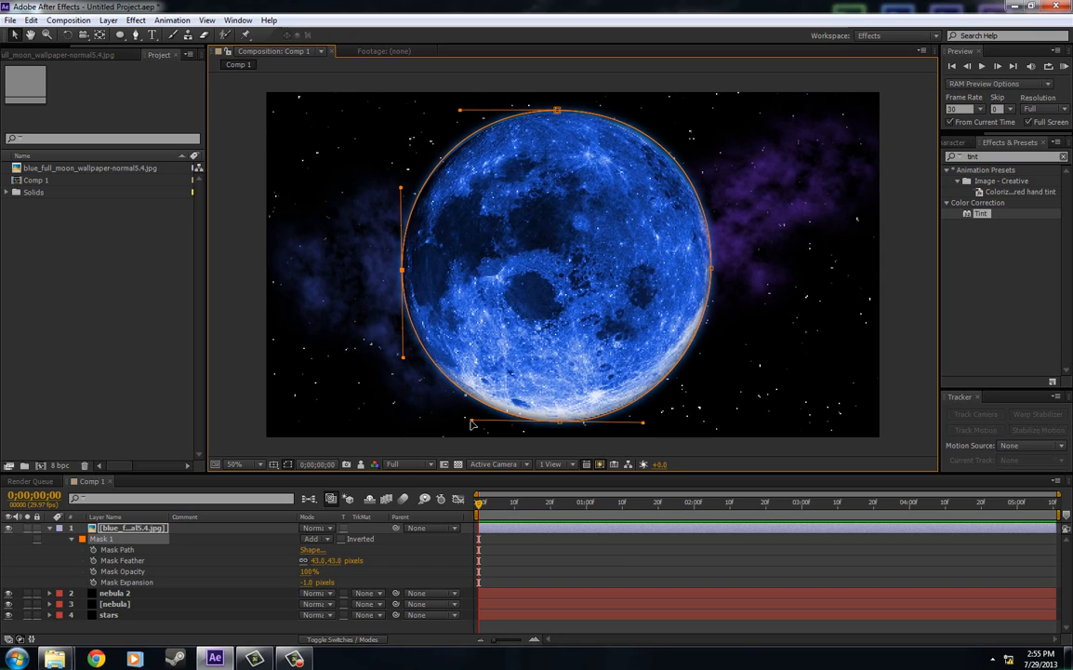
pyautogui.click(560, 422)
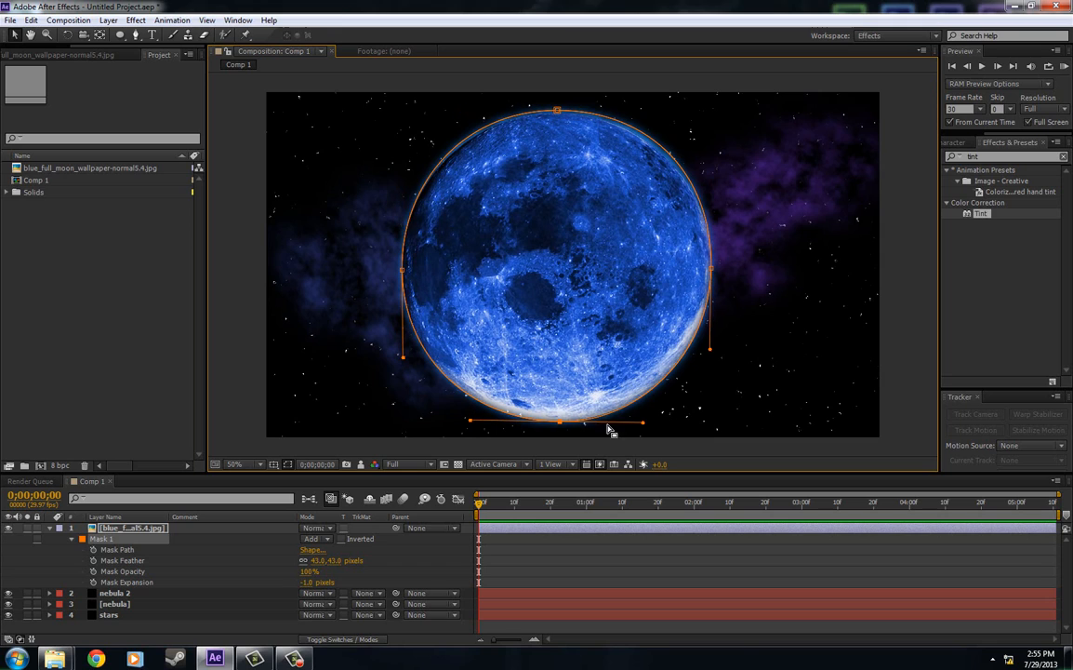
pyautogui.moveTo(642, 427); pyautogui.dragTo(654, 426)
pyautogui.click(289, 465)
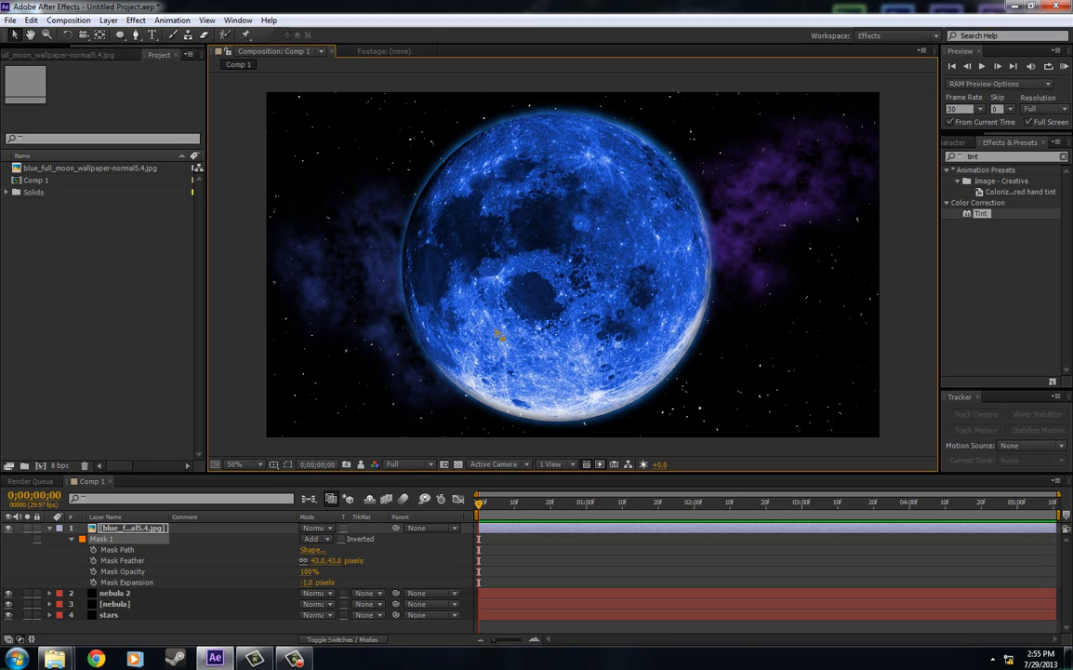
# Step: Scale the moon layer to 68% and place it in the upper part of the frame, left of center
pyautogui.click(105, 529)
pyautogui.press('s')
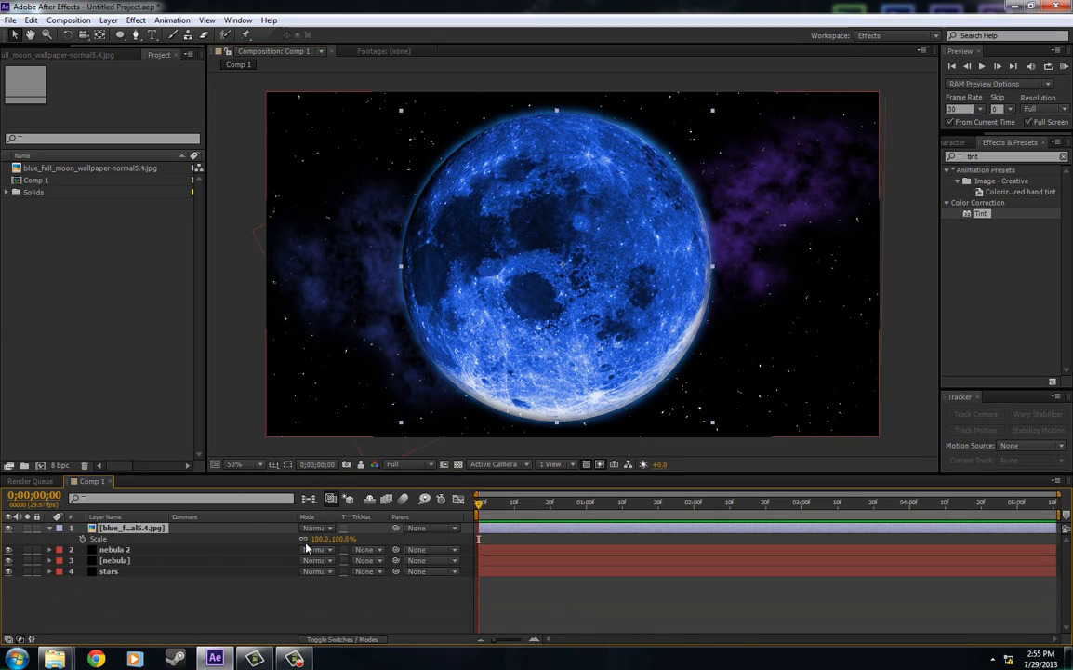
pyautogui.moveTo(314, 539); pyautogui.dragTo(270, 538)
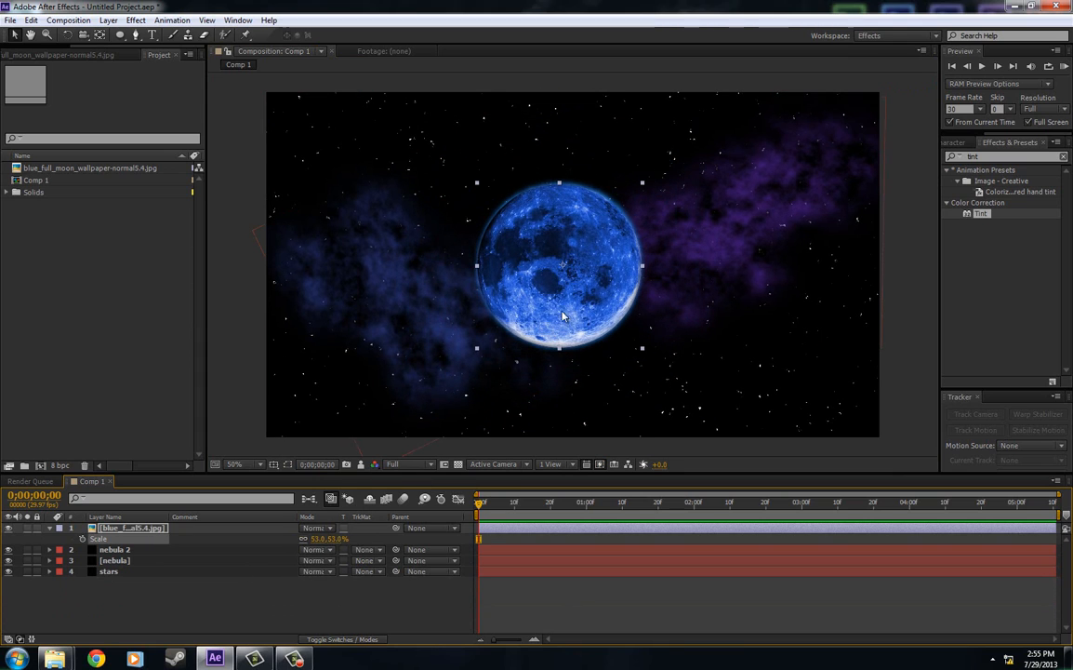
pyautogui.moveTo(563, 316); pyautogui.dragTo(485, 265)
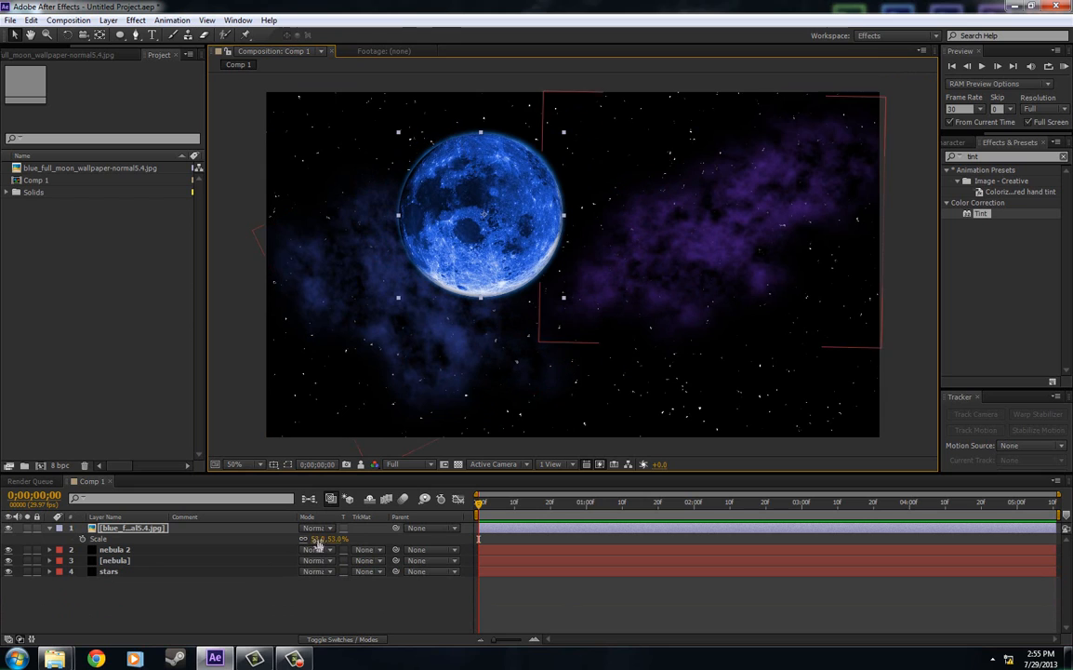
pyautogui.moveTo(317, 539); pyautogui.dragTo(331, 540)
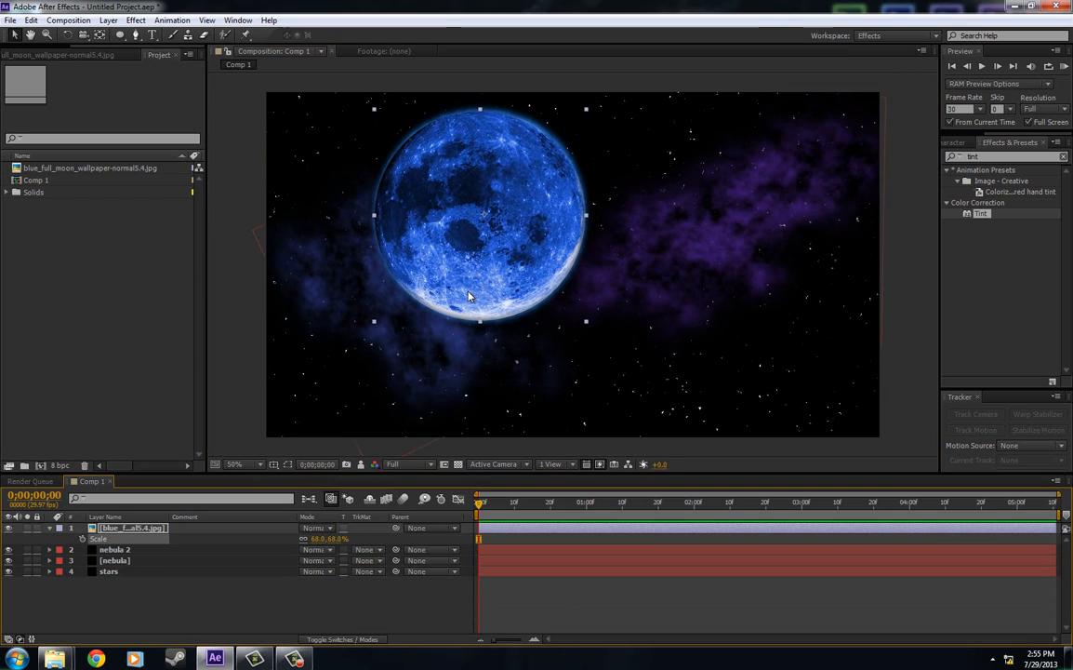
pyautogui.moveTo(469, 296)
pyautogui.mouseDown()
pyautogui.moveTo(442, 284)
pyautogui.moveTo(486, 291)
pyautogui.mouseUp()
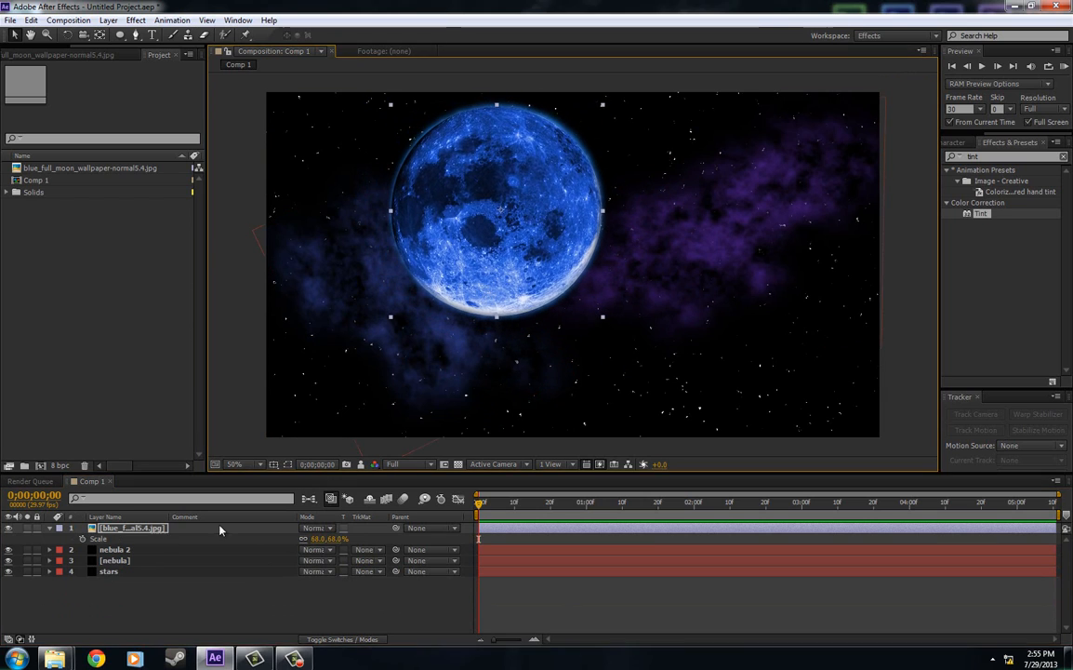
# Step: Set the blue nebula layer's rotation to 44° and reposition the blue nebula and nebula 2 around the moon
pyautogui.click(115, 561)
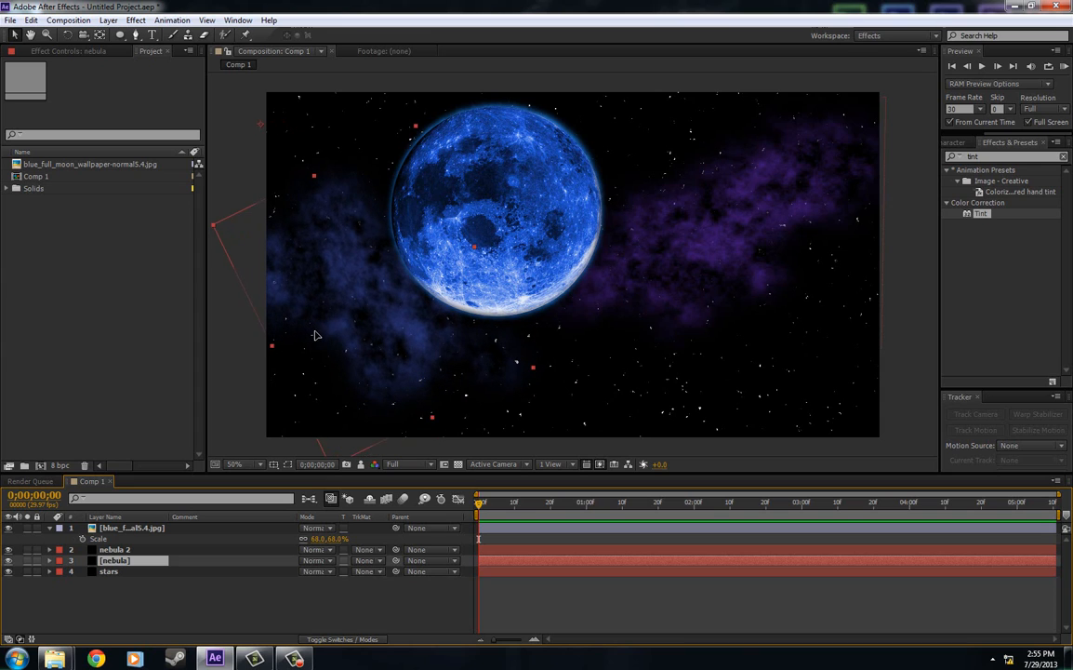
pyautogui.moveTo(315, 334); pyautogui.dragTo(317, 340)
pyautogui.press('r')
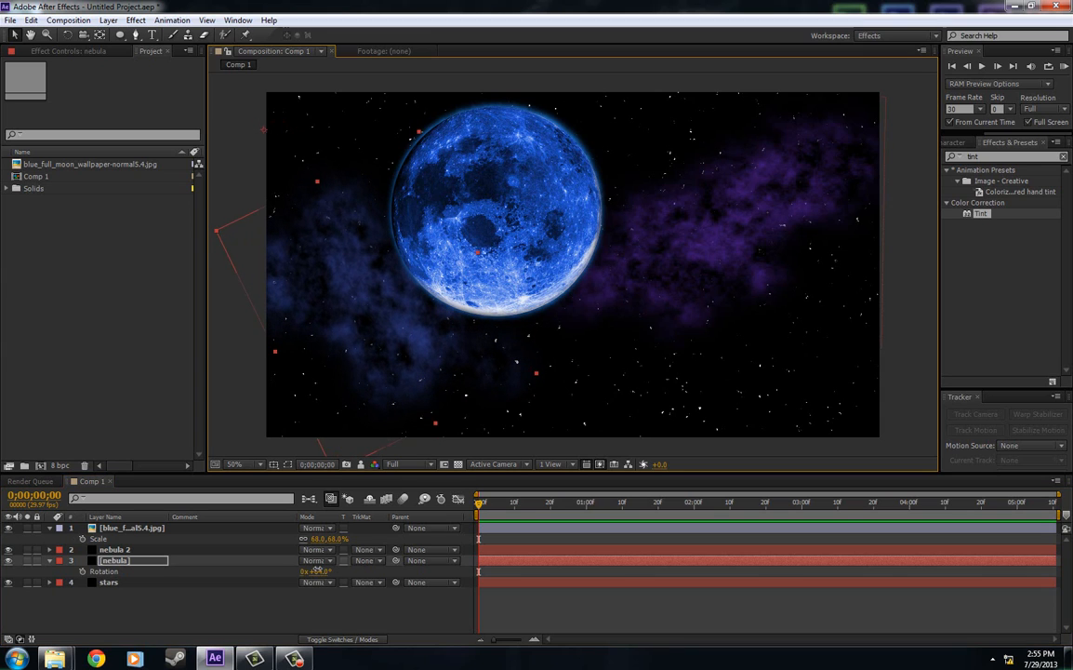
pyautogui.moveTo(317, 570); pyautogui.dragTo(306, 569)
pyautogui.moveTo(366, 284)
pyautogui.mouseDown()
pyautogui.moveTo(333, 342)
pyautogui.moveTo(347, 316)
pyautogui.moveTo(346, 327)
pyautogui.moveTo(373, 306)
pyautogui.mouseUp()
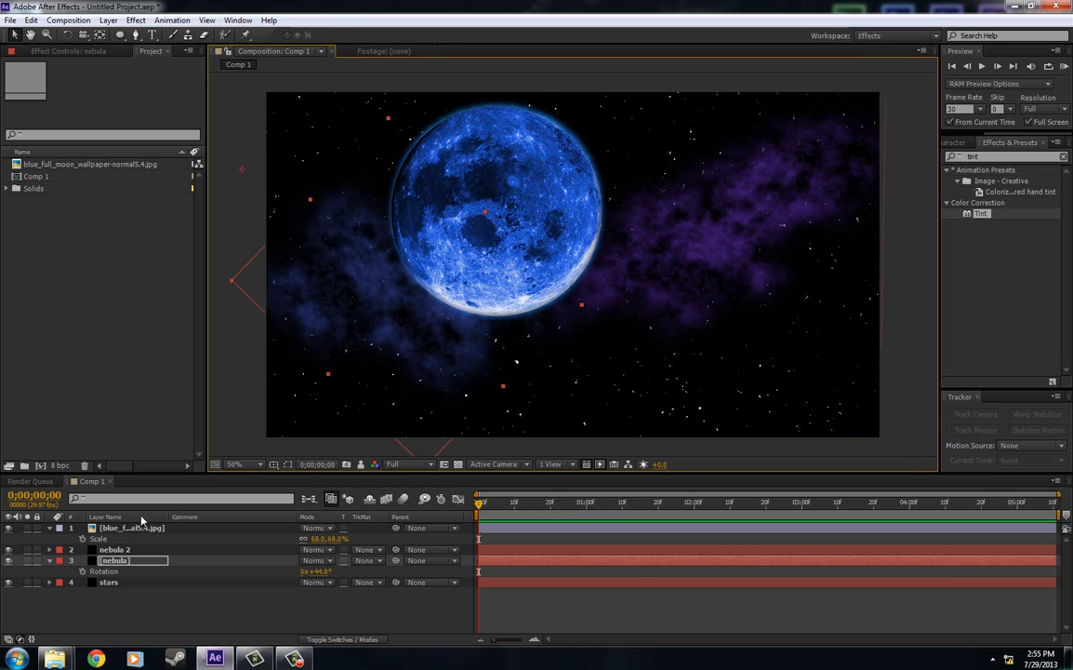
pyautogui.click(166, 548)
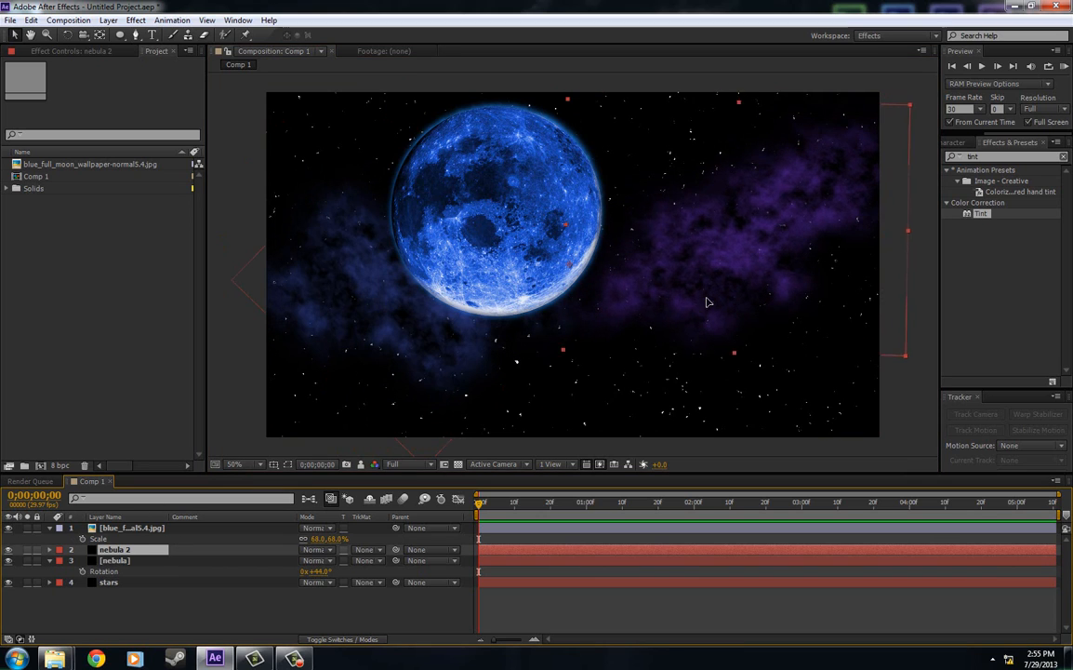
pyautogui.moveTo(707, 301); pyautogui.dragTo(701, 308)
# Step: Try resizing nebula 2 from its lower corner and stacking the blue nebula above the moon image, undoing each change
pyautogui.moveTo(559, 355); pyautogui.dragTo(536, 372)
pyautogui.hotkey('ctrl', 'z')
pyautogui.moveTo(123, 562); pyautogui.dragTo(129, 526)
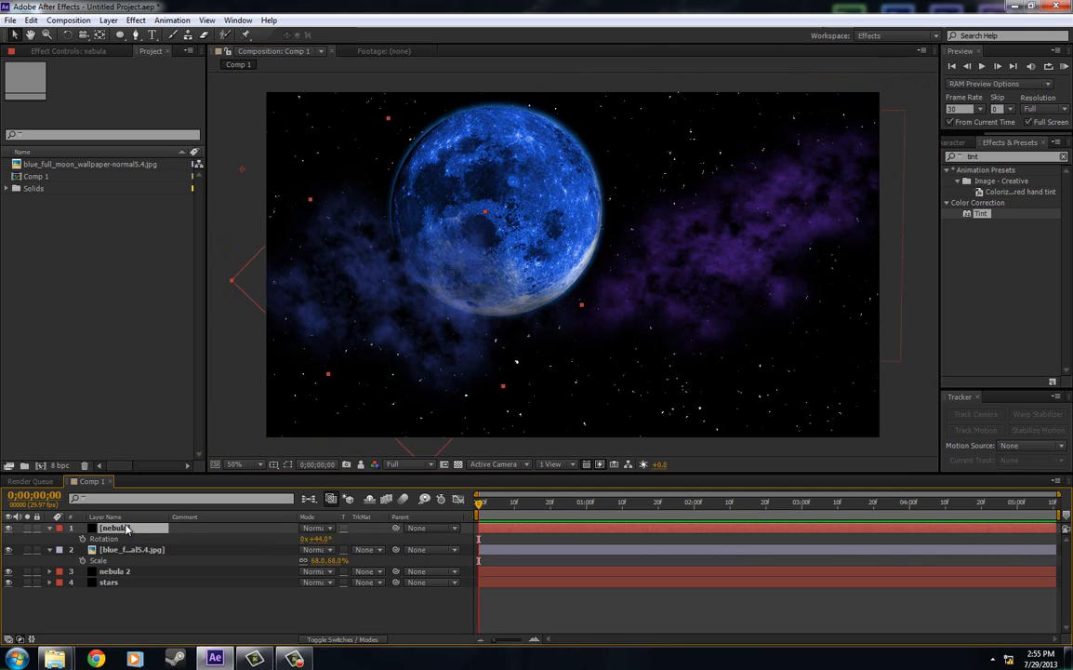
pyautogui.hotkey('ctrl', 'z')
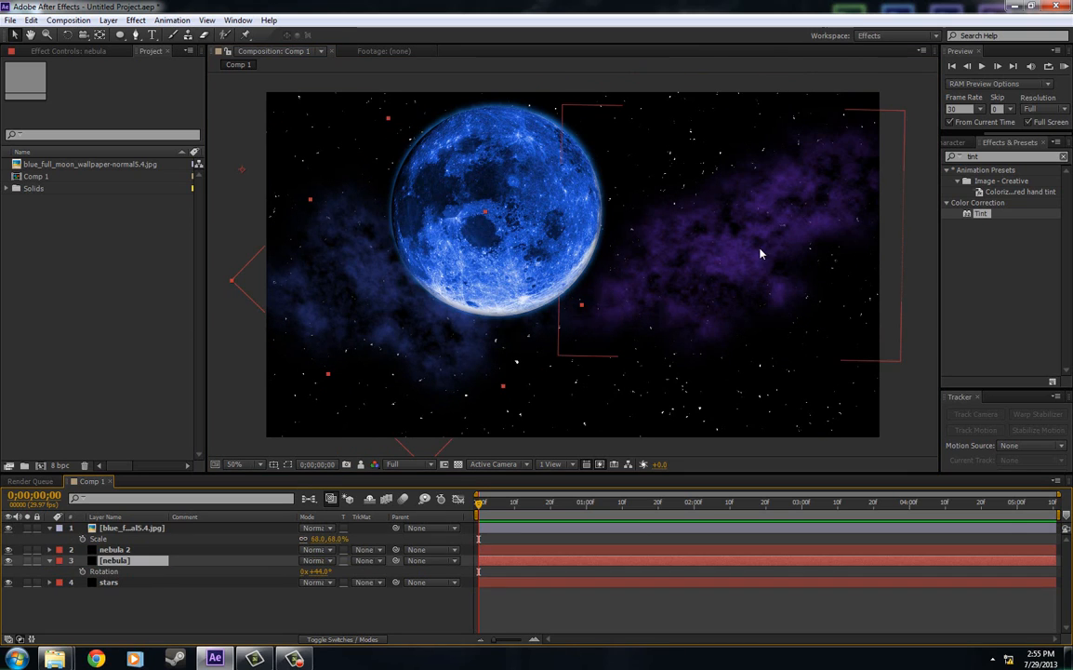
# Step: Enlarge nebula 2 beyond the composition's right edge and reposition it, then move the blue nebula lower, beneath the moon
pyautogui.moveTo(760, 249)
pyautogui.mouseDown()
pyautogui.moveTo(747, 256)
pyautogui.moveTo(749, 245)
pyautogui.mouseUp()
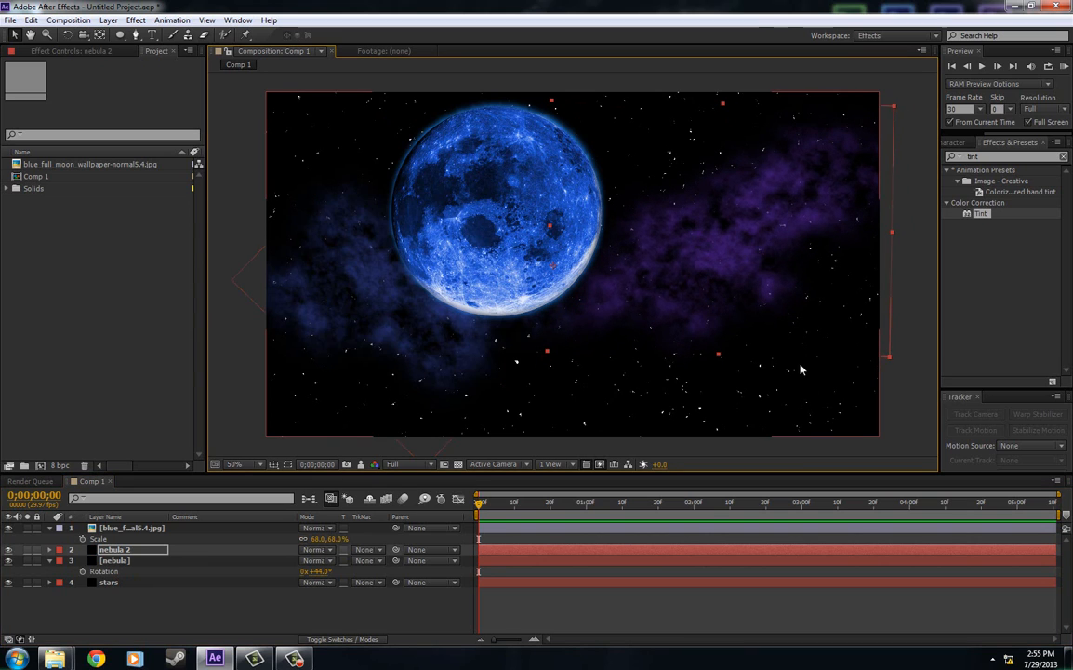
pyautogui.moveTo(891, 359); pyautogui.dragTo(971, 410)
pyautogui.moveTo(770, 294)
pyautogui.mouseDown()
pyautogui.moveTo(781, 302)
pyautogui.moveTo(773, 300)
pyautogui.mouseUp()
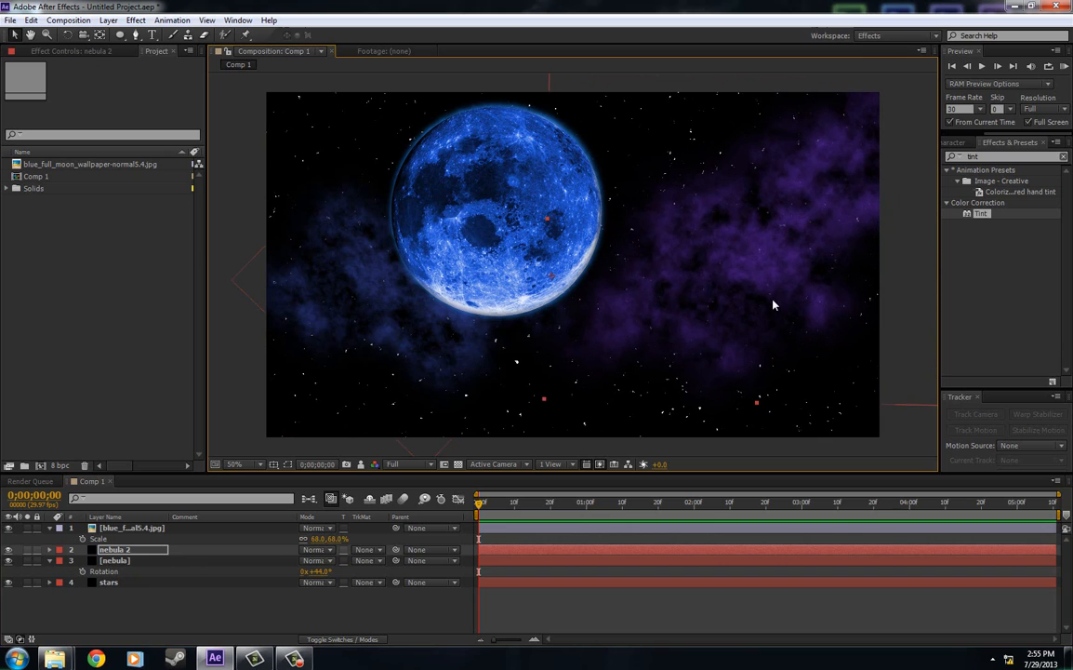
pyautogui.click(97, 561)
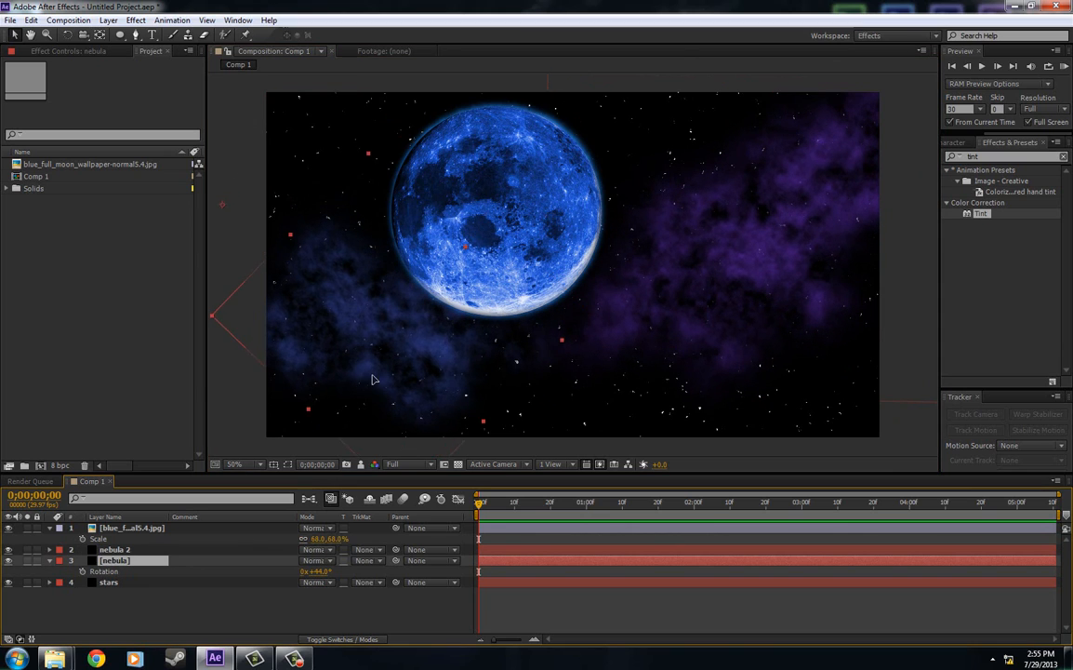
pyautogui.moveTo(372, 380)
pyautogui.mouseDown()
pyautogui.moveTo(394, 413)
pyautogui.moveTo(373, 365)
pyautogui.mouseUp()
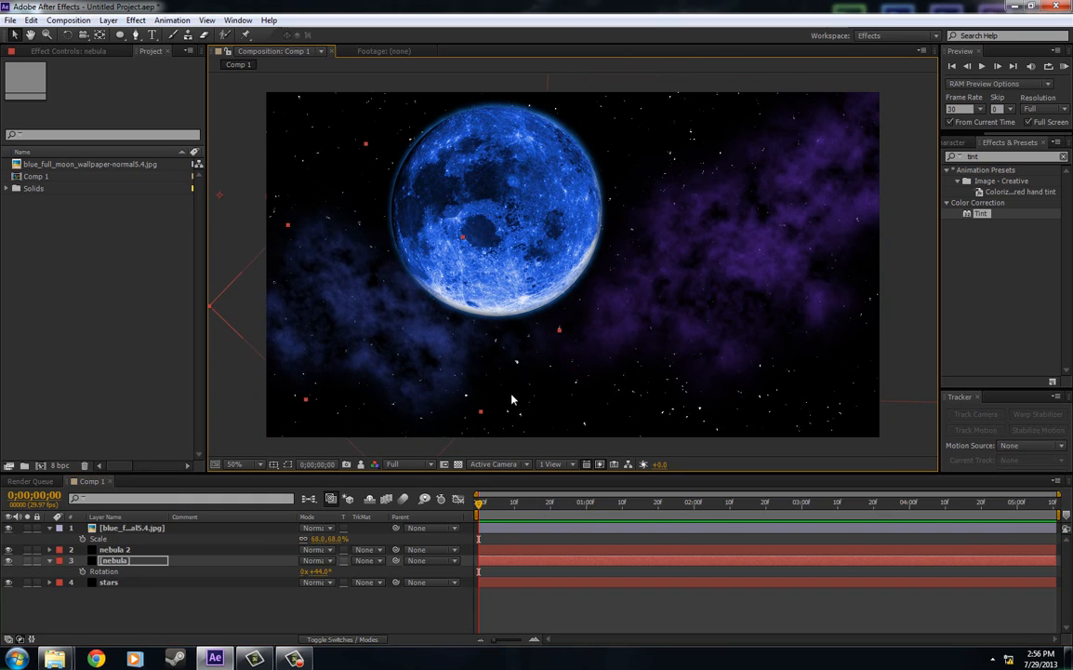
# Step: Select the moon image layer and collapse the open properties of the moon and blue nebula layers
pyautogui.click(131, 528)
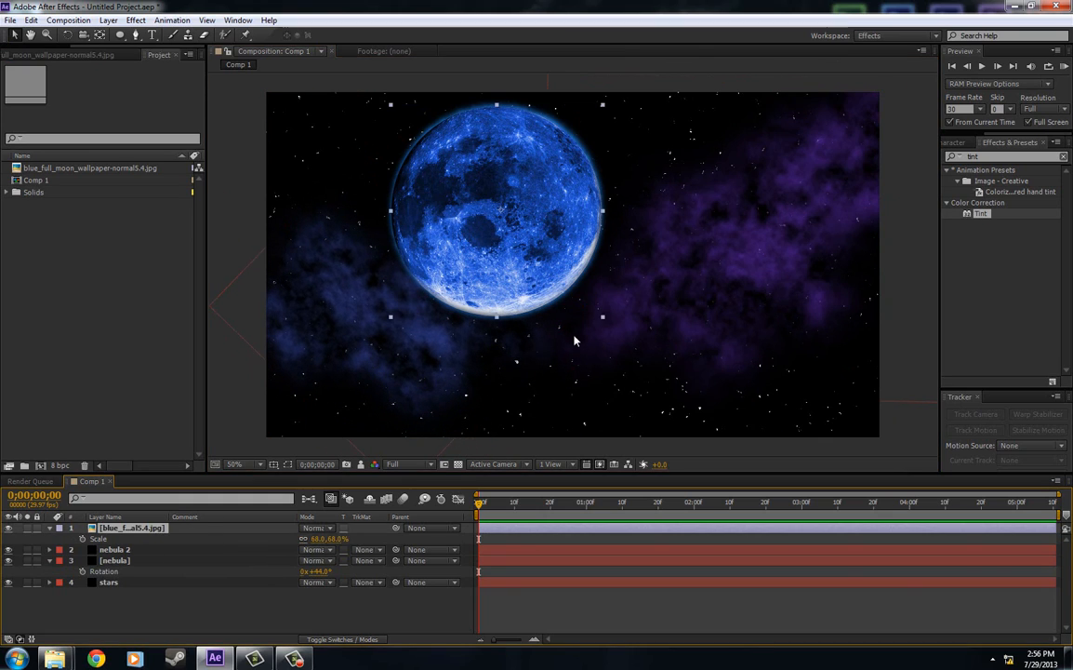
pyautogui.click(360, 469)
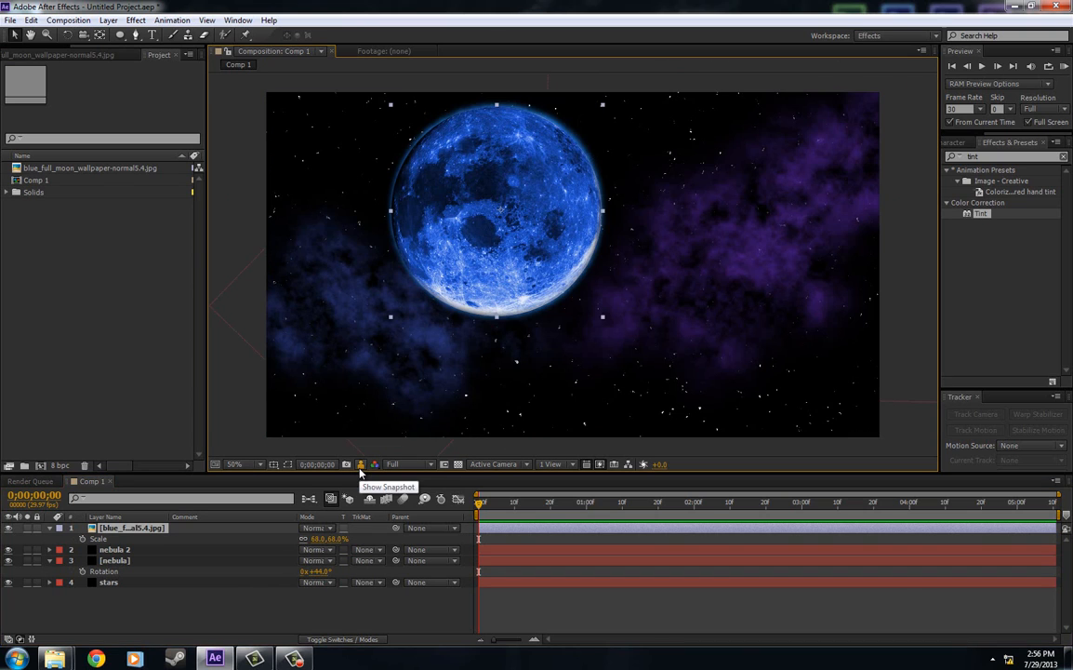
pyautogui.click(360, 468)
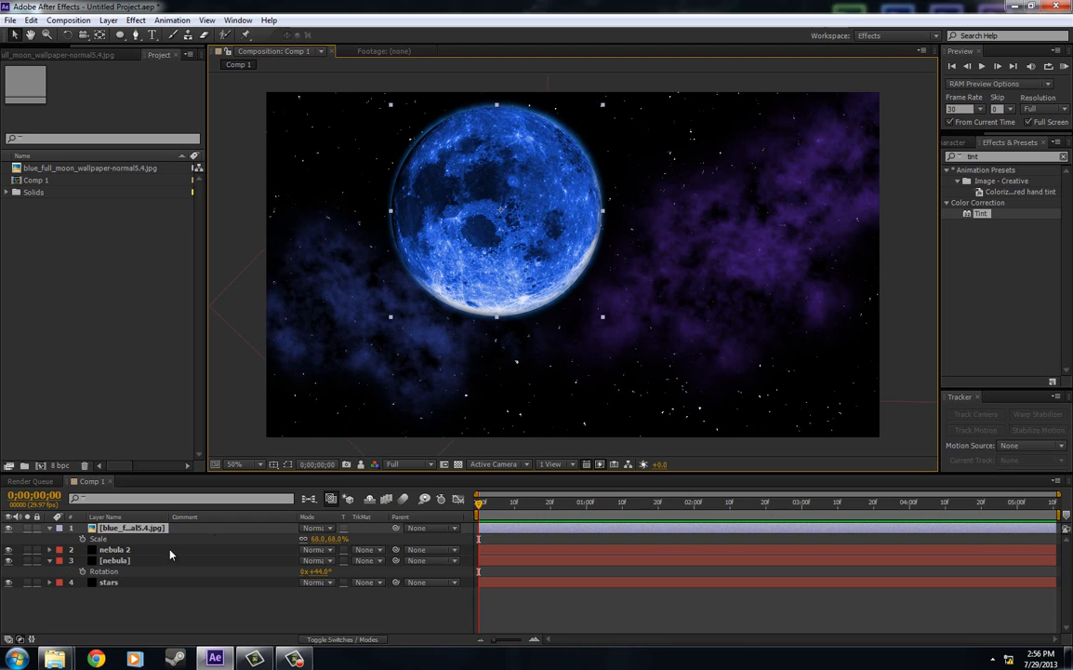
pyautogui.click(50, 527)
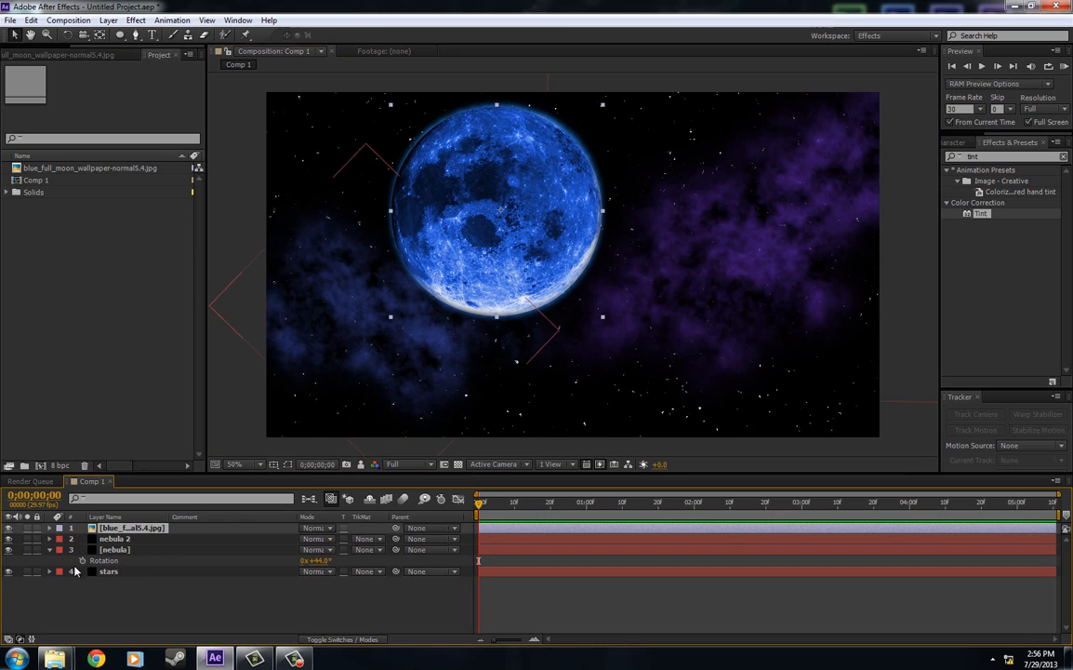
pyautogui.click(51, 550)
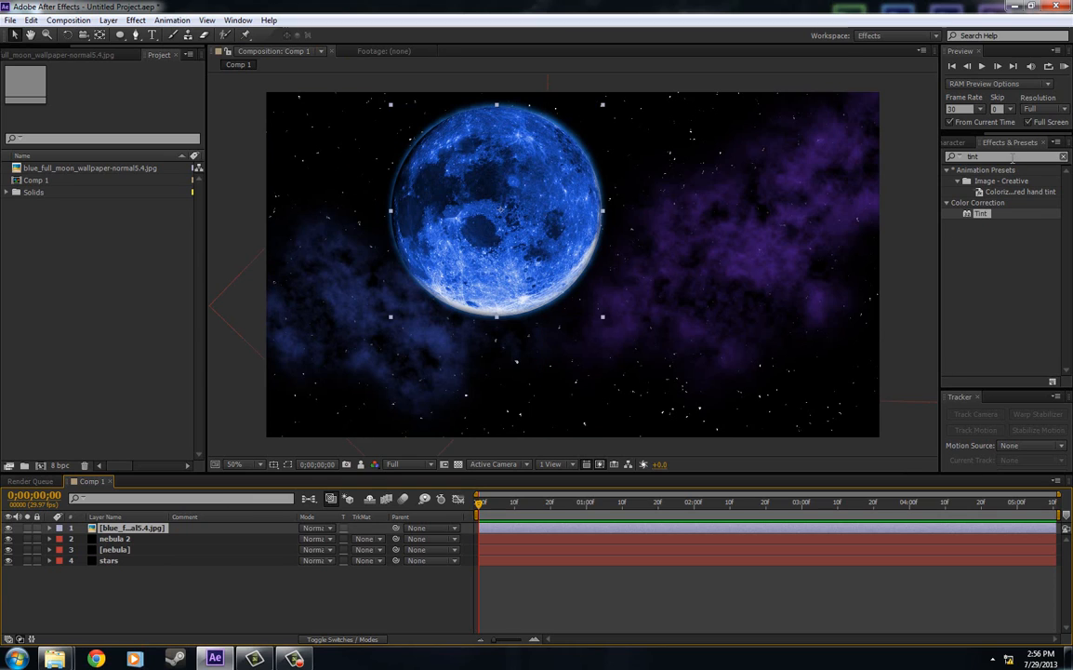
# Step: Apply the Hue/Saturation effect to the moon image layer and lower its master saturation to -28
pyautogui.moveTo(1013, 158); pyautogui.dragTo(823, 177)
pyautogui.write('hue')
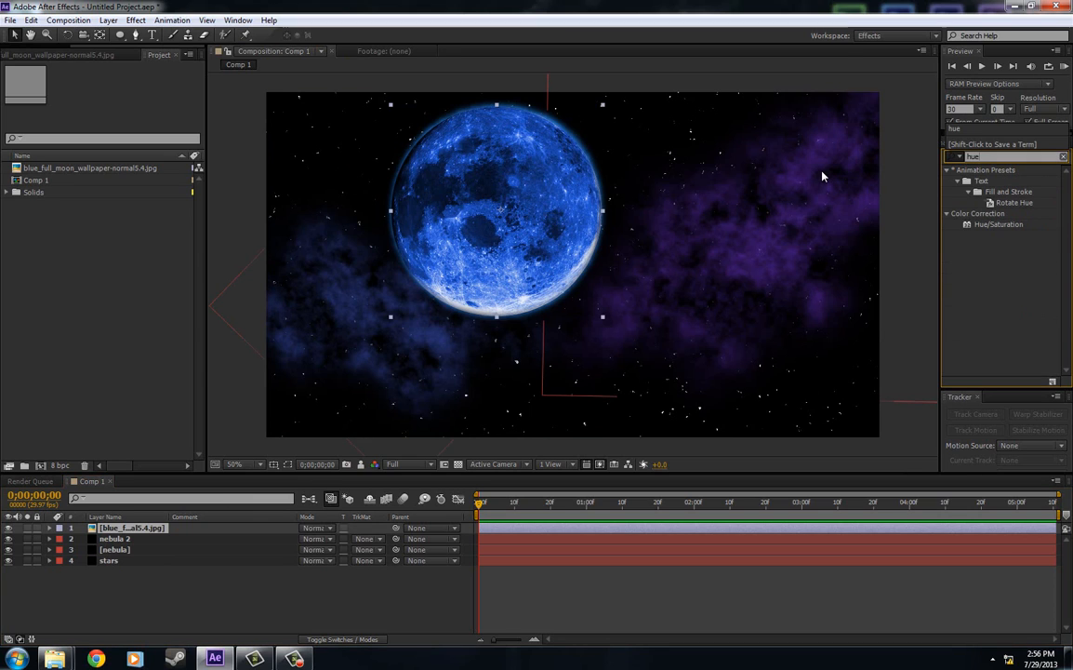
pyautogui.moveTo(997, 225); pyautogui.dragTo(141, 531)
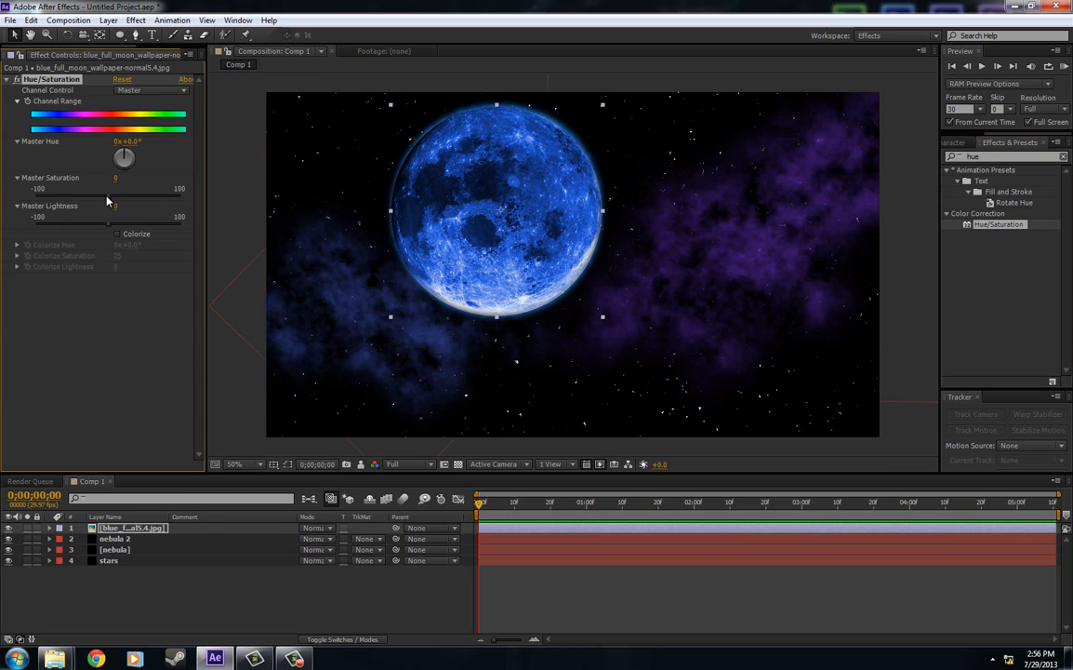
pyautogui.moveTo(107, 197); pyautogui.dragTo(80, 199)
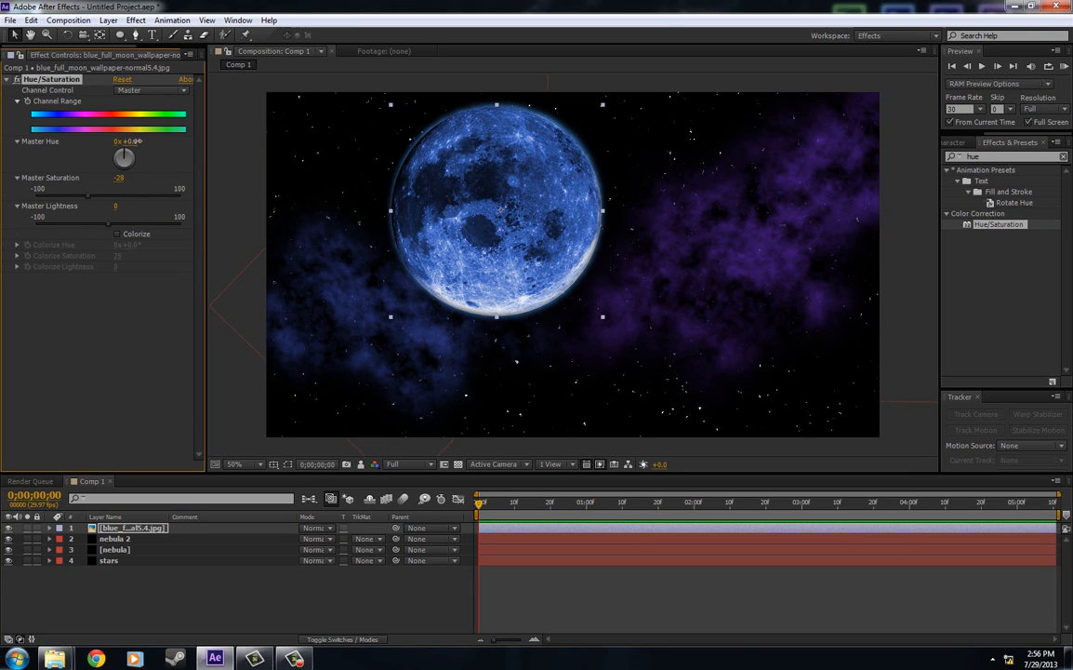
# Step: Try shifting the moon's master hue to 142° and its master saturation to -56, undoing both changes
pyautogui.moveTo(136, 141); pyautogui.dragTo(235, 153)
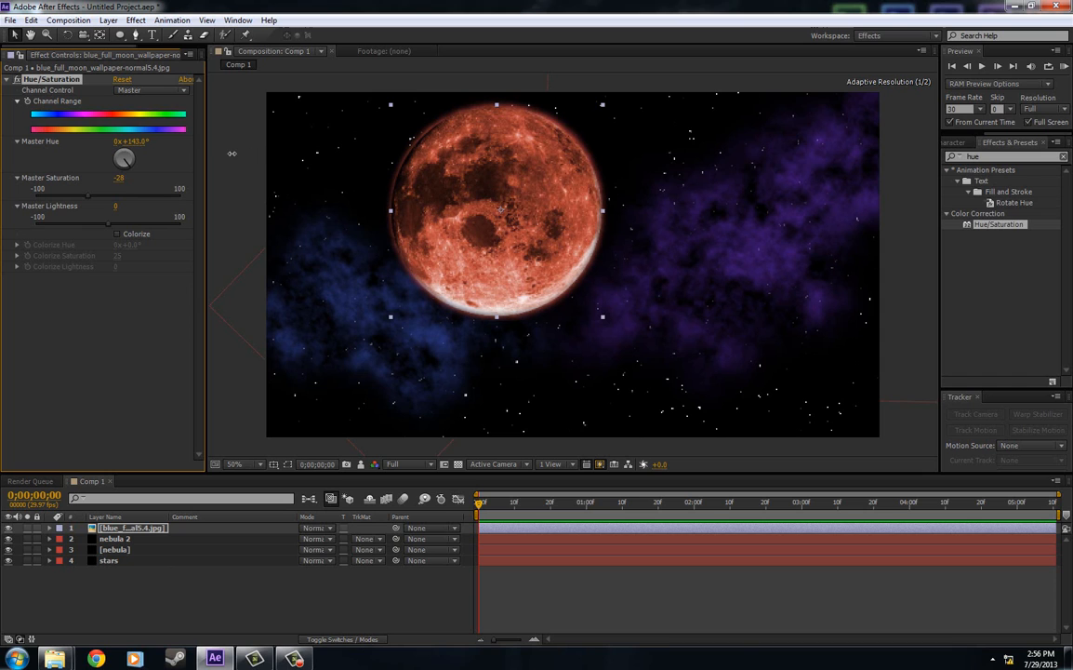
pyautogui.moveTo(119, 189); pyautogui.dragTo(62, 200)
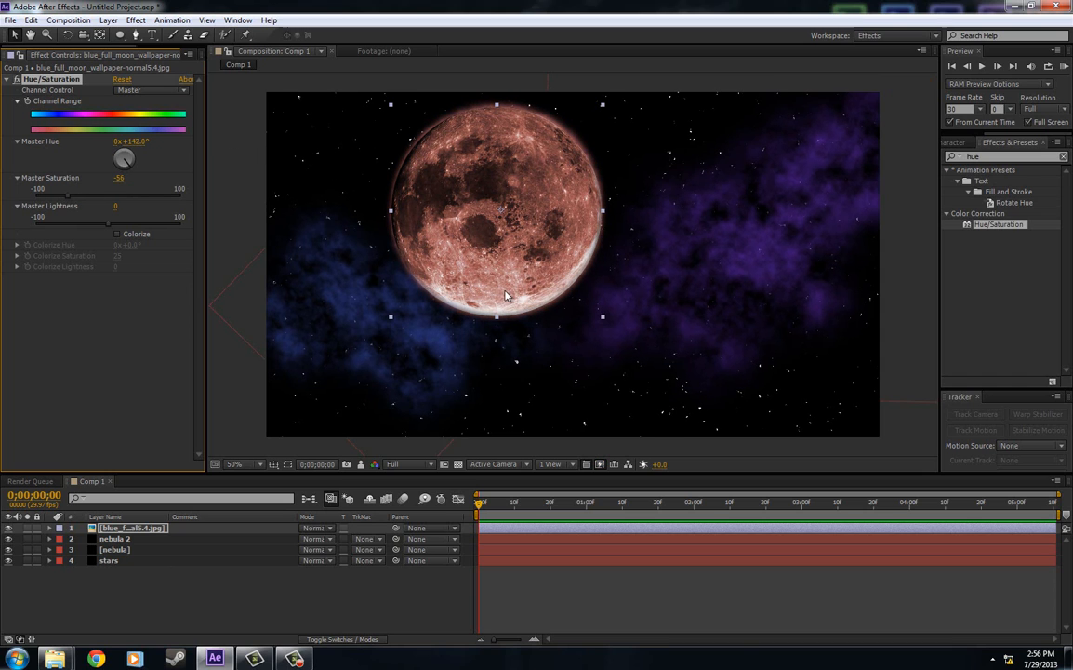
pyautogui.hotkey('ctrl', 'z')
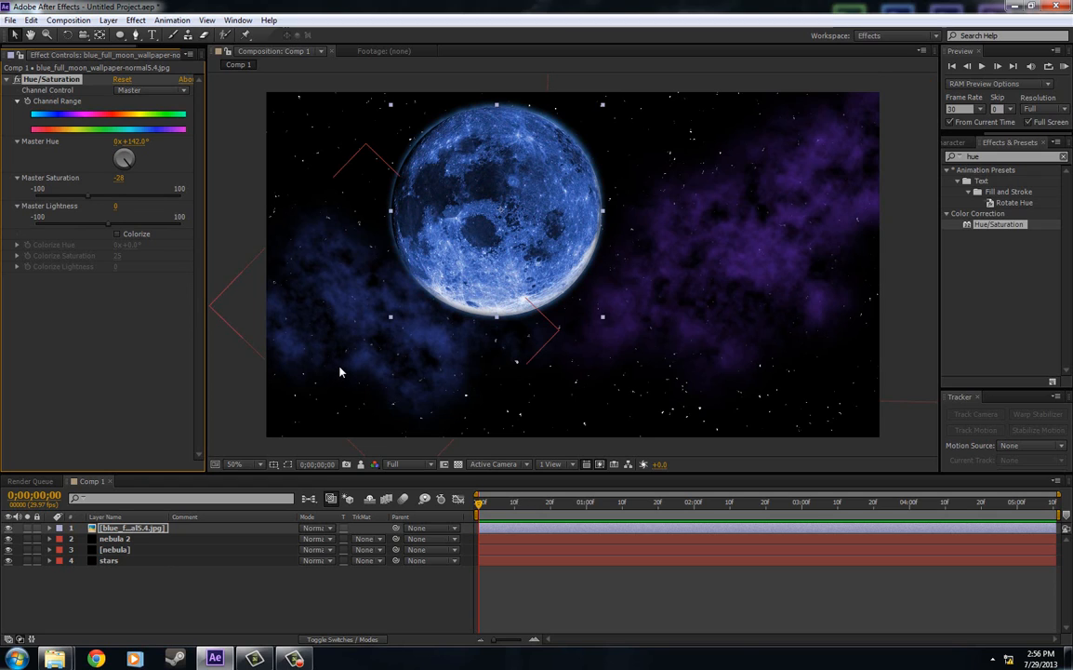
pyautogui.hotkey('ctrl', 'z')
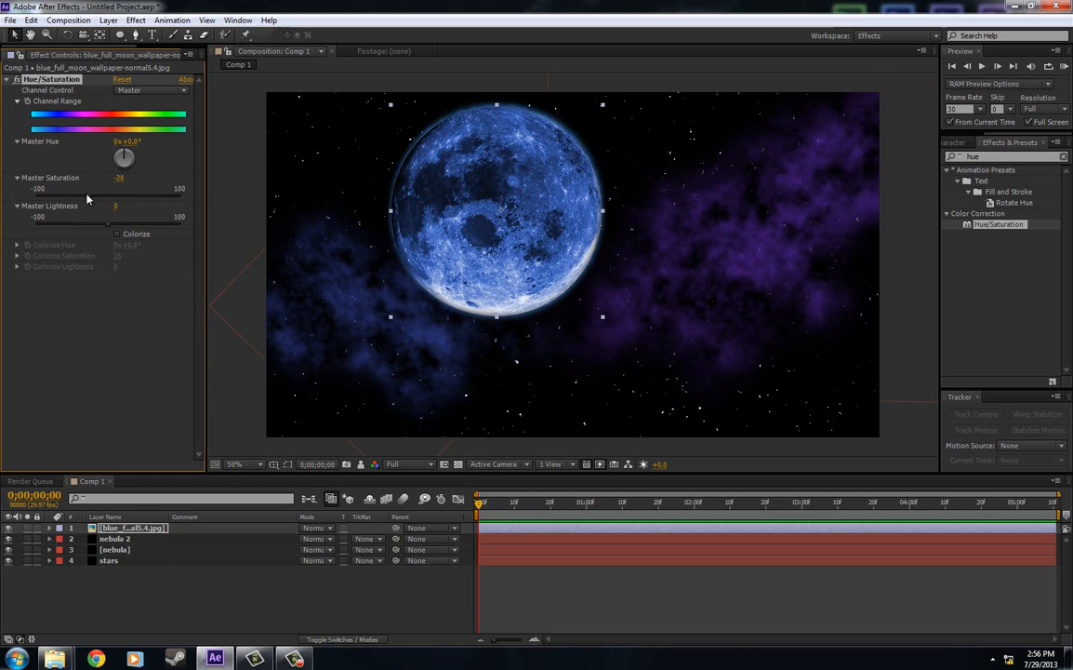
# Step: Set the moon's master saturation to -41 and compare the image with the Hue/Saturation effect off and on
pyautogui.moveTo(86, 197); pyautogui.dragTo(78, 196)
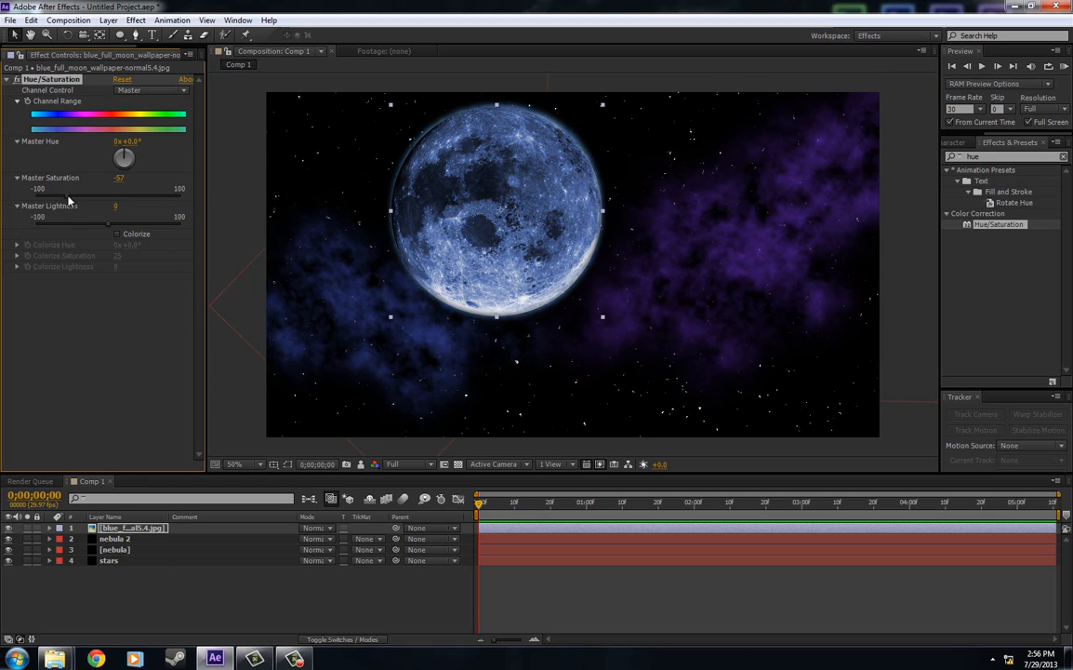
pyautogui.click(19, 80)
pyautogui.click(19, 80)
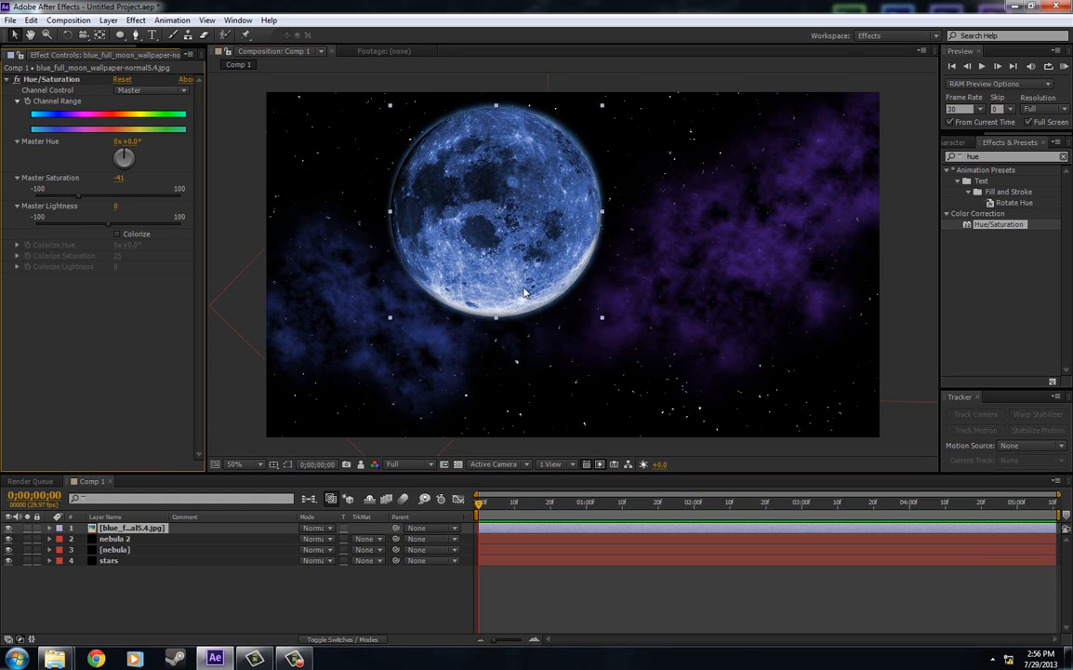
# Step: Rotate the moon image layer to -111° and move it slightly up and to the left in the composition
pyautogui.click(135, 539)
pyautogui.click(131, 529)
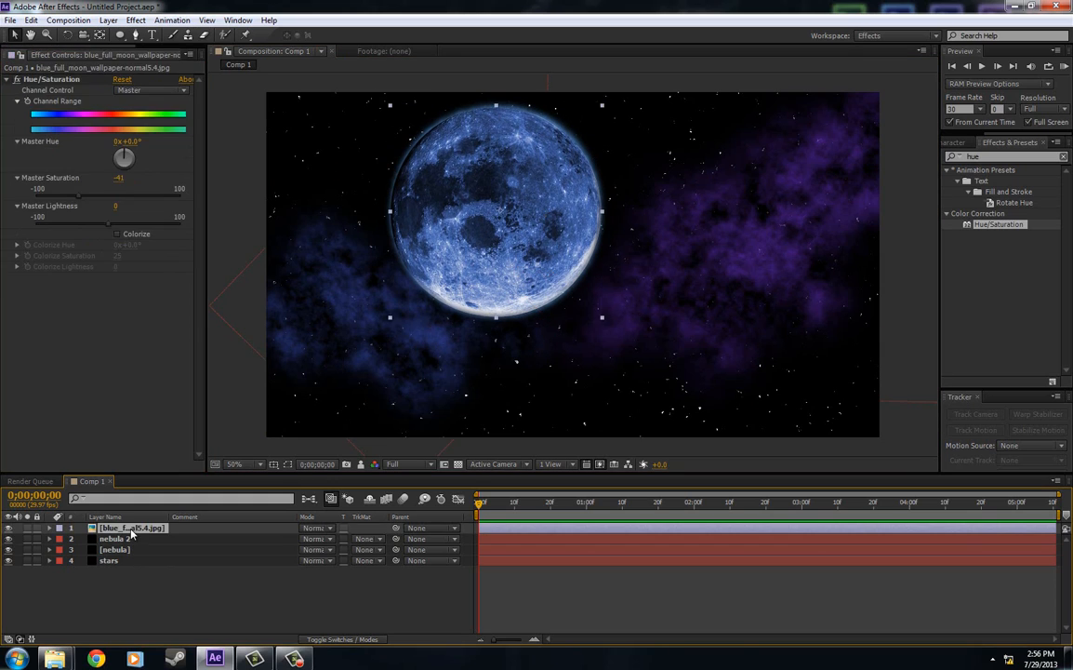
pyautogui.press('r')
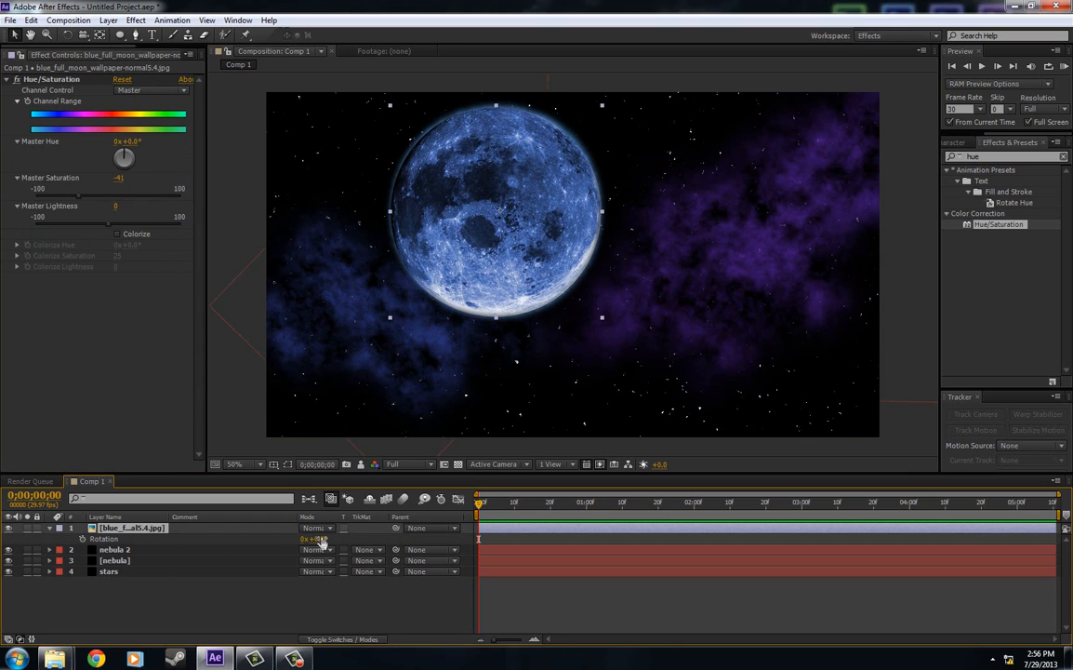
pyautogui.moveTo(310, 539); pyautogui.dragTo(243, 538)
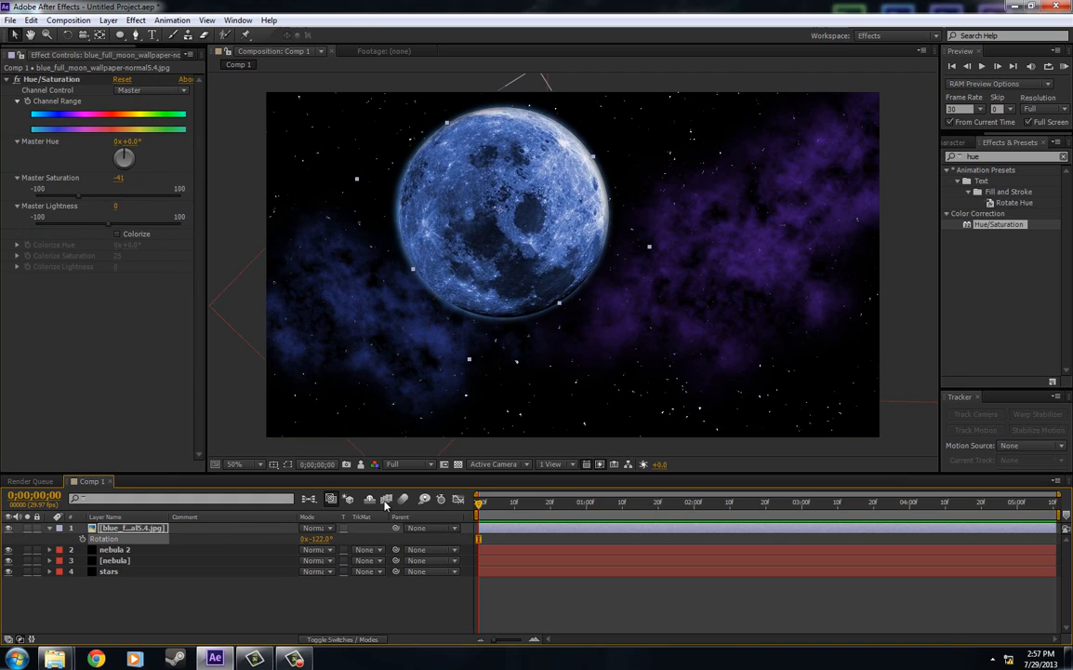
pyautogui.moveTo(500, 266); pyautogui.dragTo(481, 260)
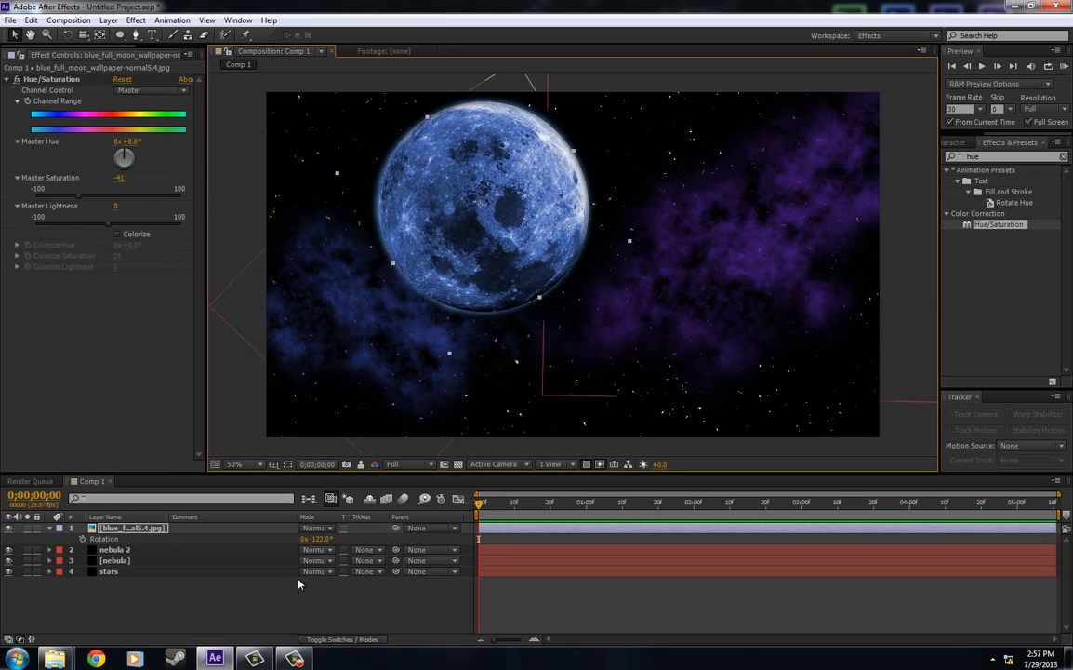
pyautogui.moveTo(320, 541)
pyautogui.mouseDown()
pyautogui.moveTo(304, 542)
pyautogui.moveTo(324, 541)
pyautogui.mouseUp()
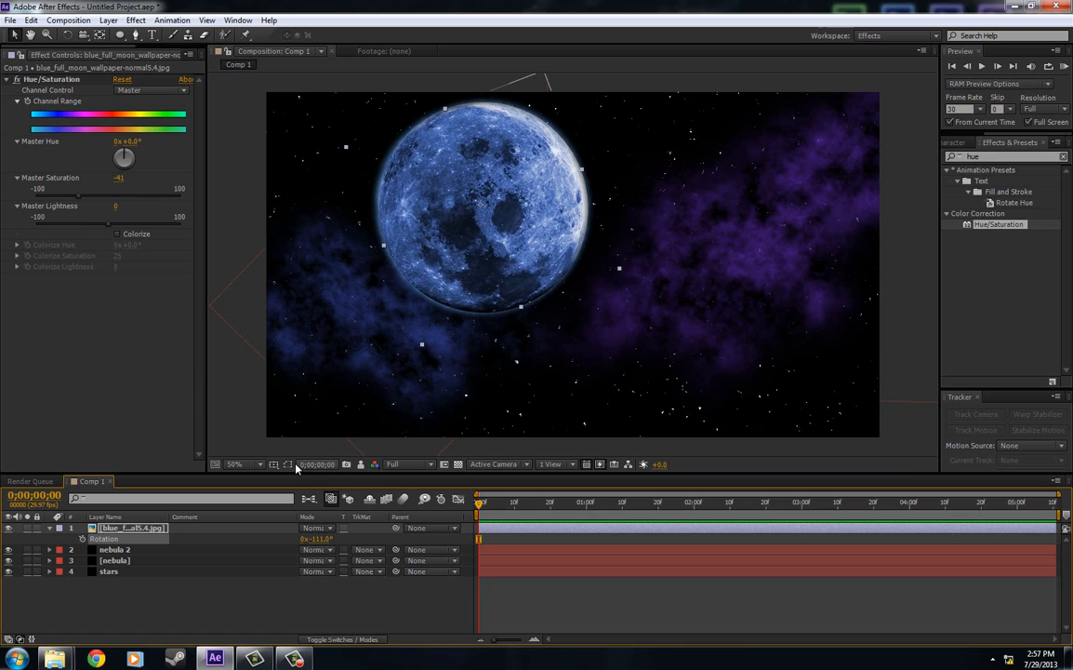
pyautogui.click(280, 625)
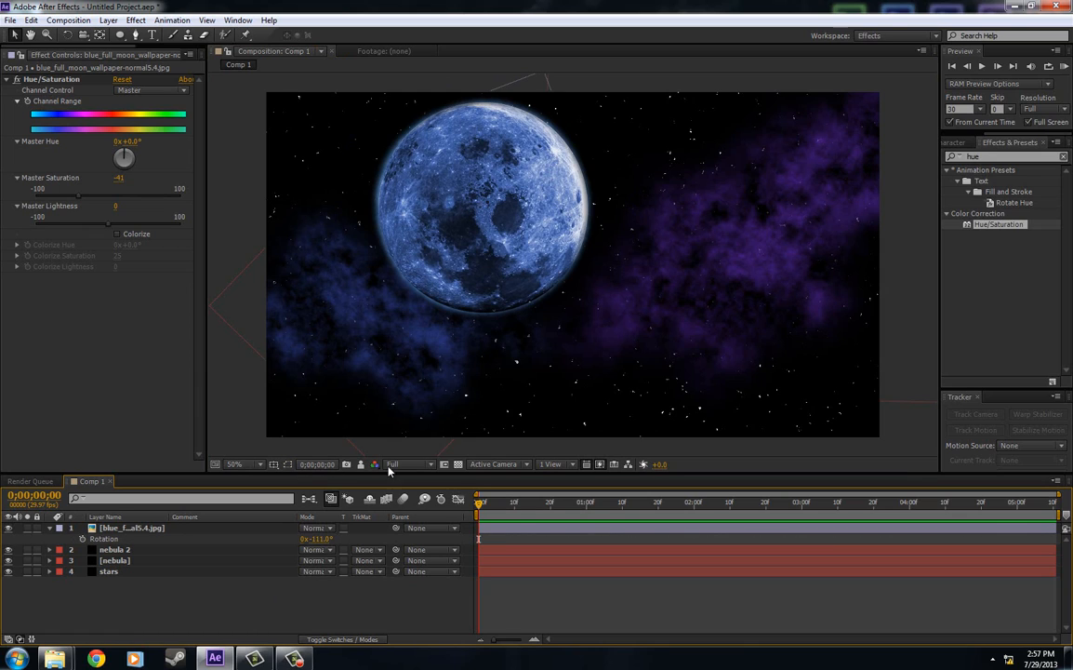
# Step: Add a new adjustment layer directly above the moon image layer
pyautogui.click(139, 527)
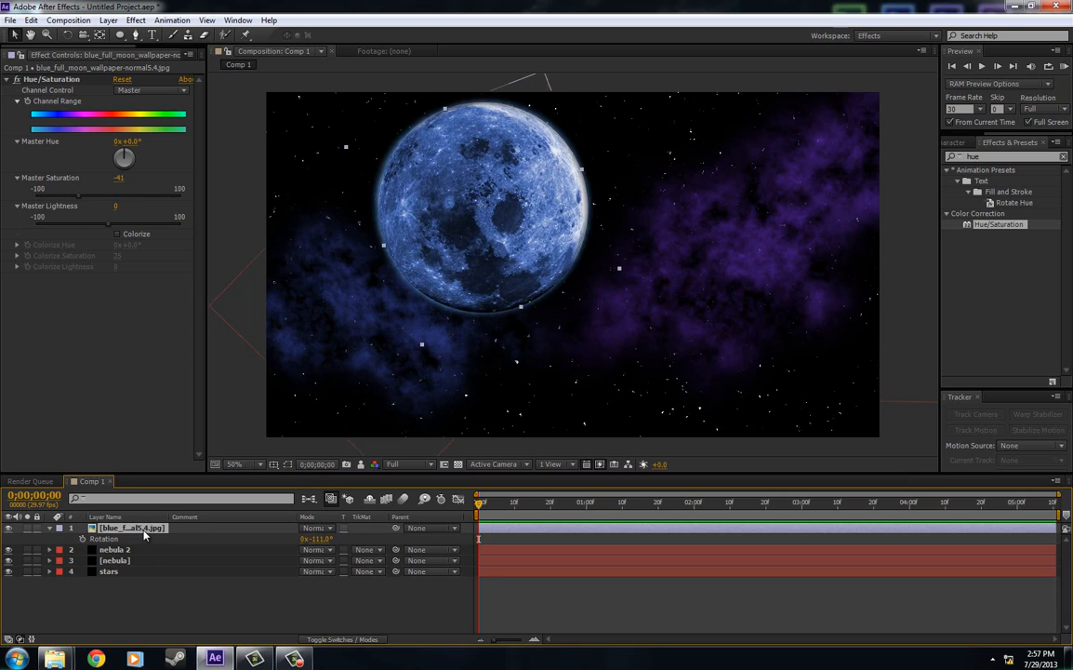
pyautogui.hotkey('ctrl', 'alt', 'y')
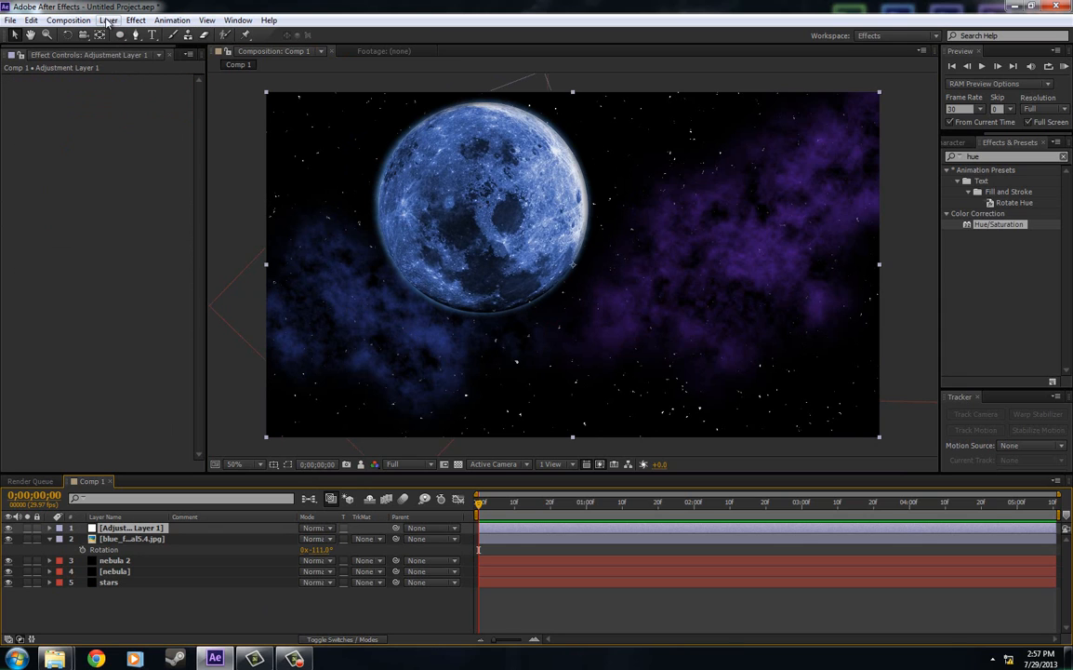
pyautogui.click(109, 20)
pyautogui.moveTo(259, 37)
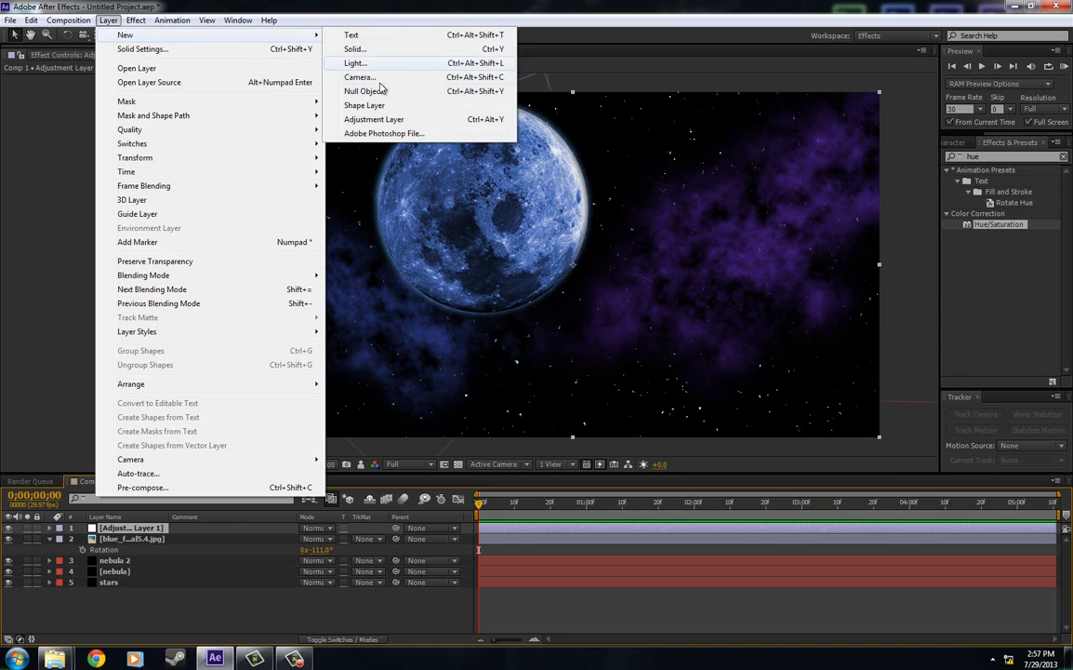
pyautogui.click(108, 17)
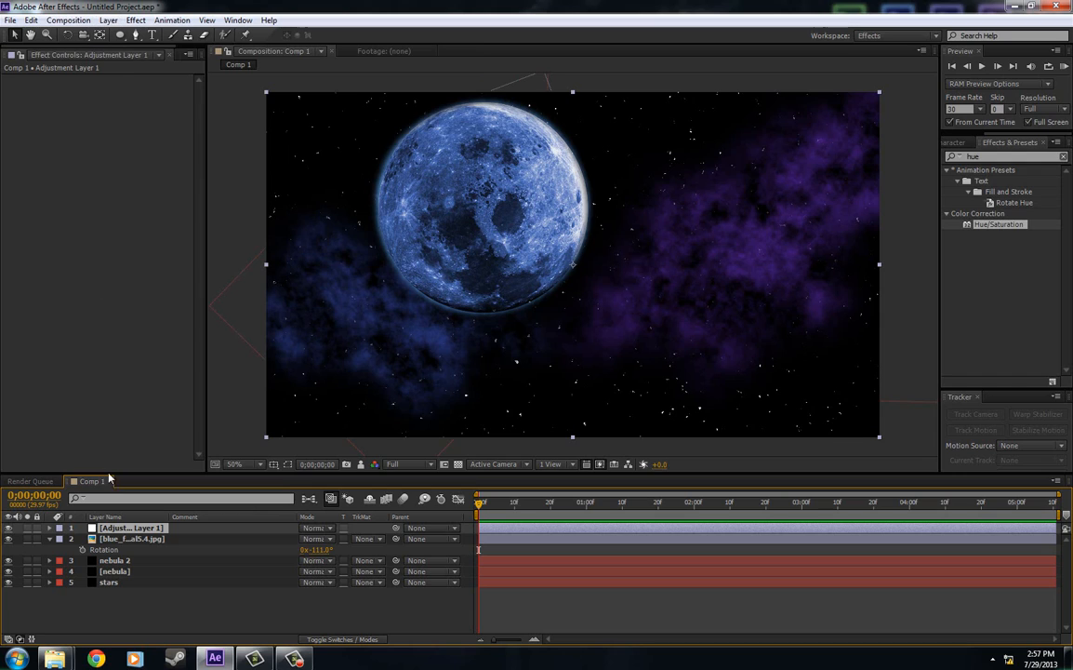
# Step: Rename the adjustment layer as cc
pyautogui.moveTo(998, 224); pyautogui.dragTo(149, 488)
pyautogui.moveTo(149, 489); pyautogui.dragTo(137, 530)
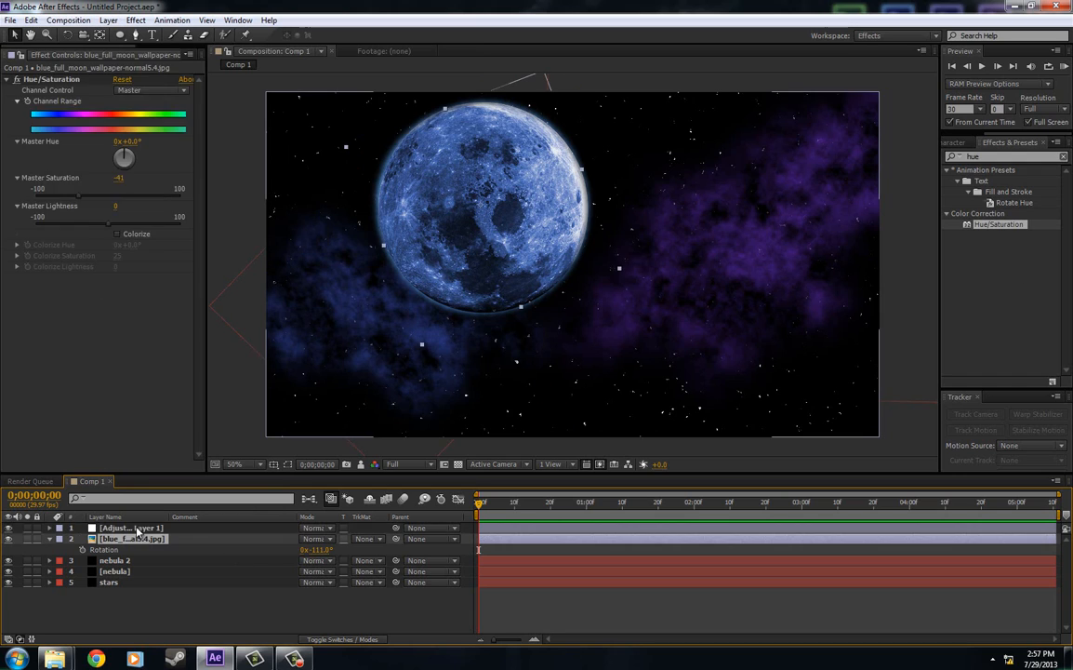
pyautogui.moveTo(137, 530); pyautogui.dragTo(137, 530)
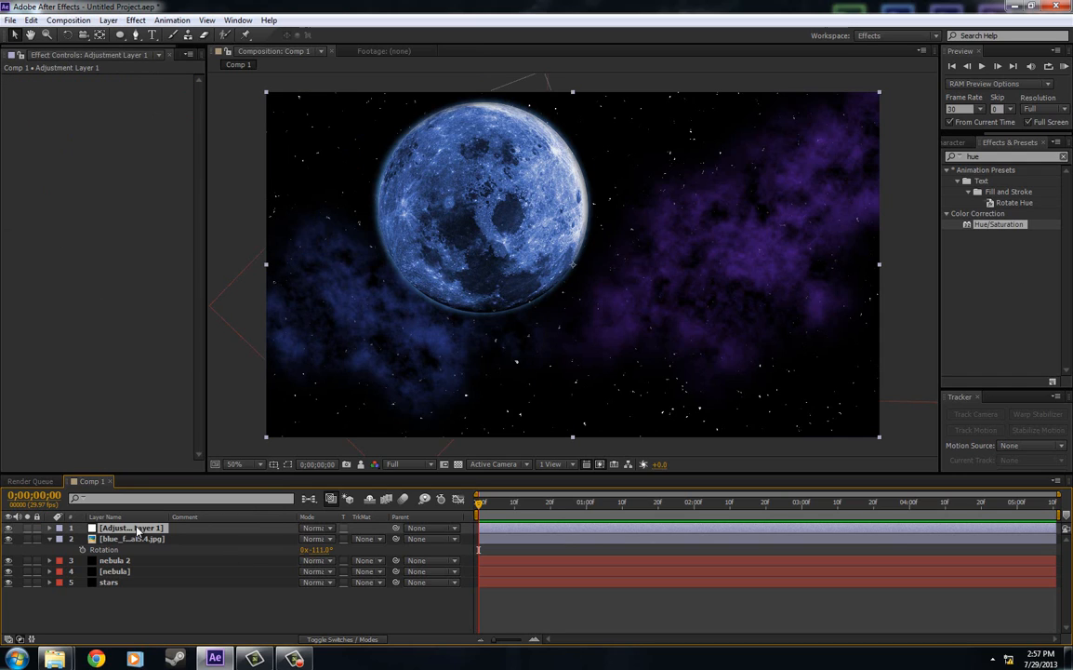
pyautogui.press('Return')
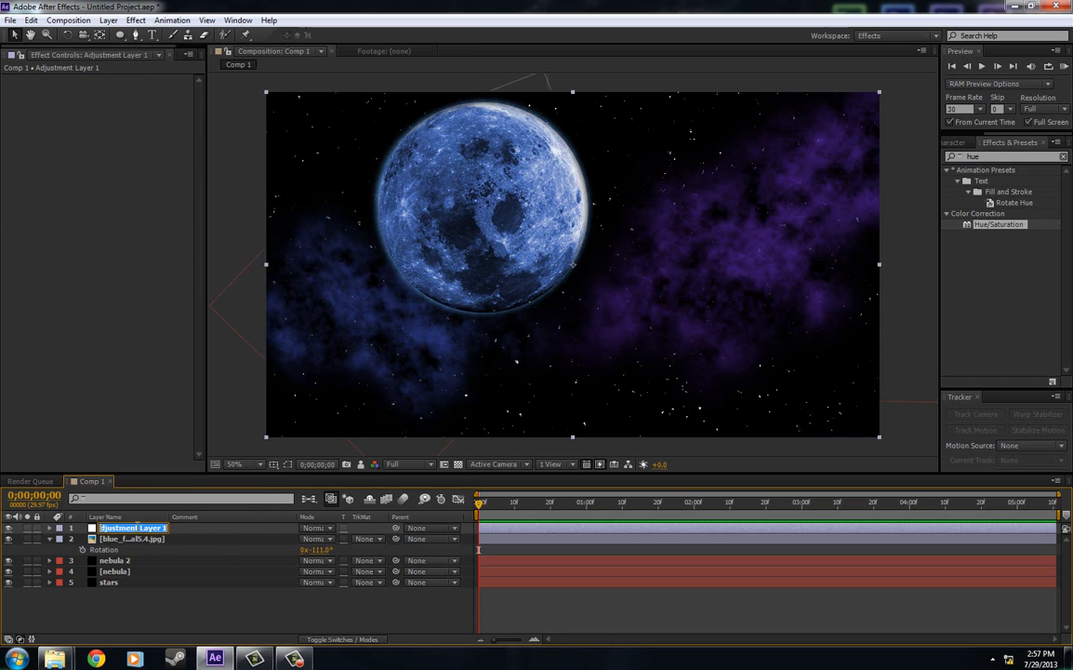
pyautogui.press('BackSpace')
pyautogui.write('cc')
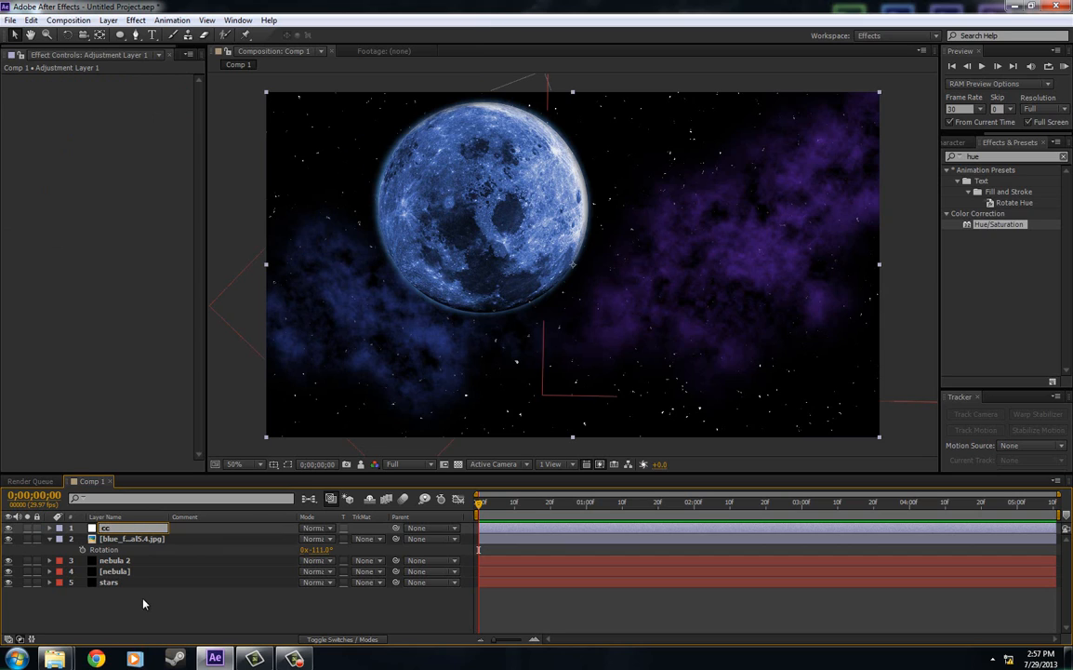
# Step: Rename the moon image layer as planet
pyautogui.click(133, 540)
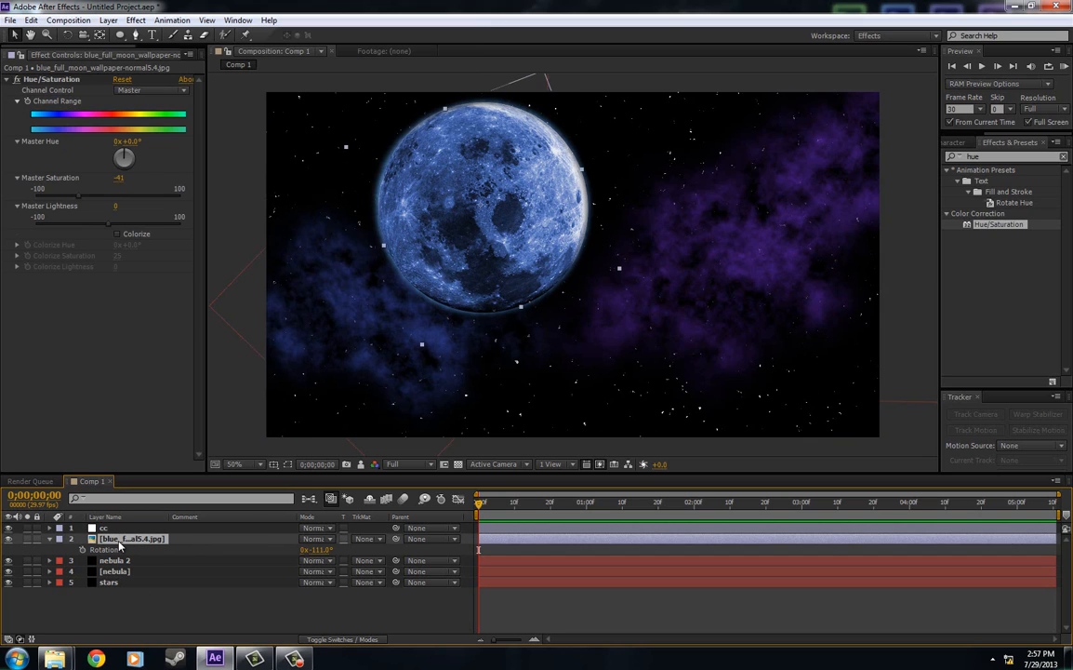
pyautogui.press('Return')
pyautogui.write('planet')
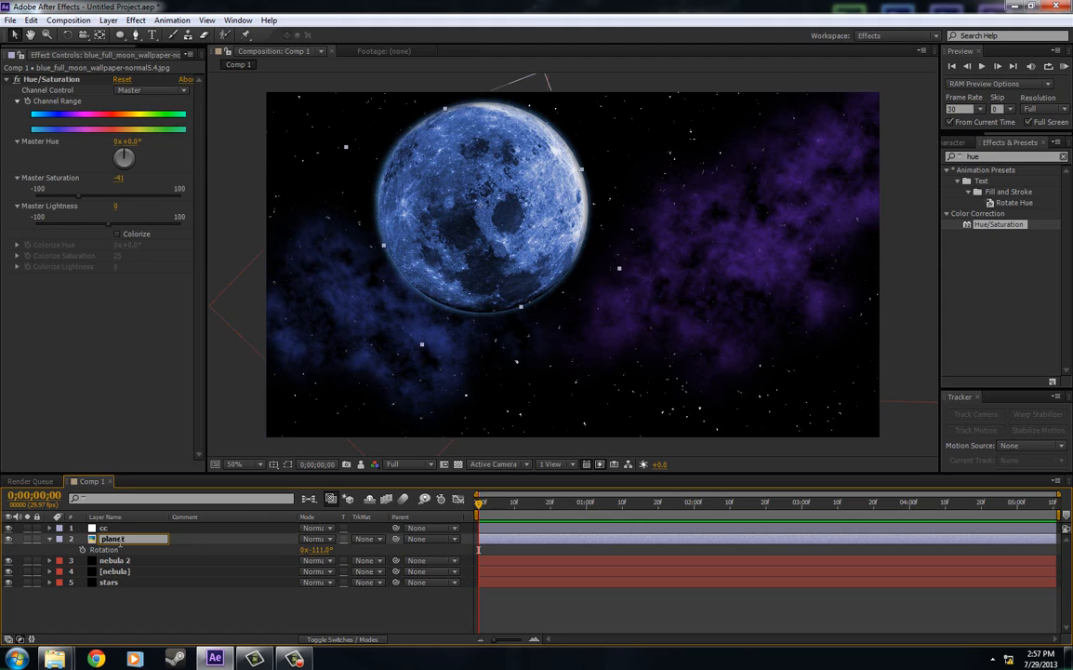
pyautogui.press('Return')
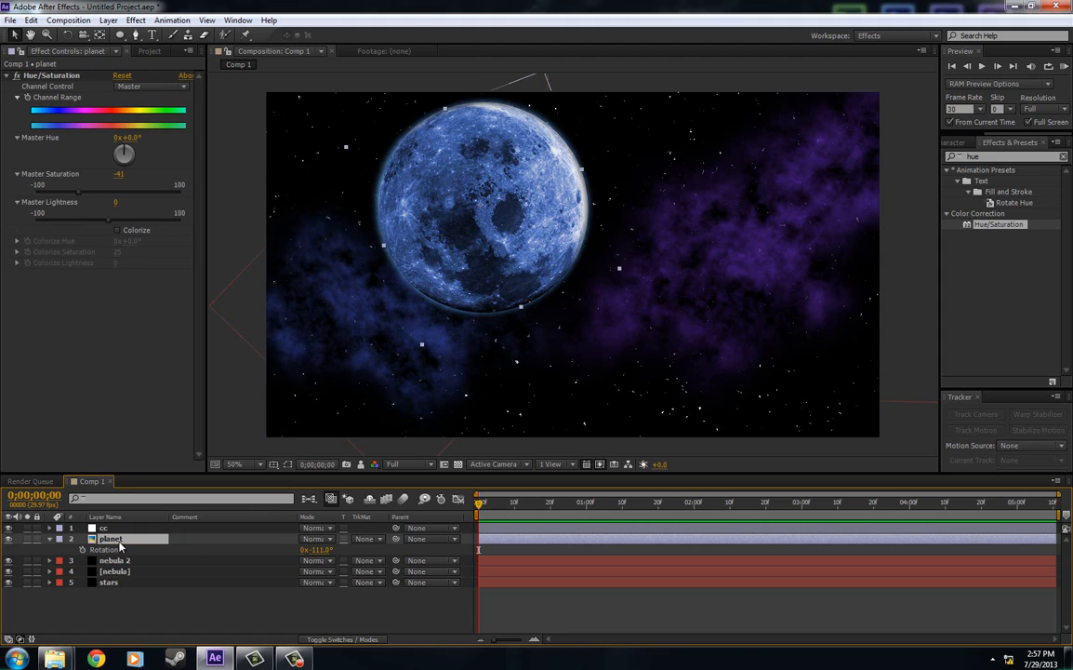
# Step: Apply the Curves effect to the cc layer and bend its RGB curve downward to darken the scene
pyautogui.click(104, 528)
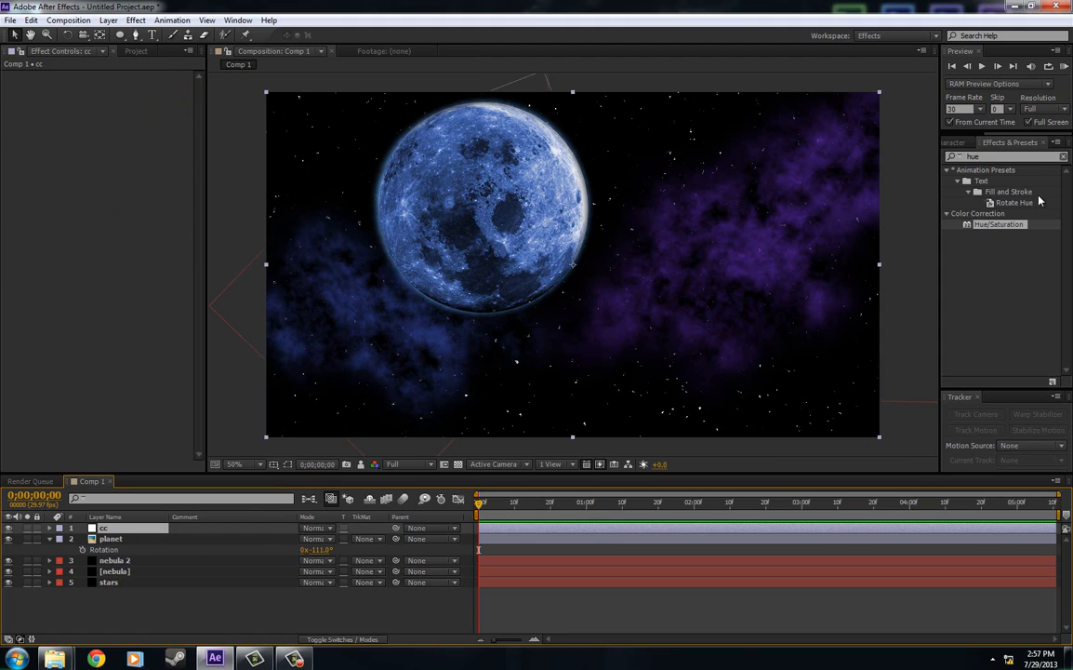
pyautogui.hotkey('ctrl', 'f')
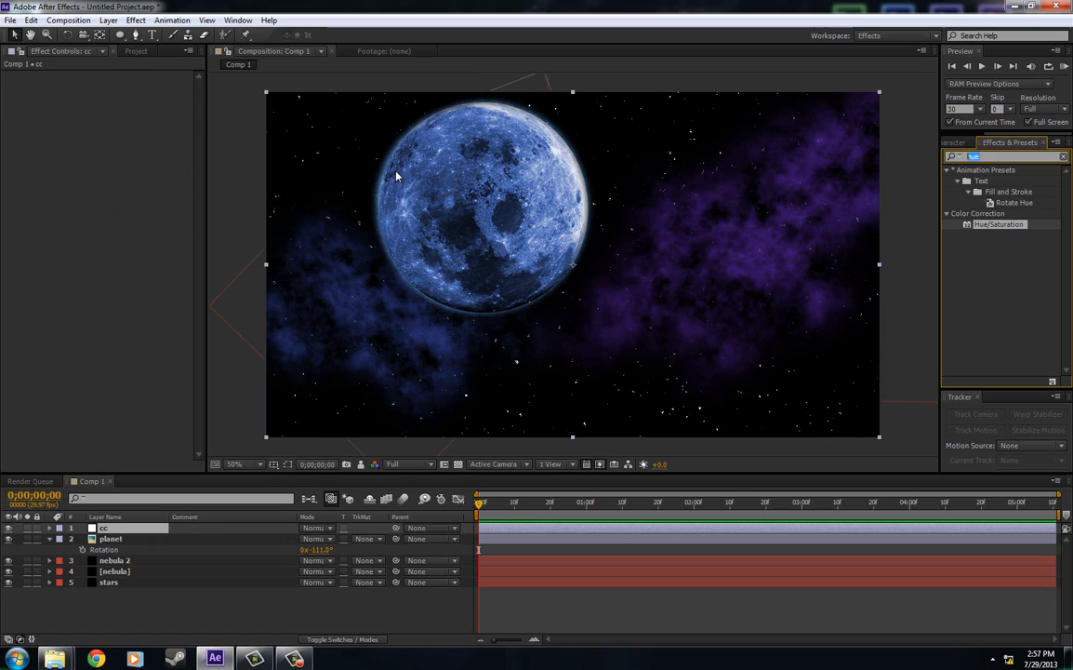
pyautogui.press('BackSpace')
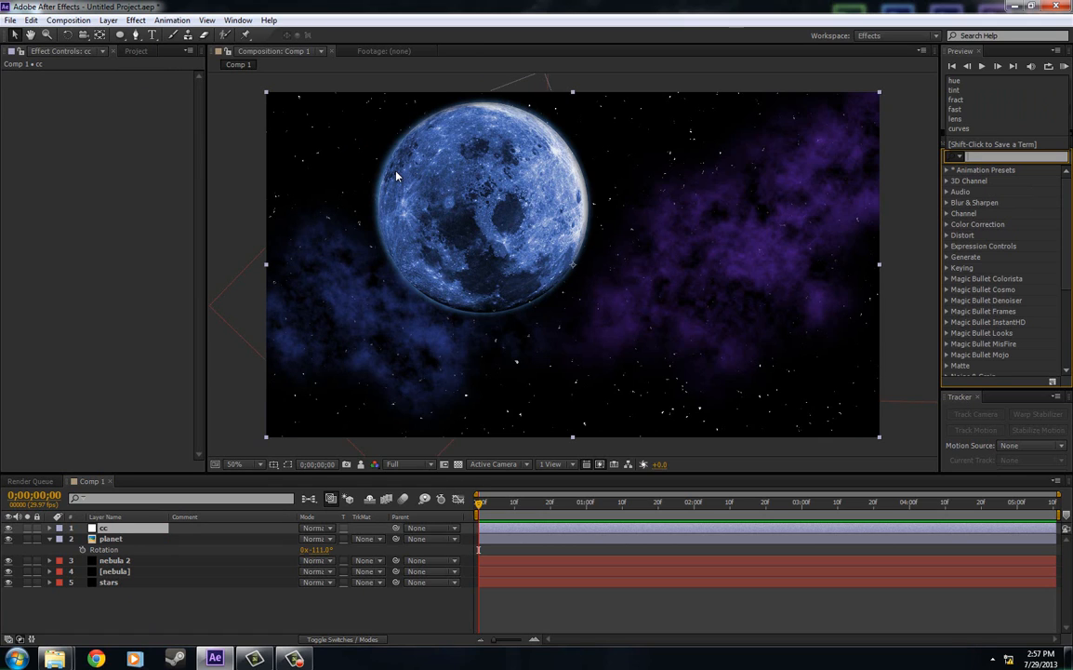
pyautogui.write('curves')
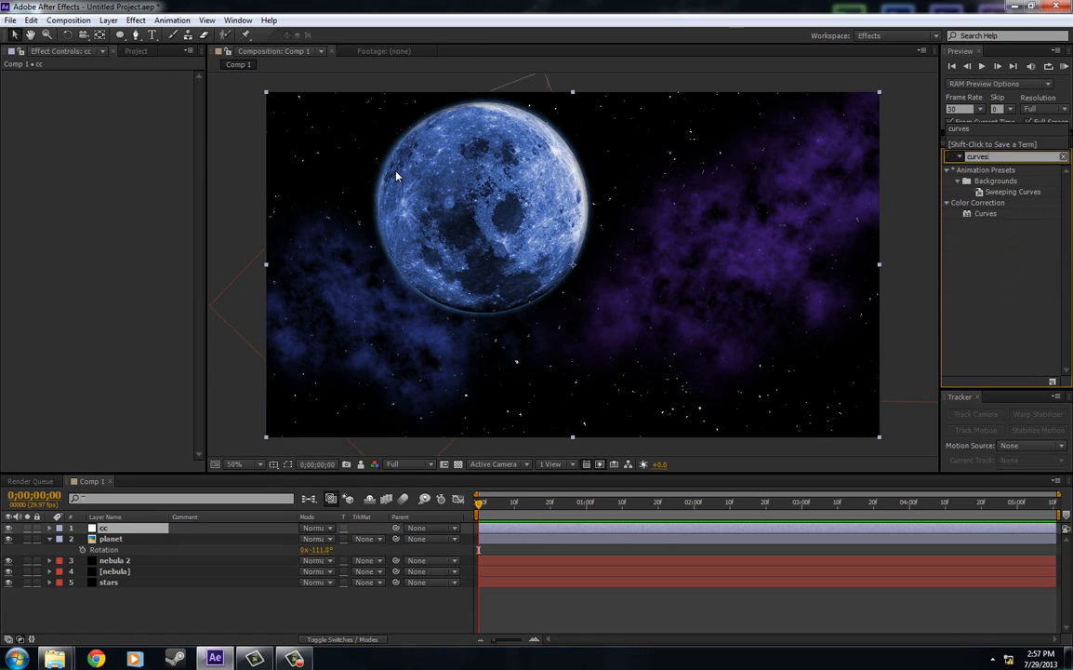
pyautogui.moveTo(982, 214); pyautogui.dragTo(104, 528)
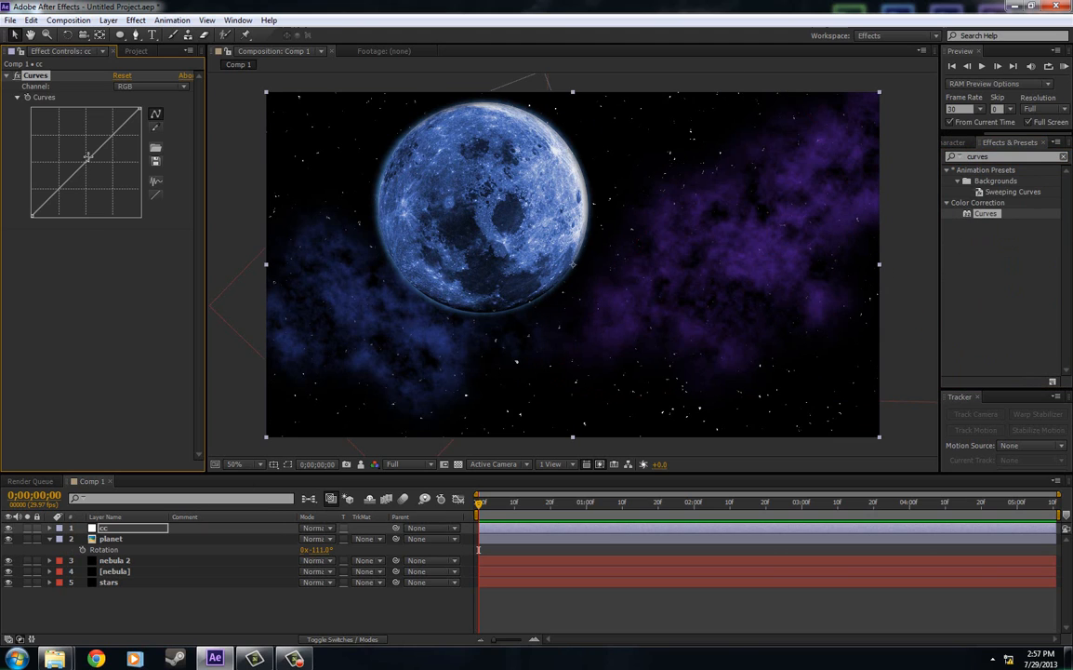
pyautogui.moveTo(93, 170); pyautogui.dragTo(109, 181)
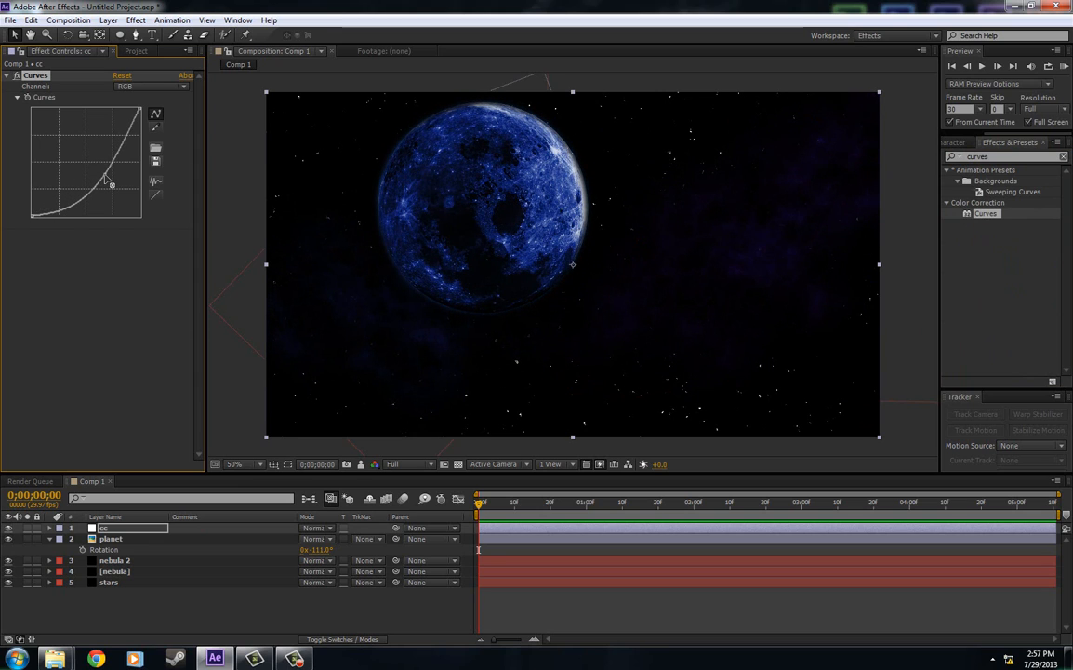
# Step: Add a full-frame elliptical mask to the cc layer, show its outline, and set the mask mode to Subtract
pyautogui.doubleClick(119, 38)
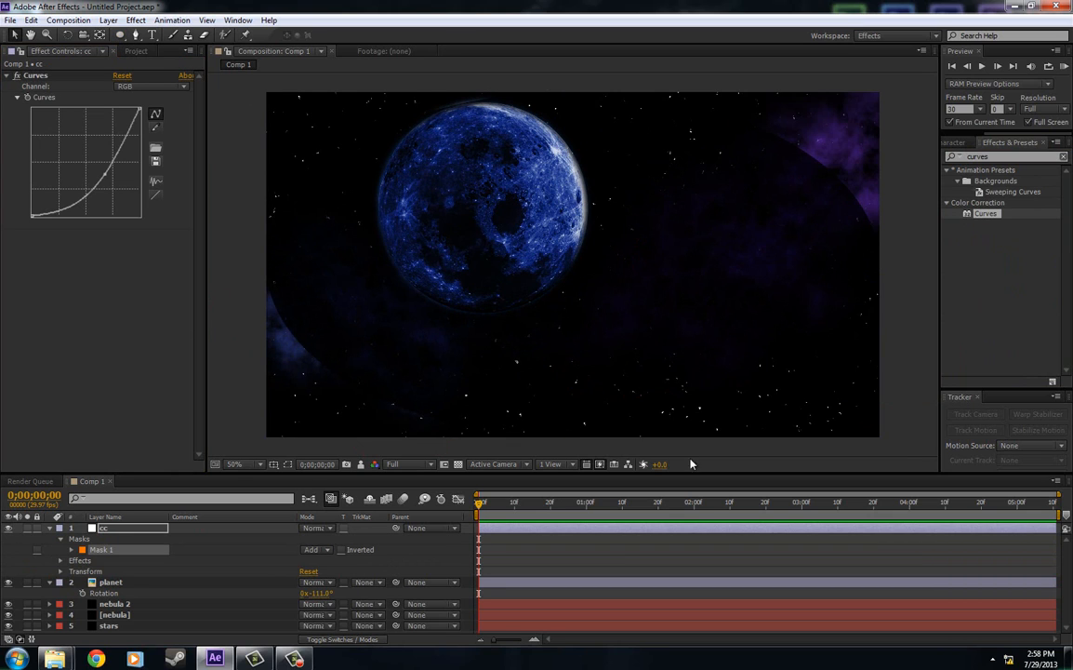
pyautogui.click(288, 464)
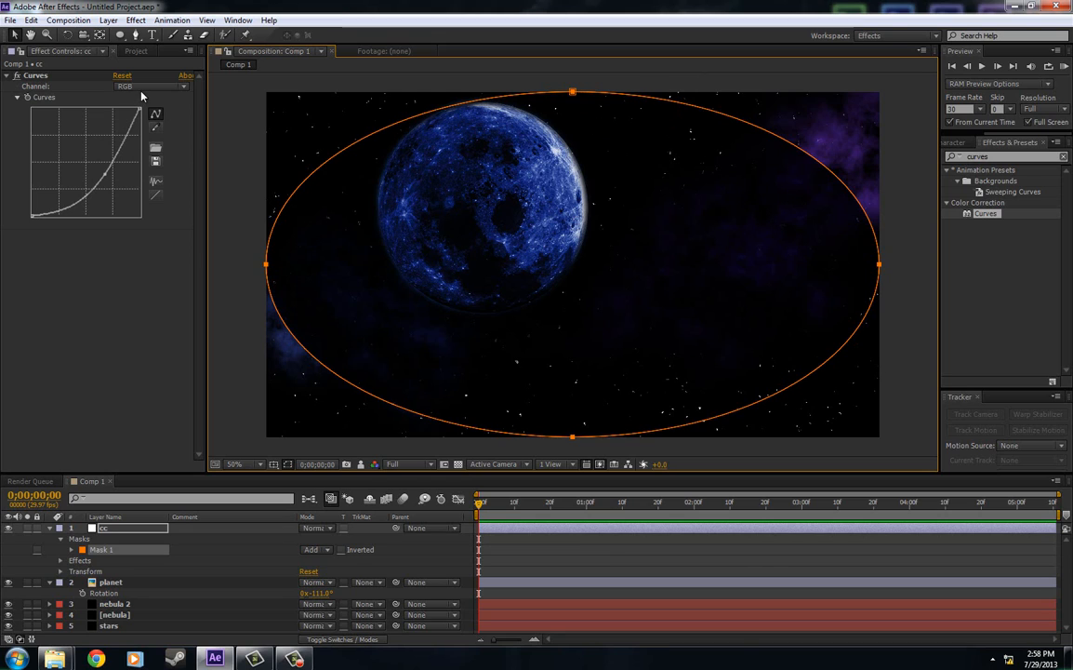
pyautogui.click(327, 550)
pyautogui.click(338, 481)
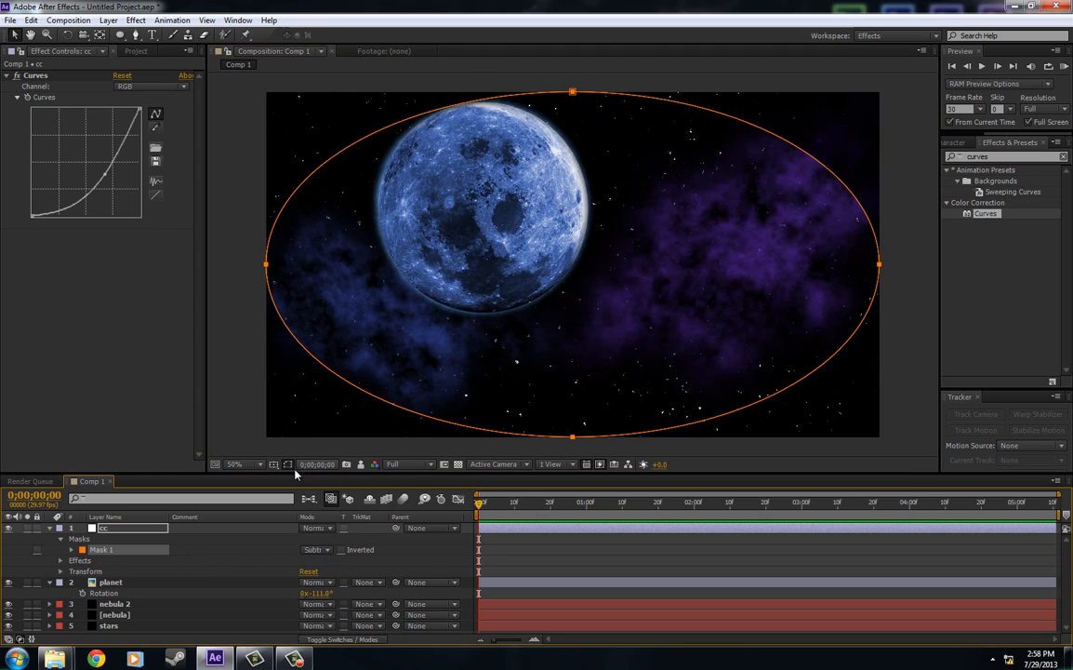
# Step: Feather the edge of the cc layer's elliptical mask and lower the layer's opacity to 58%
pyautogui.click(265, 422)
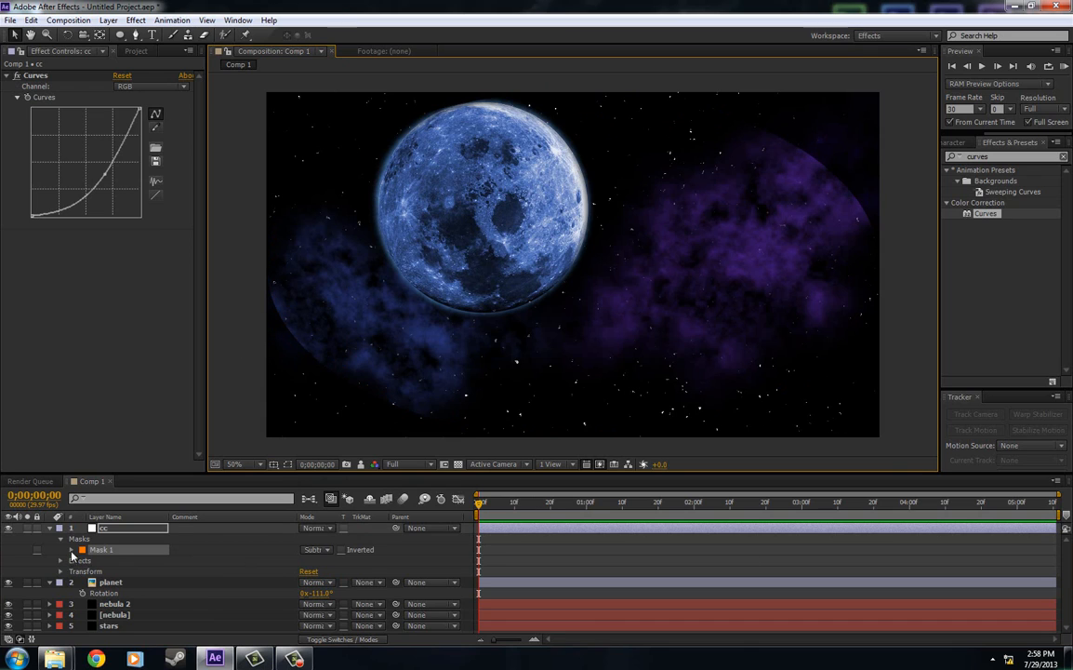
pyautogui.click(72, 551)
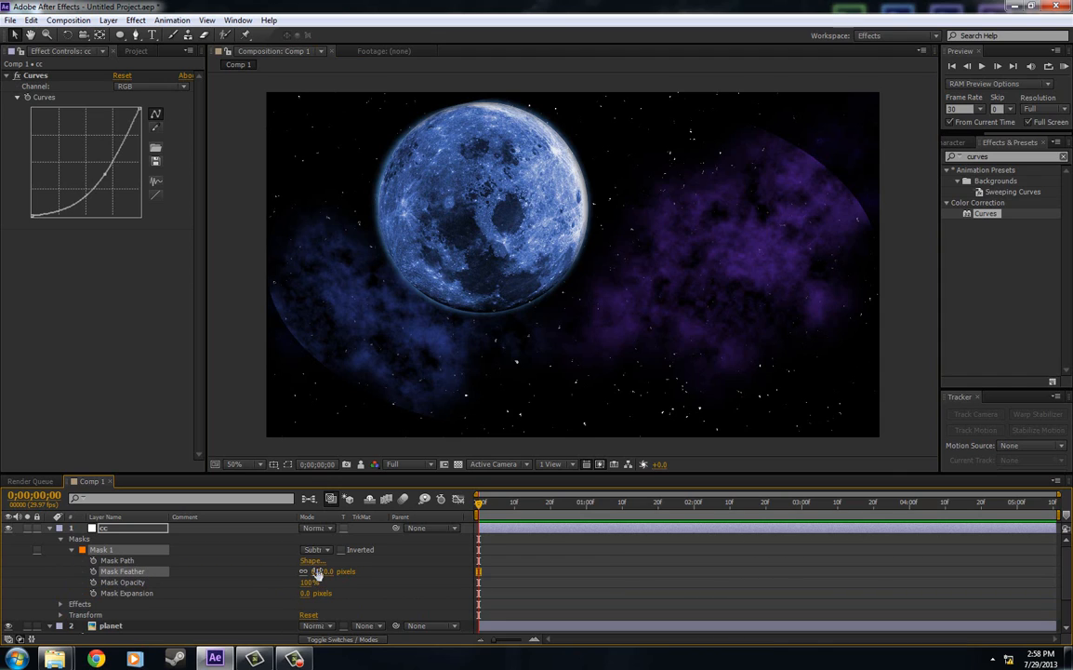
pyautogui.moveTo(316, 574); pyautogui.dragTo(390, 567)
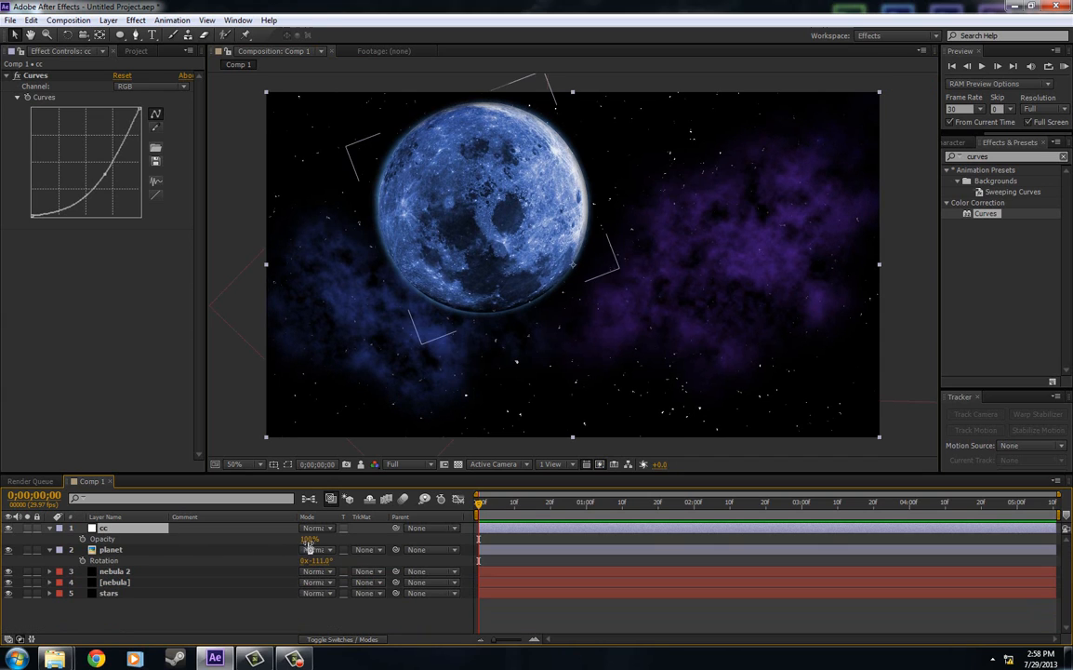
pyautogui.moveTo(309, 545); pyautogui.dragTo(256, 541)
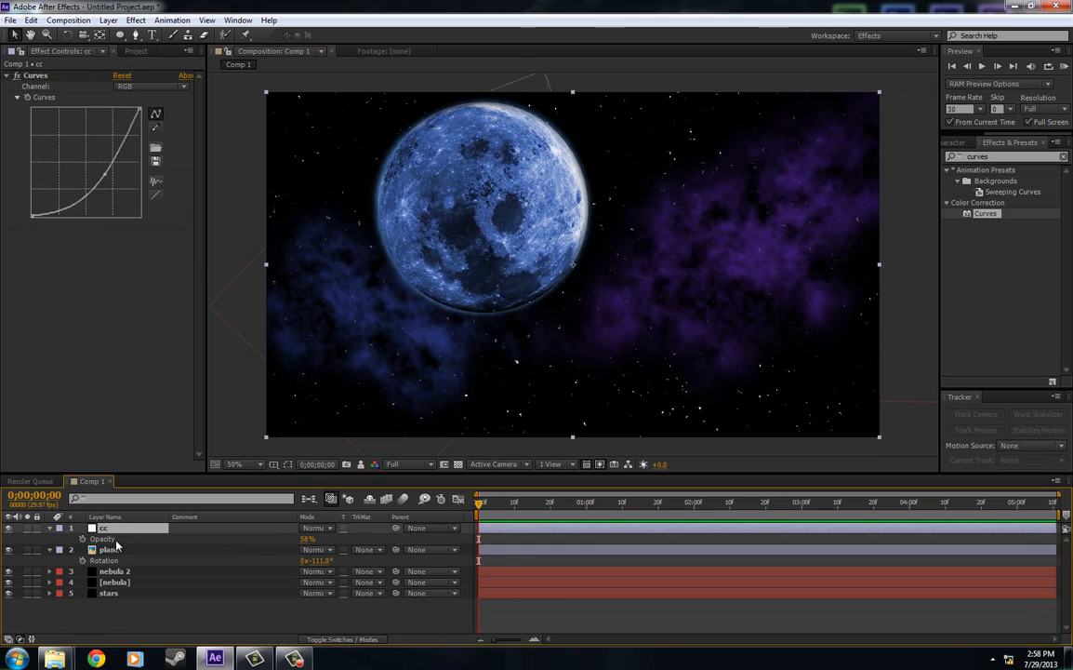
# Step: Toggle the cc layer's visibility to compare the scene with and without the vignette
pyautogui.click(9, 529)
pyautogui.click(10, 528)
pyautogui.click(10, 529)
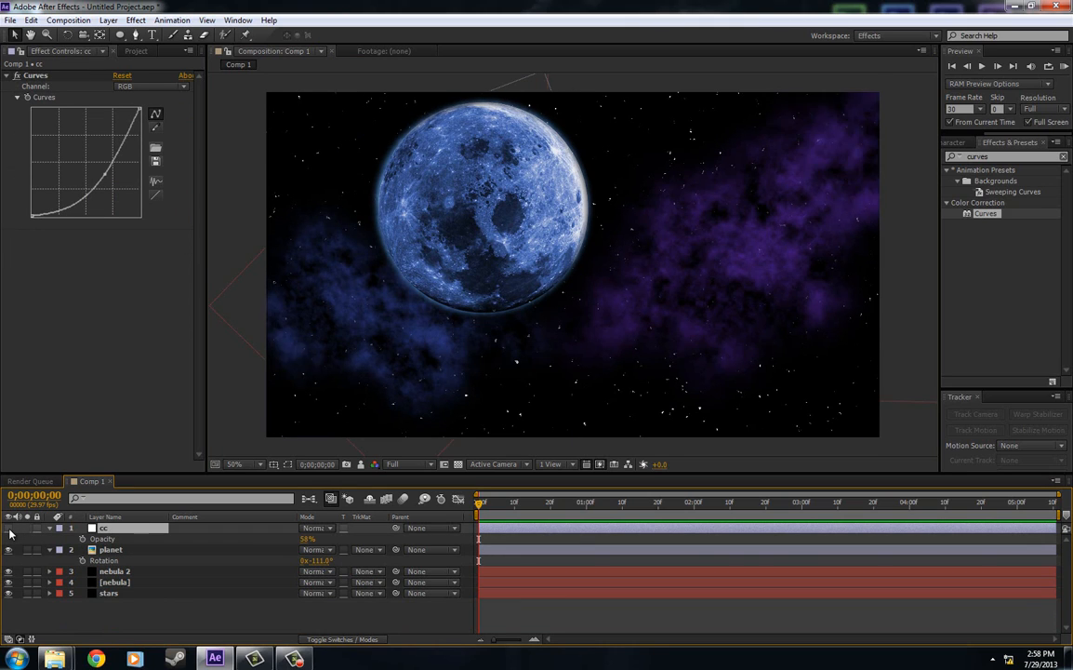
pyautogui.click(10, 528)
# Step: Create a 1920 x 1080 black solid and place it between the cc and planet layers
pyautogui.click(120, 551)
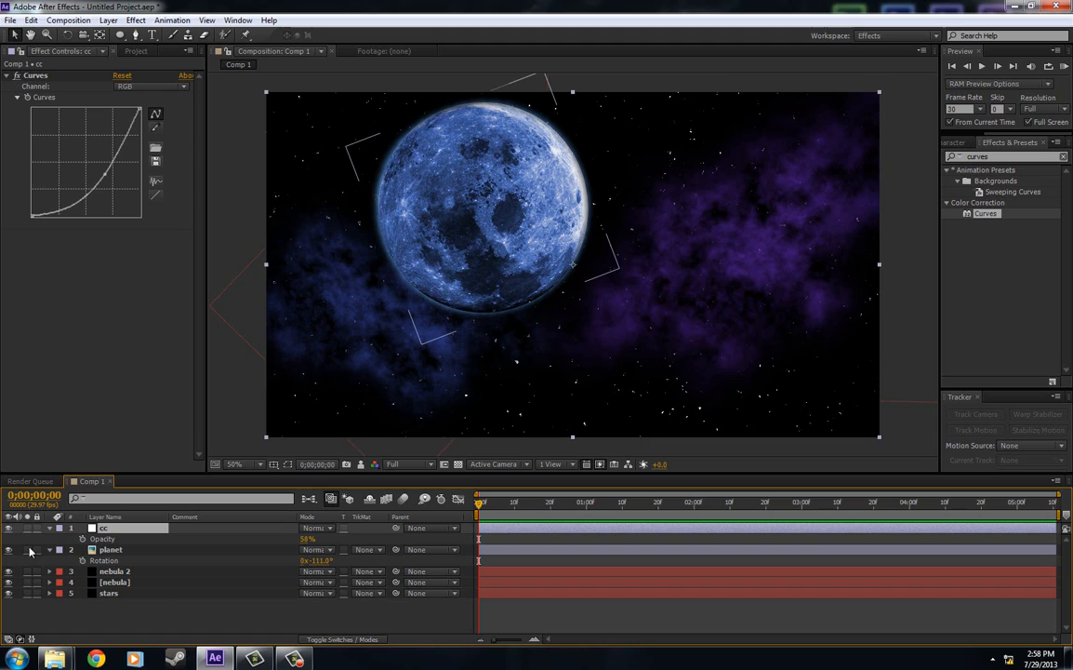
pyautogui.click(49, 550)
pyautogui.click(109, 549)
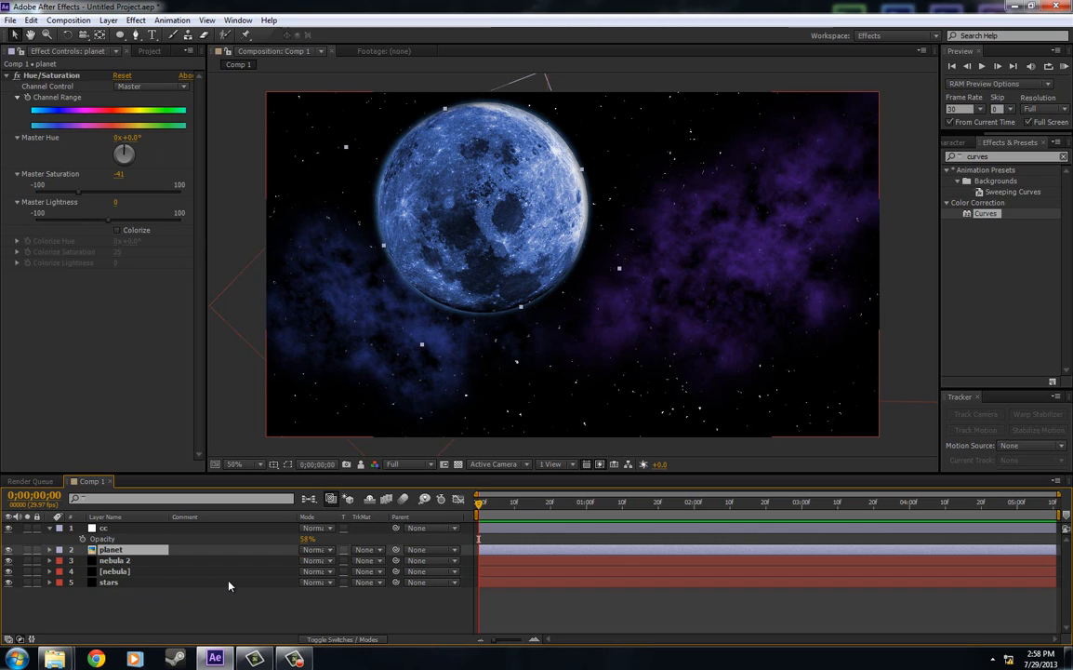
pyautogui.hotkey('ctrl', 'y')
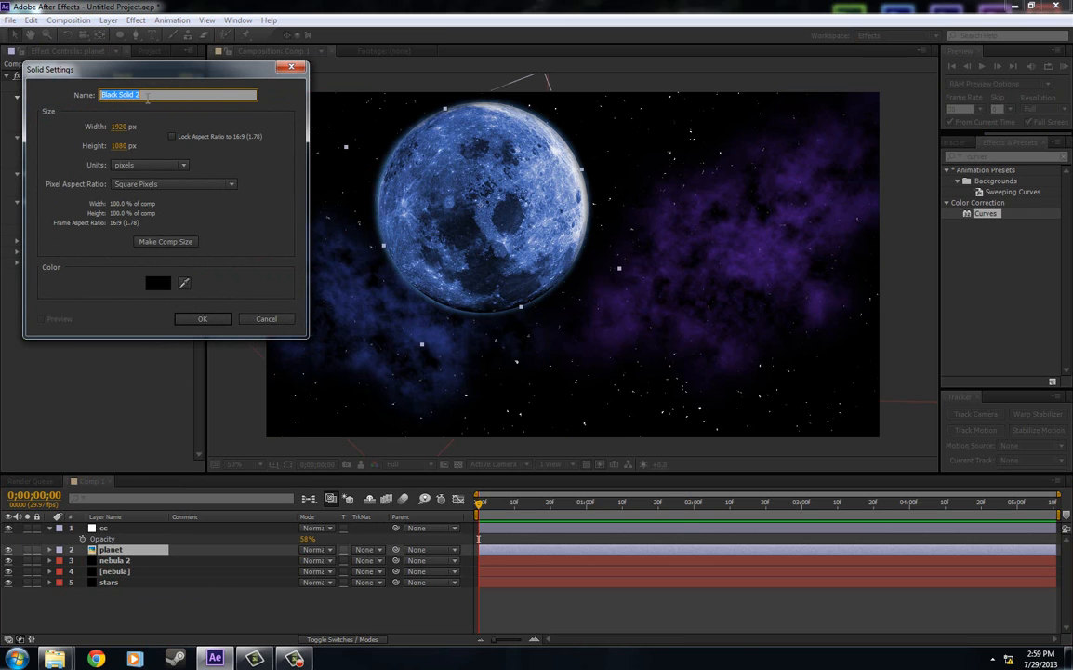
pyautogui.click(200, 320)
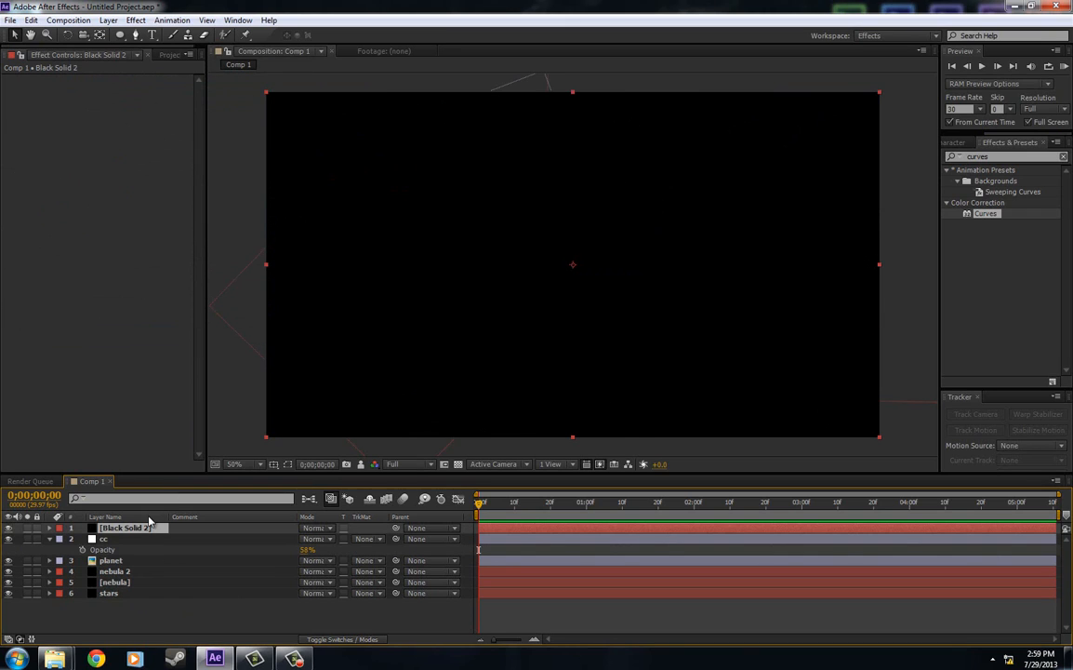
pyautogui.moveTo(138, 528); pyautogui.dragTo(135, 567)
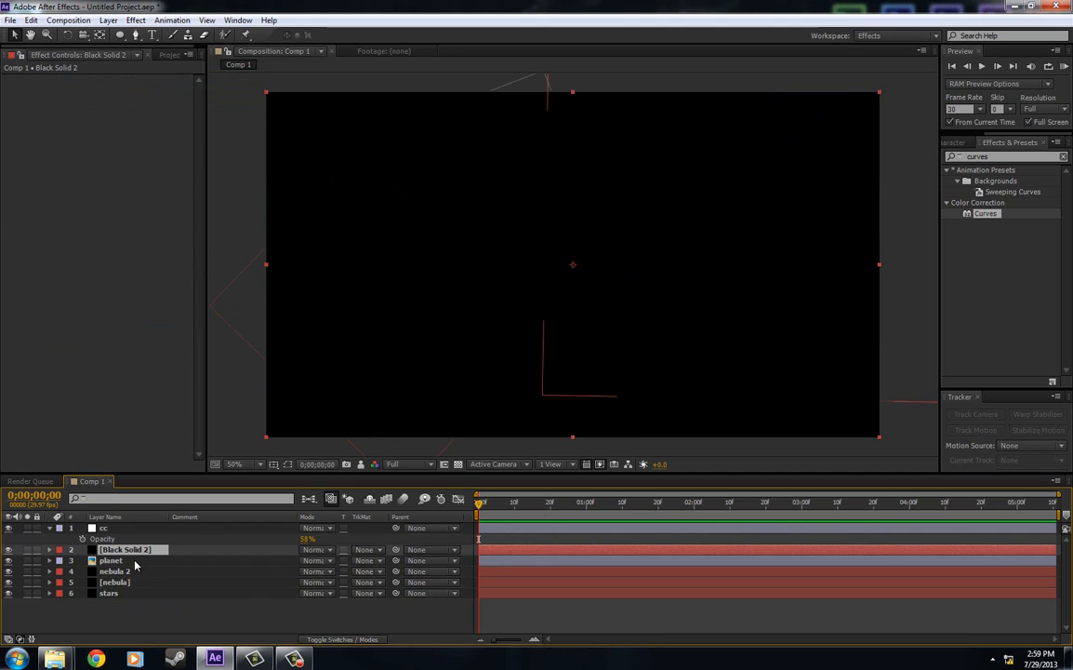
# Step: Apply the Video Copilot Optical Flares effect to the new black solid
pyautogui.click(135, 20)
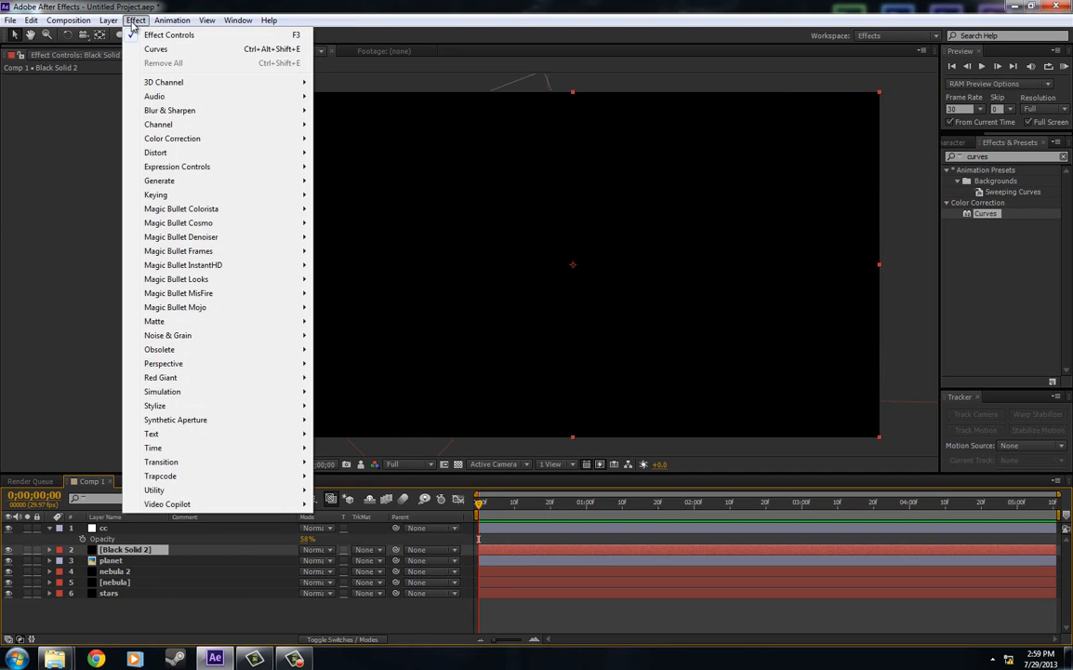
pyautogui.moveTo(191, 504)
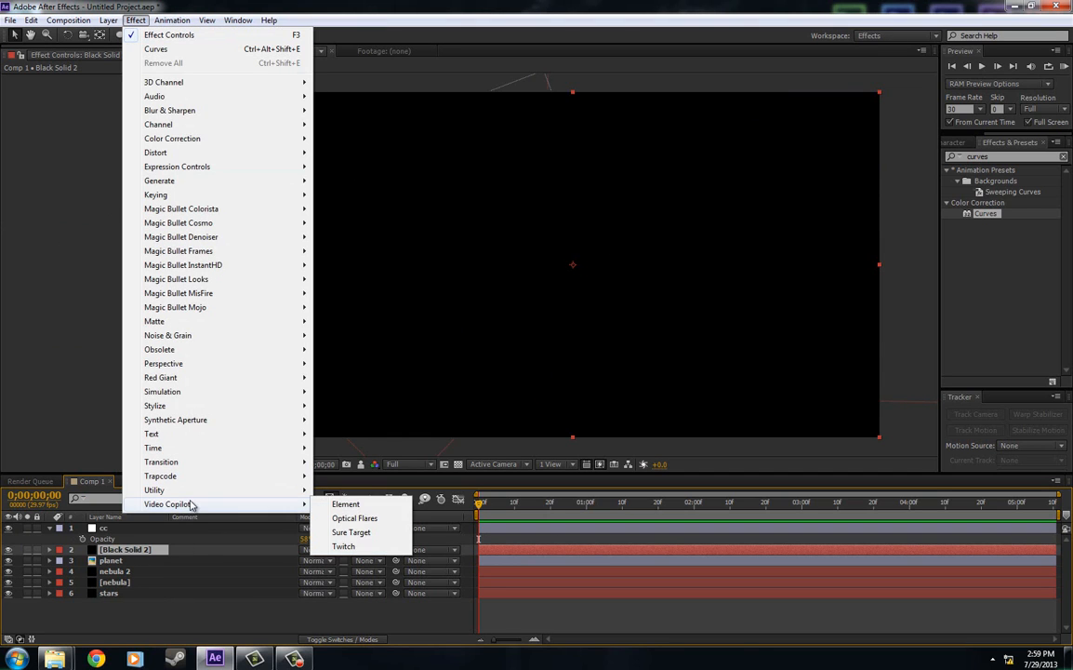
pyautogui.click(357, 521)
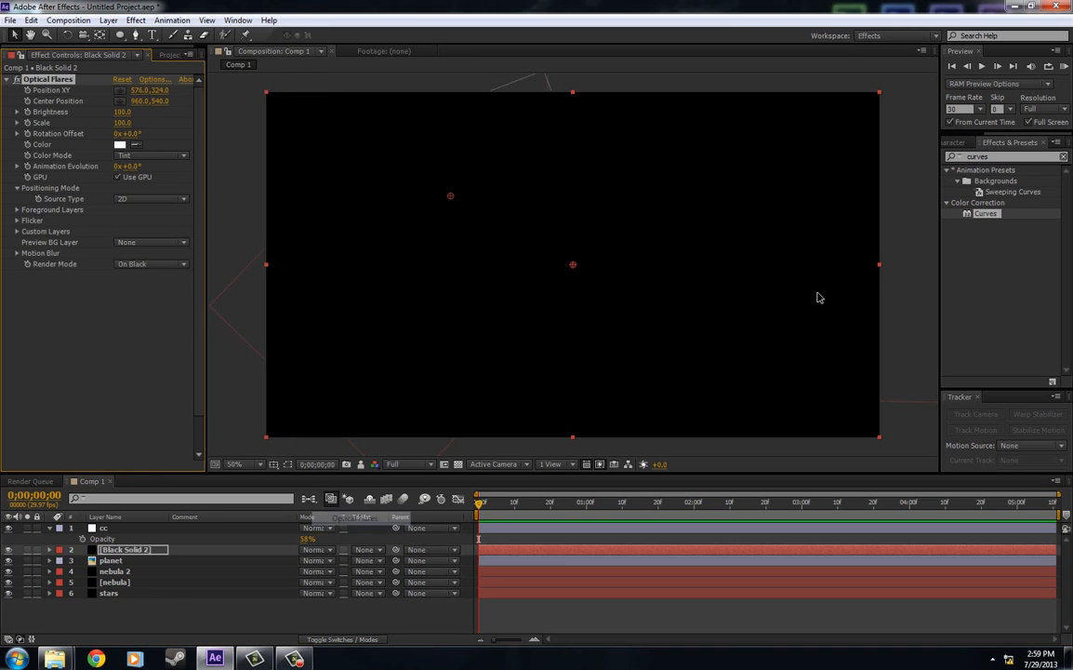
# Step: Search the available effects for "optical" and clear the search term
pyautogui.click(962, 157)
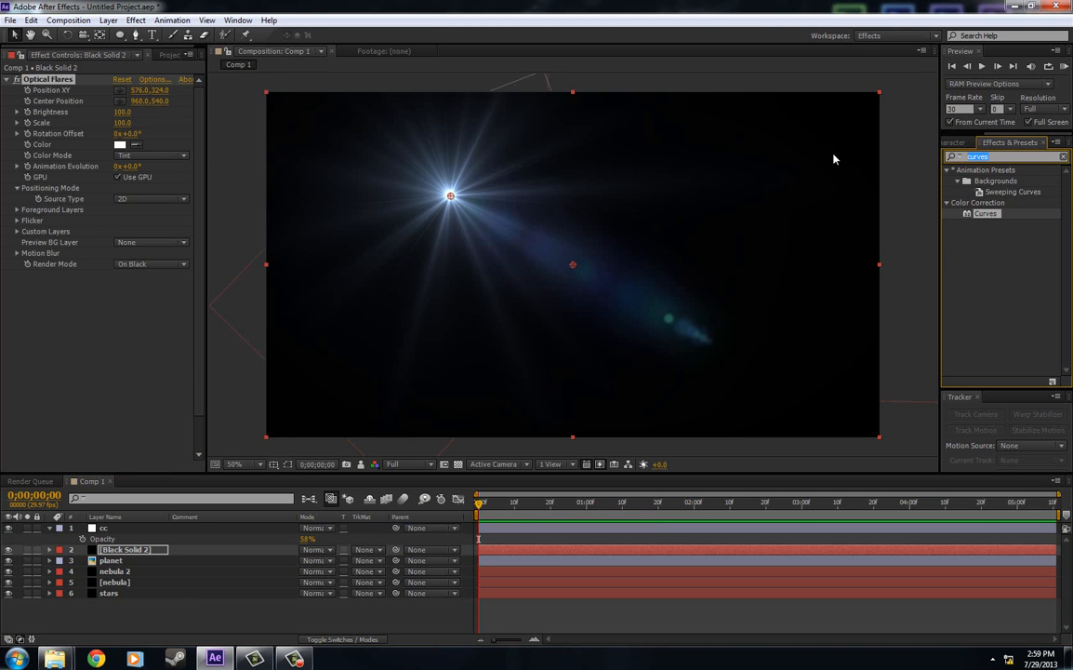
pyautogui.write('optical')
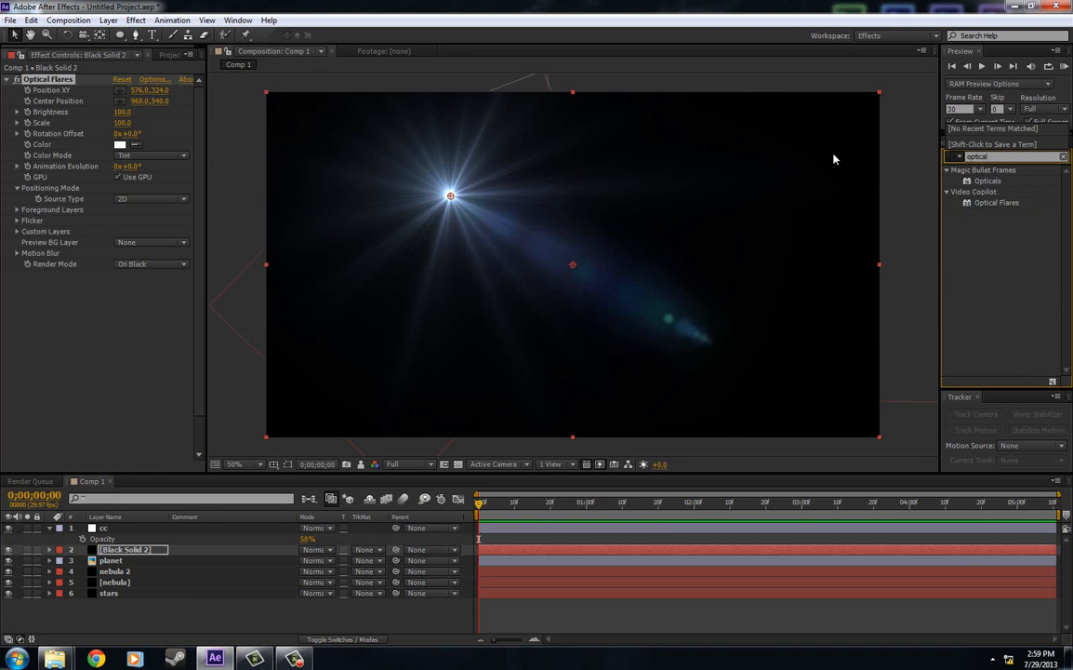
pyautogui.moveTo(1015, 156); pyautogui.dragTo(660, 142)
pyautogui.press('BackSpace')
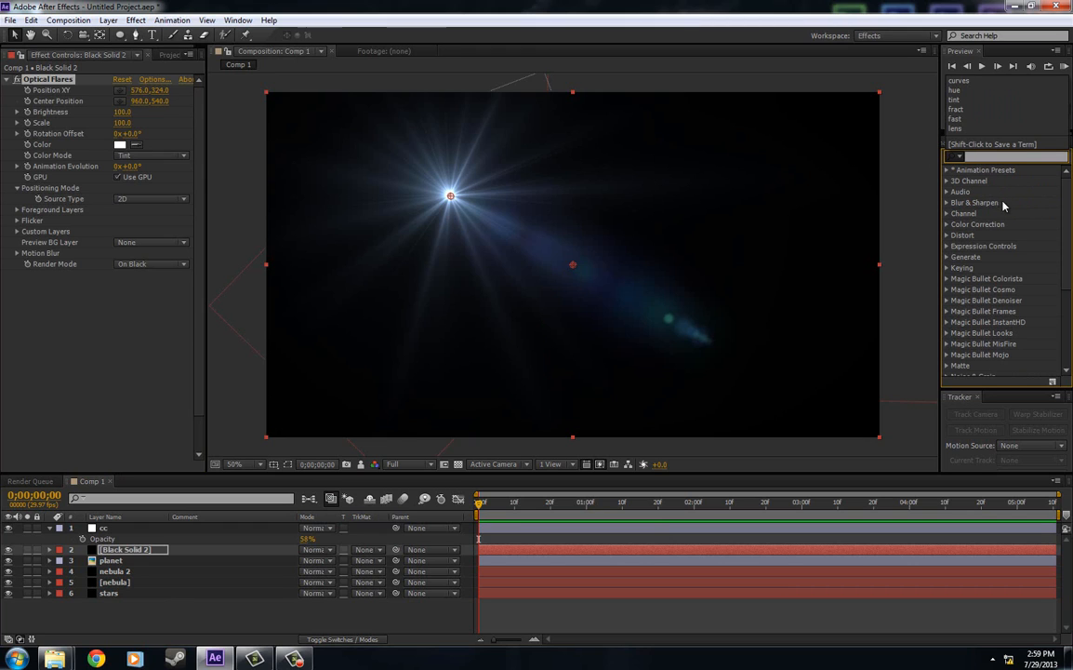
pyautogui.click(84, 34)
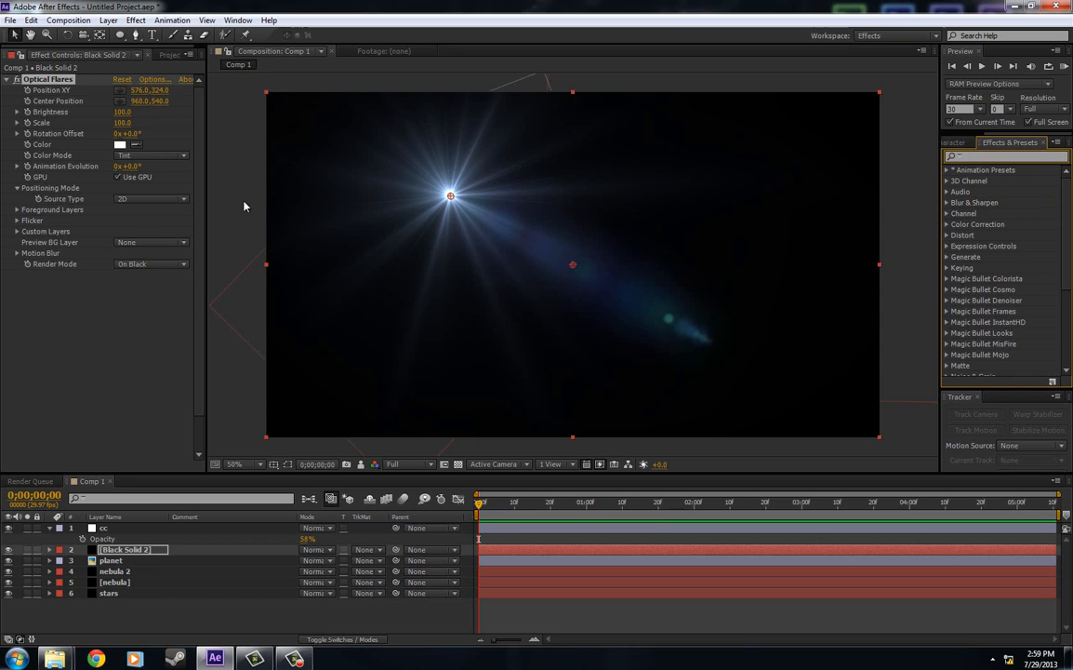
pyautogui.click(135, 19)
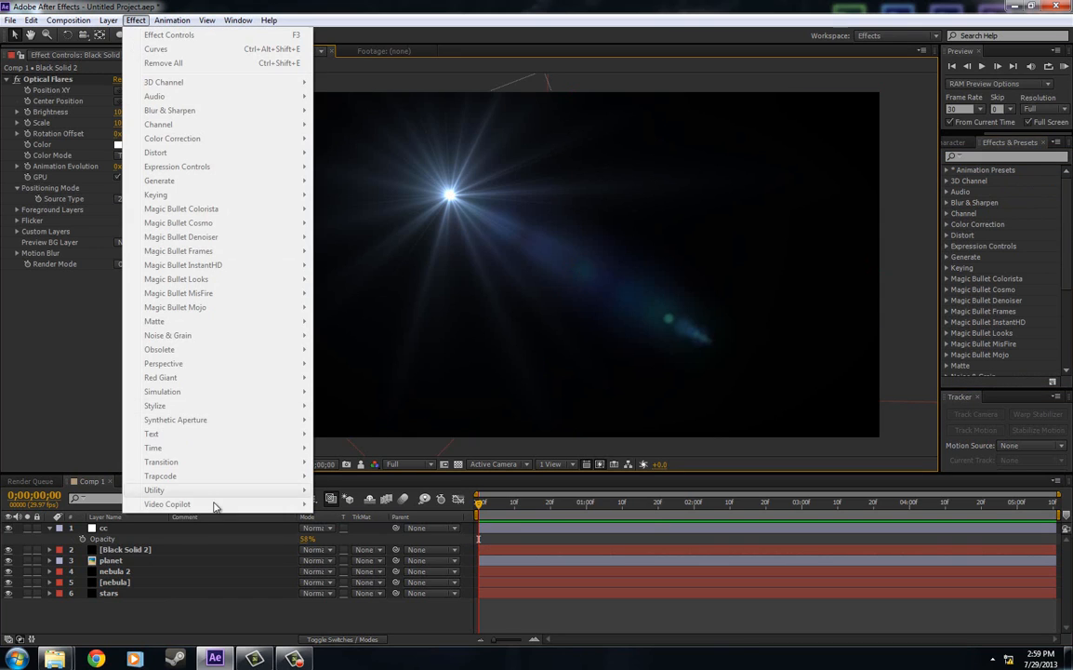
pyautogui.click(99, 400)
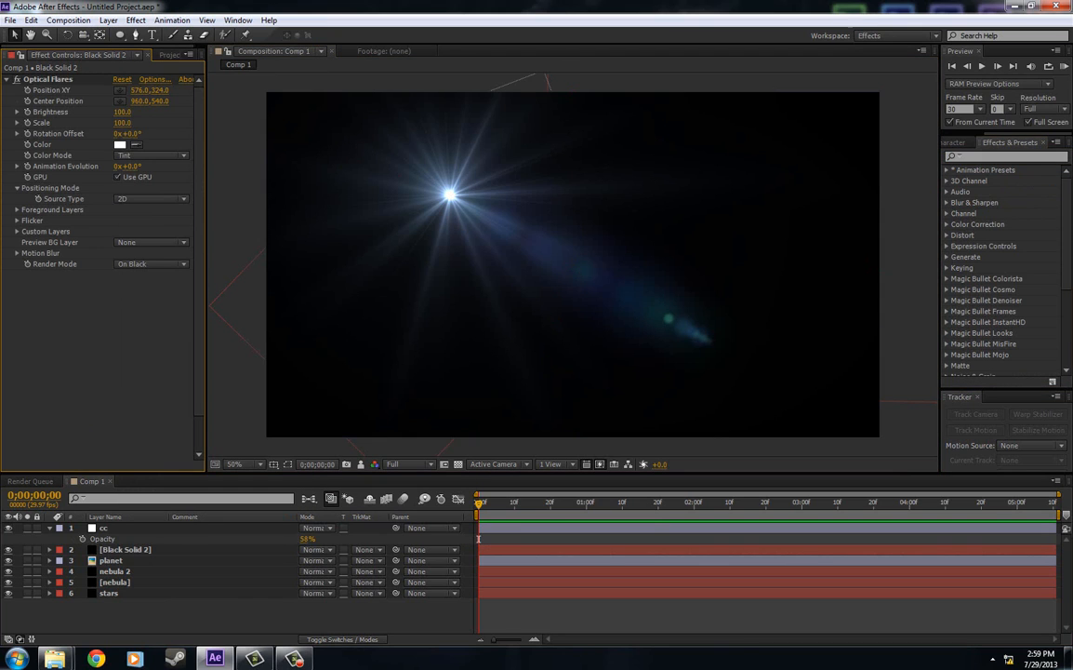
# Step: Set the flare solid's blending mode to Screen
pyautogui.click(98, 549)
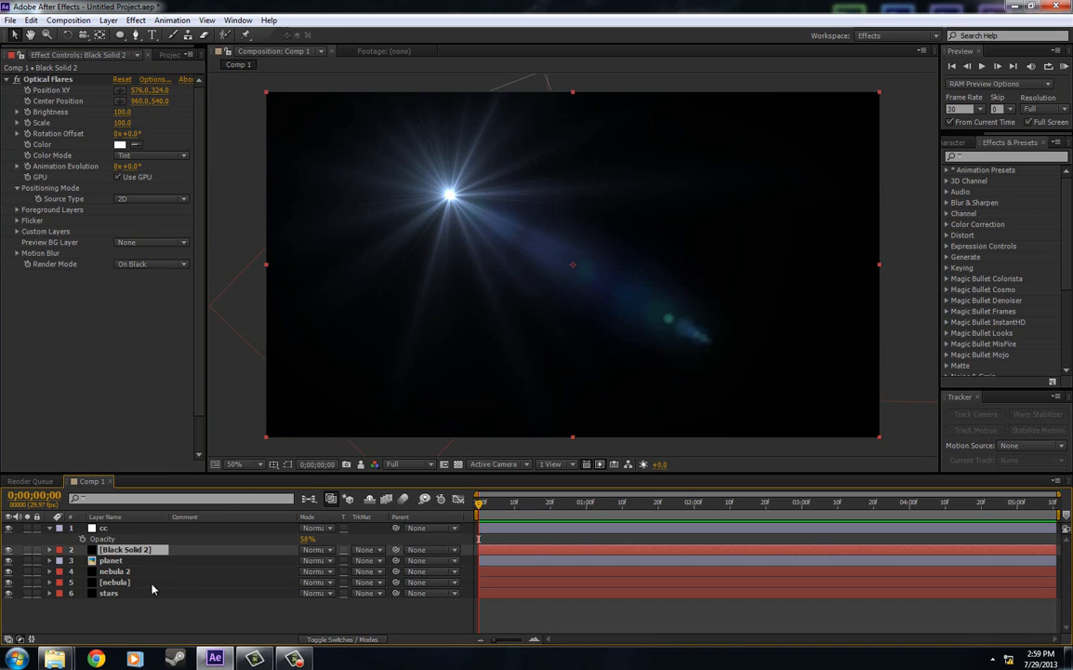
pyautogui.click(316, 550)
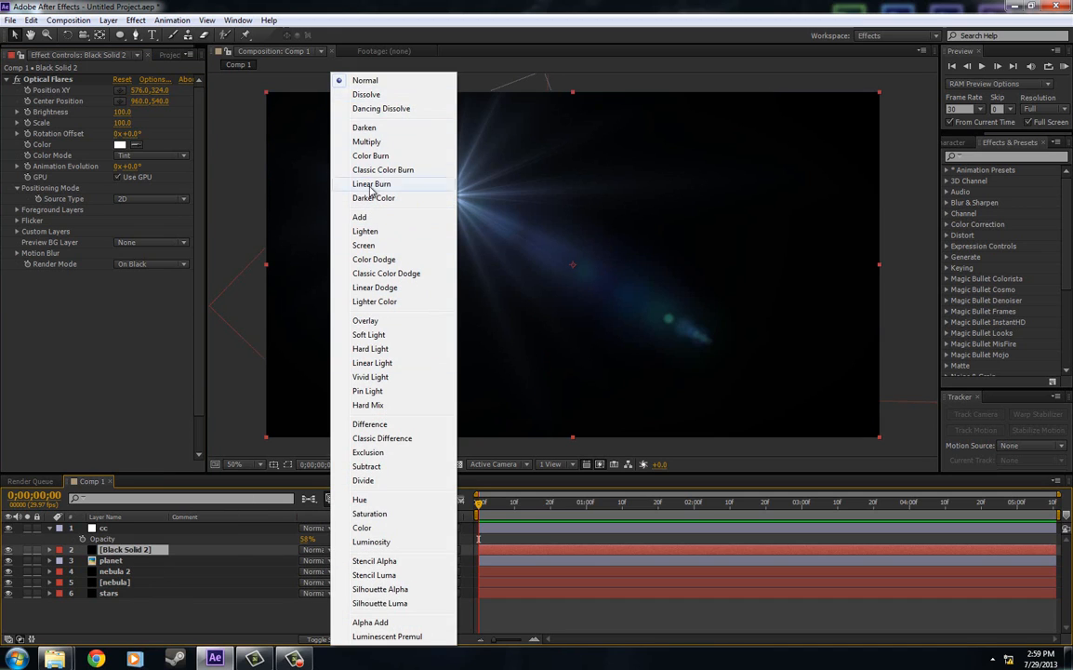
pyautogui.click(370, 244)
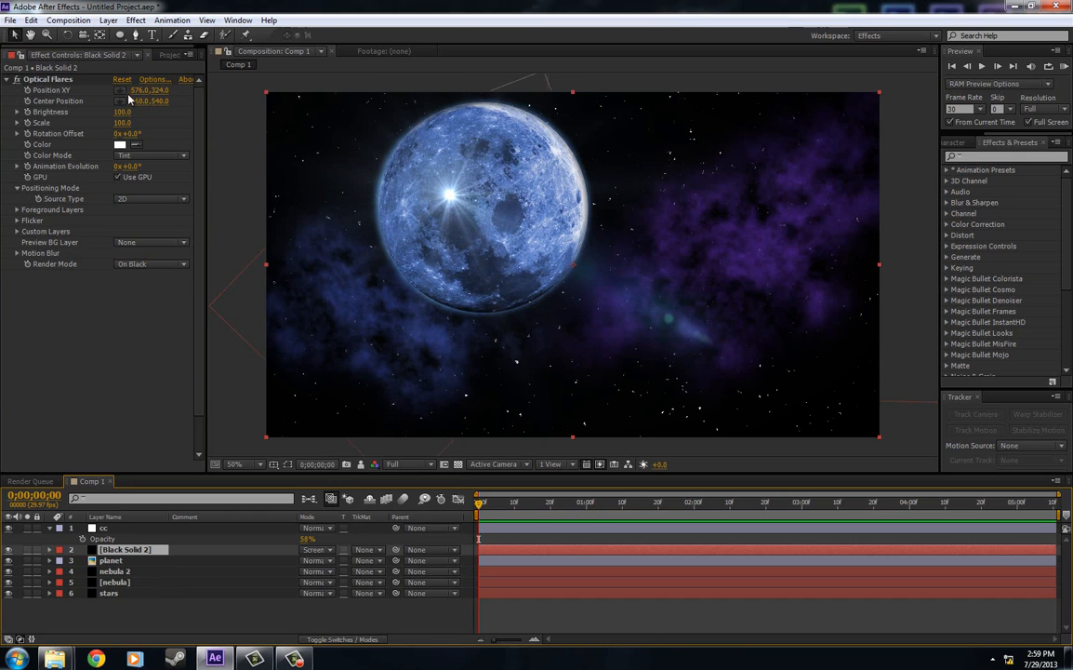
# Step: Place the flare source beyond the moon's upper right at about 1384, 6 and its center position on the moon at about 826, 514
pyautogui.click(61, 95)
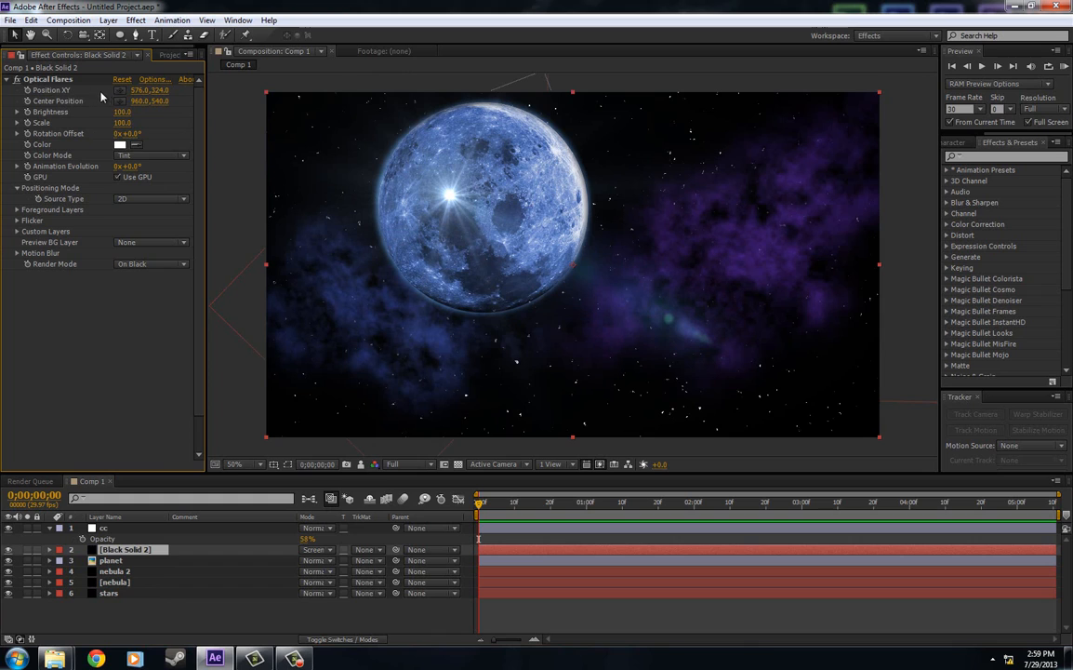
pyautogui.click(119, 90)
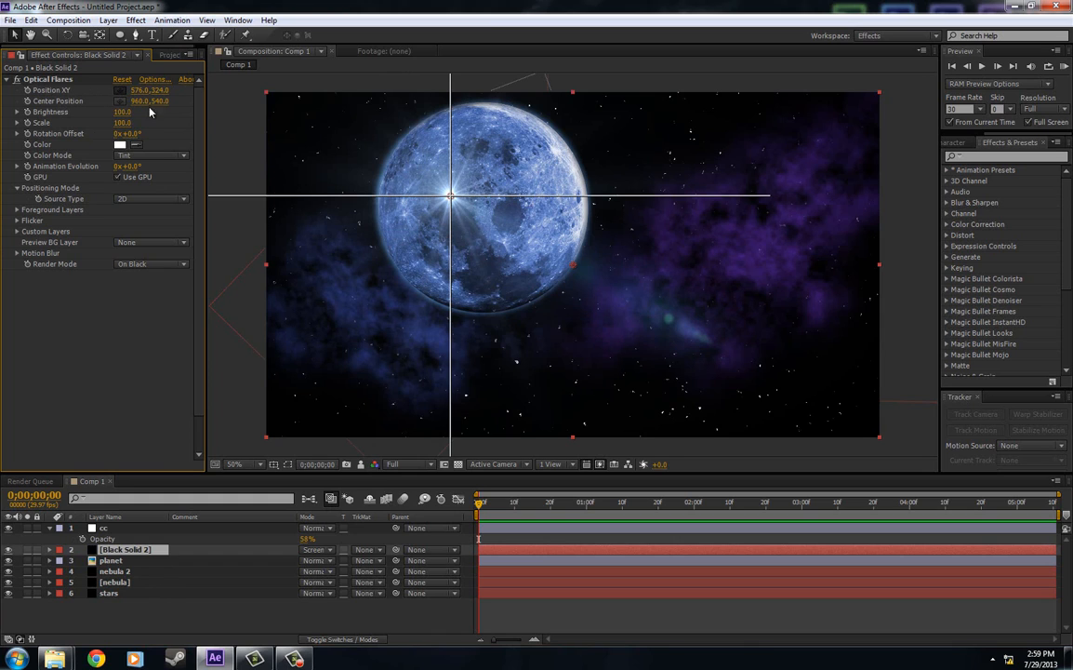
pyautogui.click(703, 93)
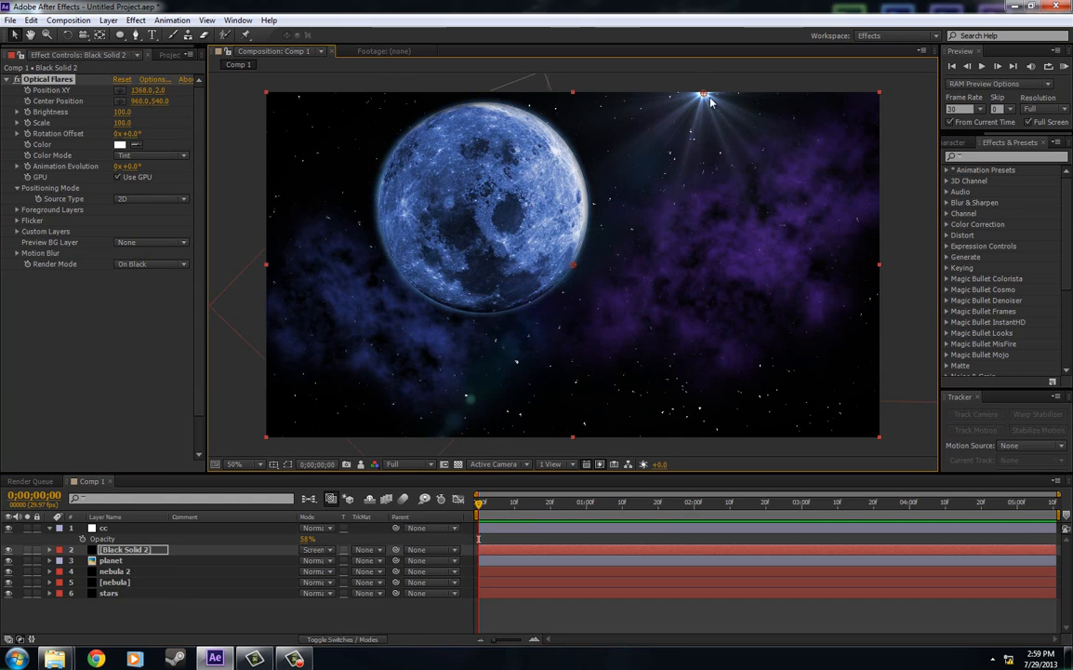
pyautogui.moveTo(703, 93); pyautogui.dragTo(709, 96)
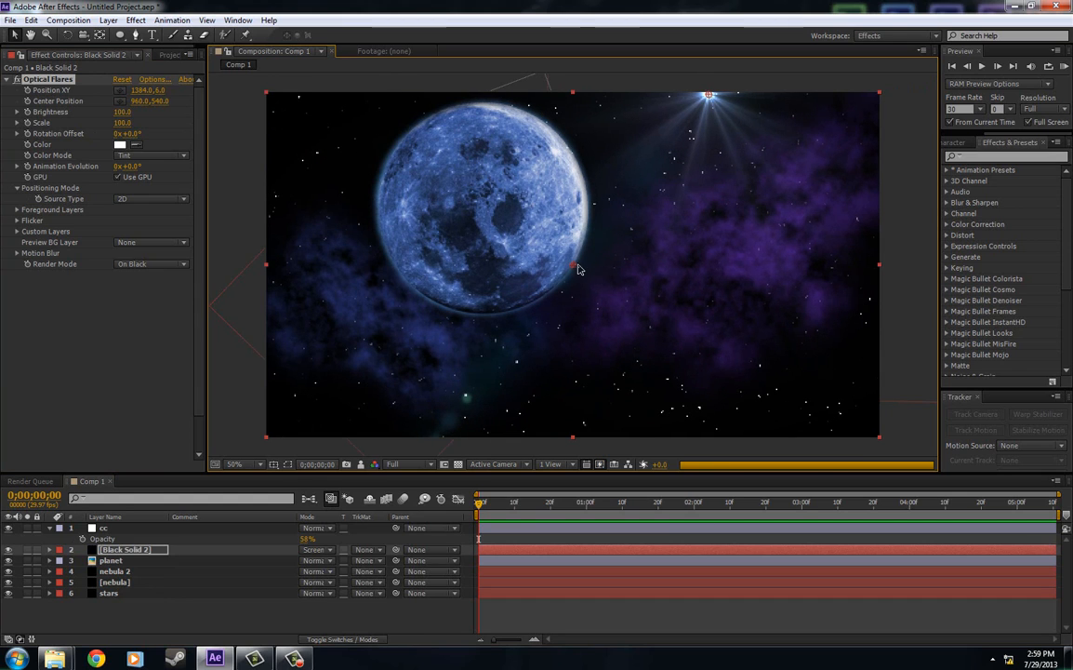
pyautogui.moveTo(570, 270); pyautogui.dragTo(532, 256)
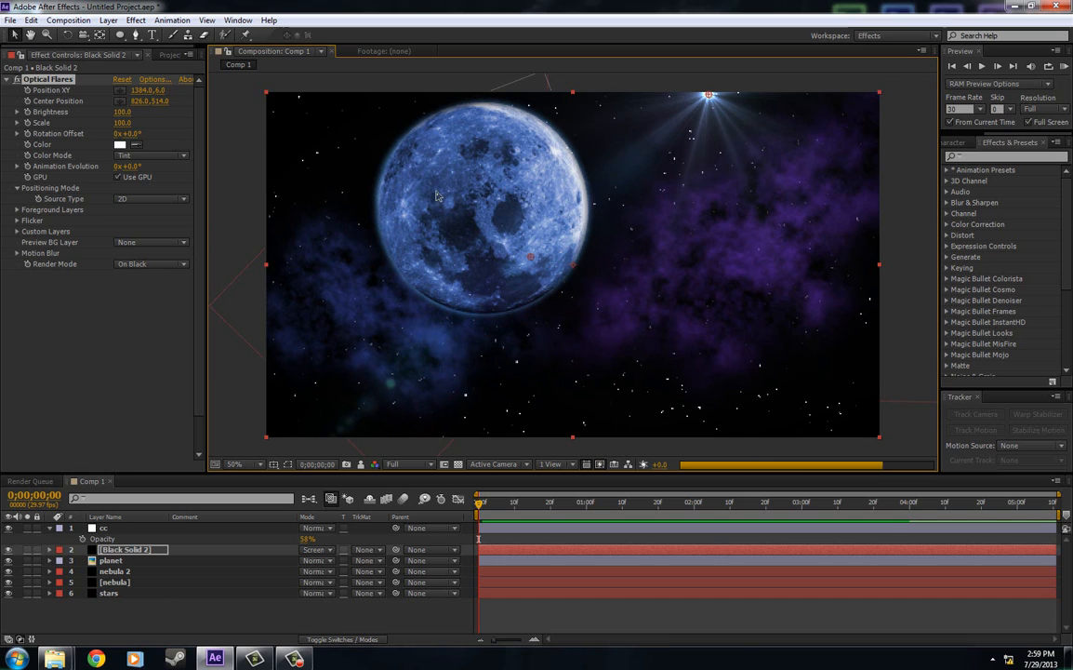
# Step: Set the flare's brightness to 350 and move its source just above the frame edge, to about 1388, -16
pyautogui.moveTo(125, 116); pyautogui.dragTo(141, 114)
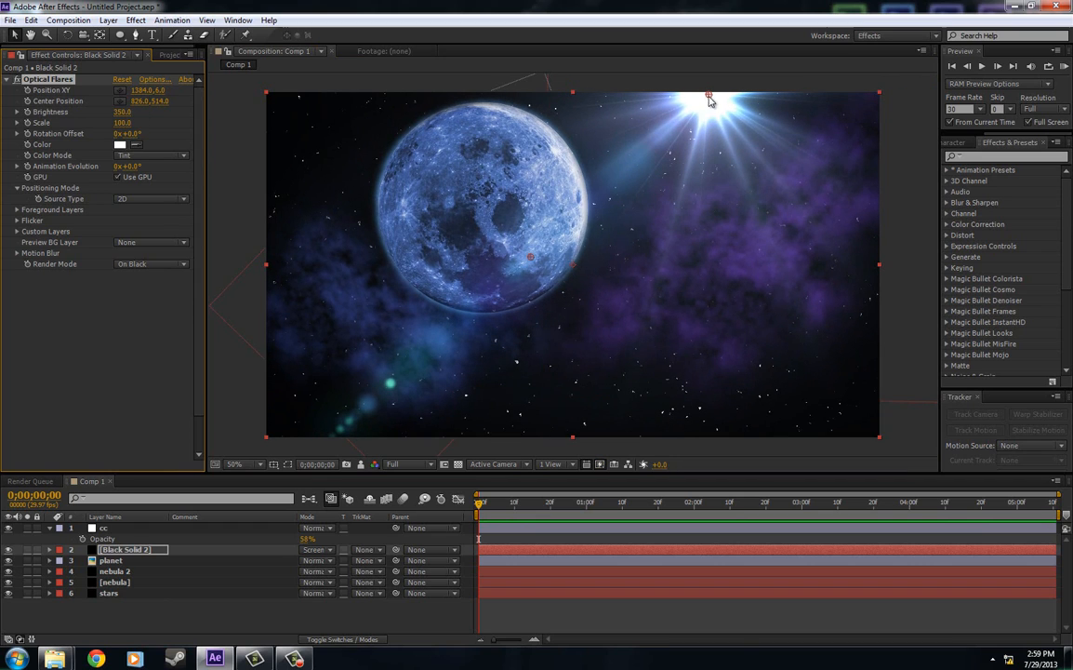
pyautogui.moveTo(709, 94); pyautogui.dragTo(713, 87)
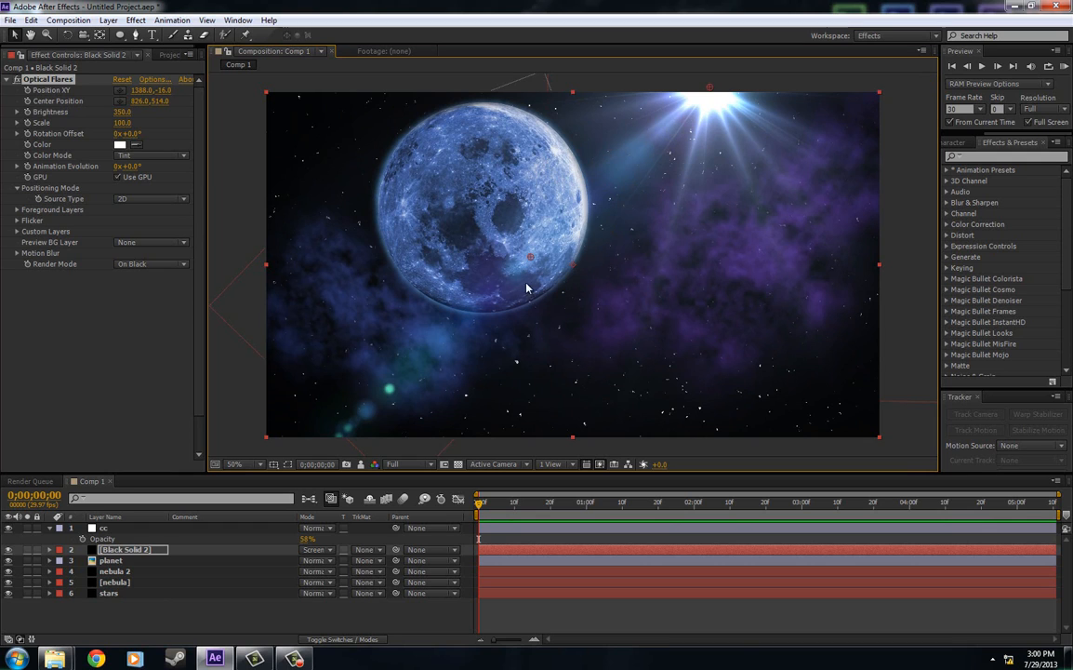
pyautogui.click(363, 464)
# Step: Tint the optical flare pale blue with the color A0B3D6
pyautogui.click(119, 145)
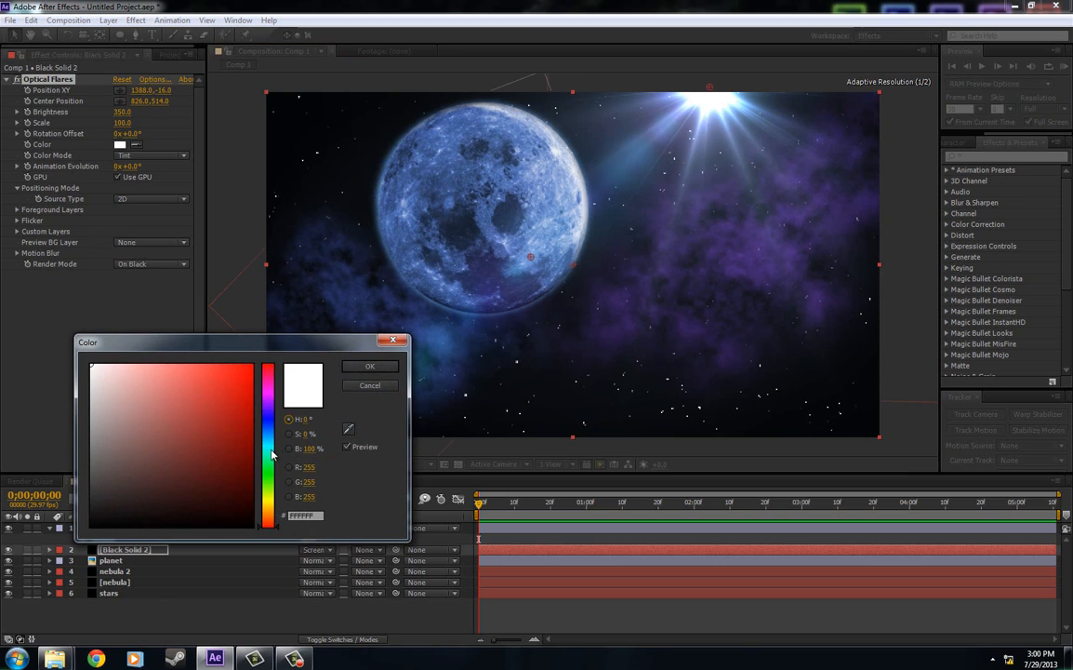
pyautogui.moveTo(267, 410); pyautogui.dragTo(267, 434)
pyautogui.moveTo(113, 376)
pyautogui.mouseDown()
pyautogui.moveTo(128, 369)
pyautogui.moveTo(101, 367)
pyautogui.moveTo(271, 422)
pyautogui.moveTo(102, 391)
pyautogui.moveTo(131, 390)
pyautogui.mouseUp()
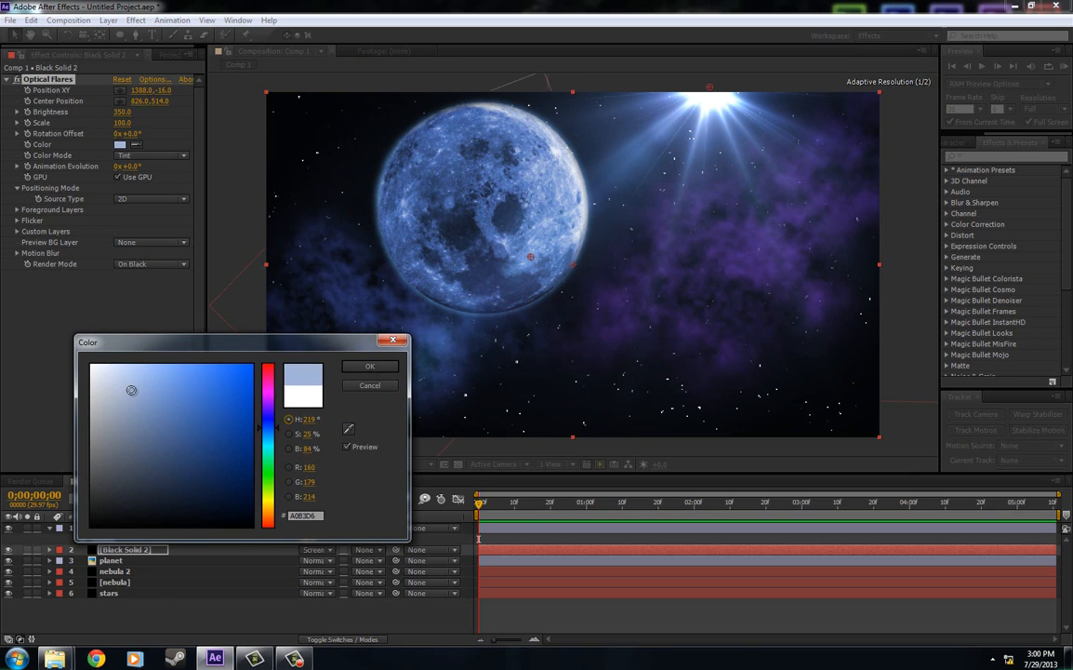
pyautogui.click(370, 366)
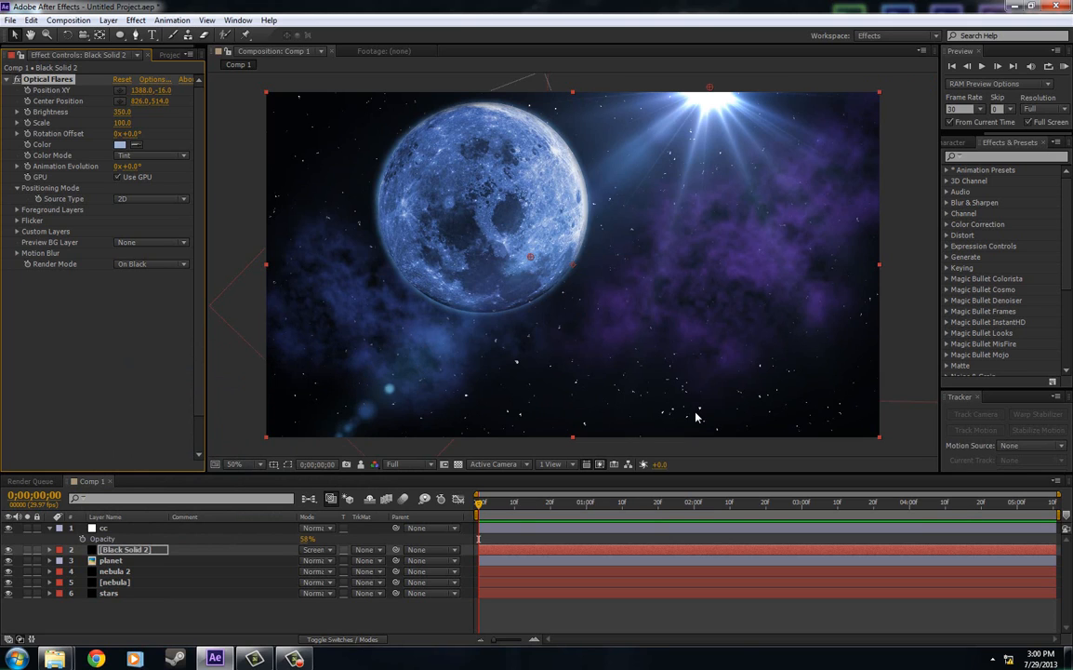
# Step: Compare the scene with and without the cc adjustment layer by toggling its visibility
pyautogui.click(104, 528)
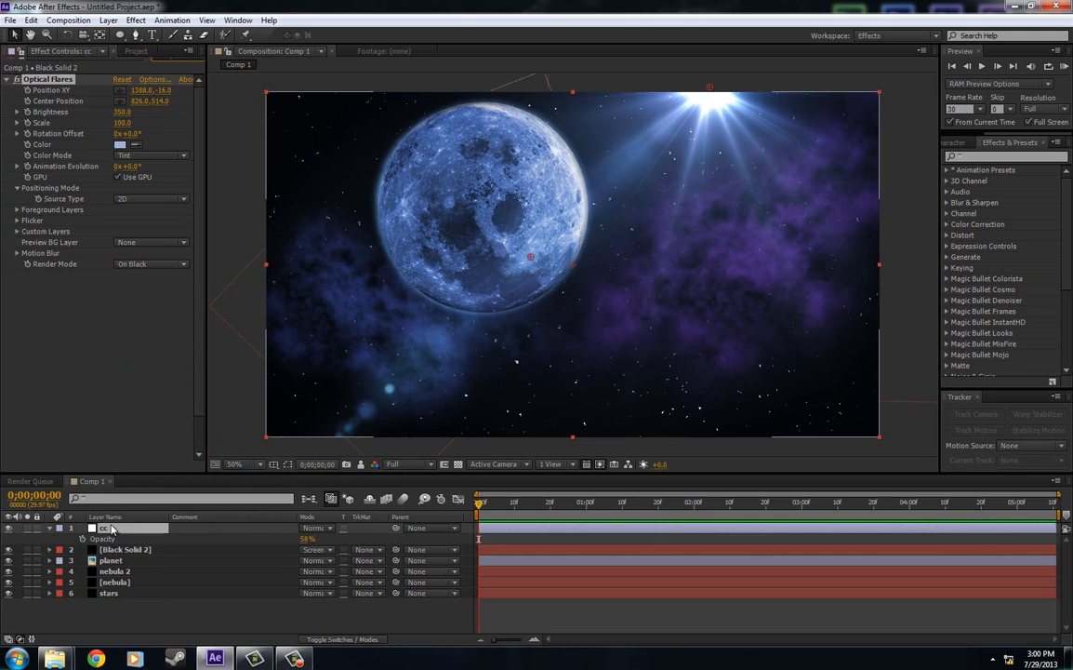
pyautogui.click(9, 529)
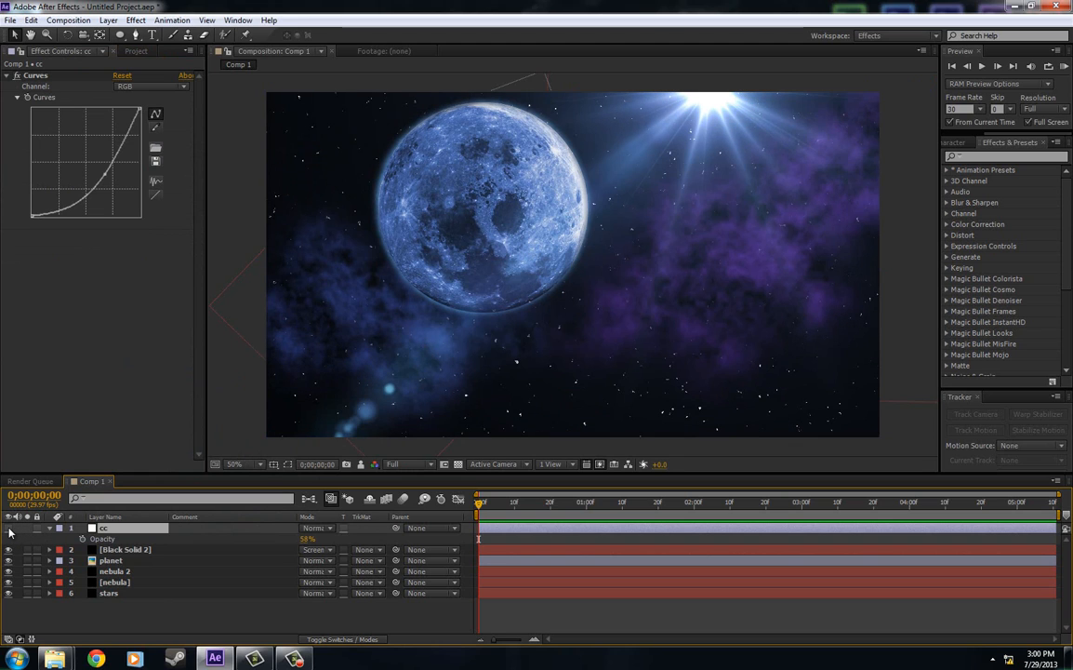
pyautogui.click(9, 530)
pyautogui.click(9, 529)
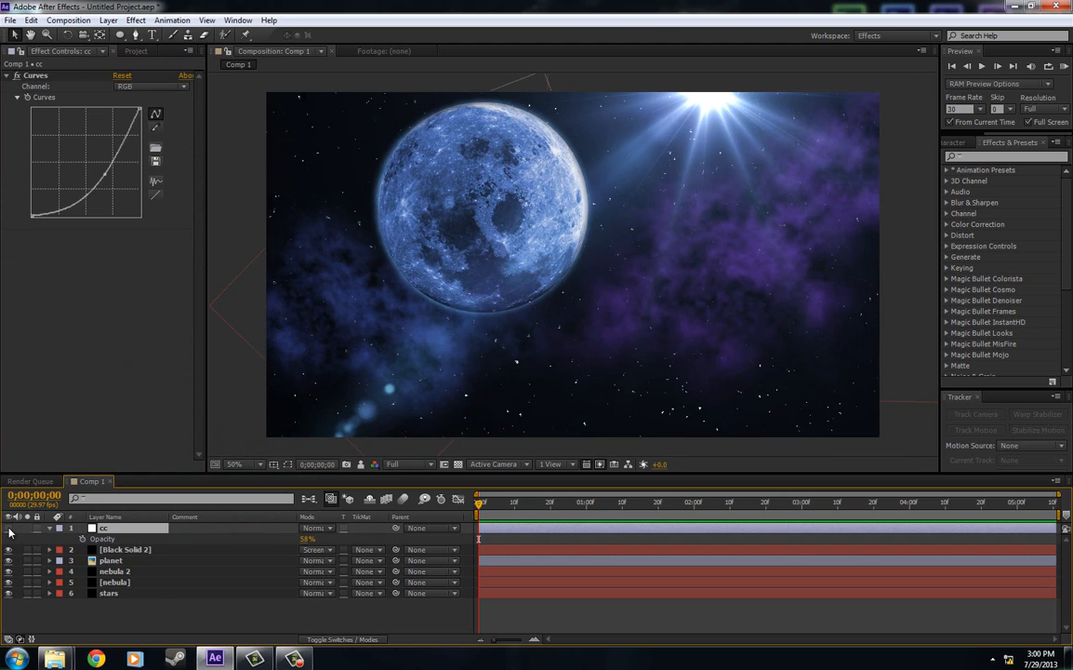
pyautogui.click(9, 530)
# Step: Duplicate the optical flare layer Black Solid 2 and rename the lower copy "light"
pyautogui.click(130, 550)
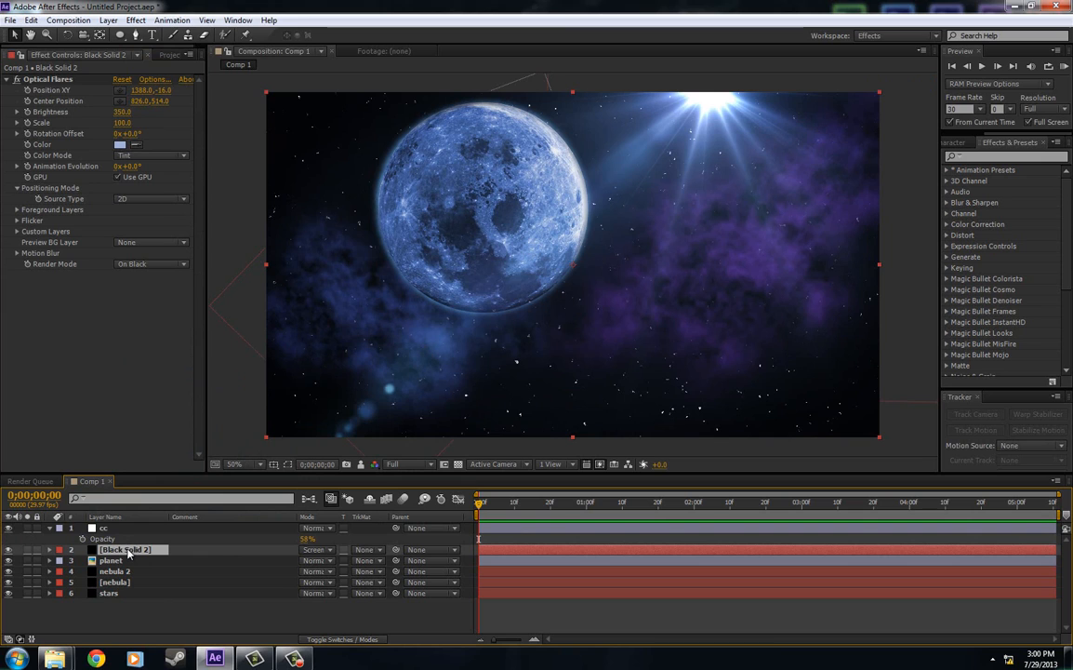
pyautogui.hotkey('ctrl', 'd')
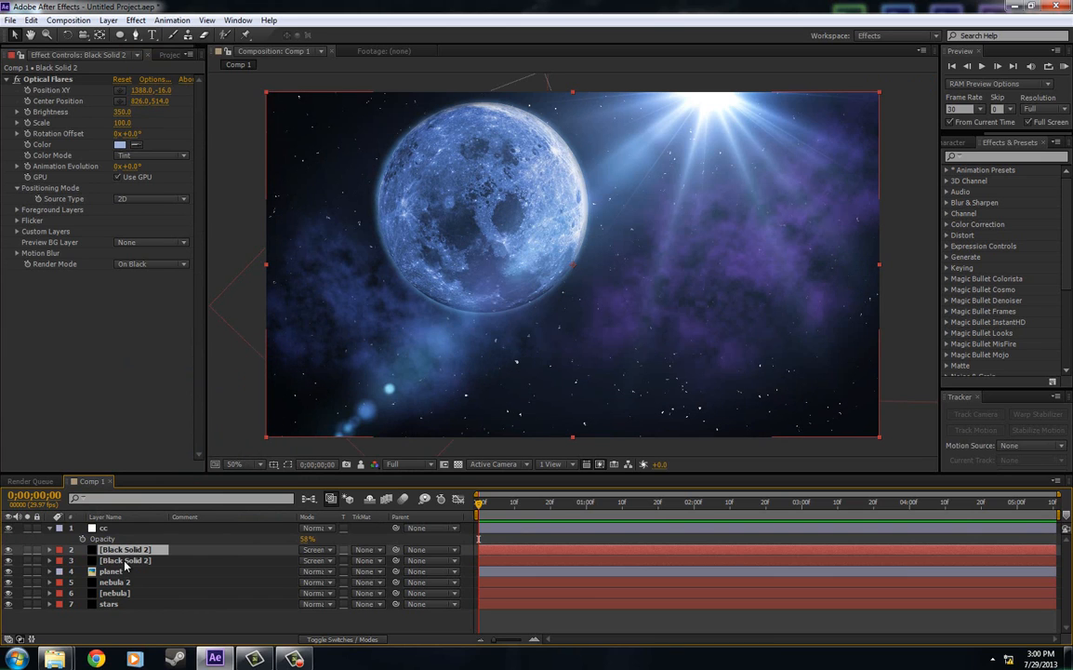
pyautogui.click(136, 562)
pyautogui.press('Return')
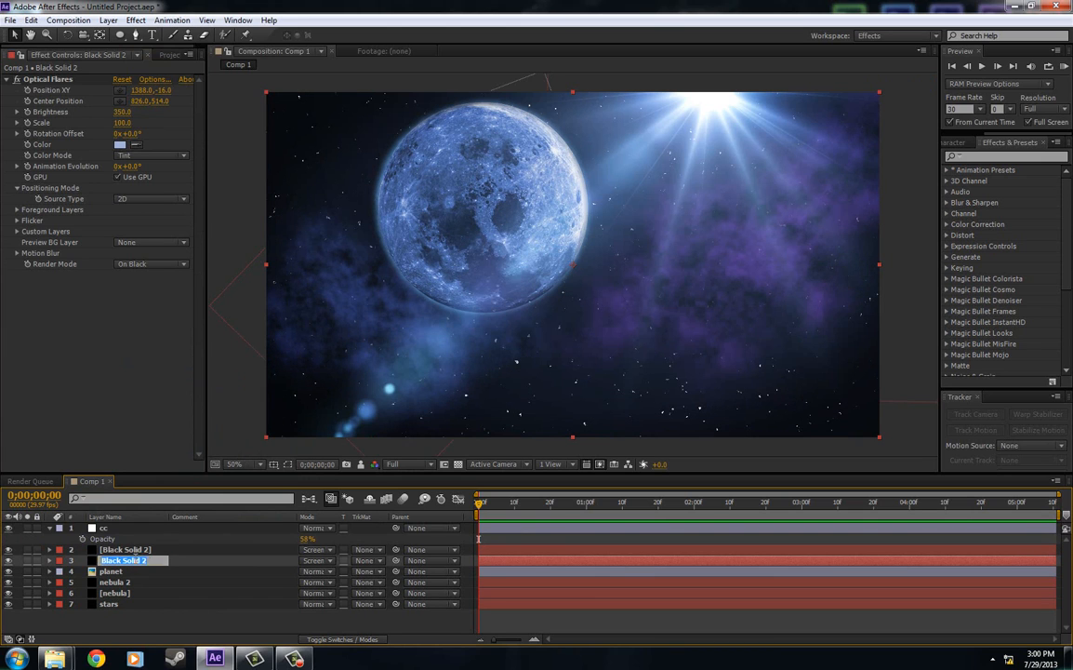
pyautogui.press('BackSpace')
pyautogui.write('light')
pyautogui.press('Return')
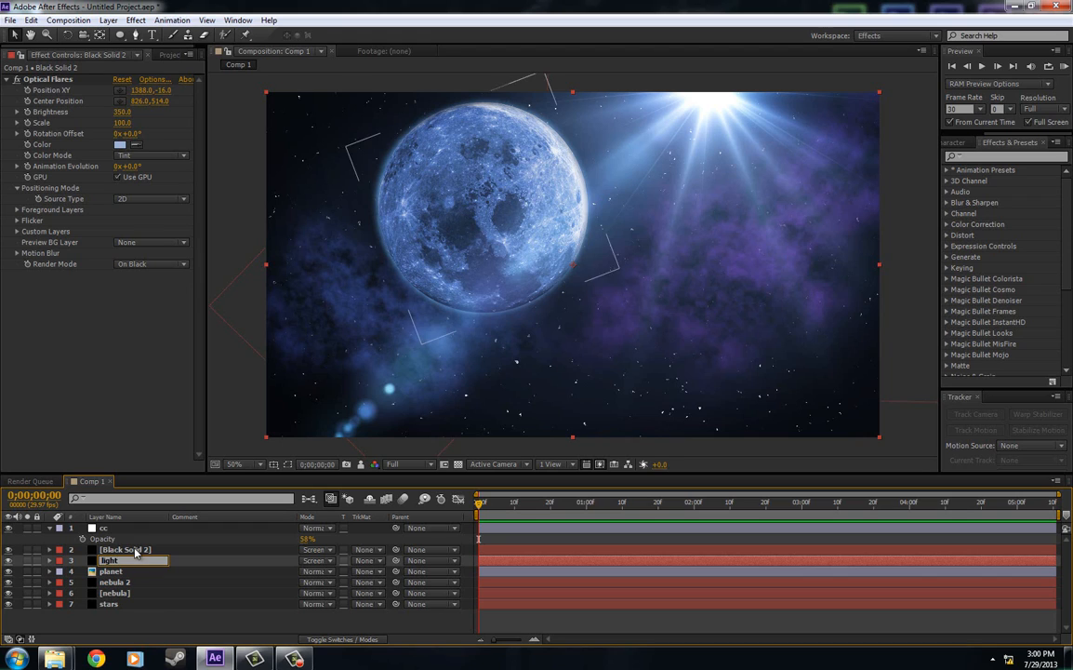
# Step: Rename the upper flare layer "light 2" and place its flare source on the frame's lower left edge at about 2, 822
pyautogui.click(133, 551)
pyautogui.press('BackSpace')
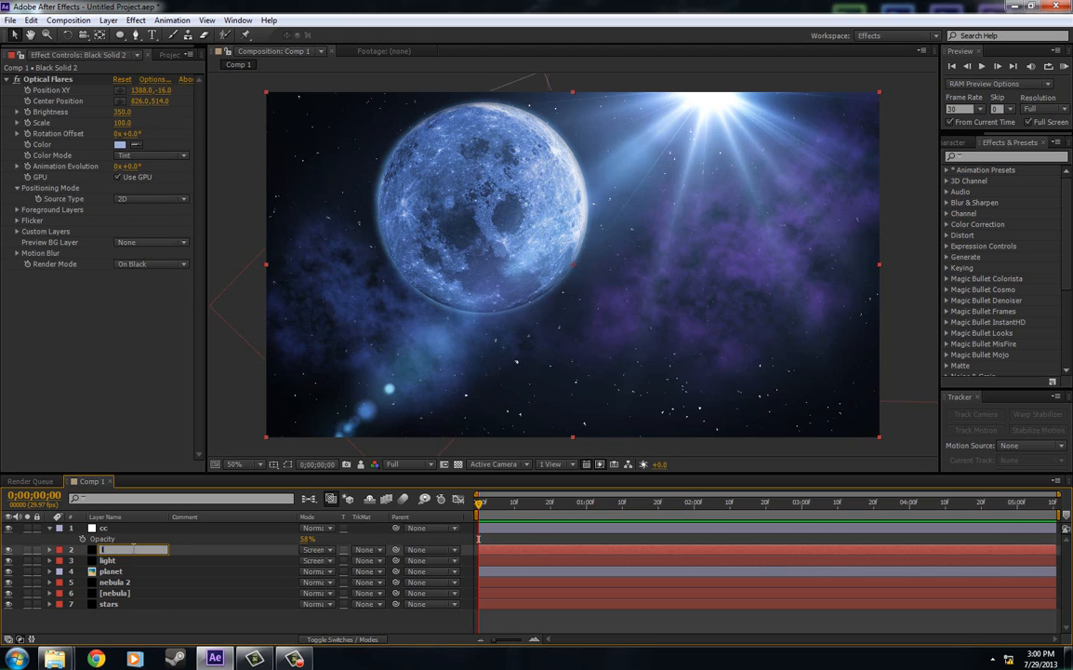
pyautogui.write('light 2')
pyautogui.press('Return')
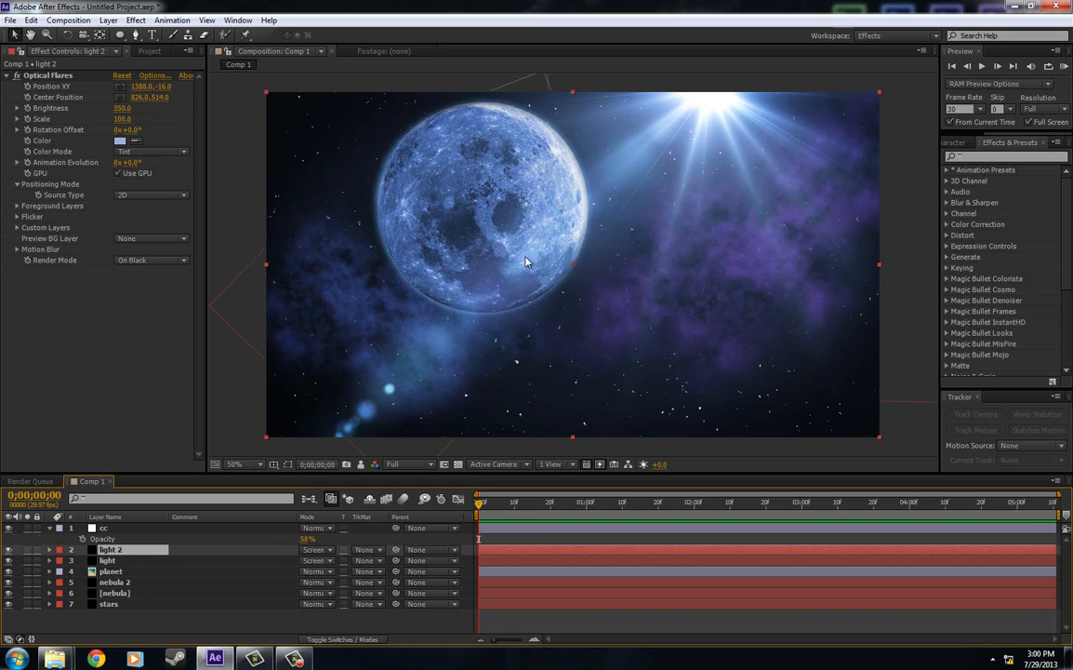
pyautogui.click(121, 87)
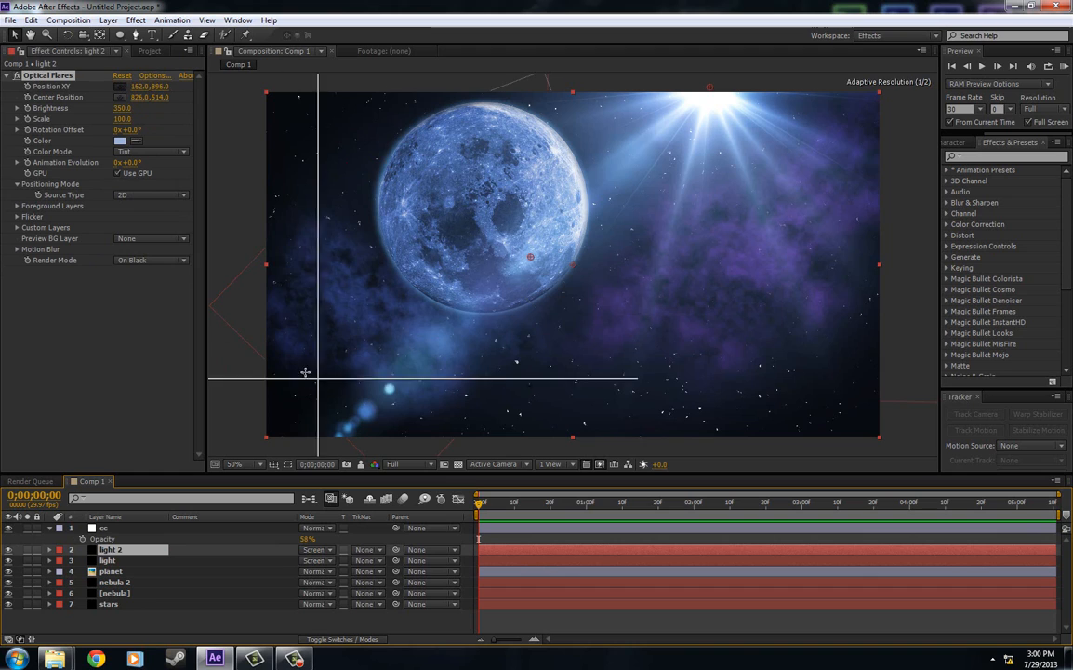
pyautogui.click(266, 358)
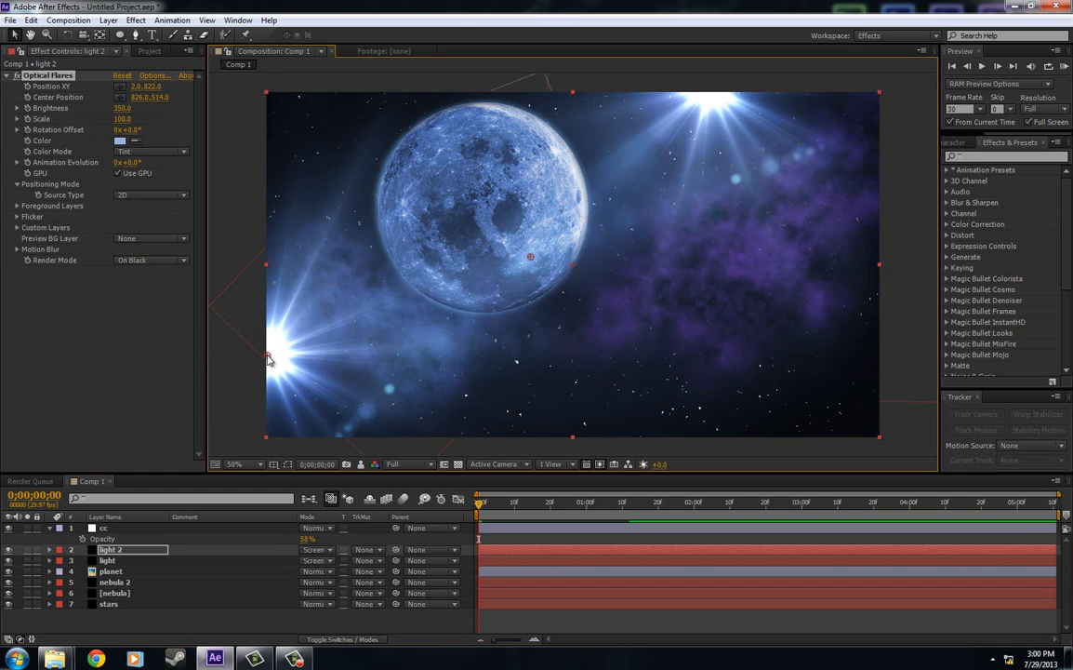
# Step: Open the Optical Flares options for light 2, enlarge the window and browse the Light preset folder
pyautogui.click(153, 80)
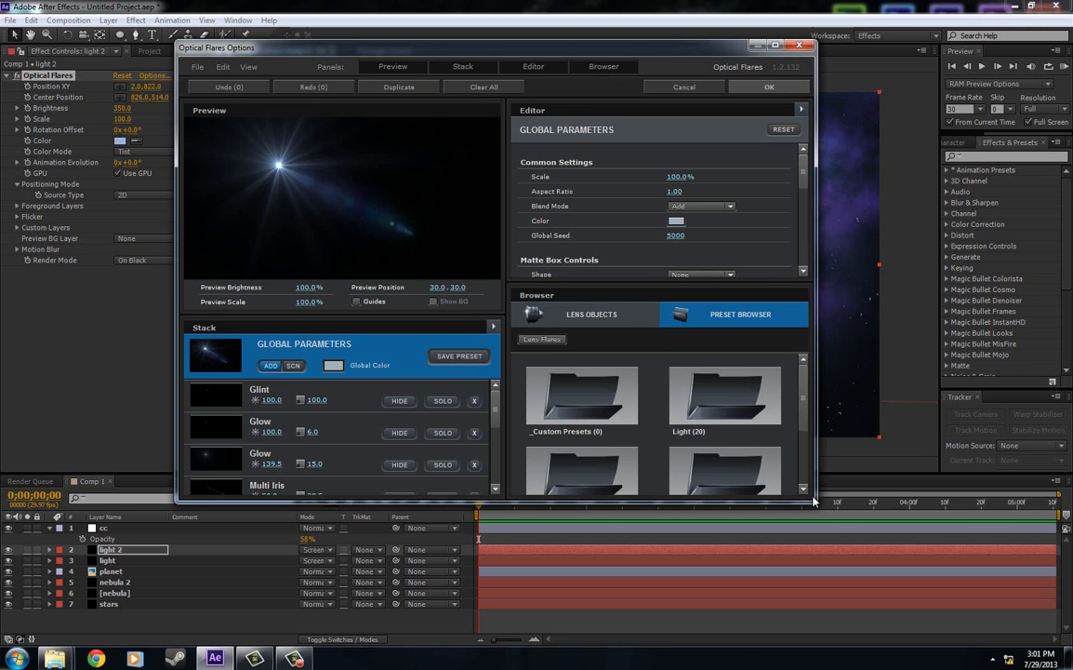
pyautogui.moveTo(814, 549); pyautogui.dragTo(802, 504)
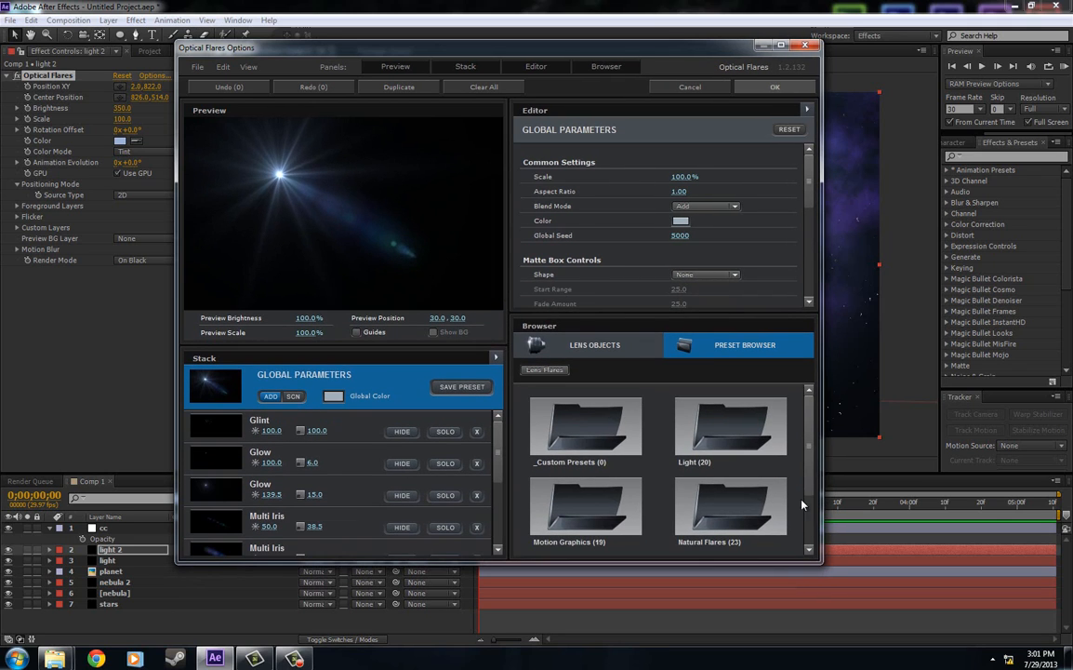
pyautogui.moveTo(810, 443)
pyautogui.mouseDown()
pyautogui.moveTo(809, 455)
pyautogui.moveTo(804, 445)
pyautogui.mouseUp()
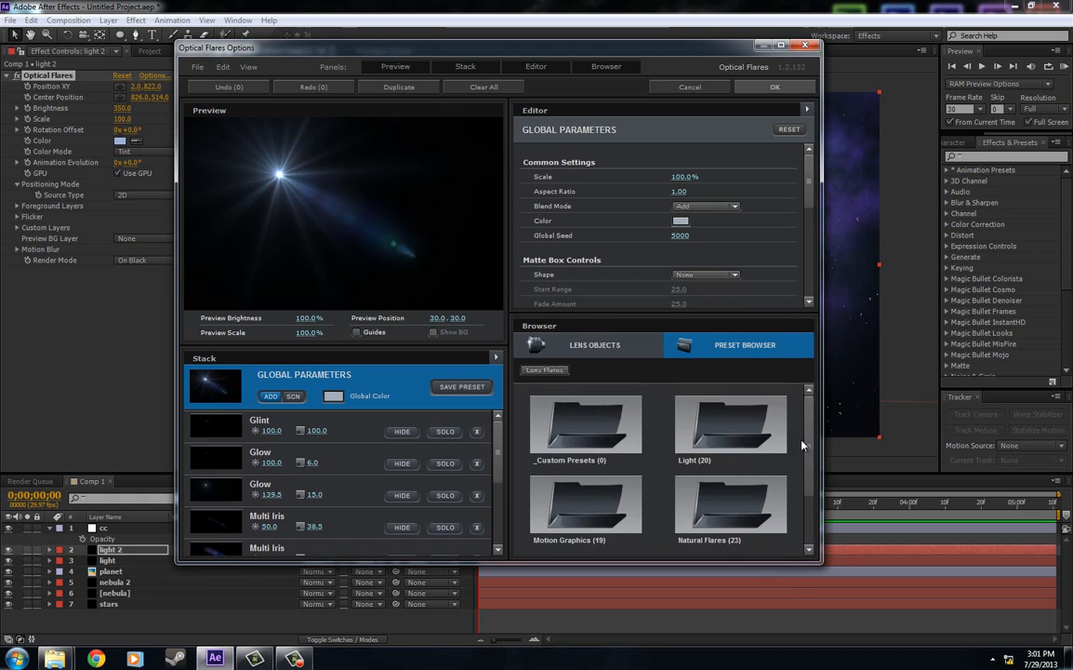
pyautogui.doubleClick(727, 424)
pyautogui.scroll(-1, 651, 428)
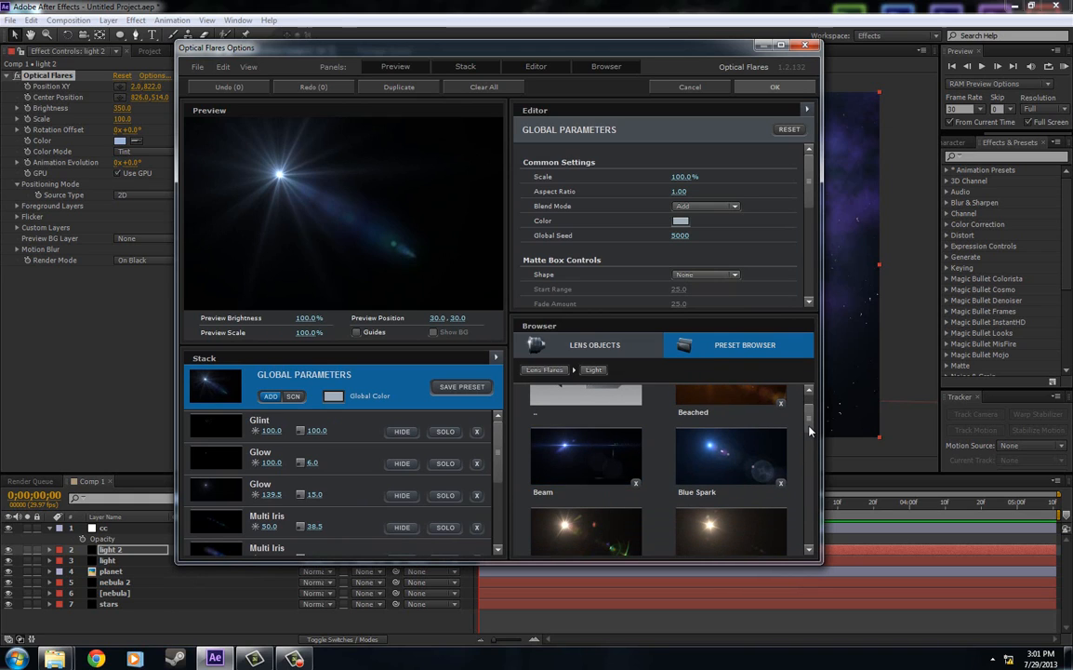
pyautogui.moveTo(810, 430); pyautogui.dragTo(794, 389)
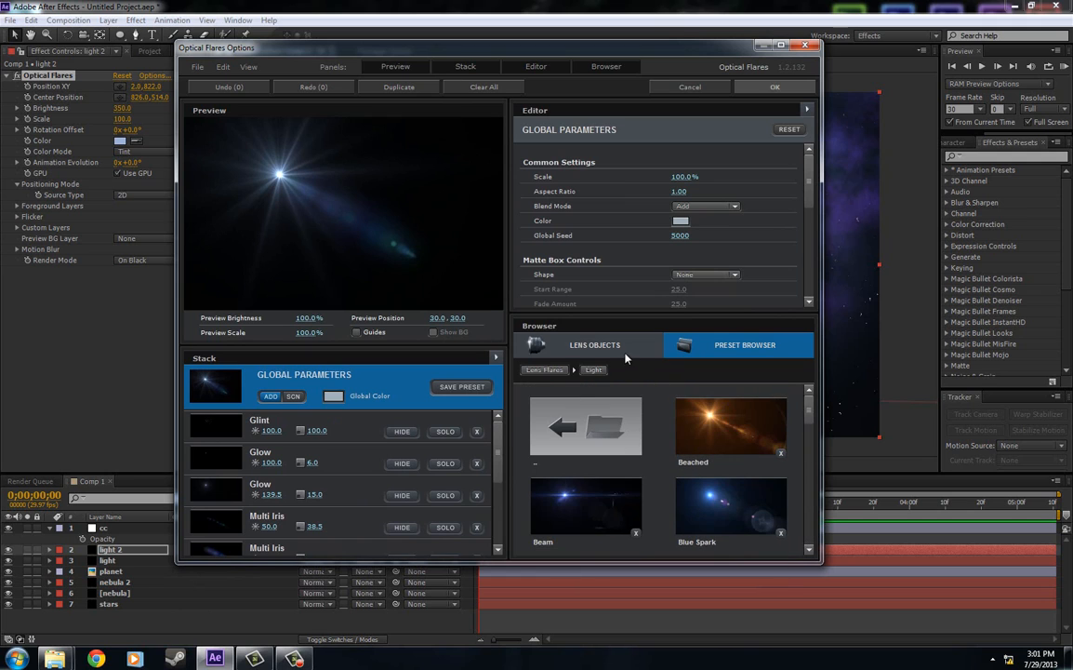
pyautogui.click(626, 357)
pyautogui.click(694, 350)
pyautogui.click(634, 450)
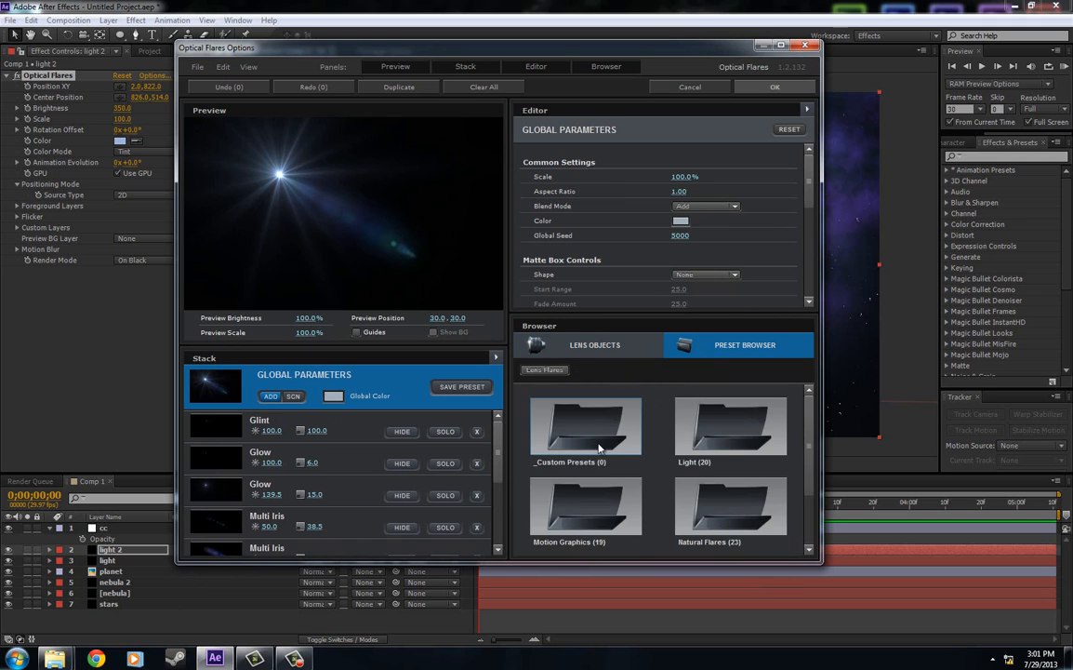
# Step: Try the Sankor 16 and Side Anamorphic presets from the Natural Flares folder on light 2
pyautogui.scroll(-1, 715, 477)
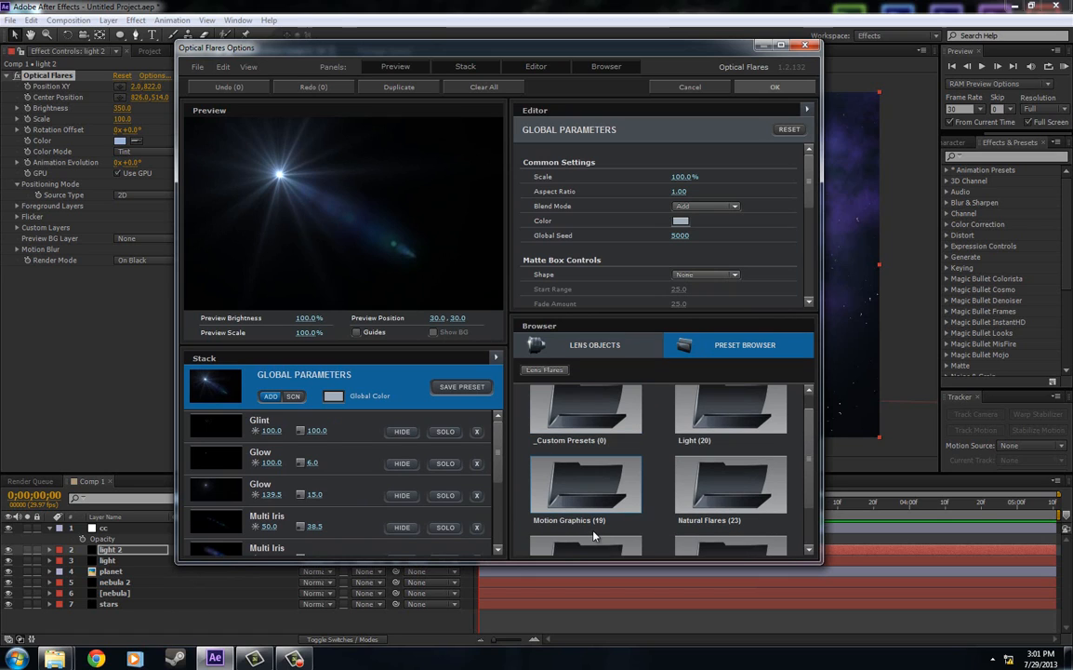
pyautogui.click(712, 485)
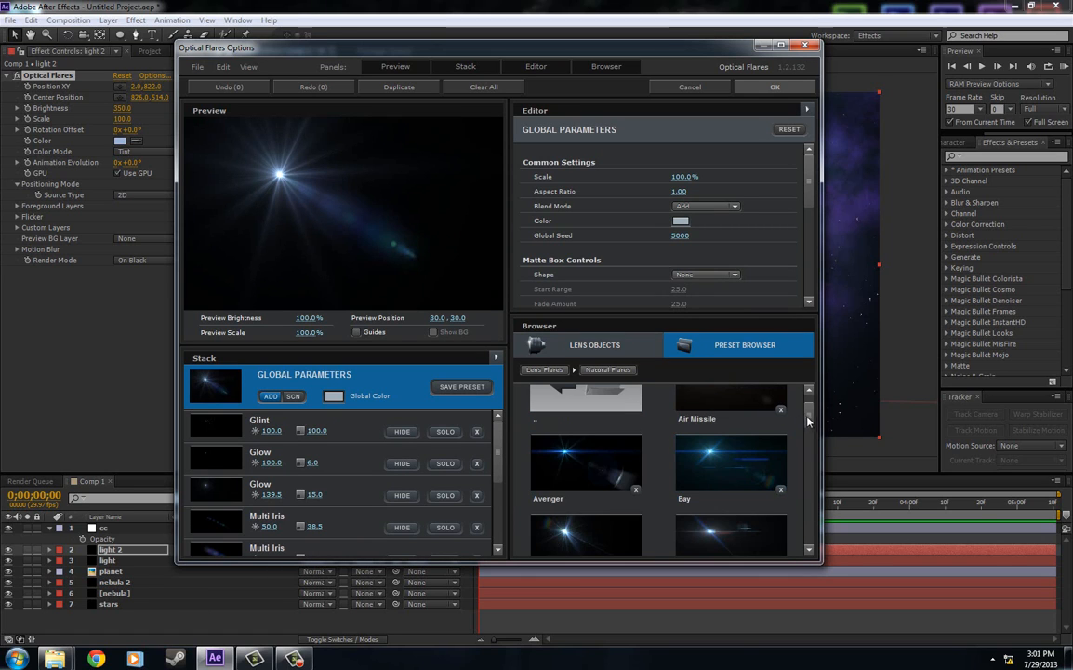
pyautogui.moveTo(807, 420); pyautogui.dragTo(786, 535)
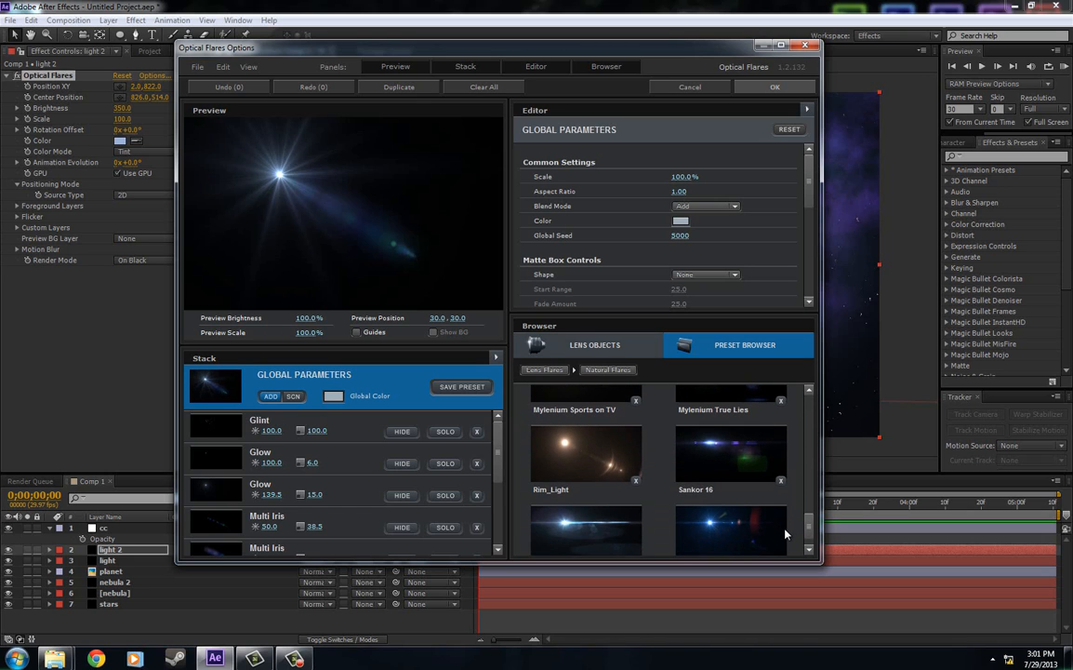
pyautogui.click(723, 465)
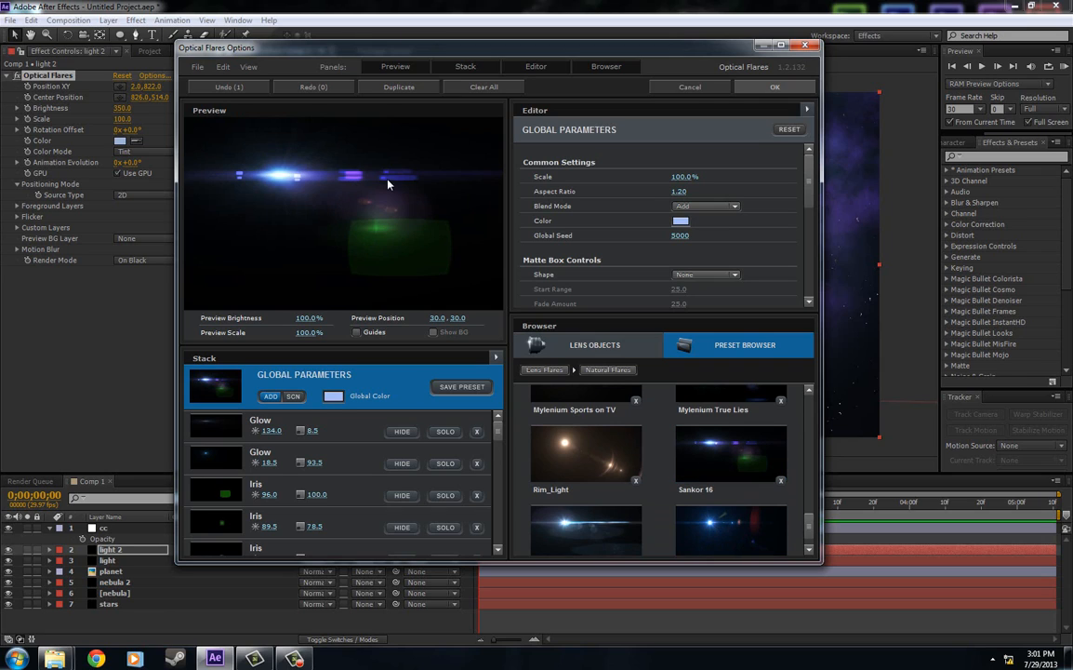
pyautogui.moveTo(806, 524); pyautogui.dragTo(805, 532)
pyautogui.click(628, 498)
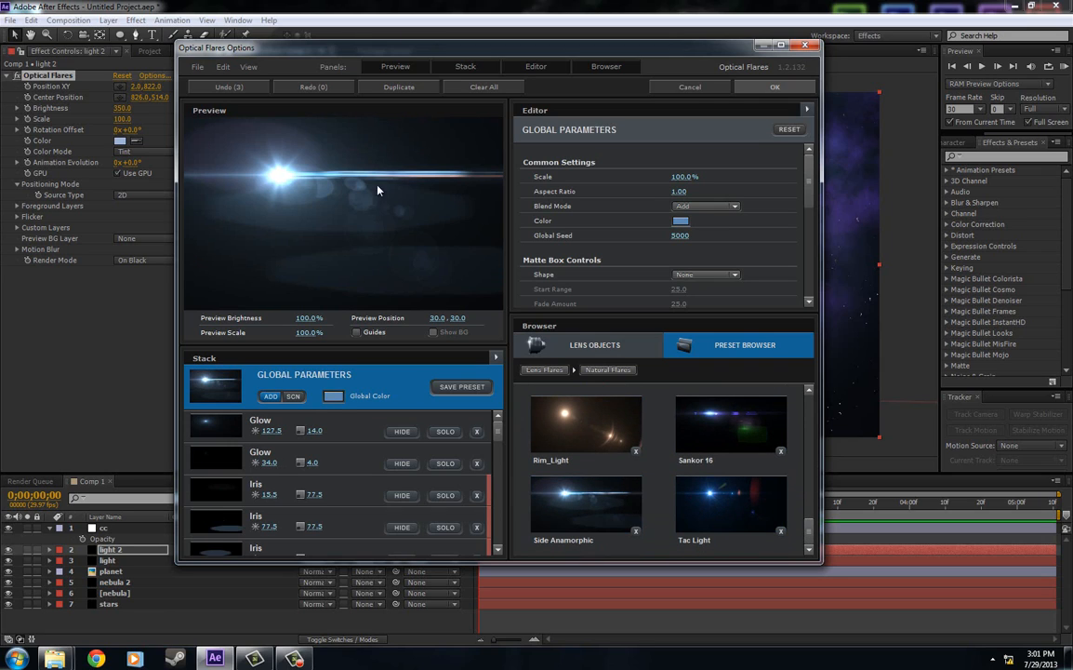
# Step: Apply the Glamour preset from the Pro Presets 2 folder to the light 2 flare
pyautogui.click(619, 350)
pyautogui.click(711, 346)
pyautogui.click(561, 373)
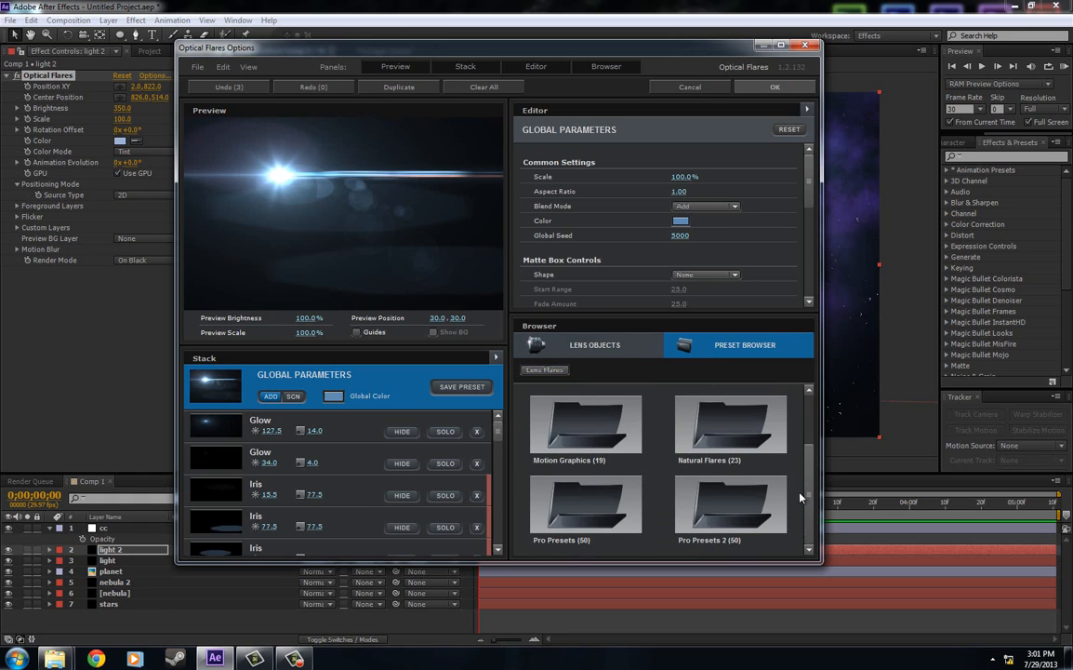
pyautogui.click(707, 508)
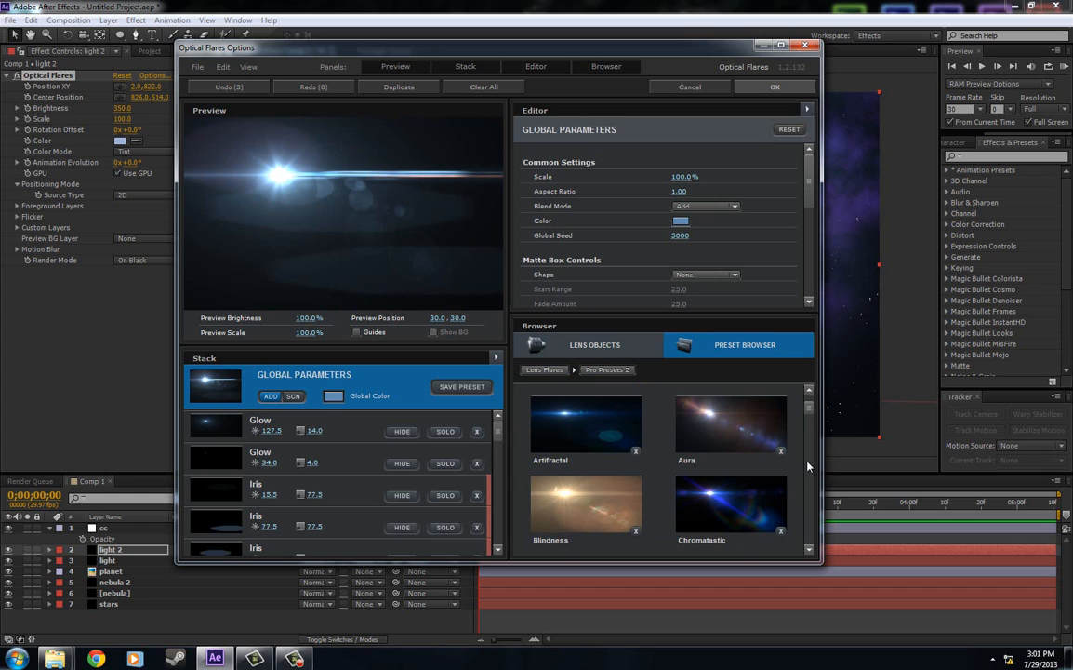
pyautogui.moveTo(810, 408); pyautogui.dragTo(807, 438)
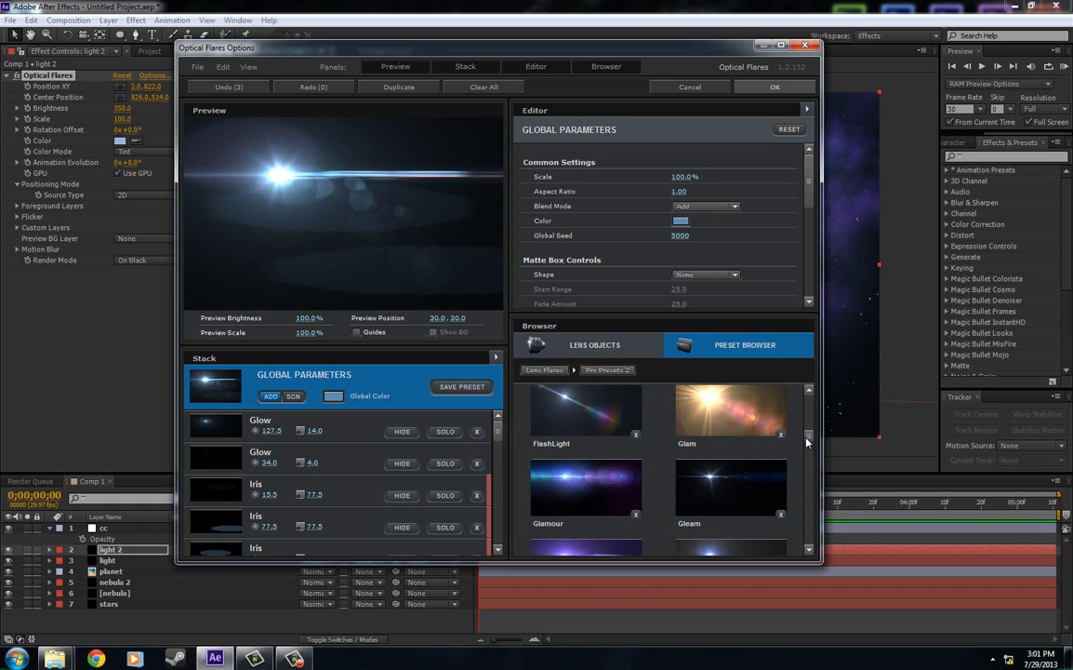
pyautogui.click(577, 493)
pyautogui.click(780, 91)
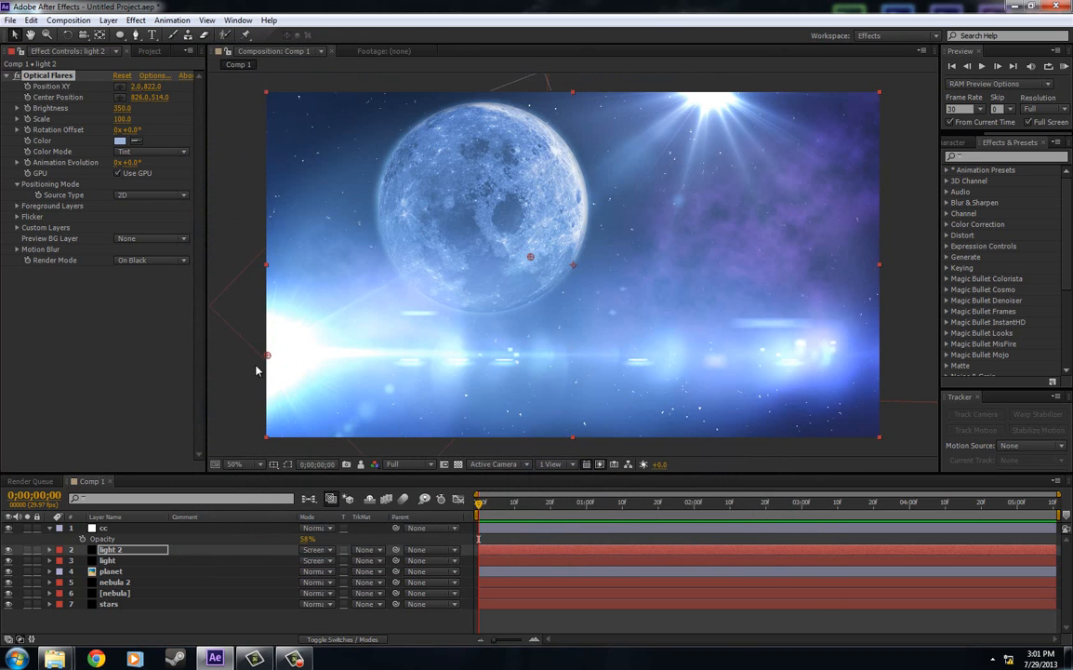
# Step: Nudge light 2's flare source to about 0, 830 and set its brightness to 70
pyautogui.moveTo(267, 354); pyautogui.dragTo(267, 361)
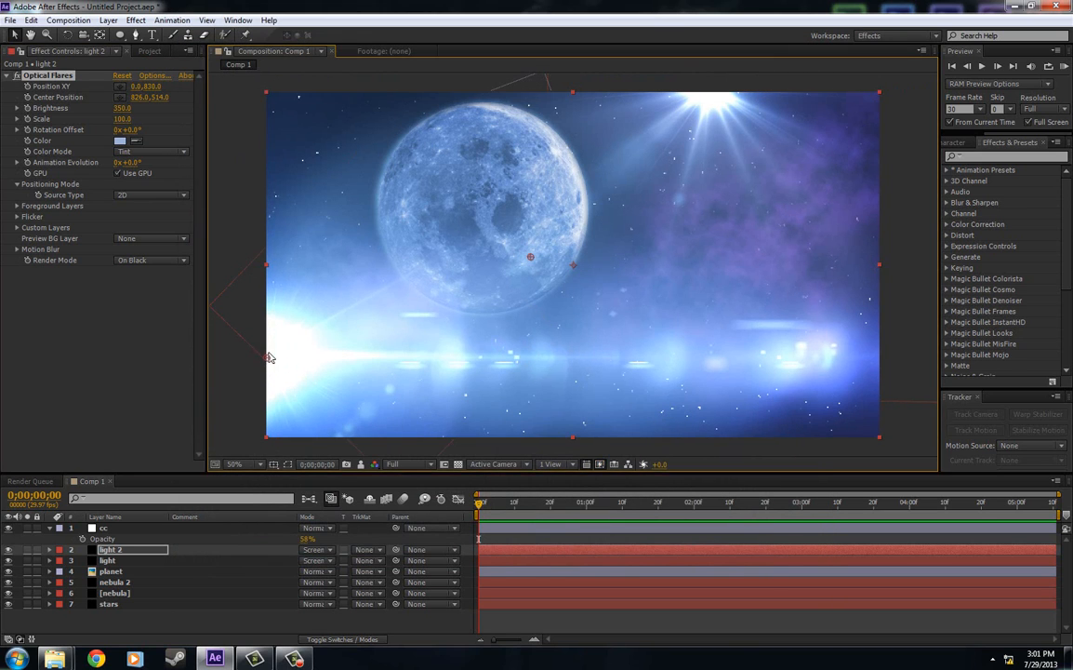
pyautogui.moveTo(118, 108); pyautogui.dragTo(103, 109)
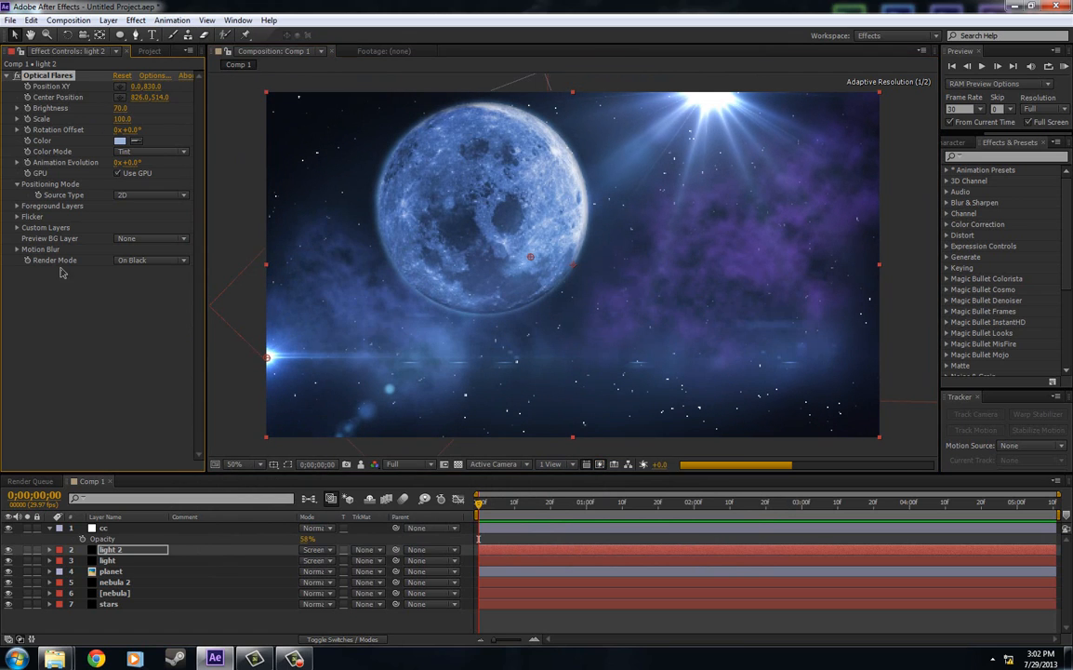
# Step: Tint the light 2 flare pale violet-blue with the color CFCAF9
pyautogui.click(120, 141)
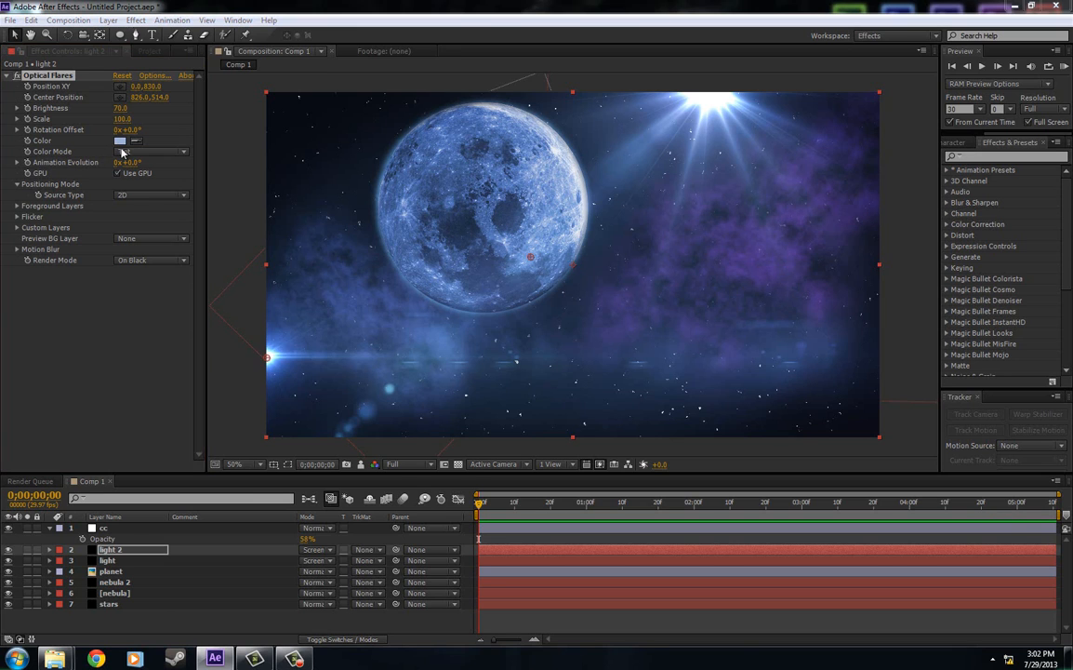
pyautogui.moveTo(168, 356); pyautogui.dragTo(195, 474)
pyautogui.moveTo(295, 546); pyautogui.dragTo(295, 486)
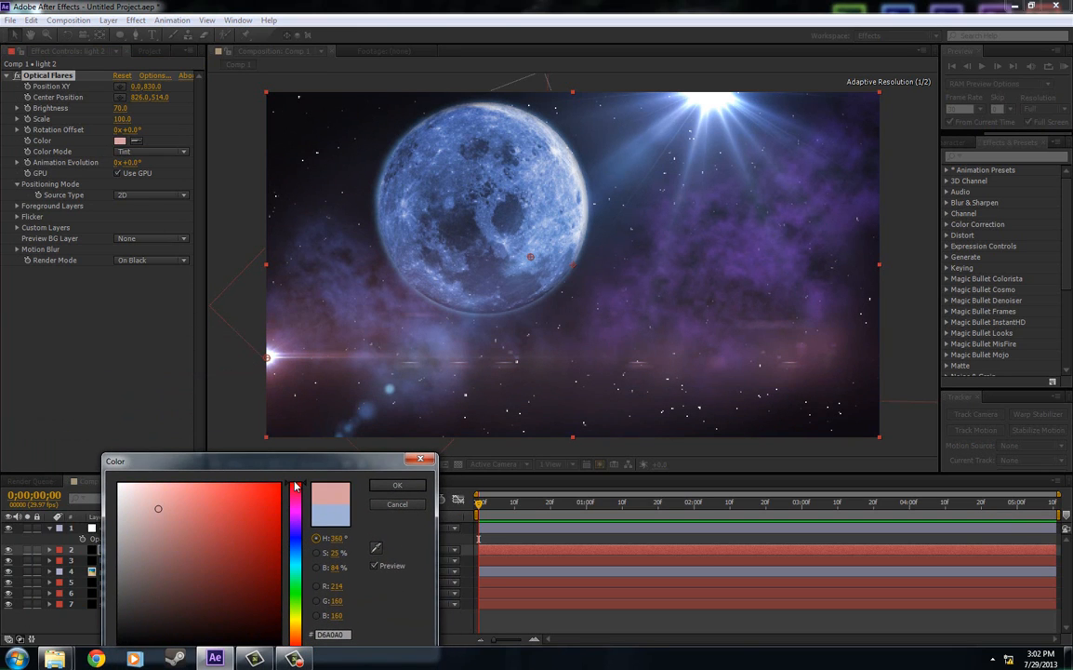
pyautogui.click(294, 527)
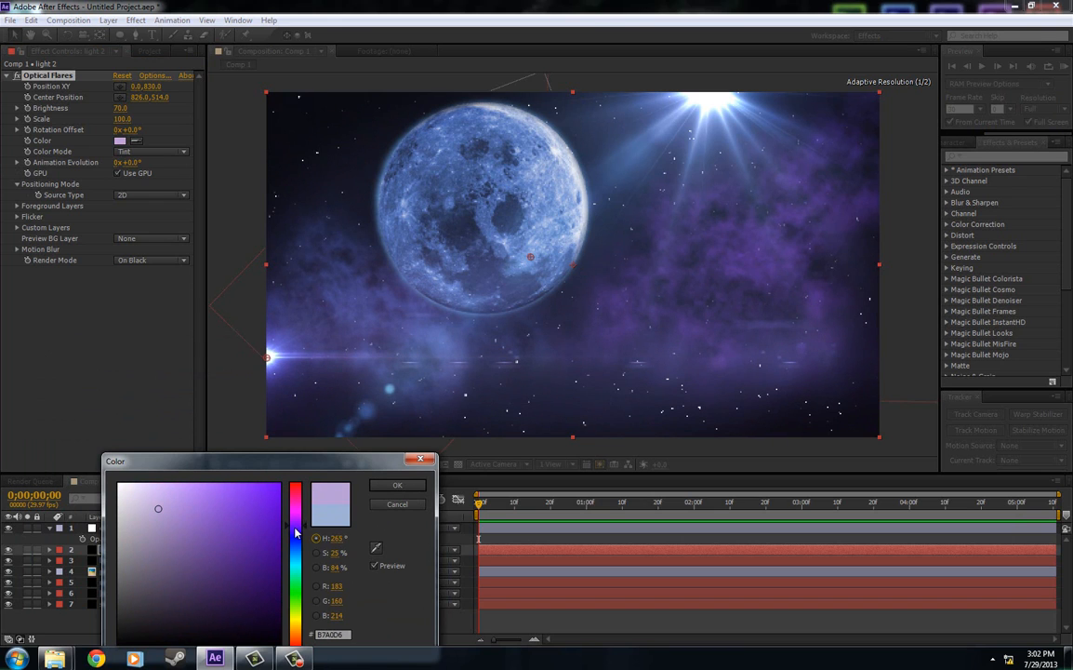
pyautogui.moveTo(296, 532)
pyautogui.mouseDown()
pyautogui.moveTo(290, 614)
pyautogui.moveTo(295, 578)
pyautogui.mouseUp()
pyautogui.moveTo(170, 522)
pyautogui.mouseDown()
pyautogui.moveTo(195, 526)
pyautogui.moveTo(160, 500)
pyautogui.mouseUp()
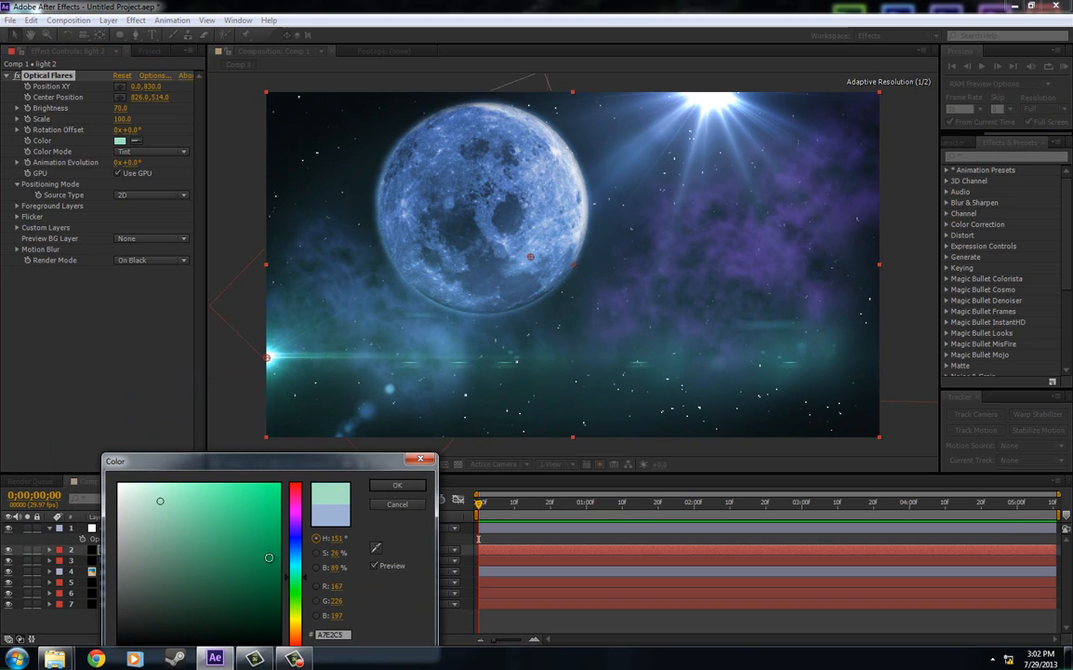
pyautogui.moveTo(287, 586); pyautogui.dragTo(292, 549)
pyautogui.moveTo(159, 500)
pyautogui.mouseDown()
pyautogui.moveTo(179, 504)
pyautogui.moveTo(146, 486)
pyautogui.mouseUp()
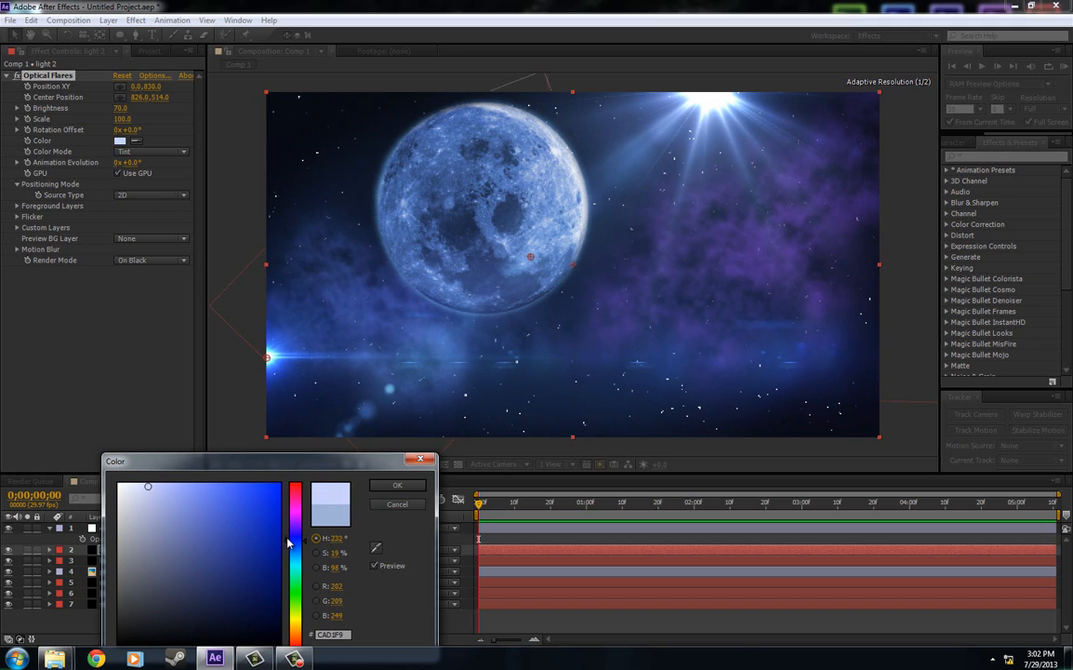
pyautogui.moveTo(287, 543); pyautogui.dragTo(288, 540)
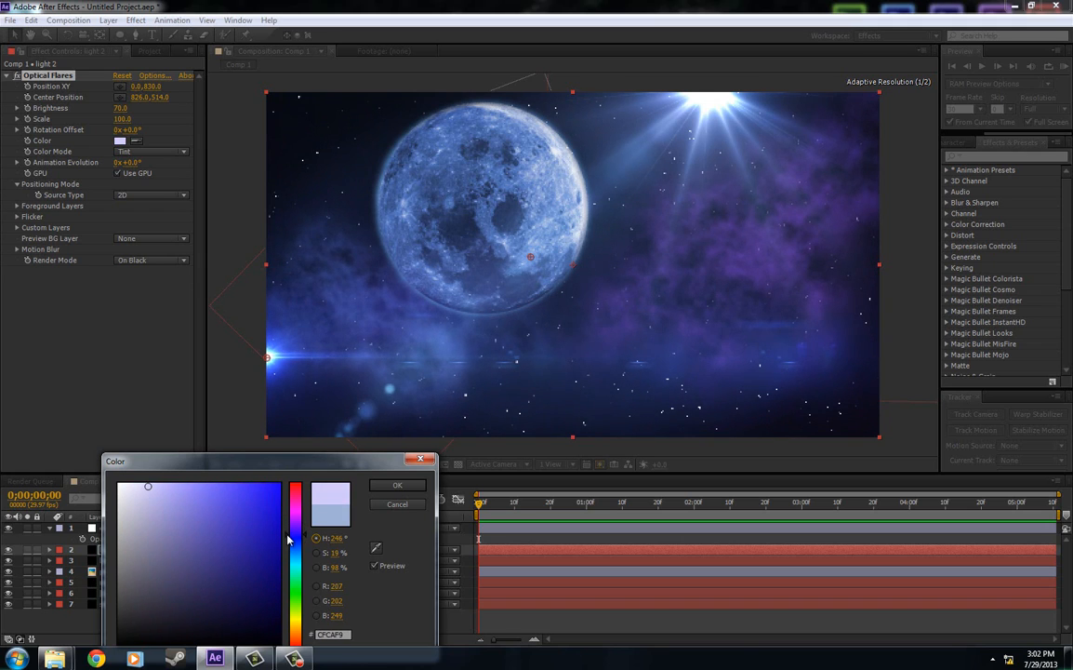
pyautogui.click(397, 484)
# Step: Set the cc adjustment layer's opacity to 55%
pyautogui.click(108, 527)
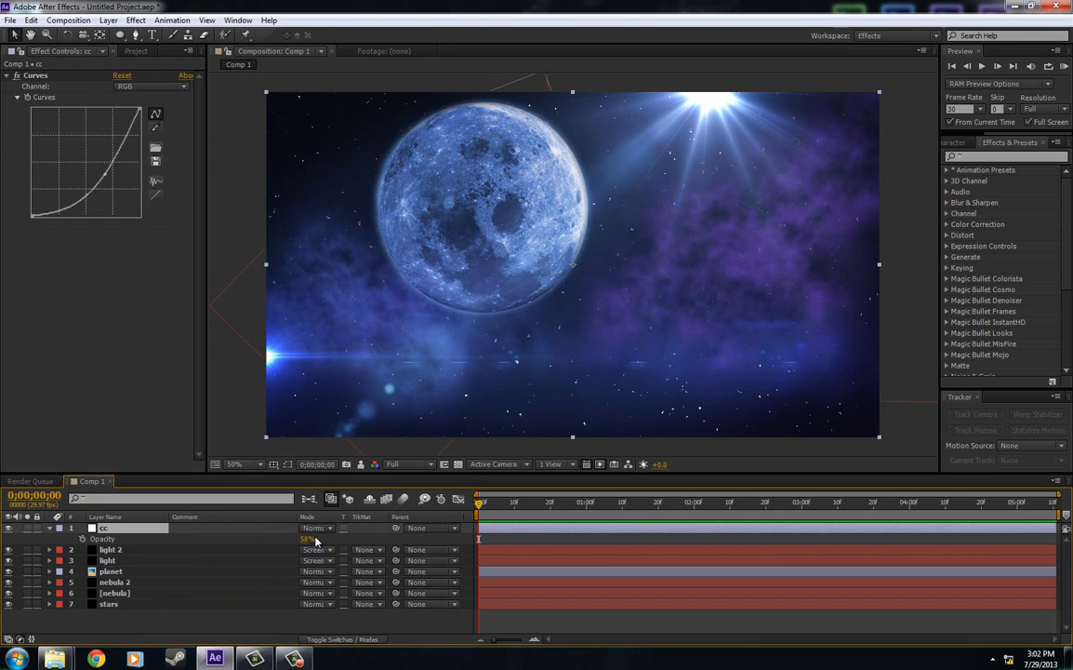
pyautogui.moveTo(316, 541); pyautogui.dragTo(288, 530)
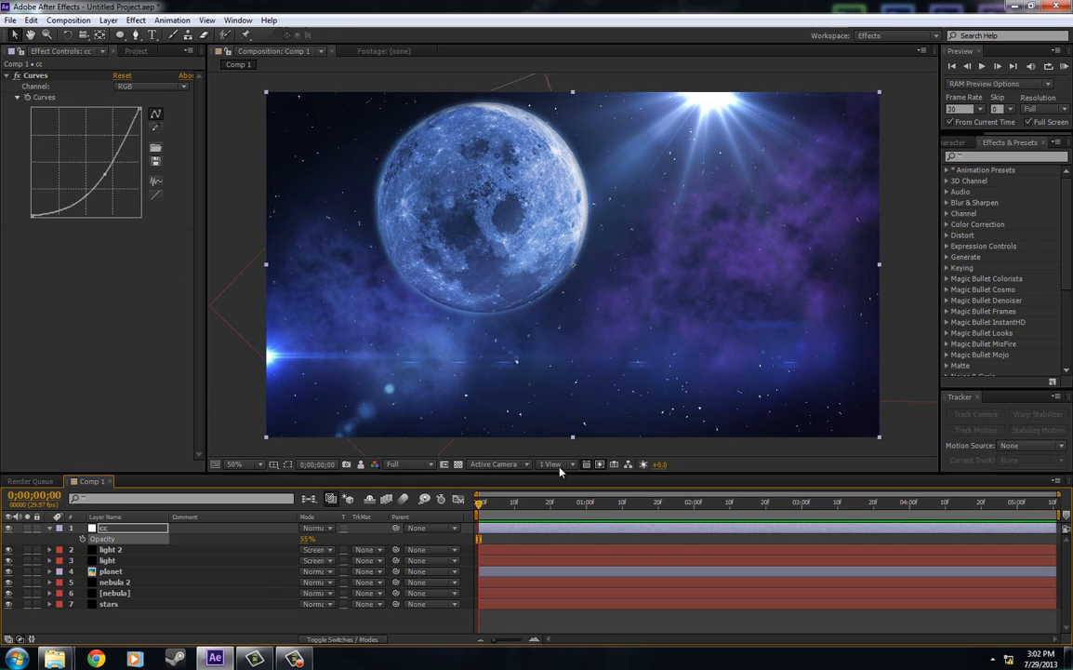
pyautogui.press('space')
pyautogui.press('space')
pyautogui.click(141, 629)
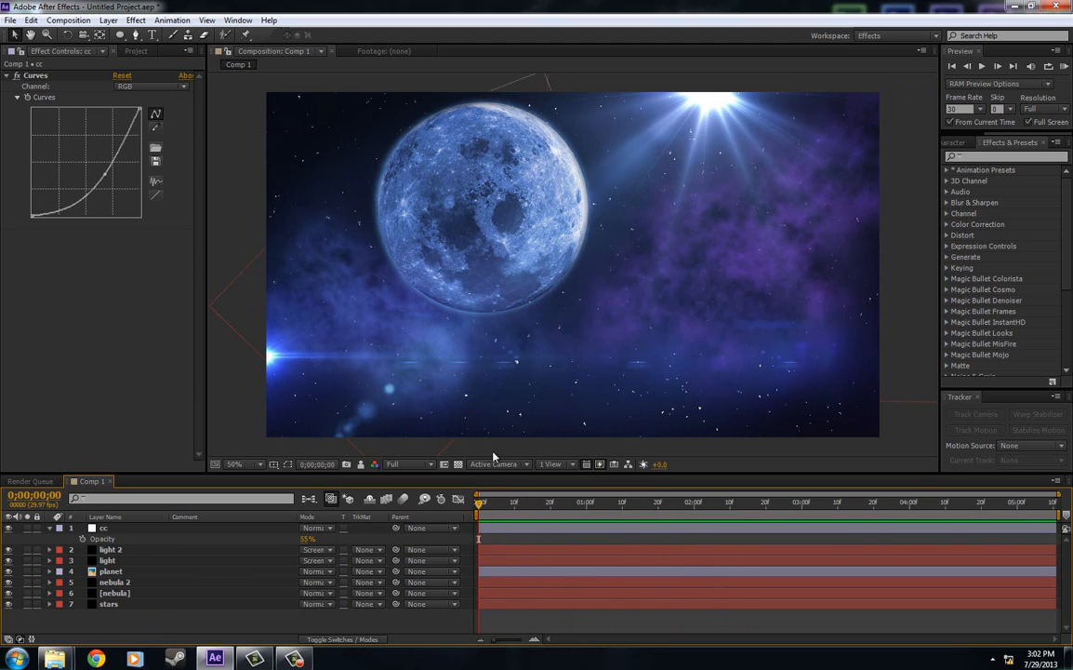
# Step: Try raising the planet layer to position 670, 315 and undo the move
pyautogui.click(121, 571)
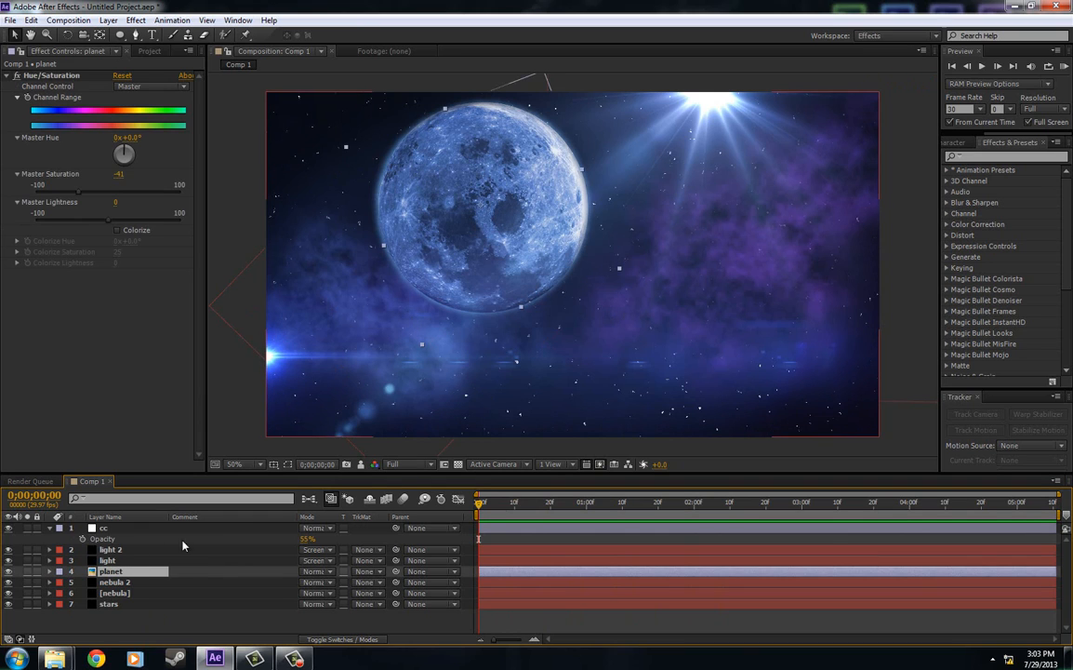
pyautogui.press('p')
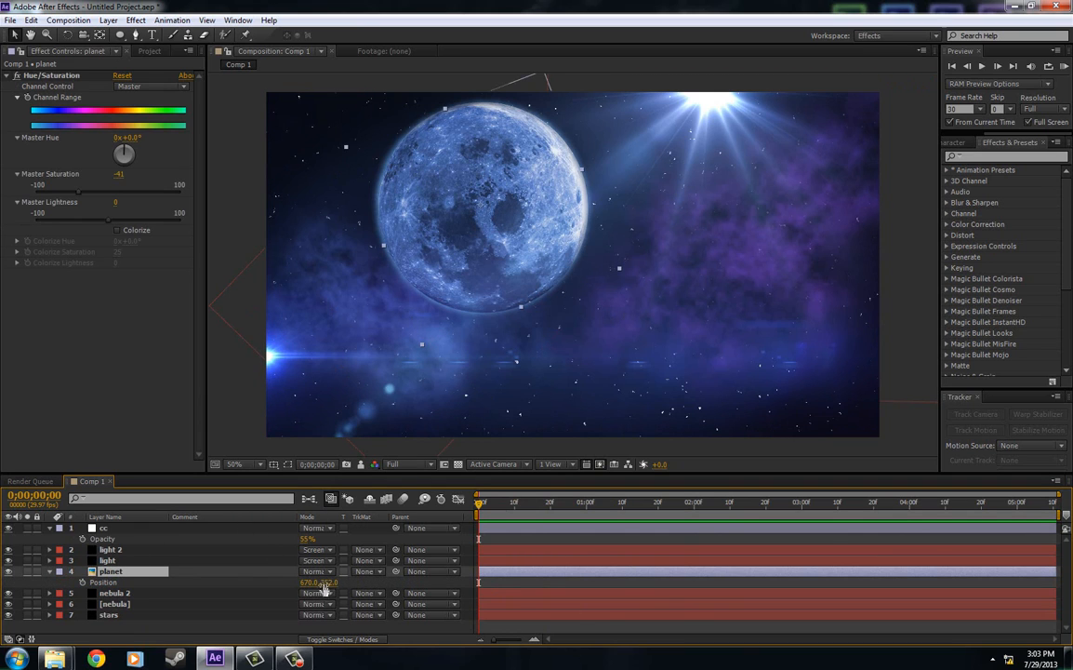
pyautogui.moveTo(326, 585); pyautogui.dragTo(366, 561)
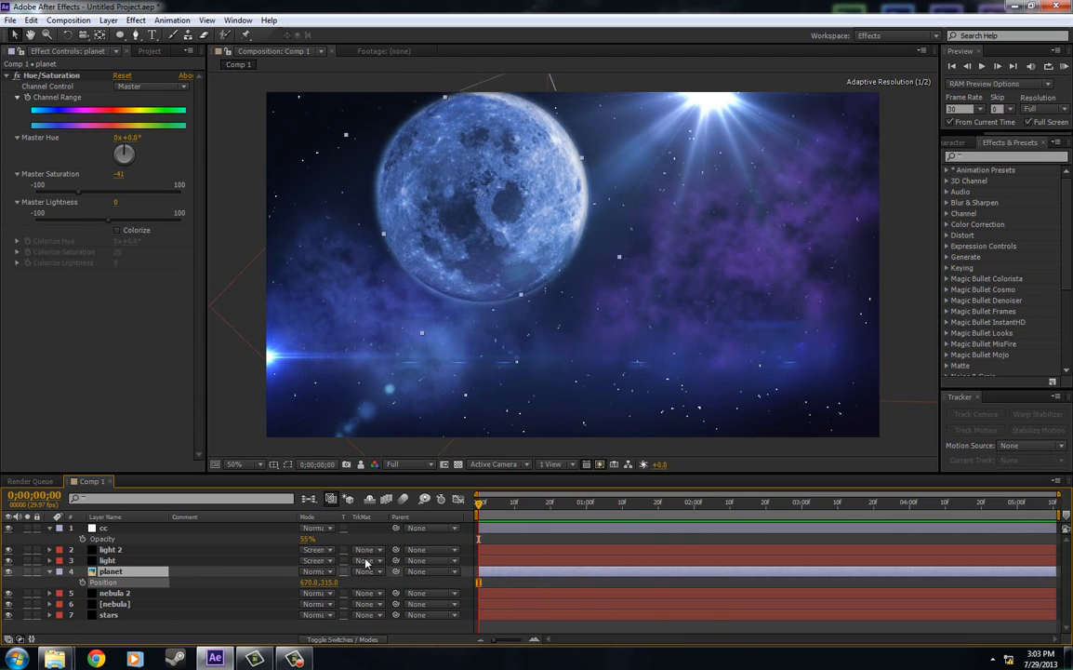
pyautogui.hotkey('ctrl', 'z')
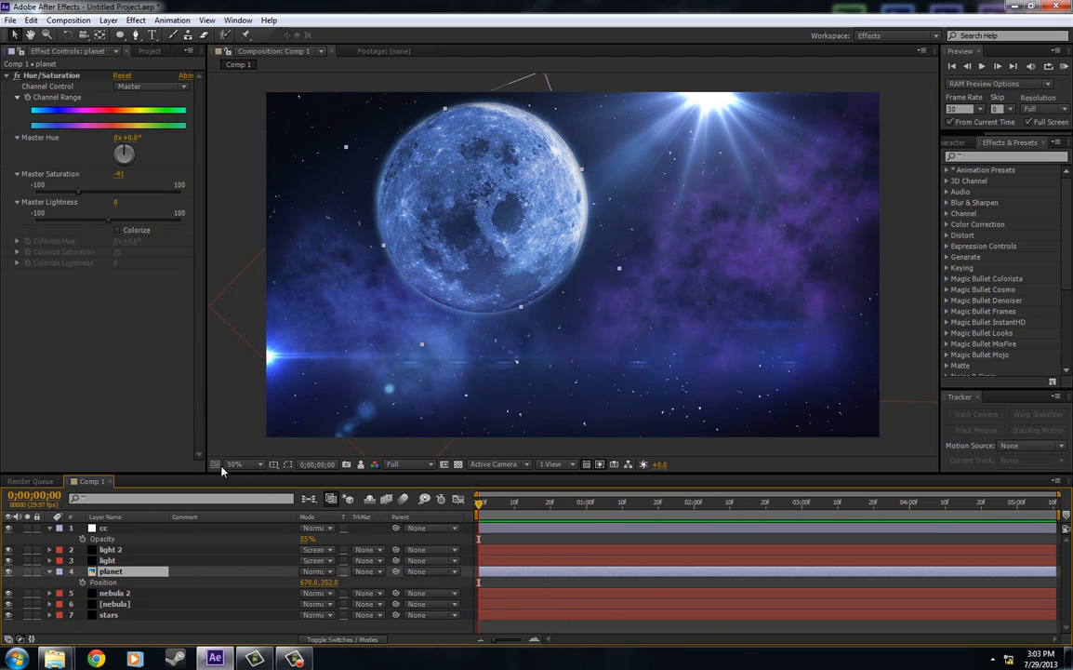
pyautogui.click(52, 571)
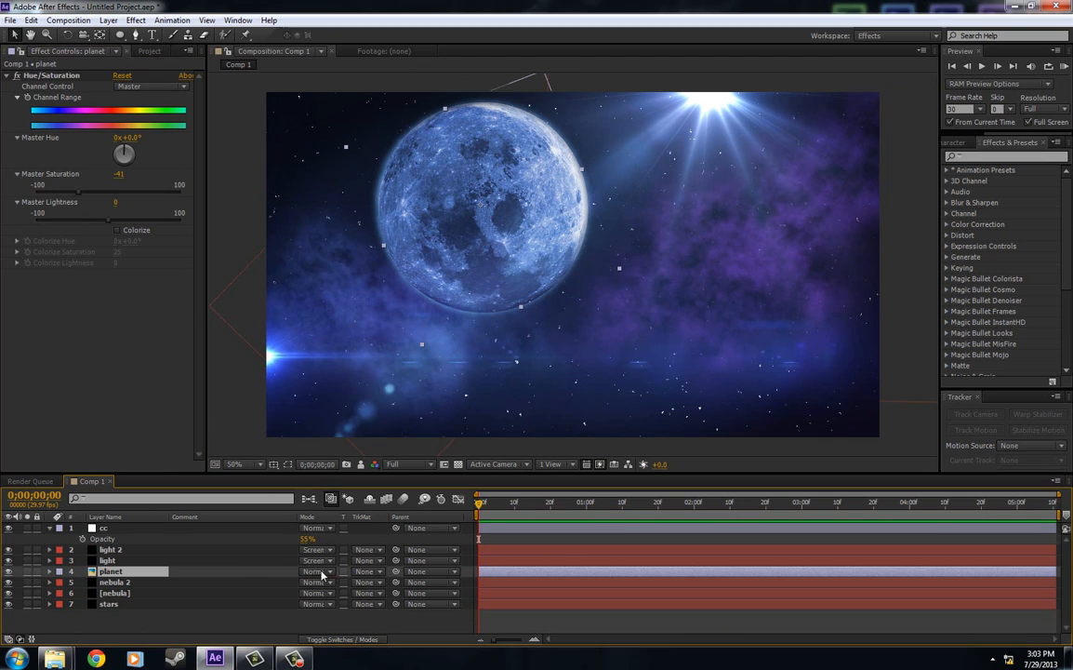
pyautogui.click(188, 630)
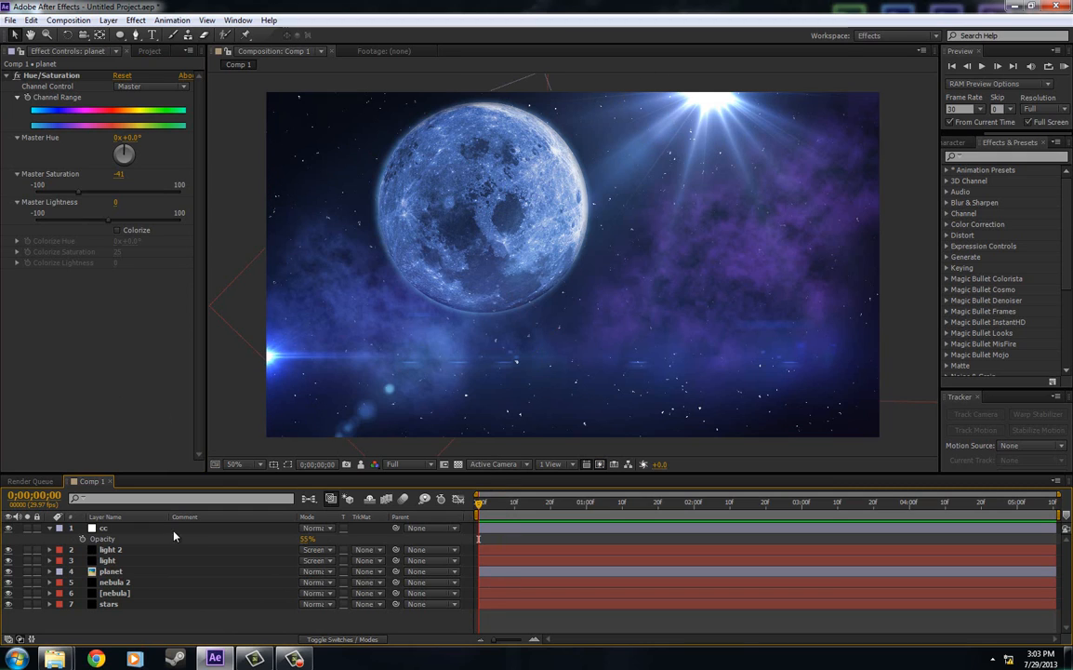
pyautogui.click(112, 560)
pyautogui.click(119, 542)
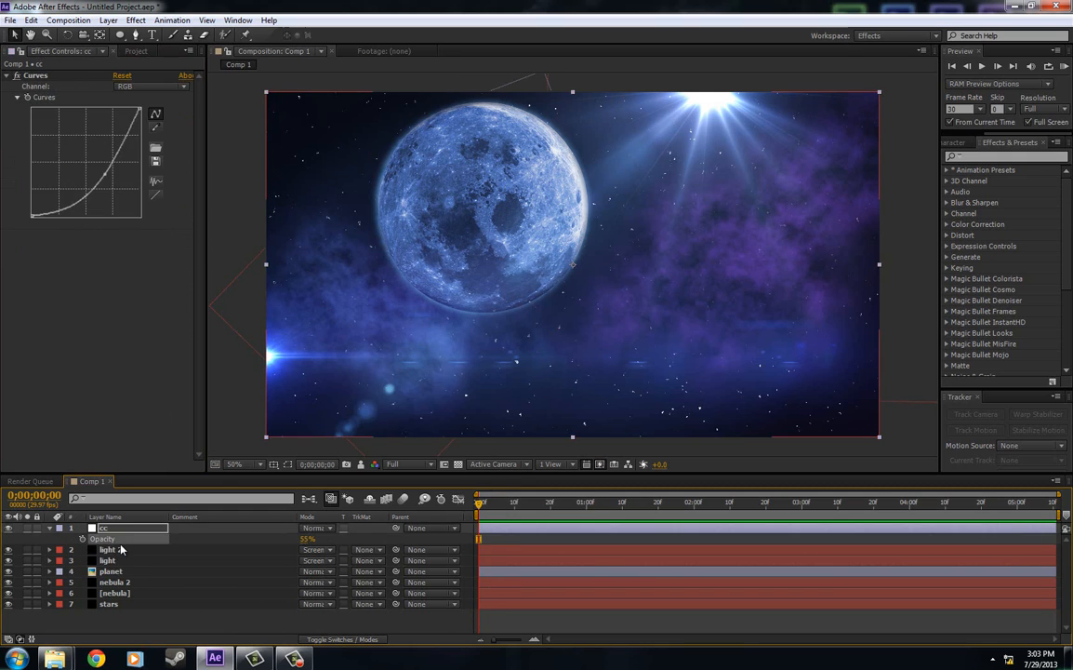
pyautogui.click(114, 549)
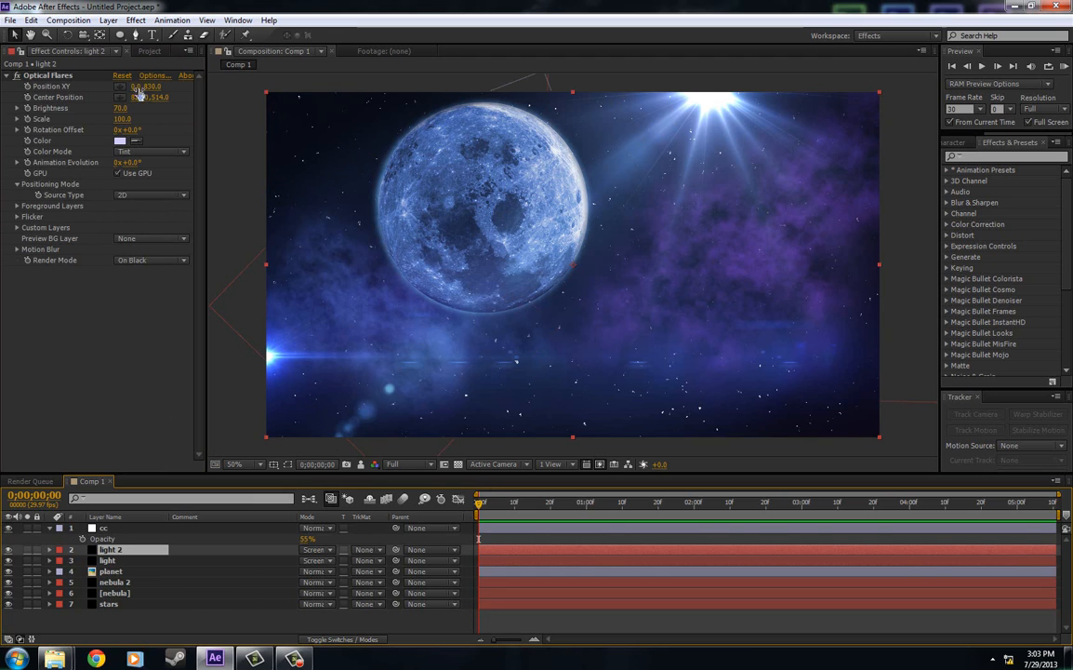
pyautogui.moveTo(137, 85); pyautogui.dragTo(171, 127)
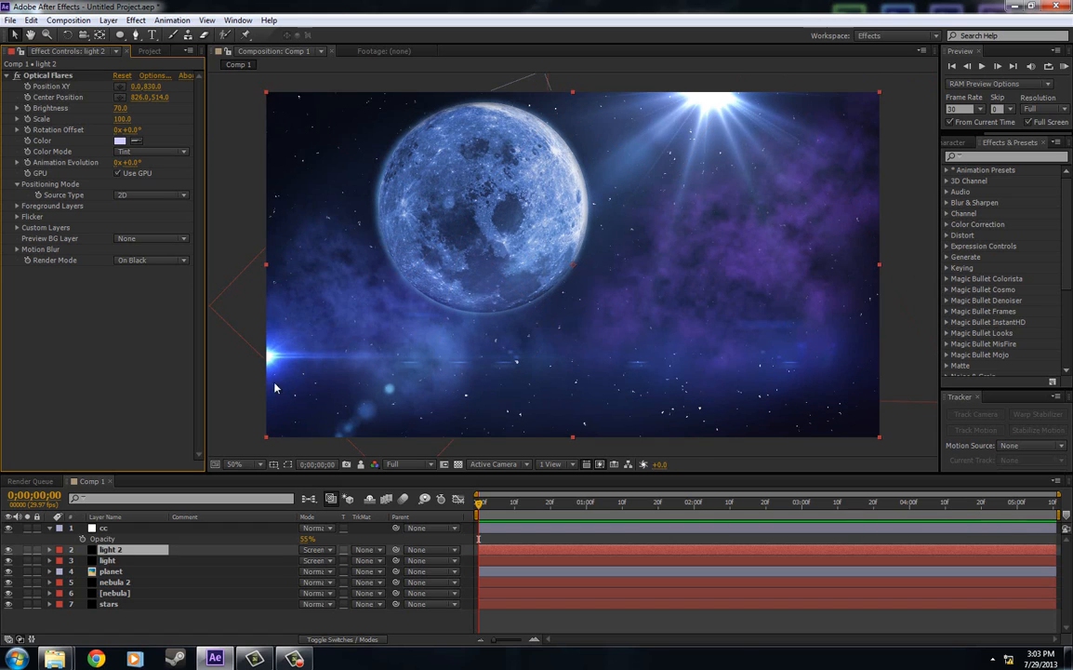
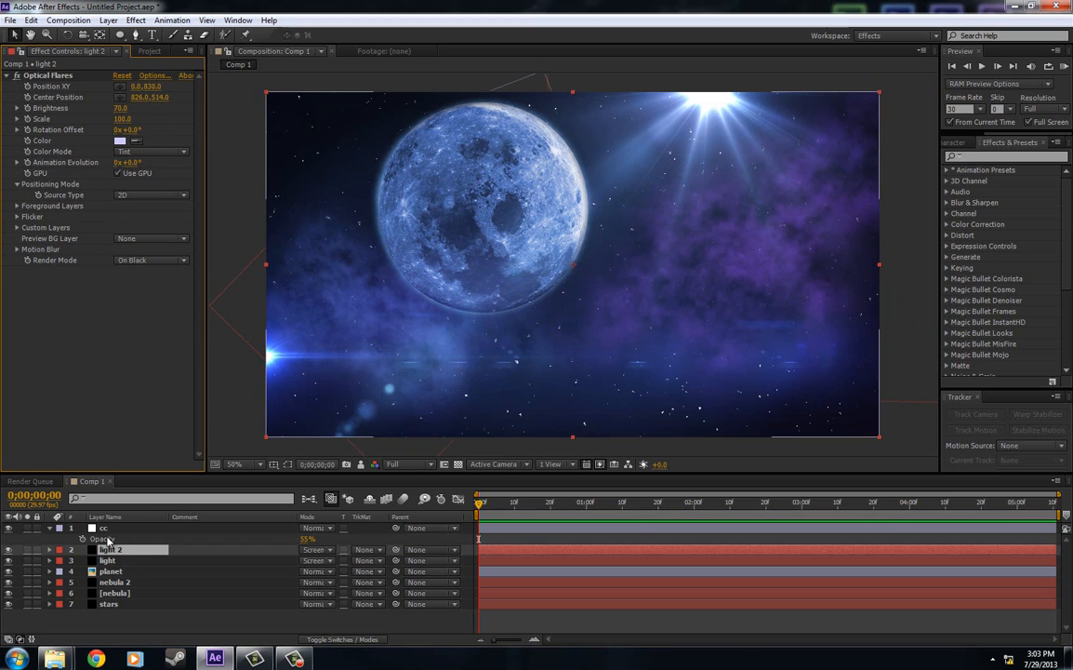
pyautogui.click(140, 528)
pyautogui.click(110, 551)
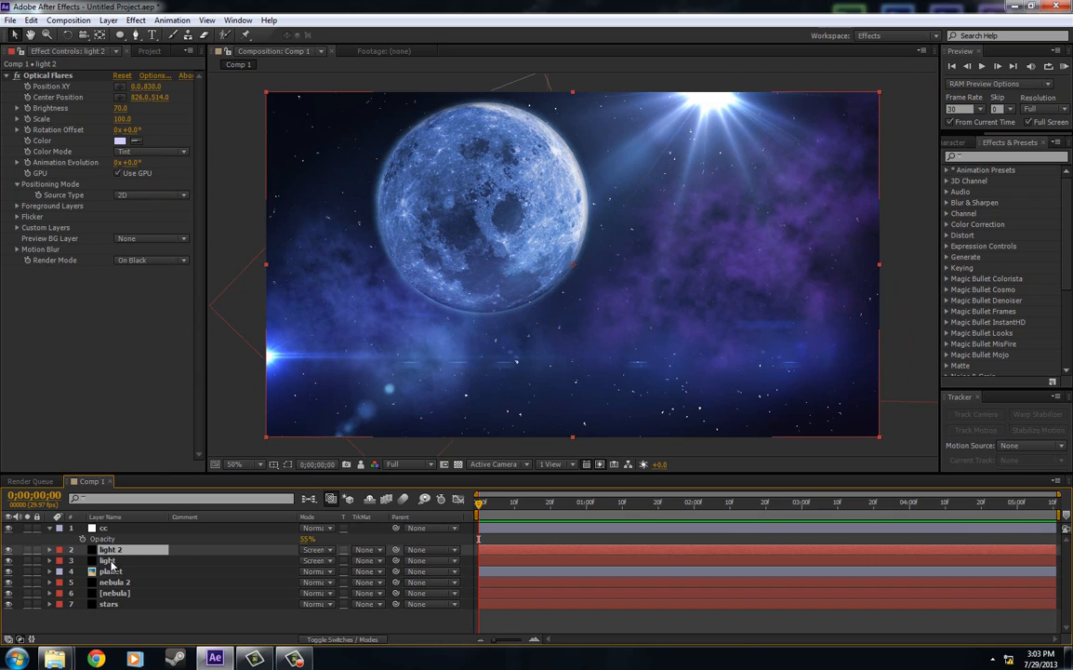
pyautogui.click(111, 559)
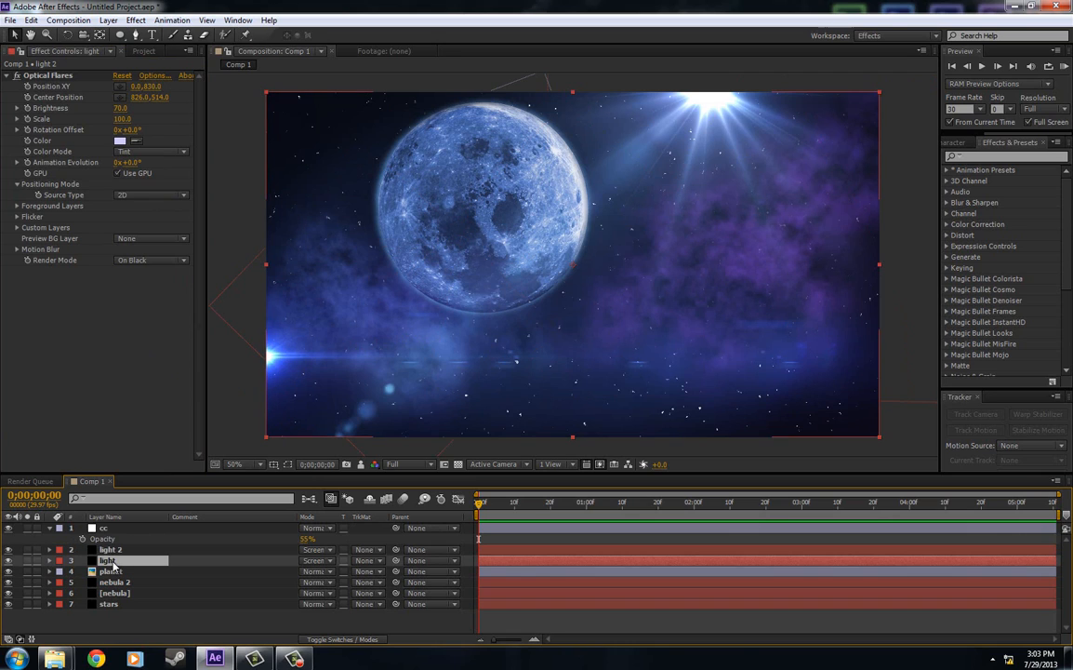
pyautogui.keyDown('shift'); pyautogui.click(117, 551); pyautogui.keyUp('shift')
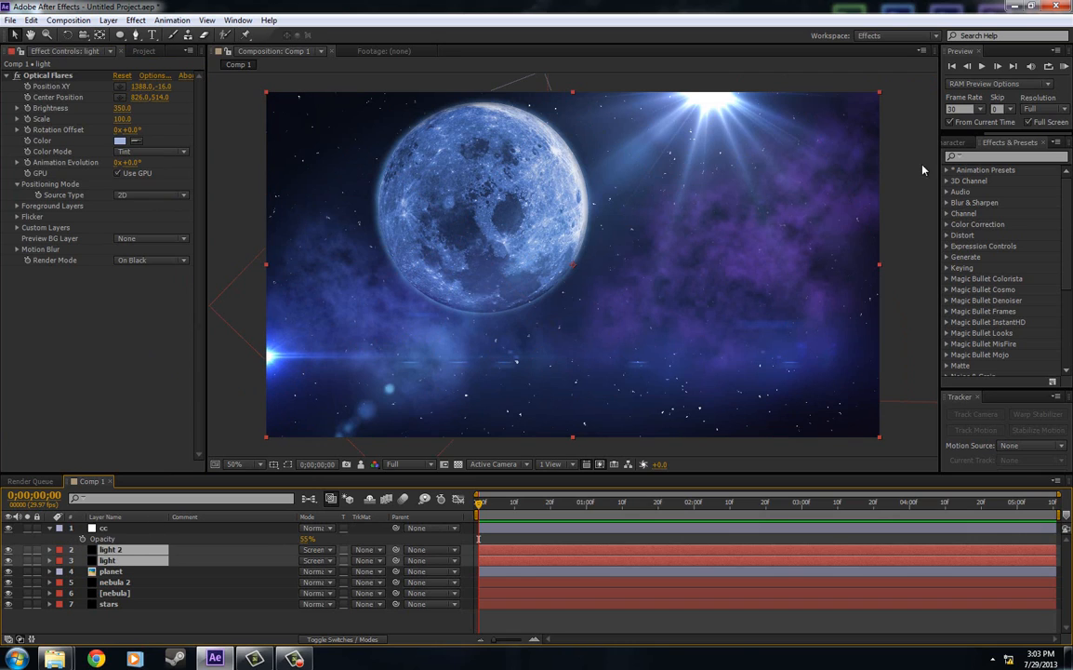
# Step: Search the effects for "lens" and select the Lens Flare effect
pyautogui.click(981, 158)
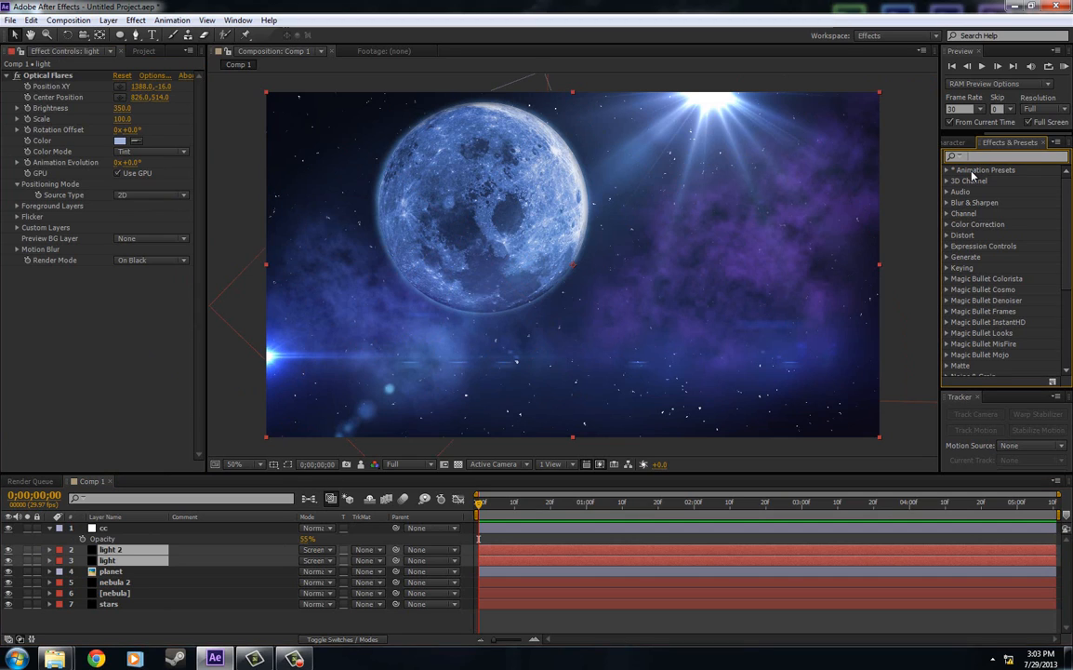
pyautogui.write('lens')
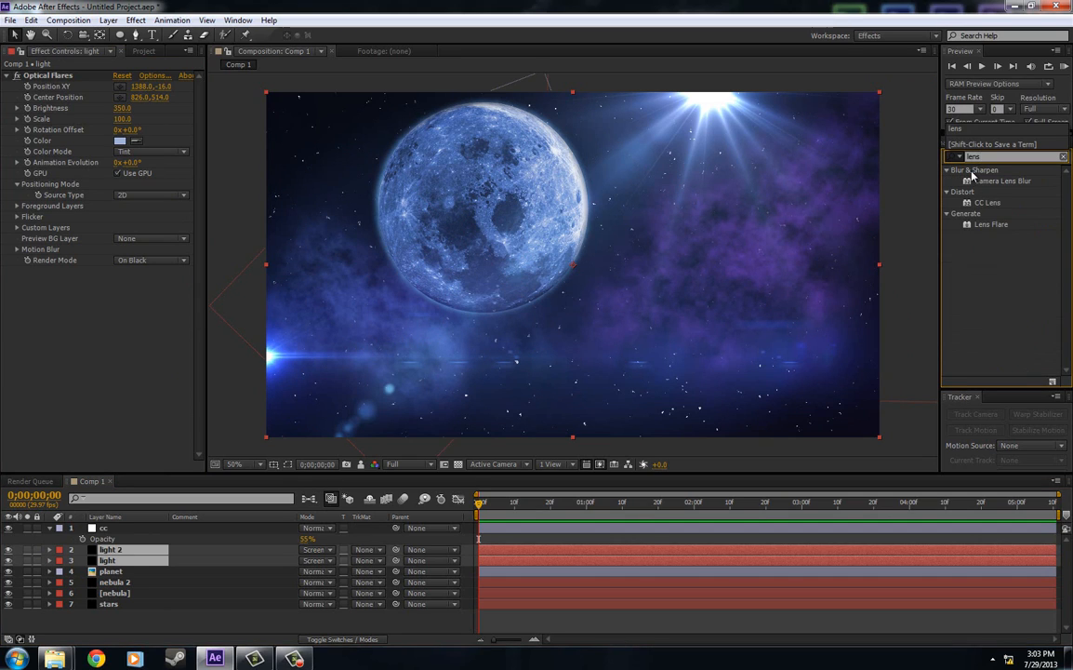
pyautogui.click(992, 226)
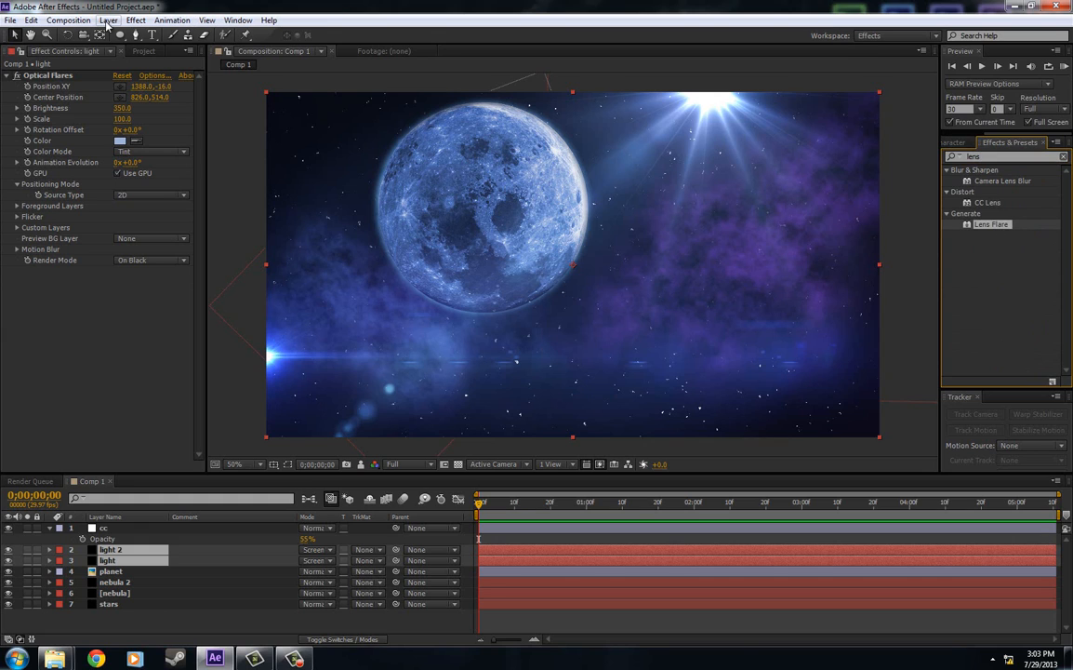
# Step: Create a black 1920 × 1080 solid named "lame flare" and place it directly beneath the cc layer
pyautogui.click(125, 572)
pyautogui.click(117, 550)
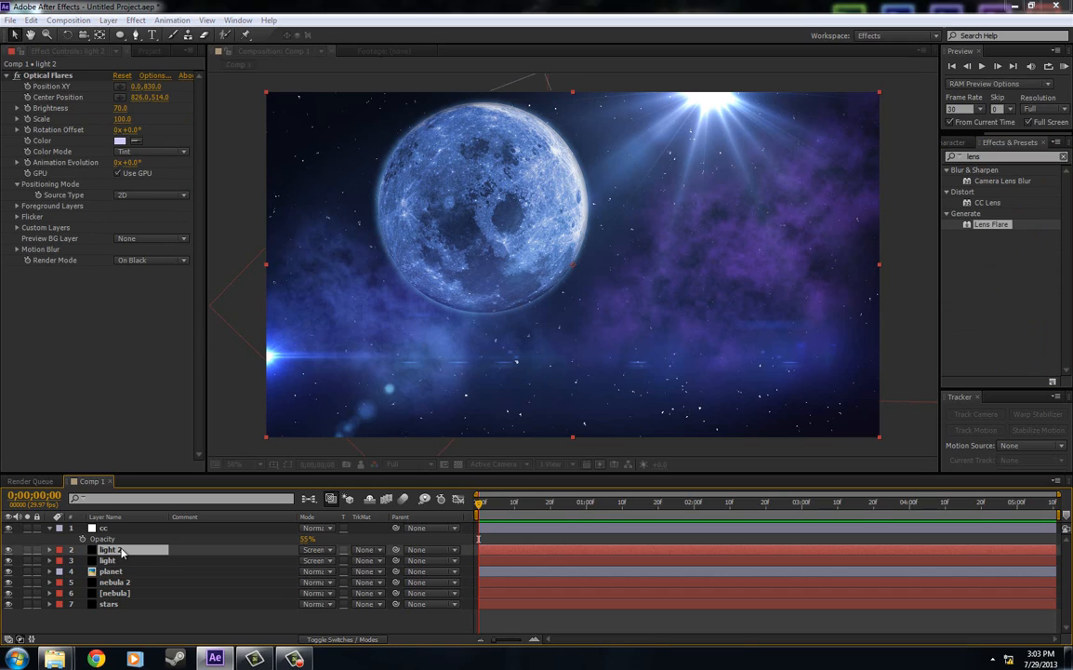
pyautogui.hotkey('ctrl', 'y')
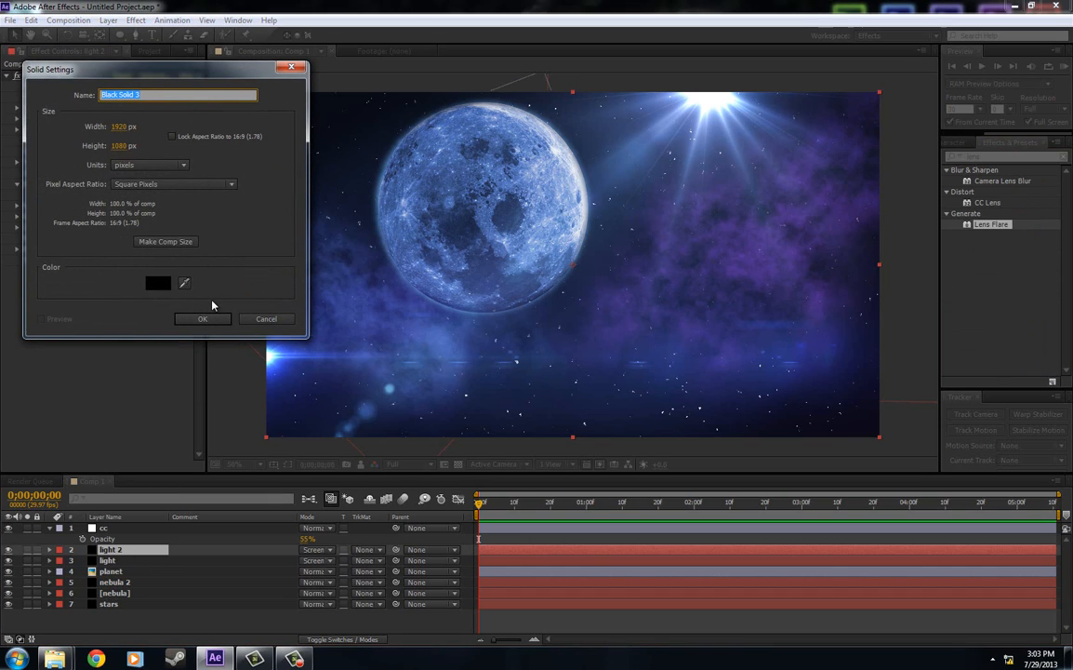
pyautogui.write('lame flare')
pyautogui.press('Return')
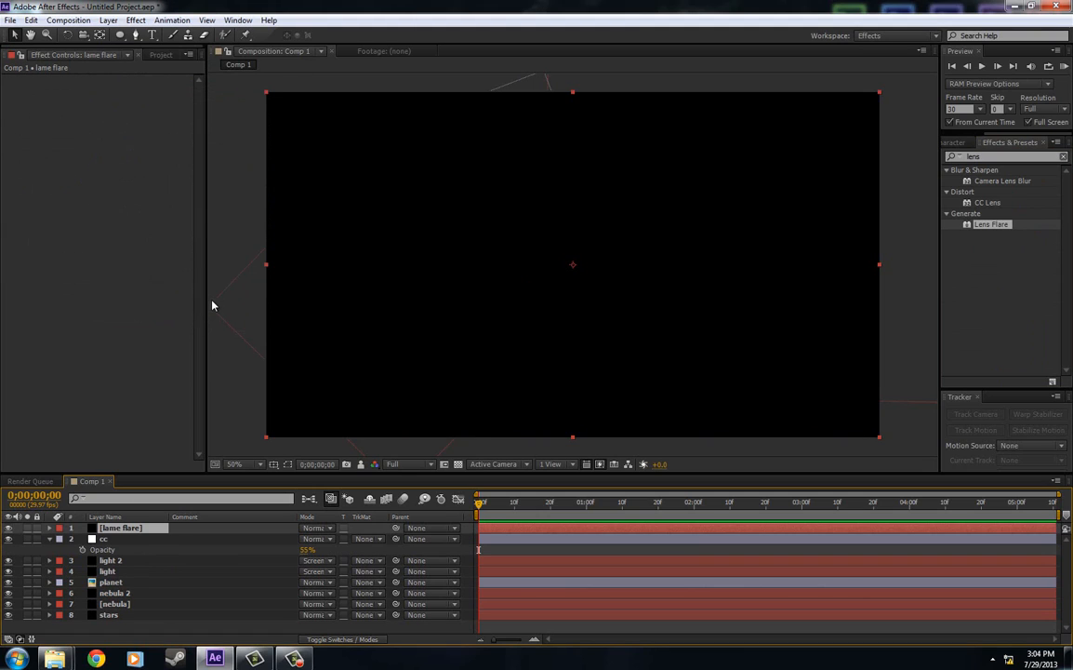
pyautogui.moveTo(150, 531); pyautogui.dragTo(137, 555)
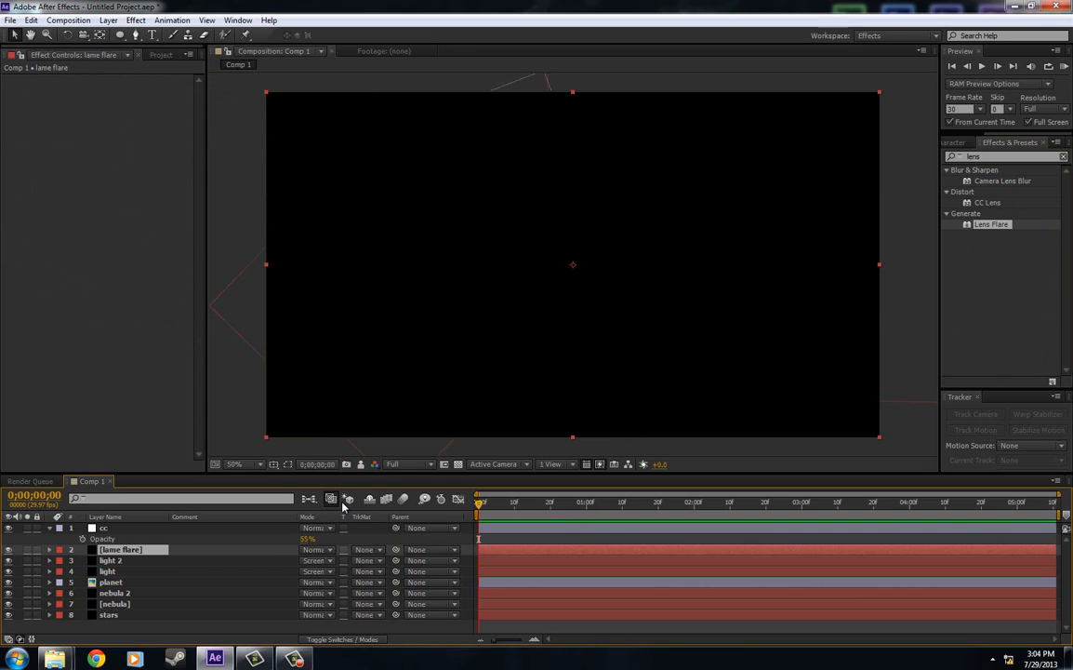
# Step: Duplicate the lame flare layer and apply the Lens Flare effect to both copies
pyautogui.hotkey('ctrl', 'd')
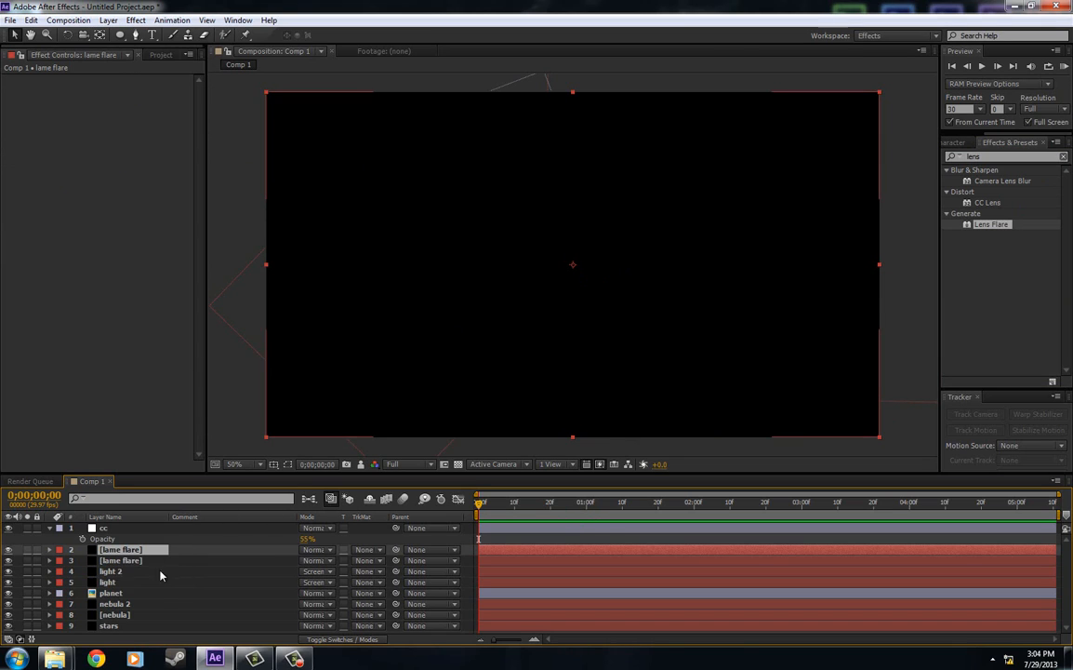
pyautogui.click(129, 560)
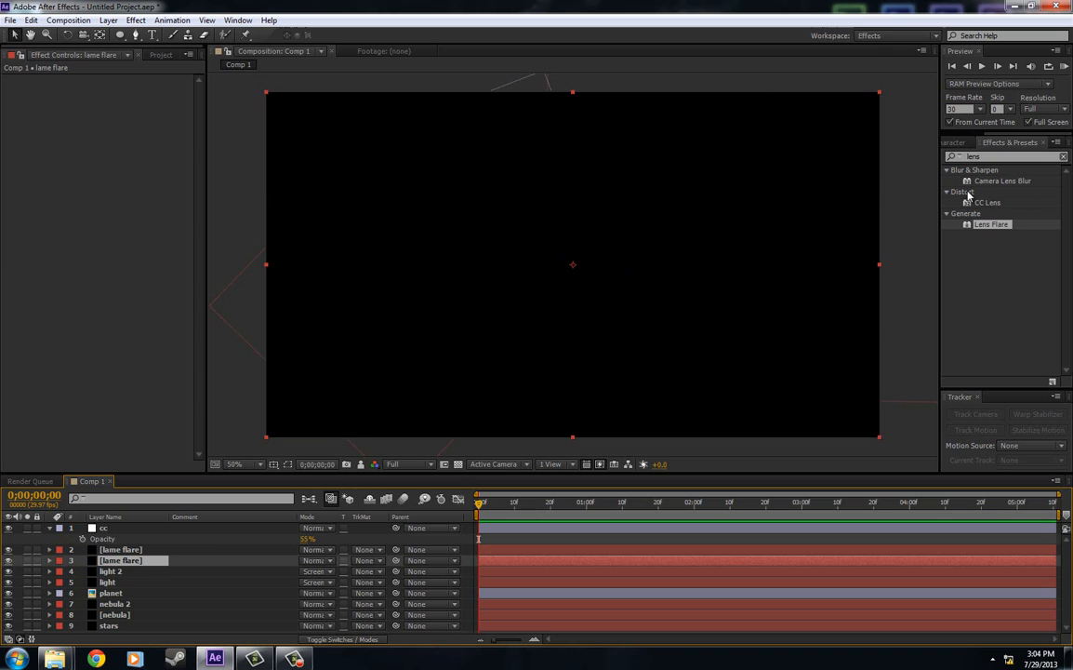
pyautogui.moveTo(986, 232); pyautogui.dragTo(142, 564)
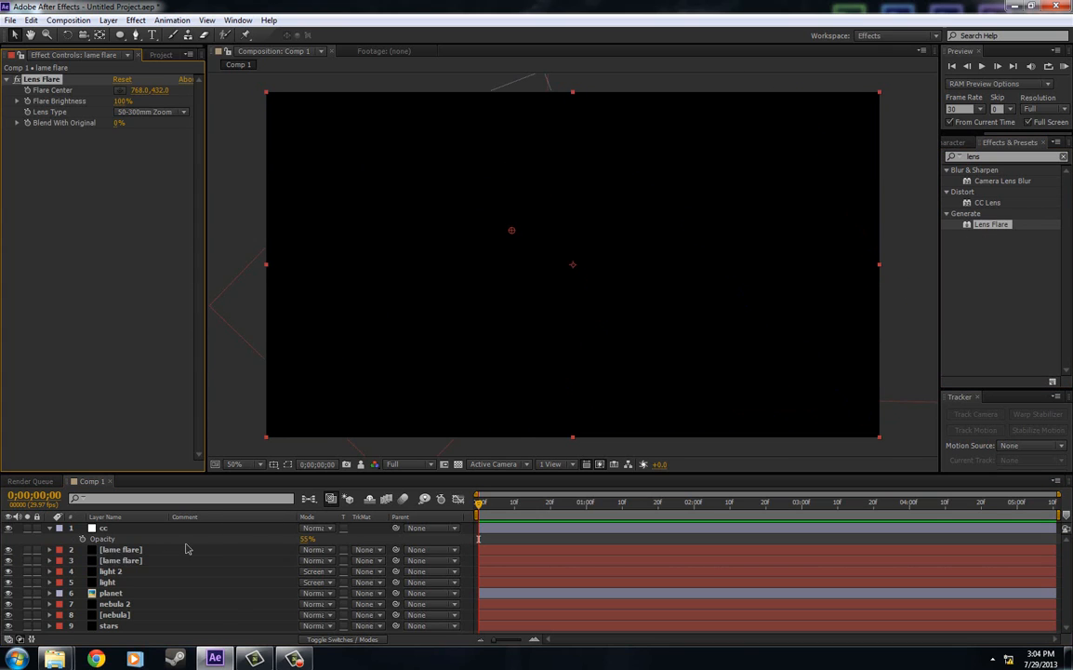
pyautogui.moveTo(995, 227); pyautogui.dragTo(136, 551)
# Step: Set the blending mode of both lame flare layers to Screen
pyautogui.click(315, 560)
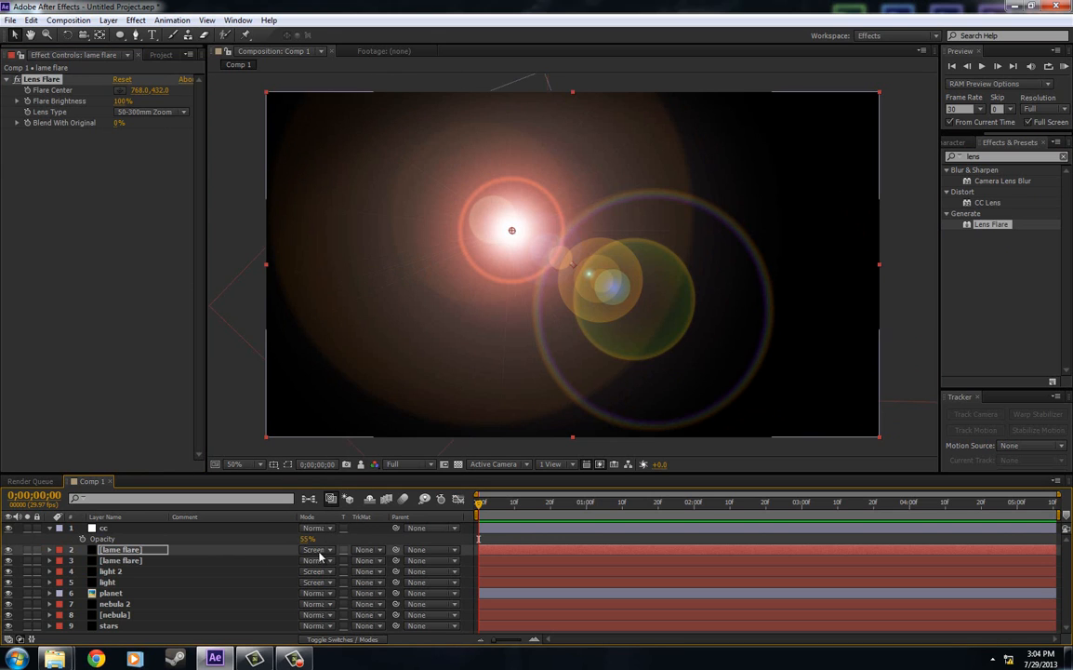
pyautogui.click(316, 527)
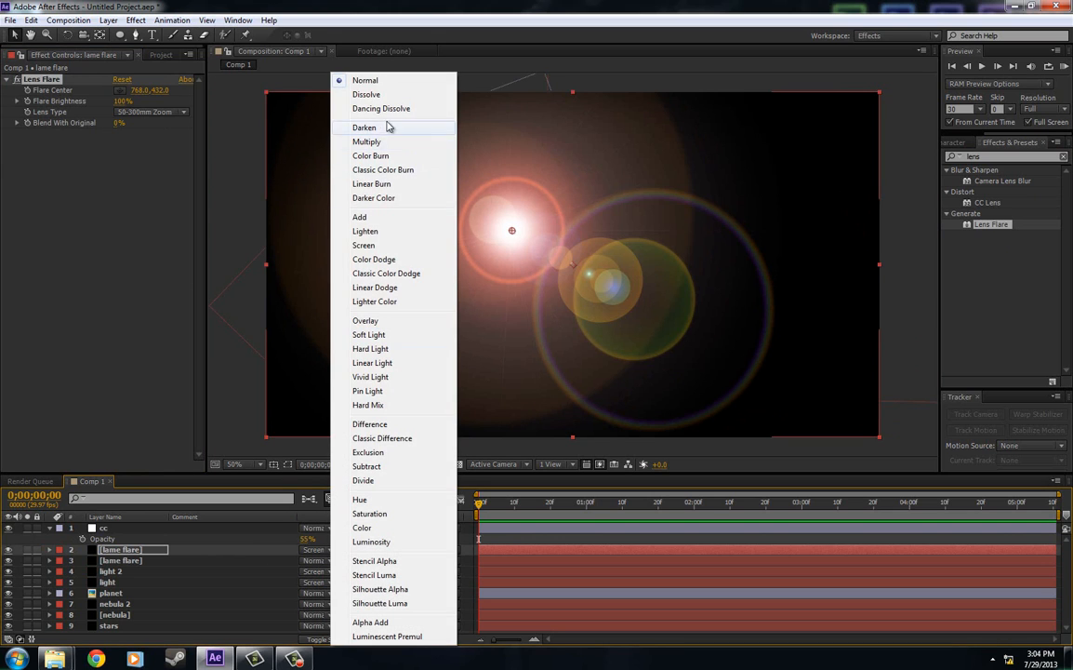
pyautogui.click(364, 244)
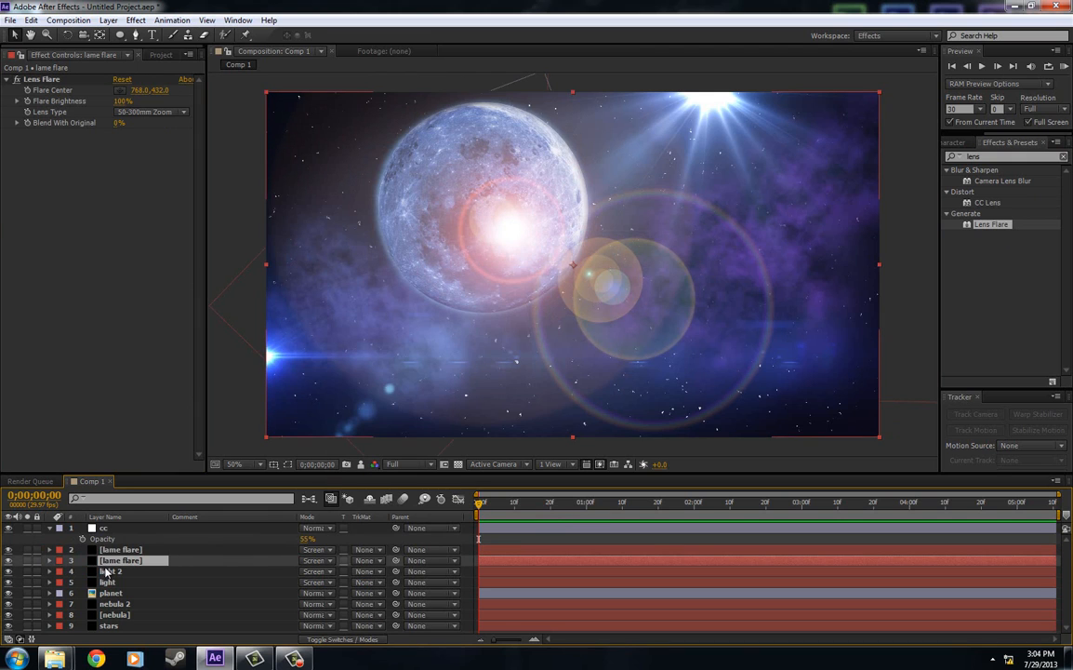
# Step: Hide the light 2 and light layers and the lower lame flare layer
pyautogui.click(109, 572)
pyautogui.keyDown('shift'); pyautogui.click(108, 583); pyautogui.keyUp('shift')
pyautogui.click(9, 574)
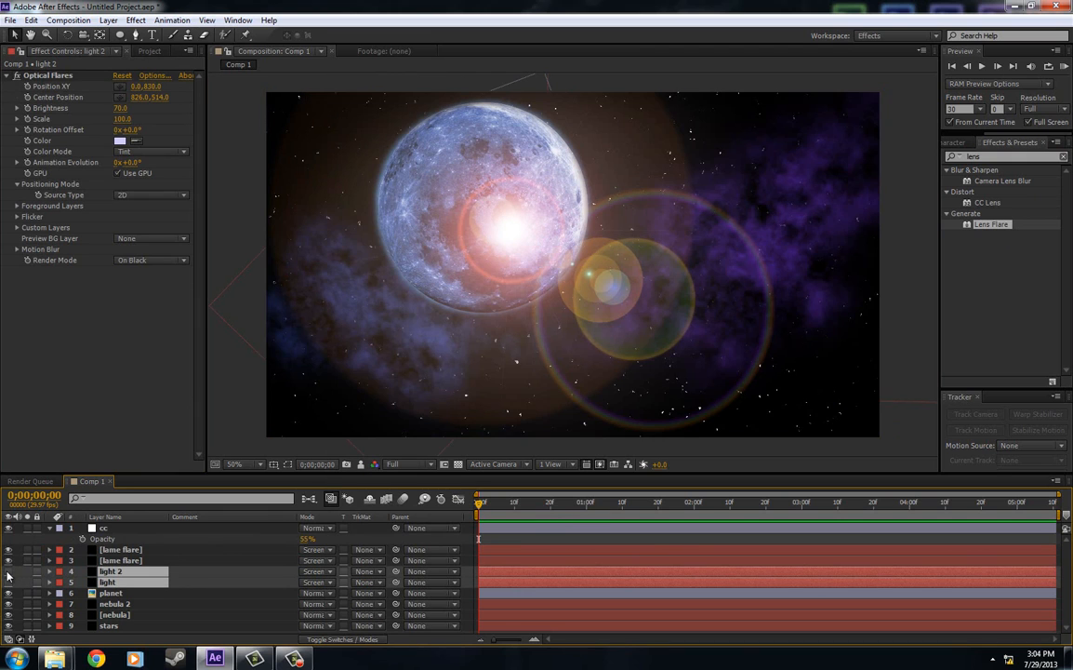
pyautogui.click(104, 563)
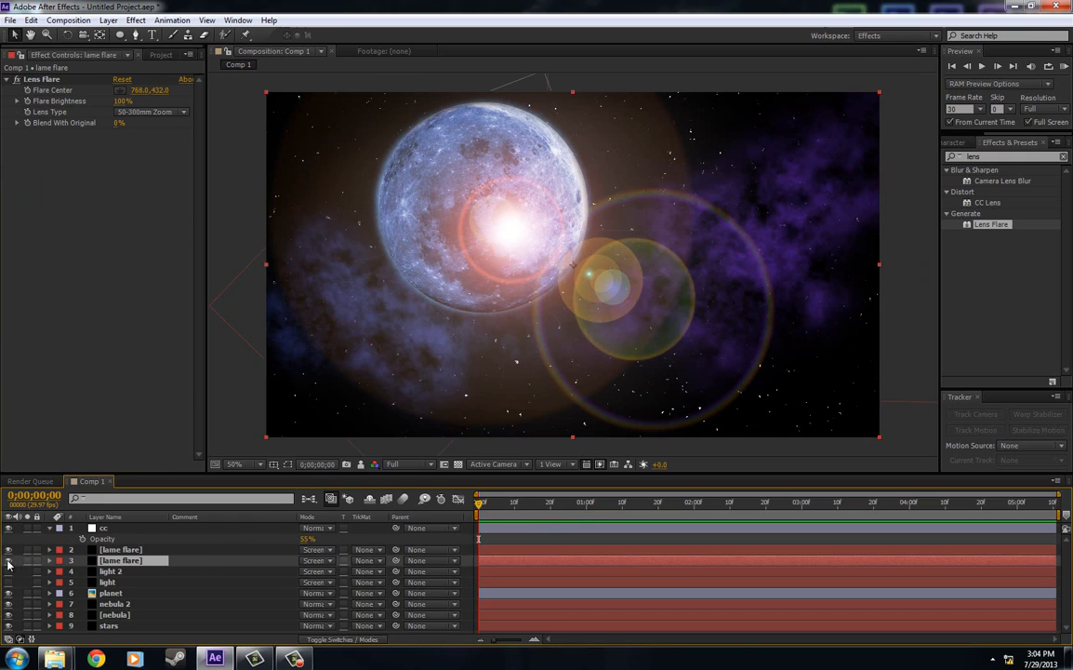
pyautogui.click(8, 561)
# Step: Move the upper lame flare's flare center to about 1424, 2, at the image's upper edge right of the moon
pyautogui.click(133, 551)
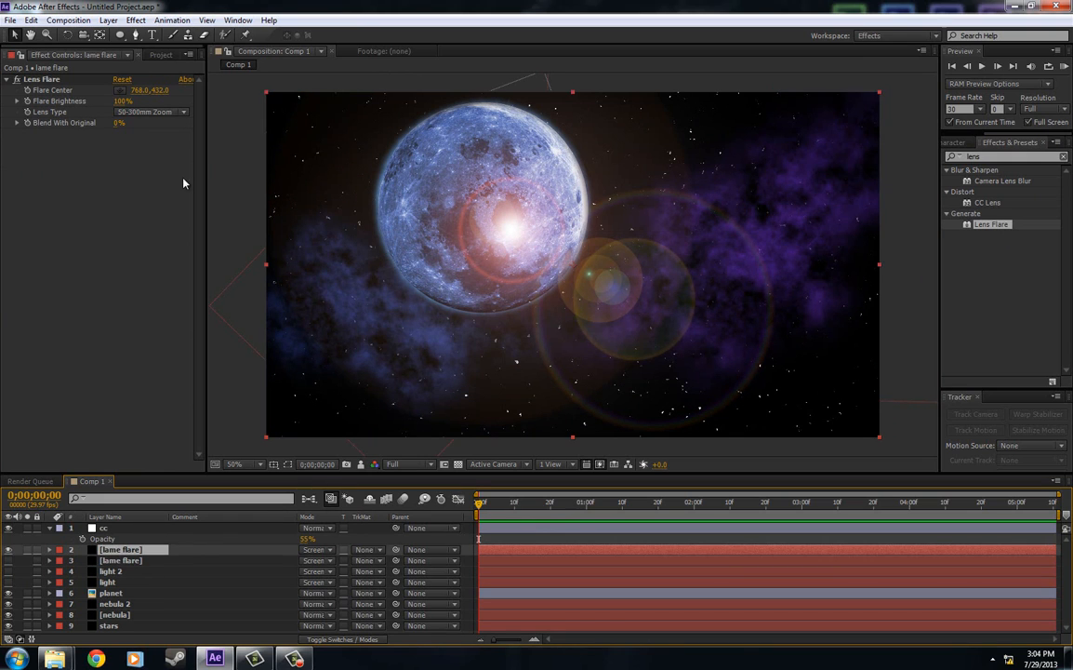
pyautogui.click(120, 91)
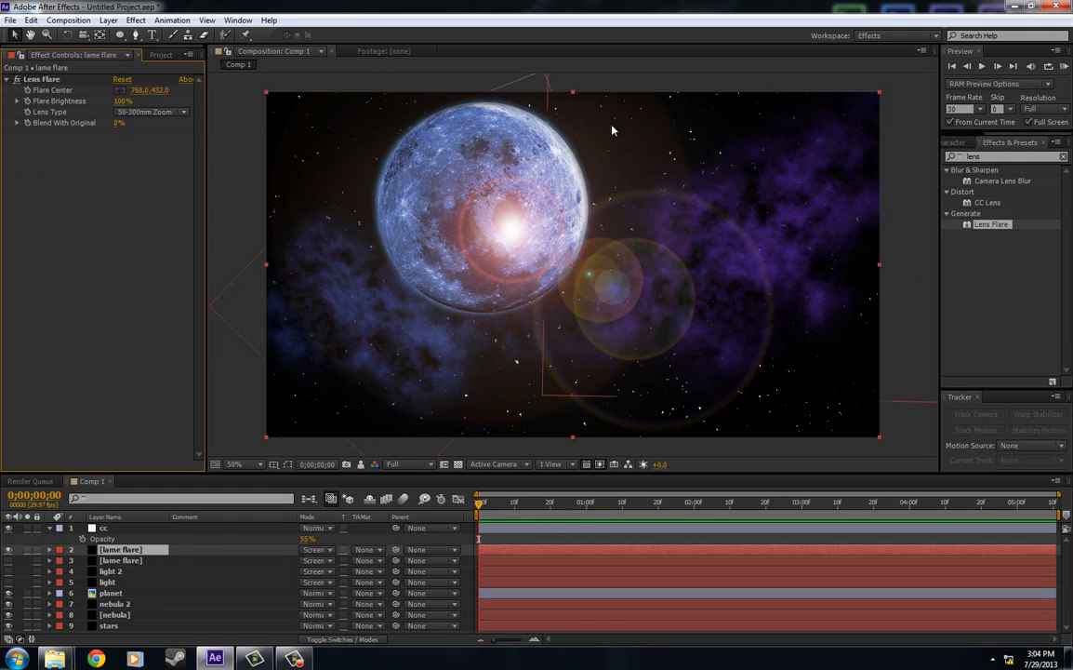
pyautogui.click(704, 85)
pyautogui.press(',')
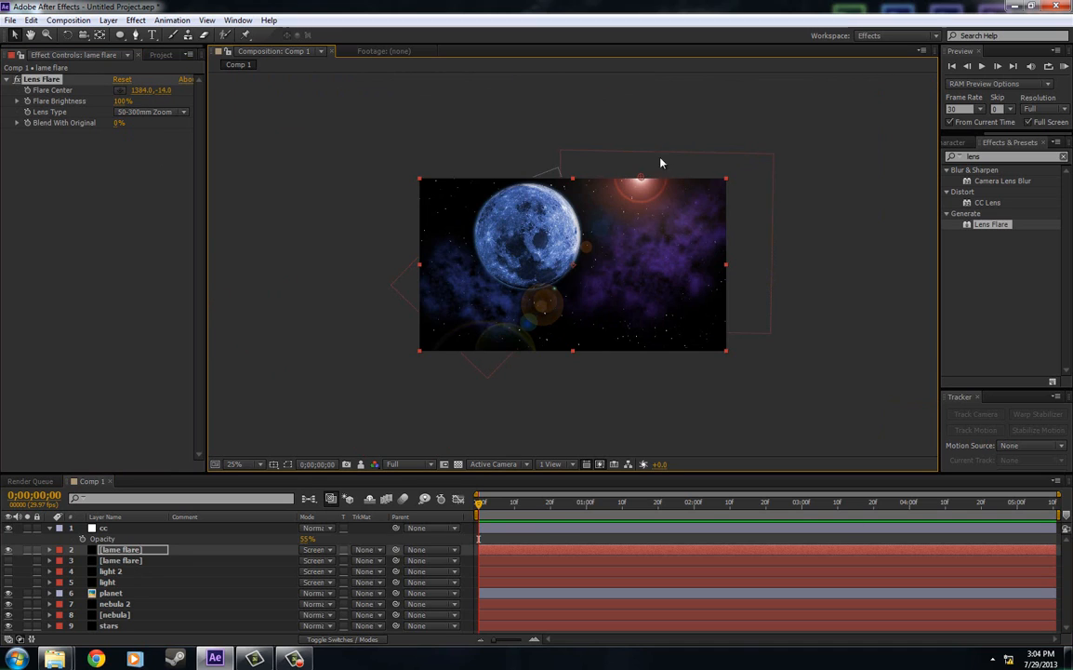
pyautogui.moveTo(641, 177); pyautogui.dragTo(647, 179)
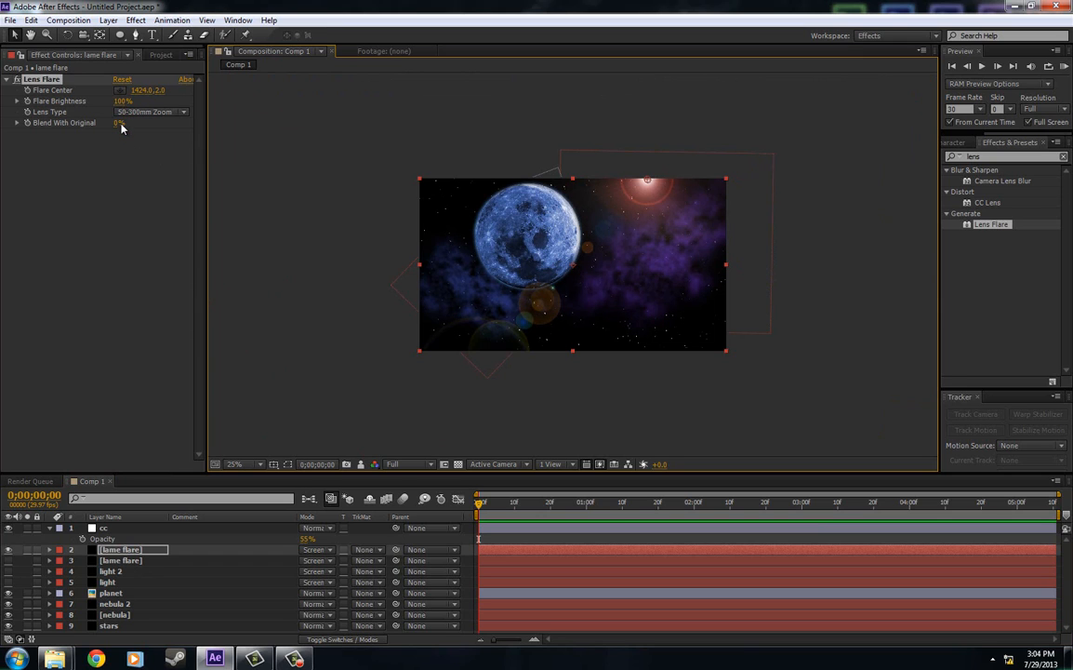
# Step: Compare the lens types for the upper lame flare's Lens Flare and set it to 105mm Prime
pyautogui.press('.')
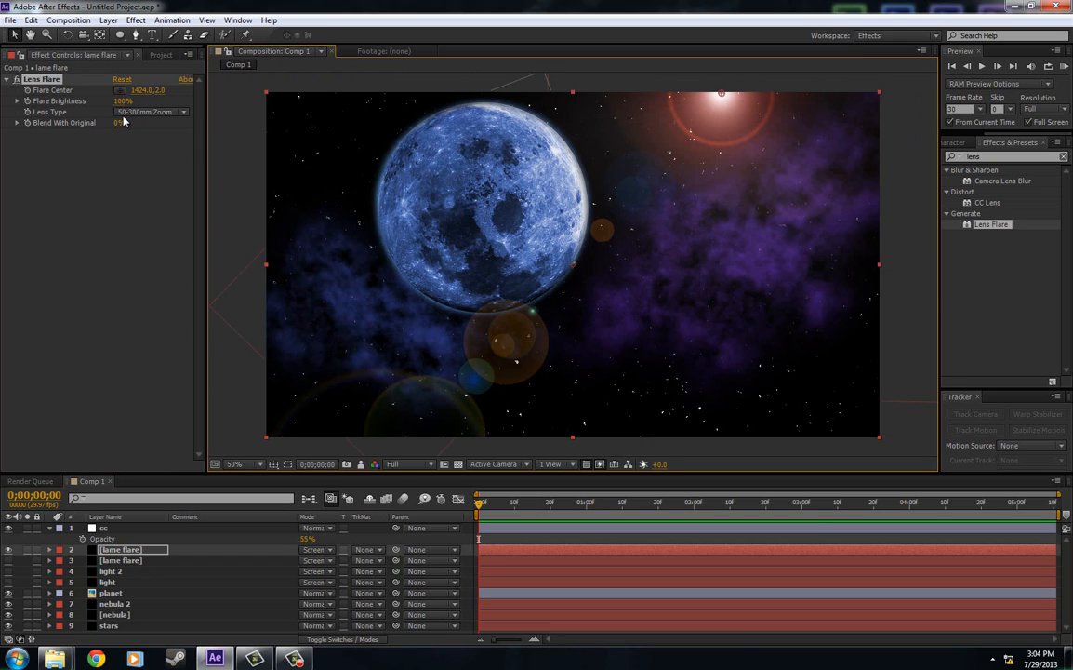
pyautogui.click(139, 112)
pyautogui.click(153, 137)
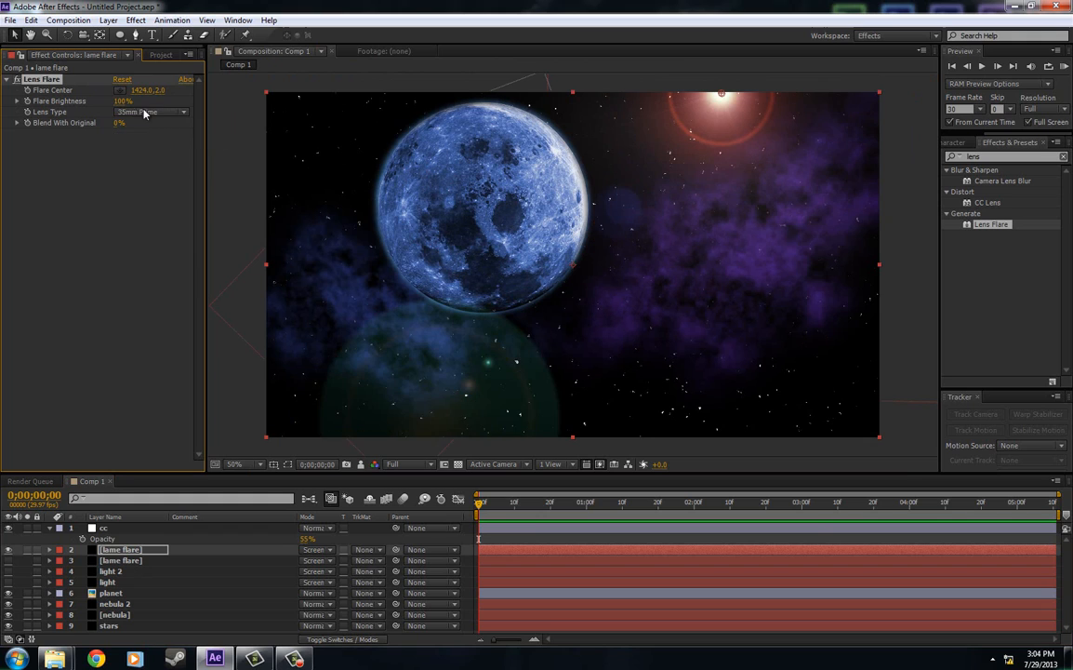
pyautogui.click(144, 112)
pyautogui.click(141, 136)
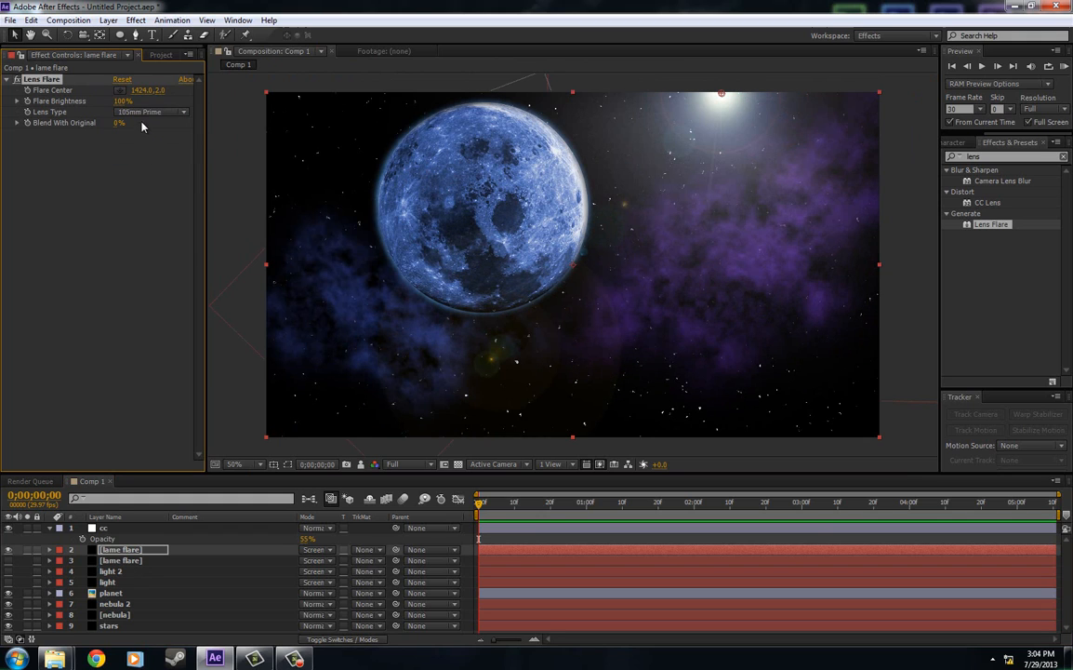
pyautogui.click(172, 113)
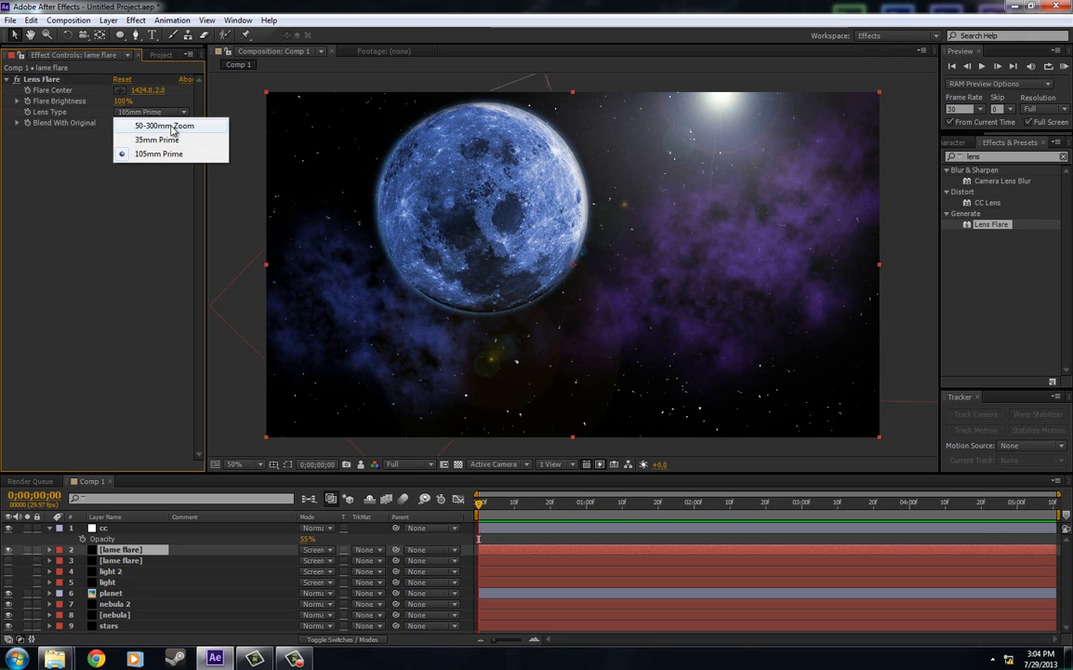
pyautogui.click(169, 120)
pyautogui.click(172, 113)
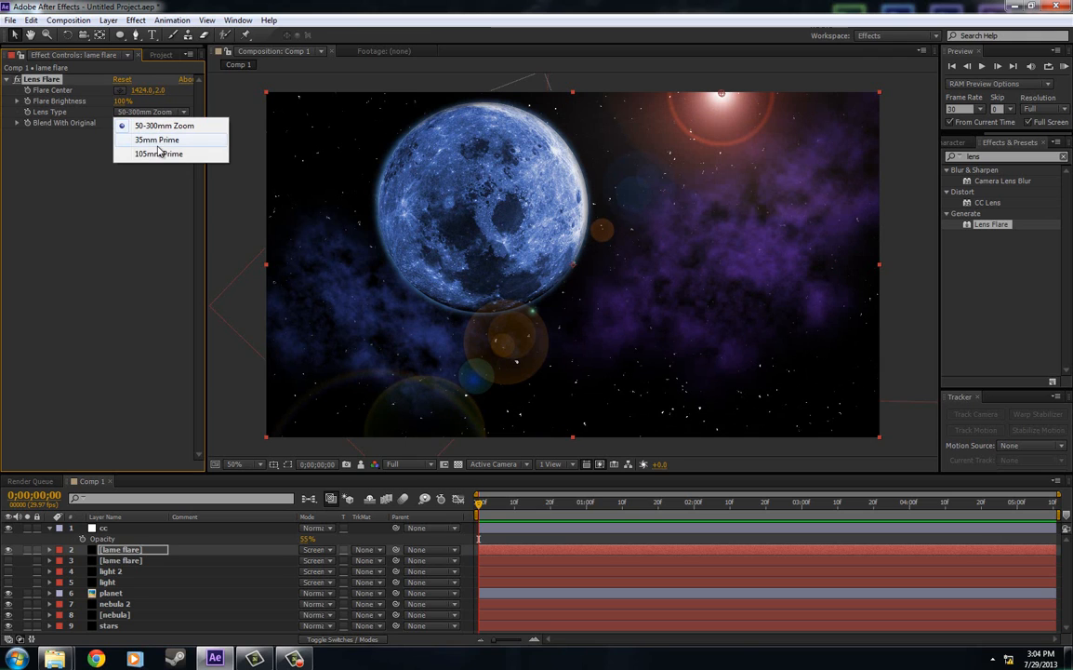
pyautogui.click(158, 153)
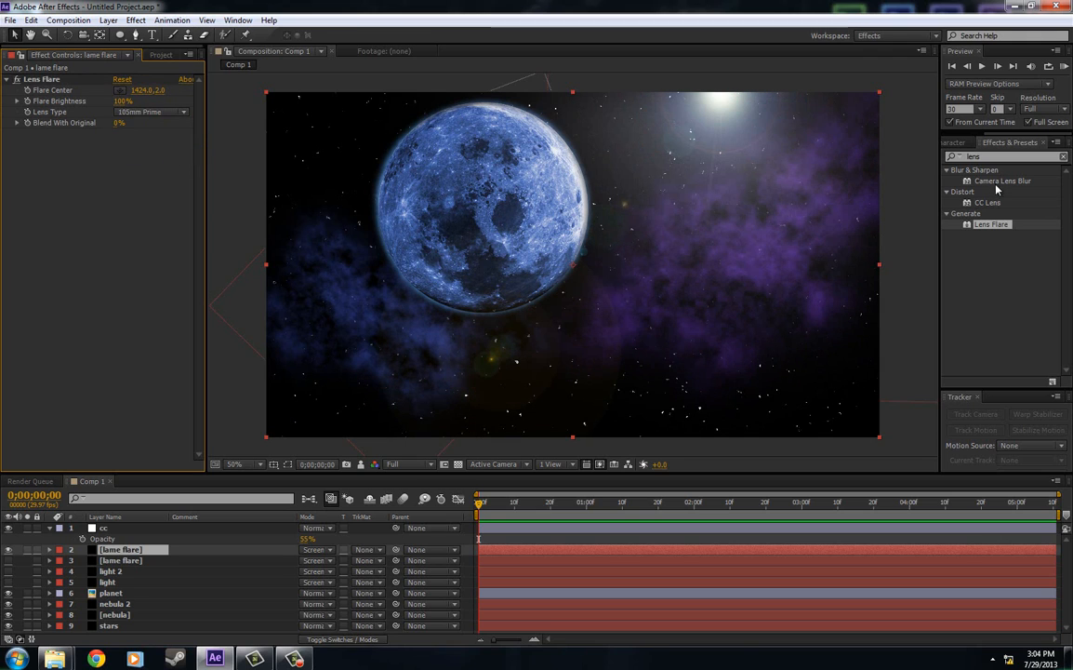
# Step: Apply the Tint effect to the upper lame flare layer and map white to a light blue
pyautogui.click(997, 159)
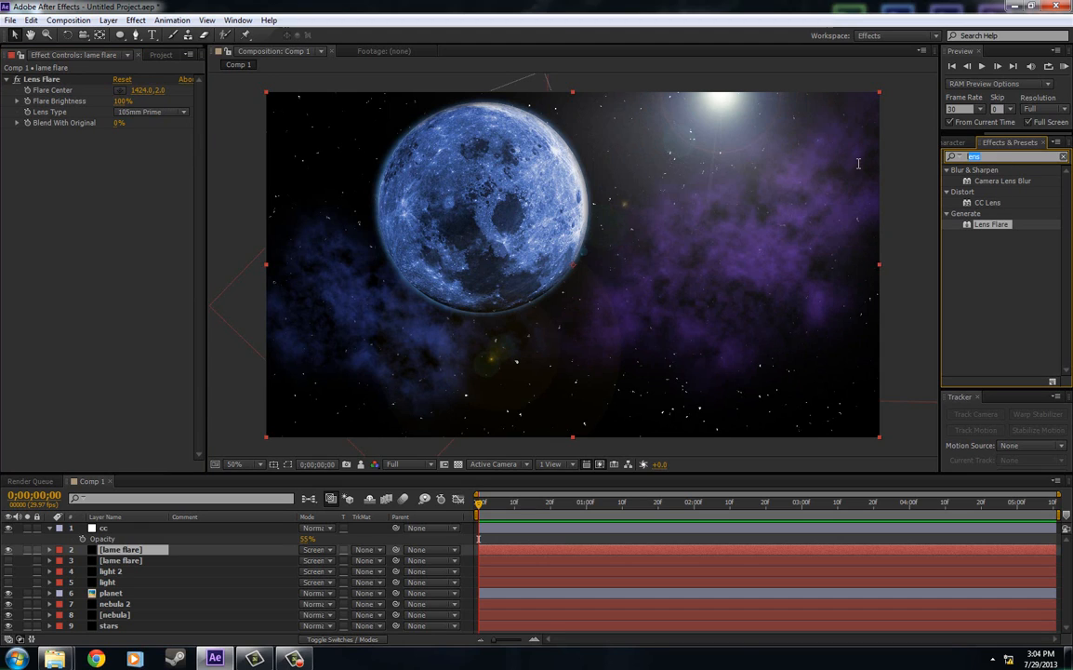
pyautogui.write('tint')
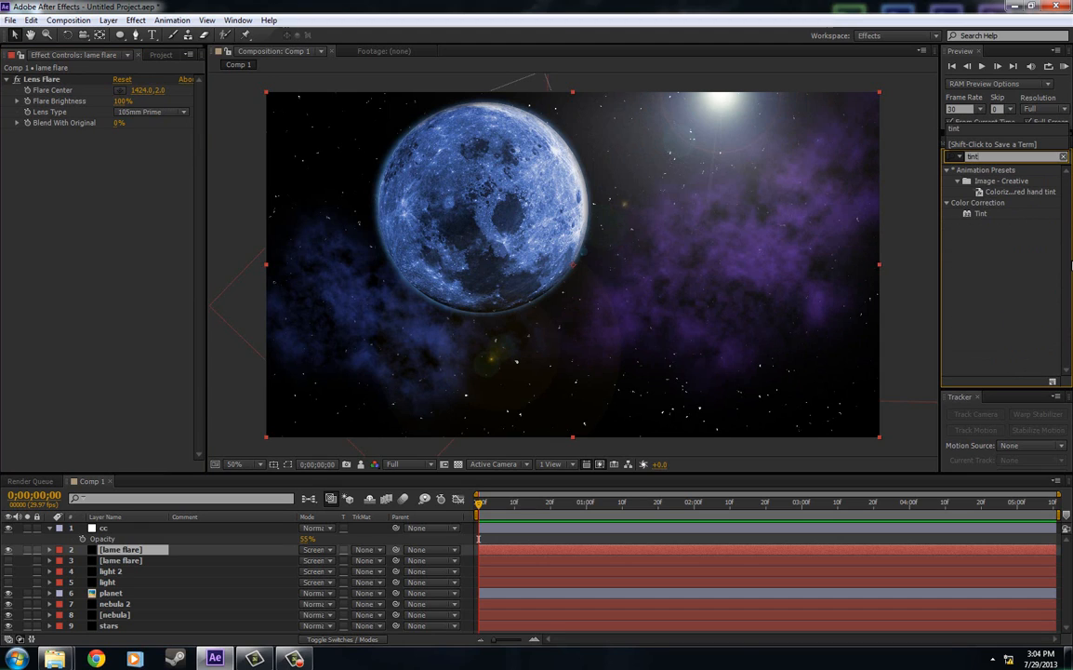
pyautogui.click(984, 214)
pyautogui.moveTo(984, 214); pyautogui.dragTo(142, 268)
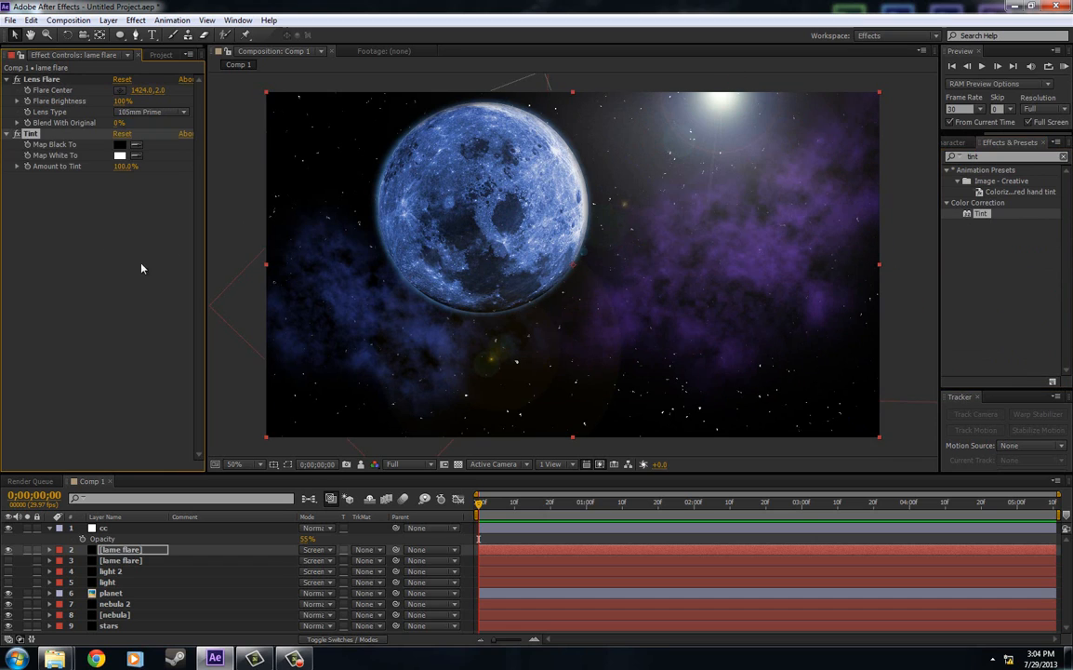
pyautogui.click(119, 156)
pyautogui.moveTo(294, 569); pyautogui.dragTo(295, 547)
pyautogui.moveTo(202, 515)
pyautogui.mouseDown()
pyautogui.moveTo(192, 481)
pyautogui.moveTo(174, 484)
pyautogui.mouseUp()
pyautogui.click(397, 486)
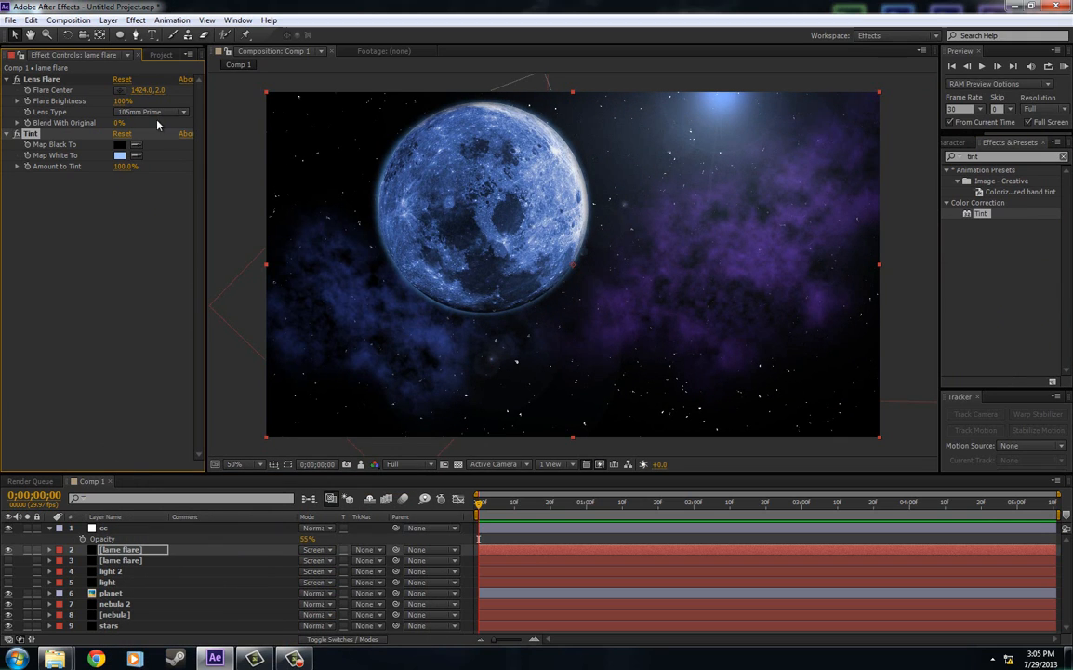
# Step: Set the upper lame flare's brightness to 124% and change the Tint's Map White To color to the paler blue B1CEFF
pyautogui.moveTo(122, 101); pyautogui.dragTo(137, 99)
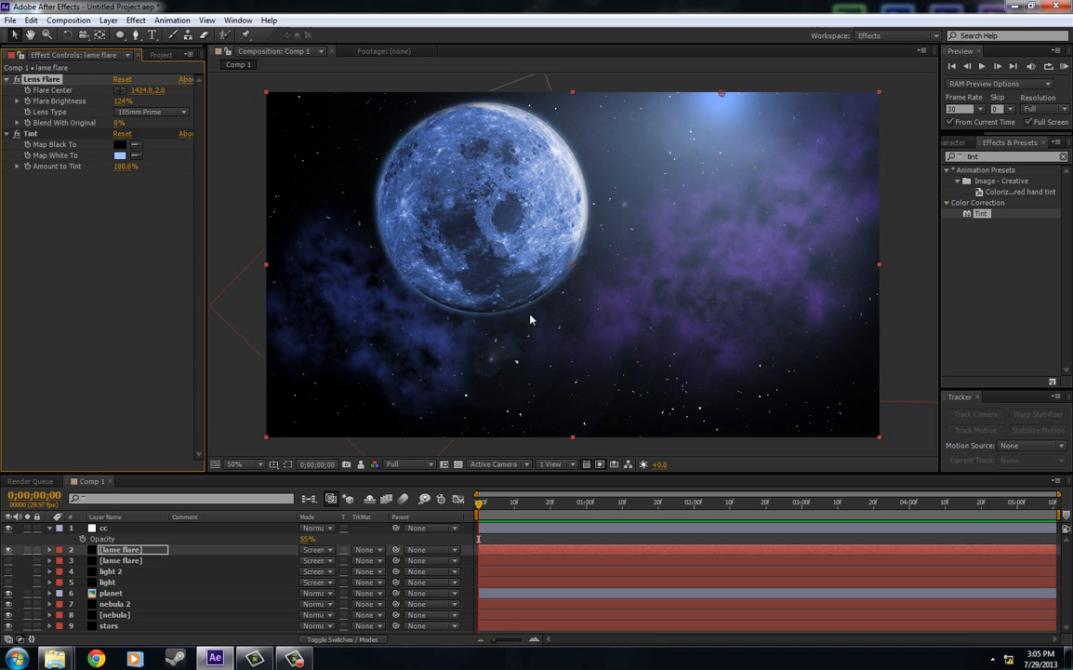
pyautogui.click(120, 155)
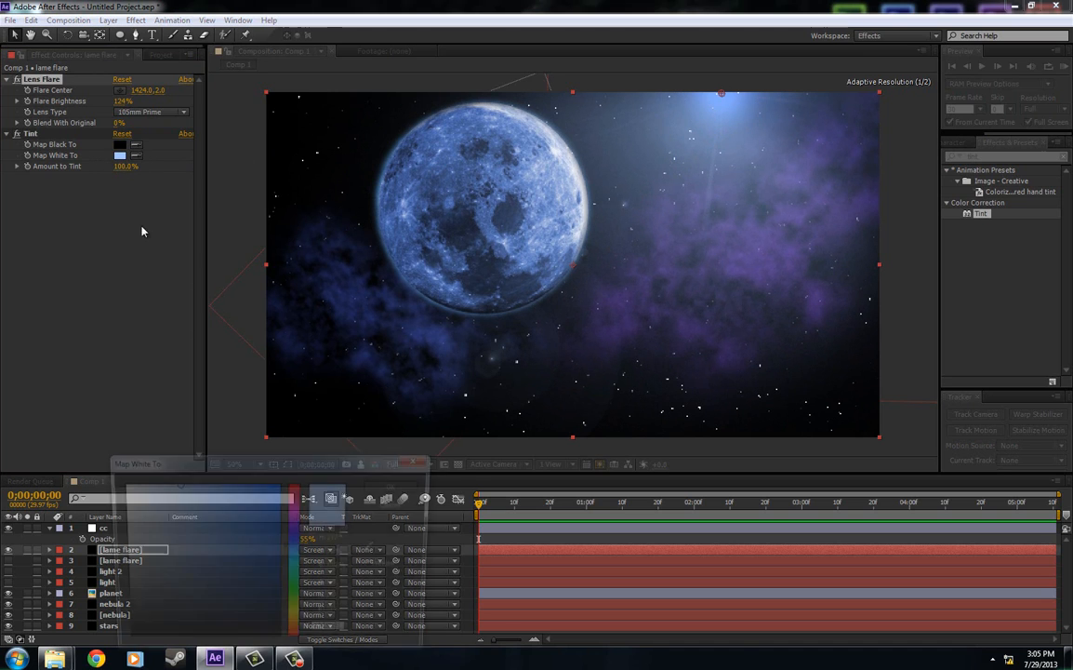
pyautogui.moveTo(150, 484); pyautogui.dragTo(167, 481)
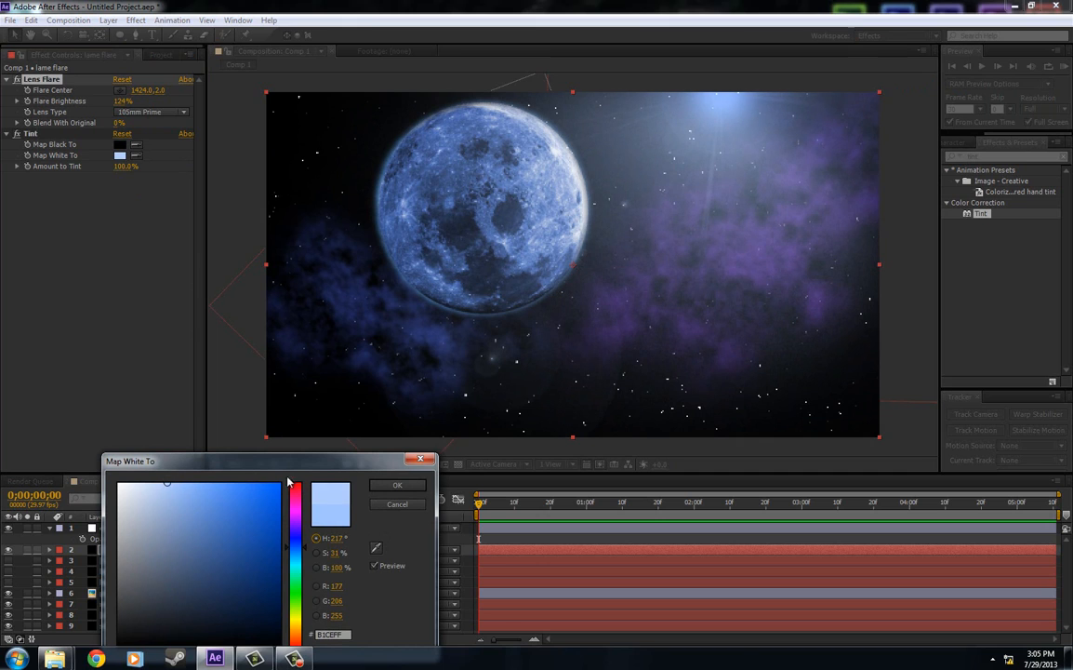
pyautogui.click(398, 484)
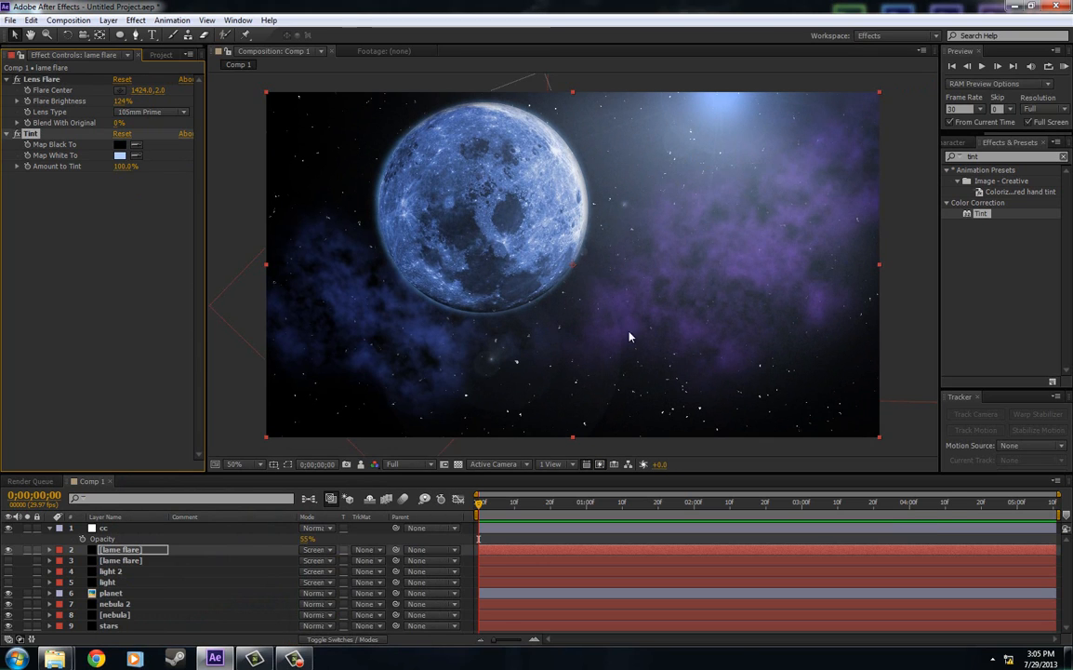
# Step: Apply Fast Blur to the upper lame flare layer with a blurriness of 25
pyautogui.click(1017, 158)
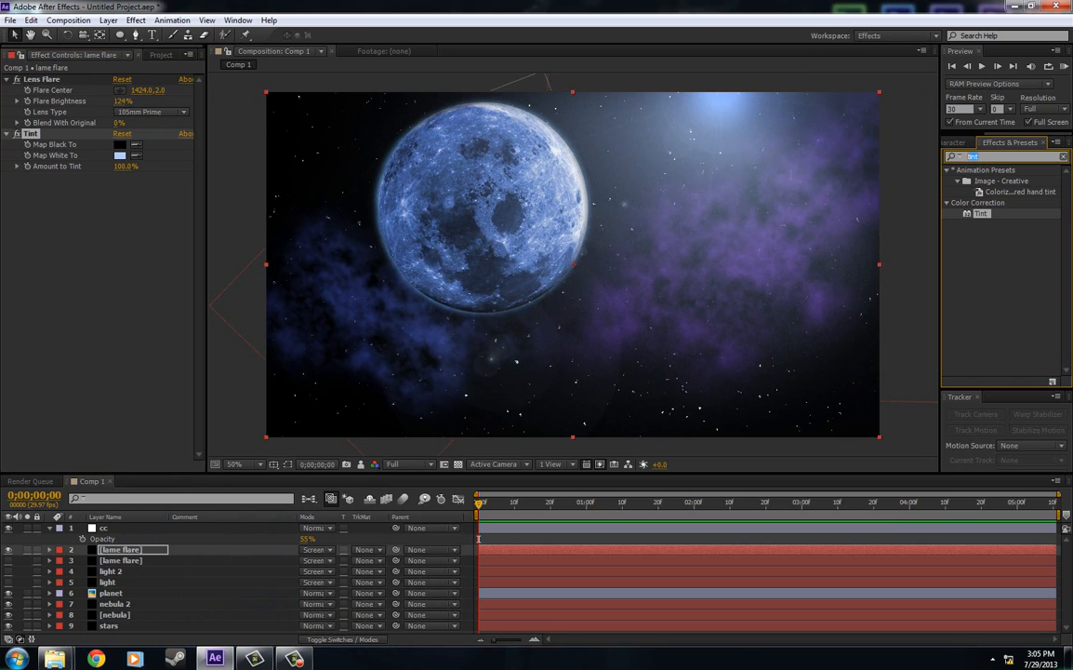
pyautogui.press('BackSpace')
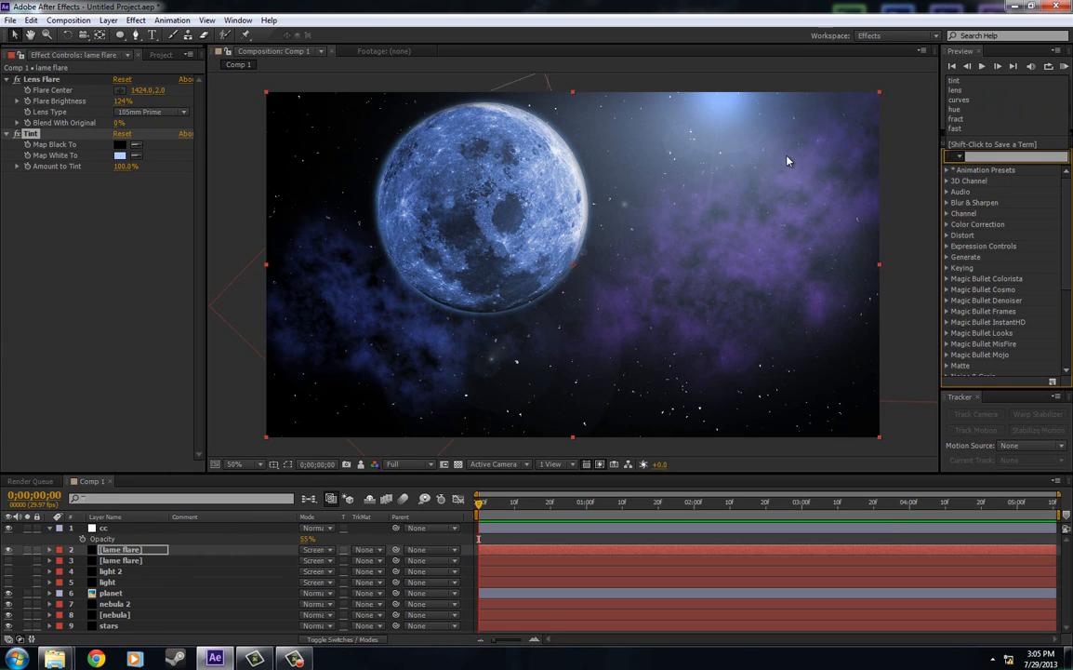
pyautogui.write('fast')
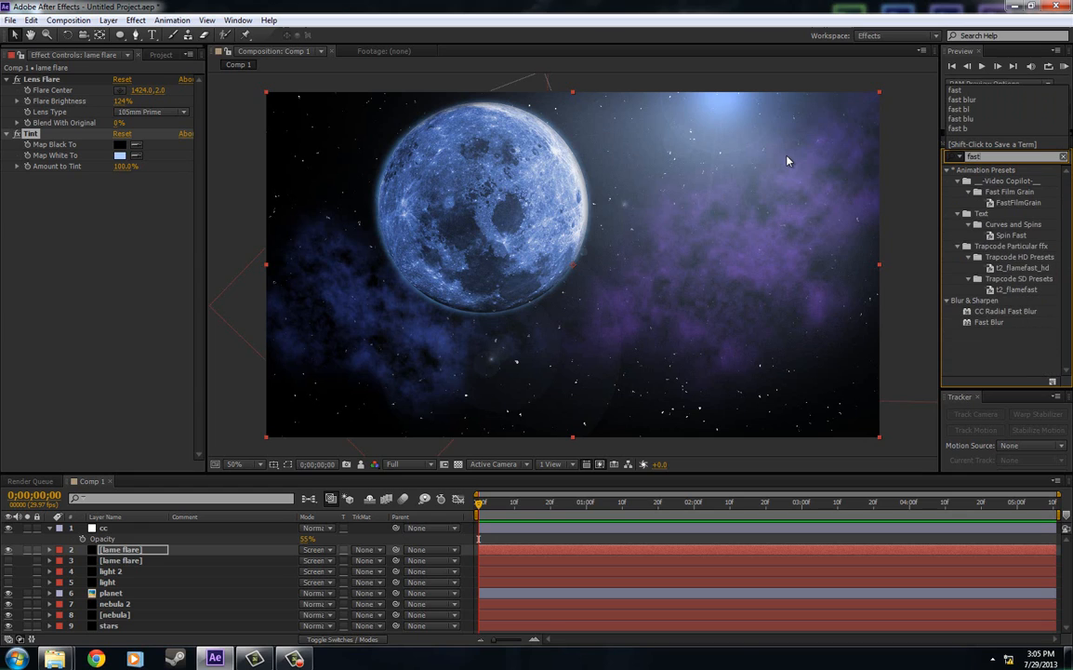
pyautogui.moveTo(983, 322); pyautogui.dragTo(56, 260)
pyautogui.click(118, 189)
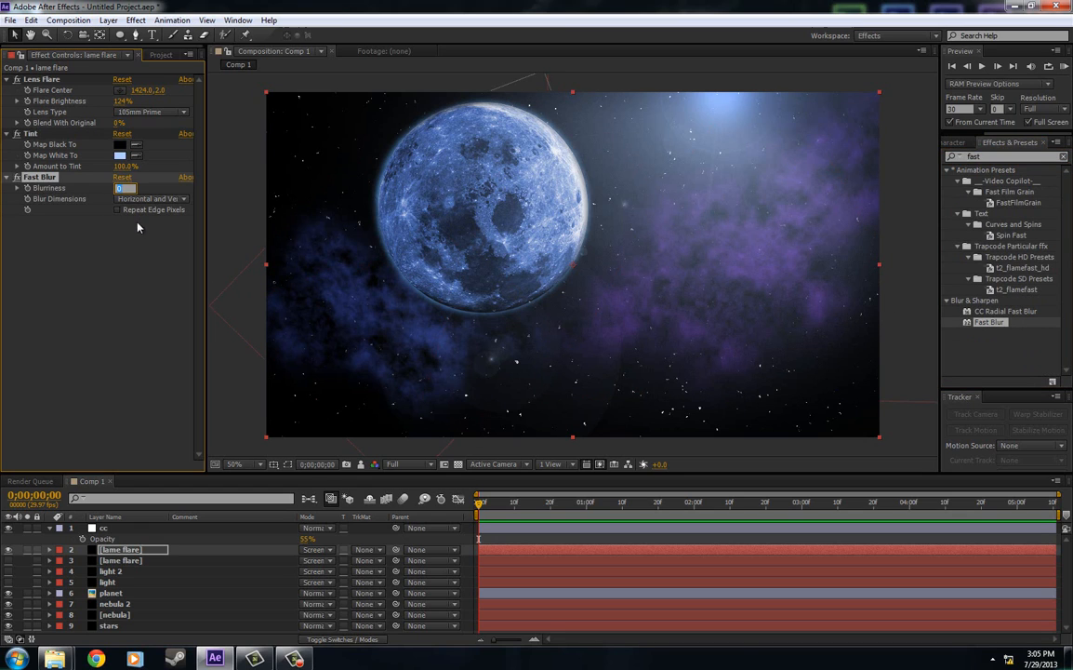
pyautogui.write('3')
pyautogui.click(130, 267)
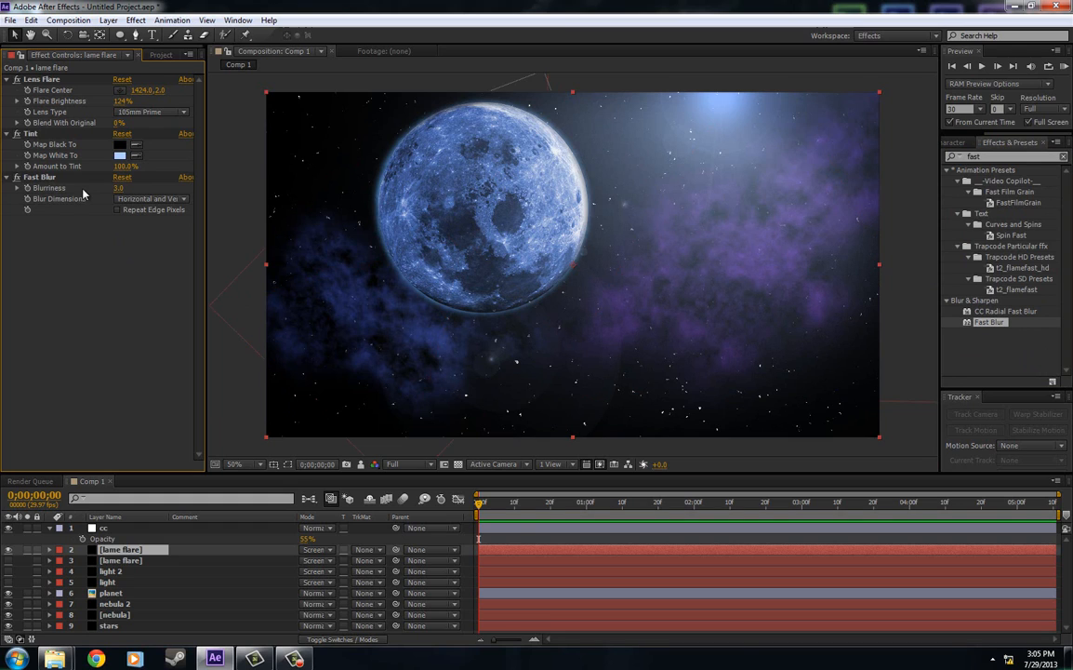
pyautogui.moveTo(118, 189); pyautogui.dragTo(133, 195)
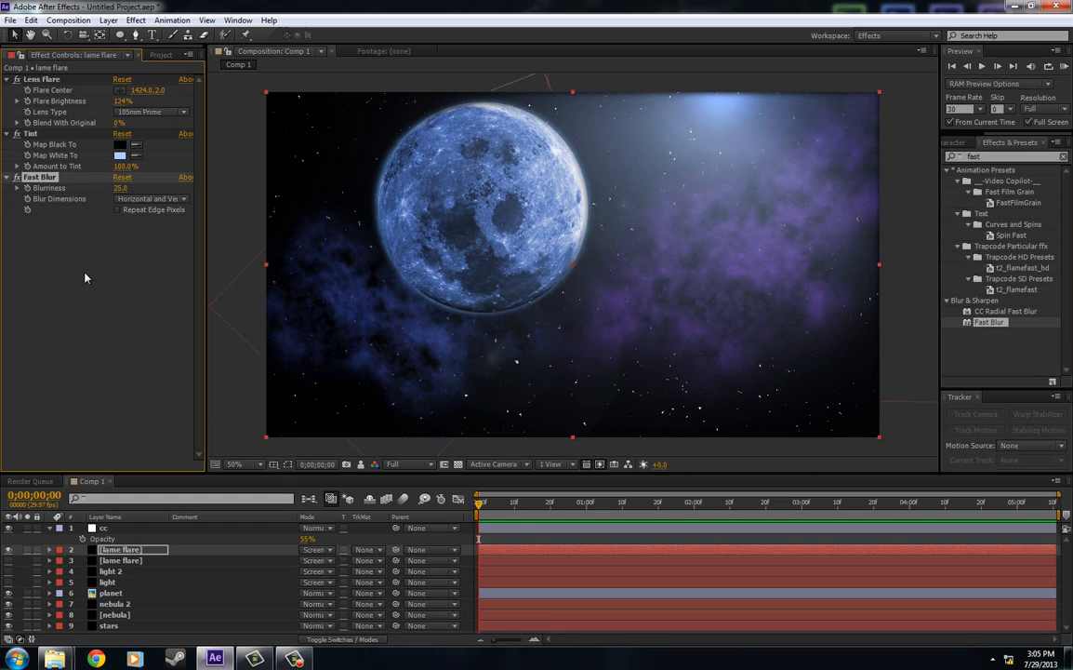
# Step: Lower the upper lame flare layer's opacity to 73%
pyautogui.click(130, 551)
pyautogui.press('t')
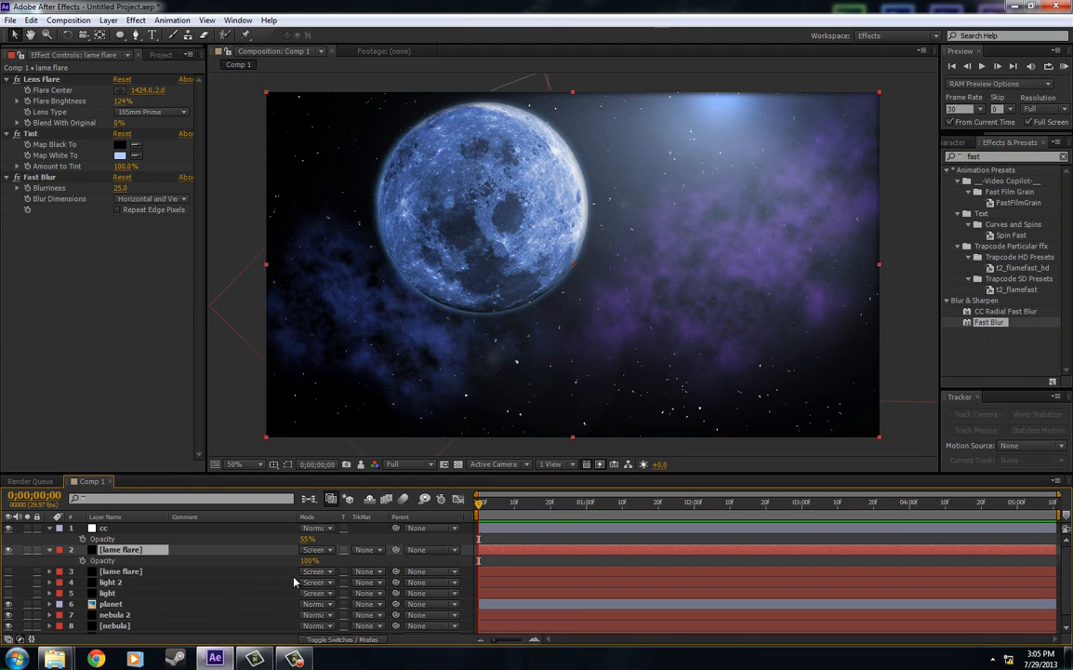
pyautogui.moveTo(305, 563); pyautogui.dragTo(286, 562)
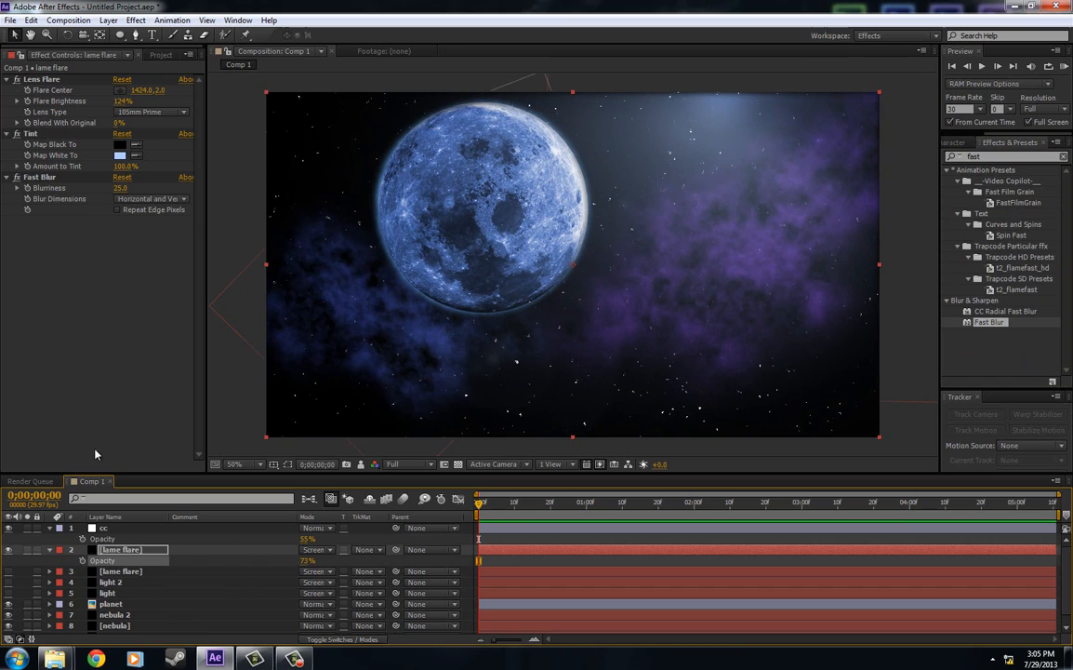
# Step: Show the lower lame flare layer and move its flare center to about 8, 818, at the image's left edge below the moon
pyautogui.click(123, 574)
pyautogui.click(128, 561)
pyautogui.click(127, 550)
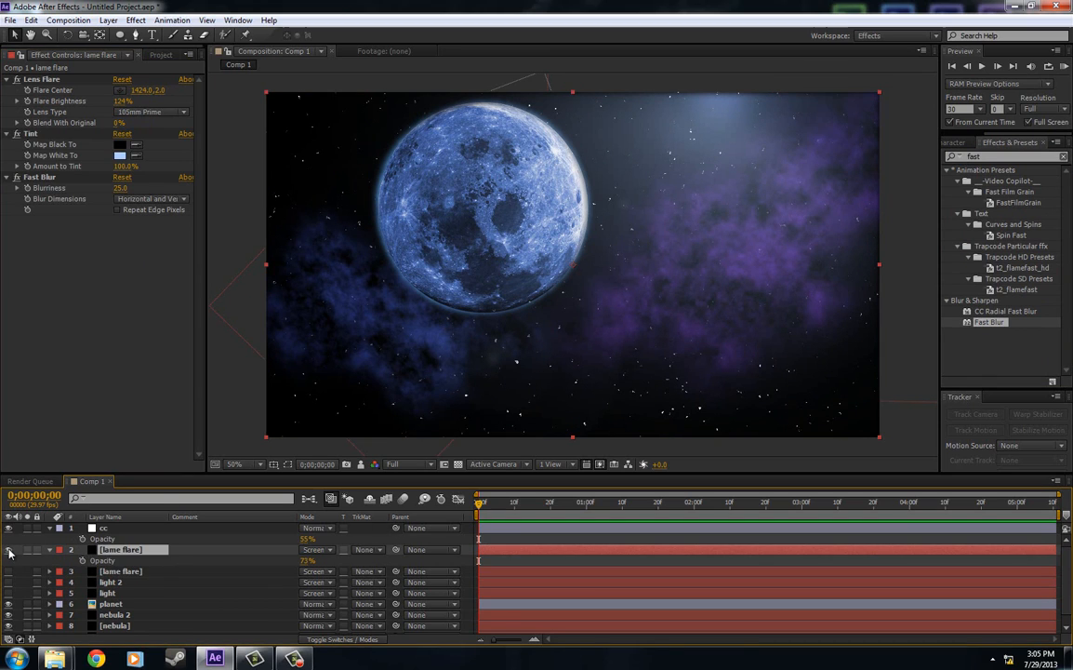
pyautogui.click(16, 574)
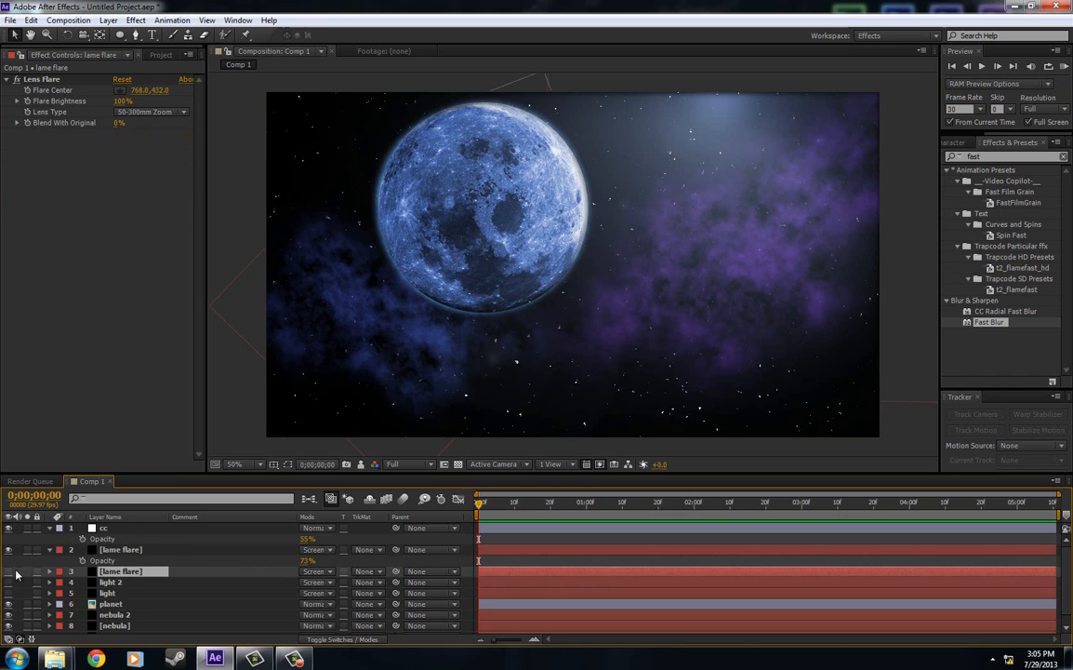
pyautogui.click(120, 91)
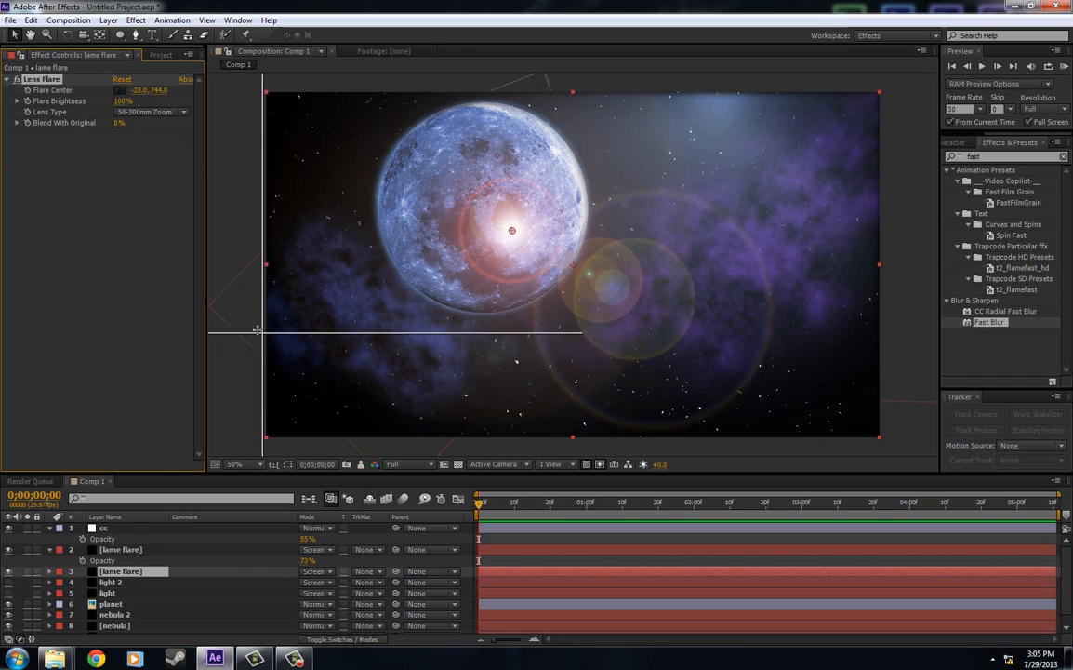
pyautogui.click(267, 336)
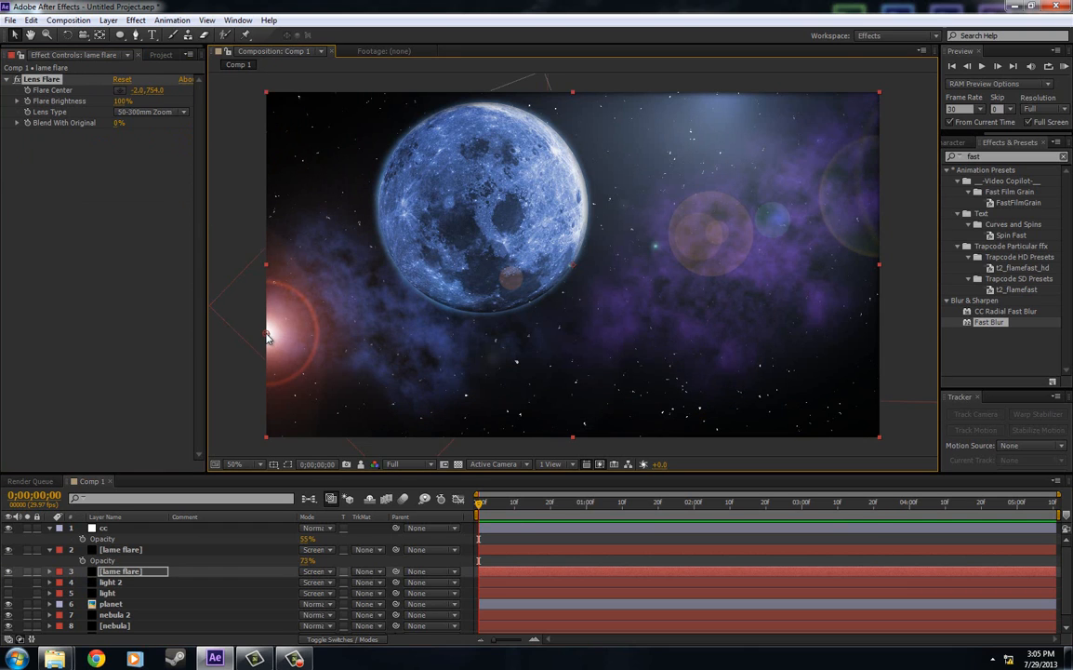
pyautogui.moveTo(267, 336)
pyautogui.mouseDown()
pyautogui.moveTo(268, 283)
pyautogui.moveTo(269, 353)
pyautogui.mouseUp()
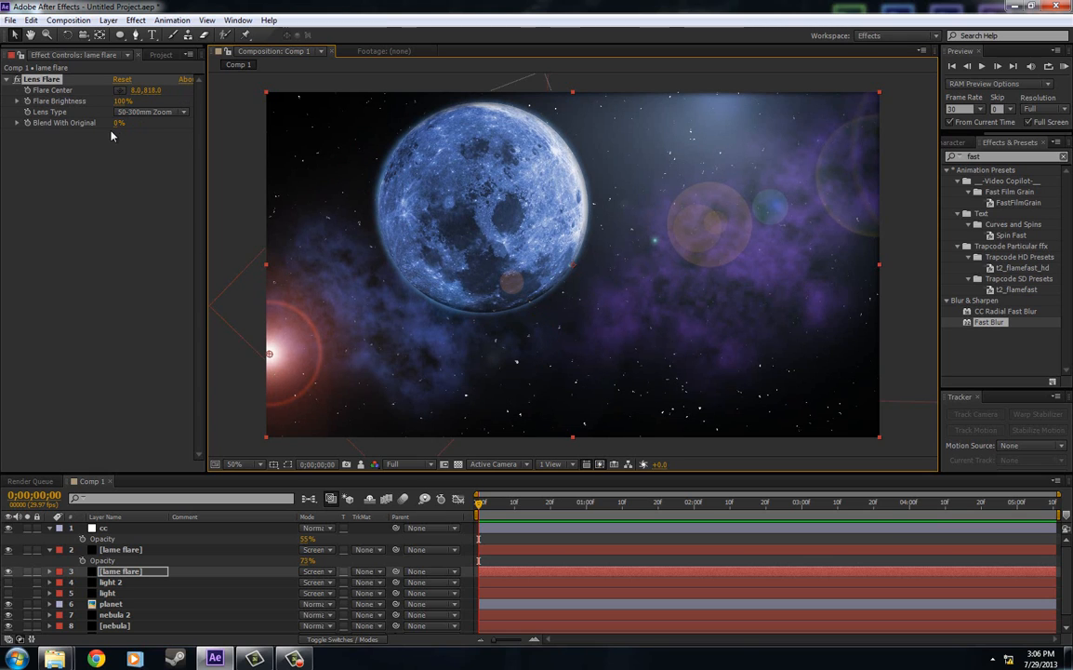
# Step: Set the lower lame flare's brightness to 132%, compare the lens types and choose 105mm Prime
pyautogui.moveTo(140, 102); pyautogui.dragTo(156, 118)
pyautogui.click(156, 112)
pyautogui.click(142, 139)
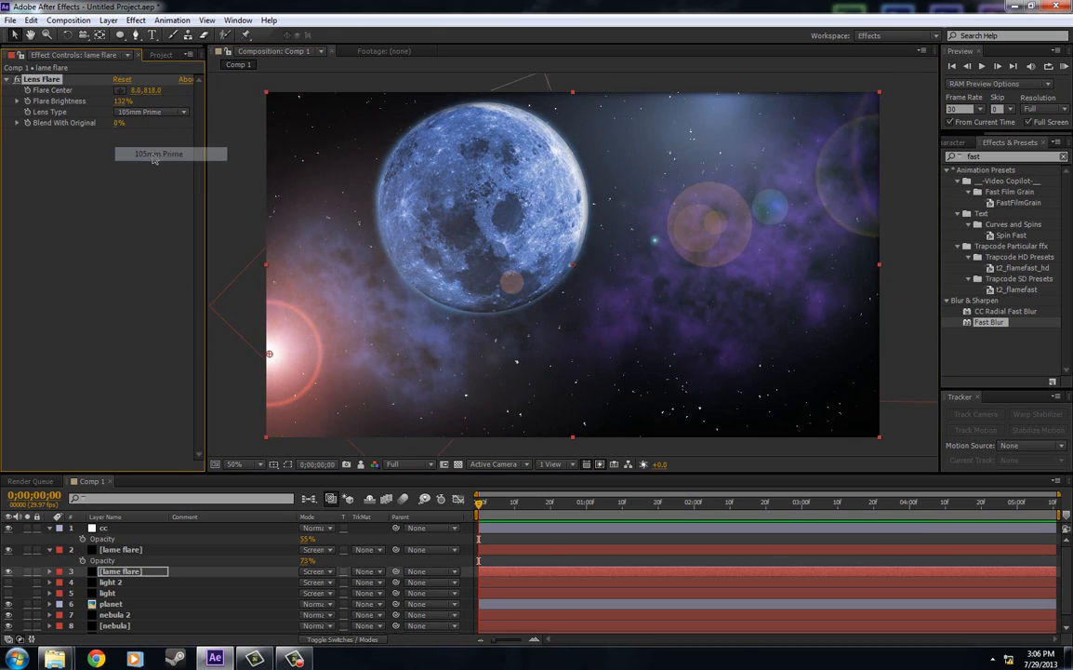
pyautogui.click(153, 113)
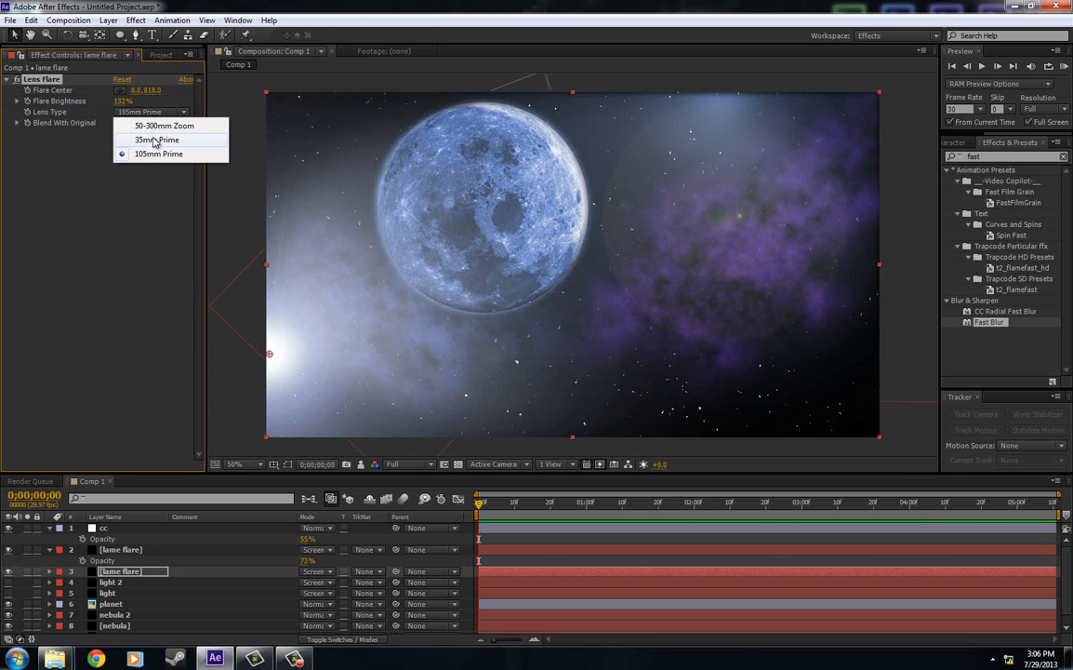
pyautogui.click(153, 140)
pyautogui.click(137, 112)
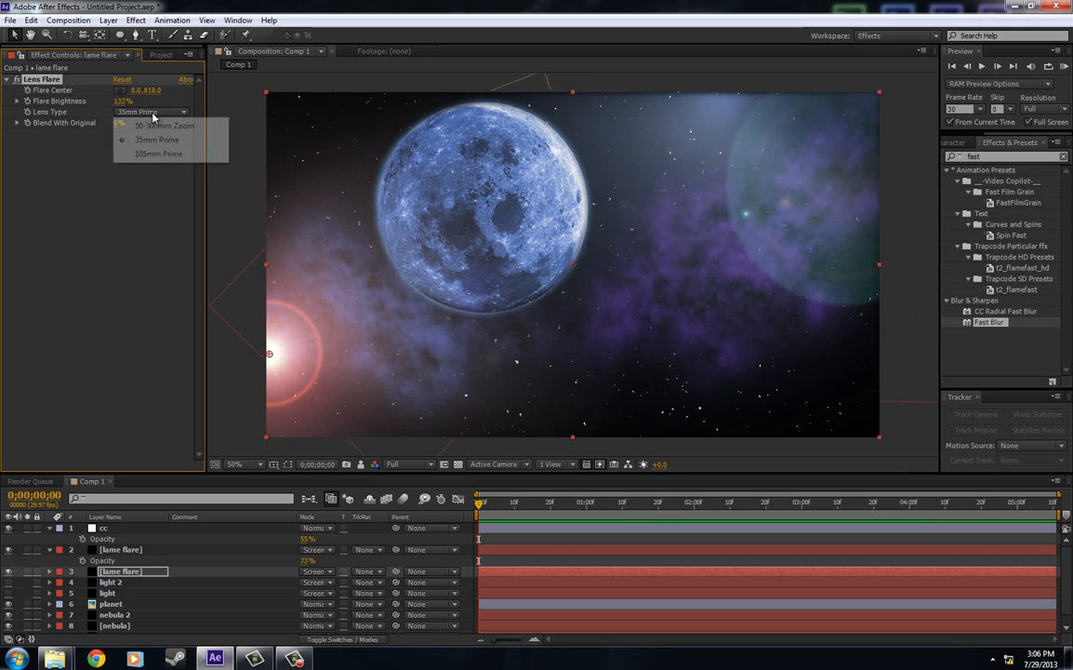
pyautogui.click(151, 154)
pyautogui.click(138, 112)
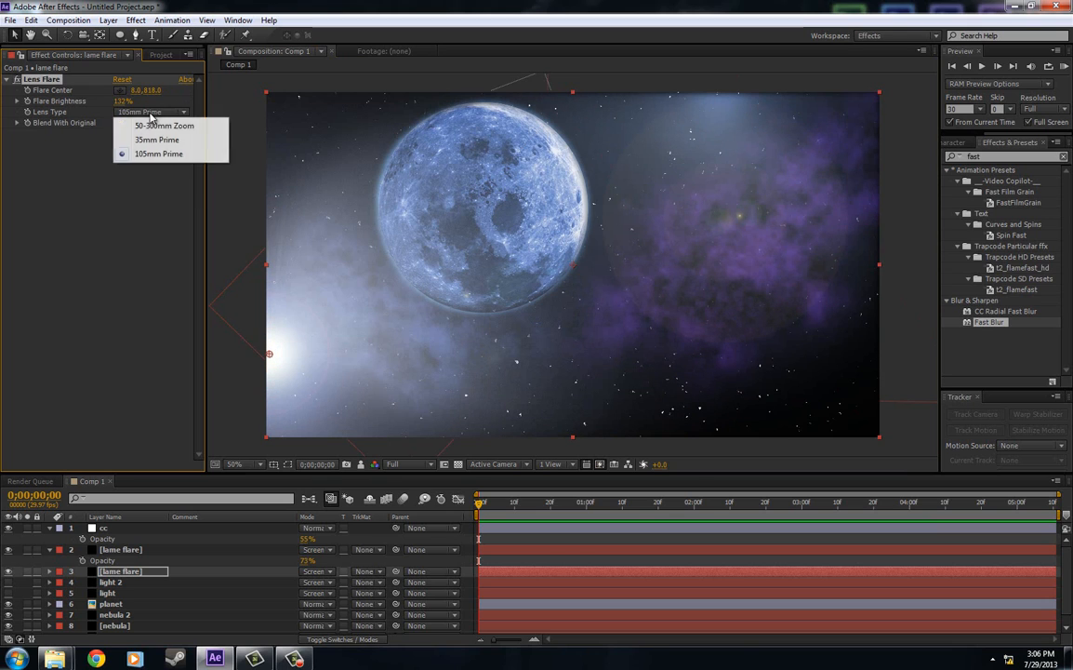
pyautogui.click(209, 138)
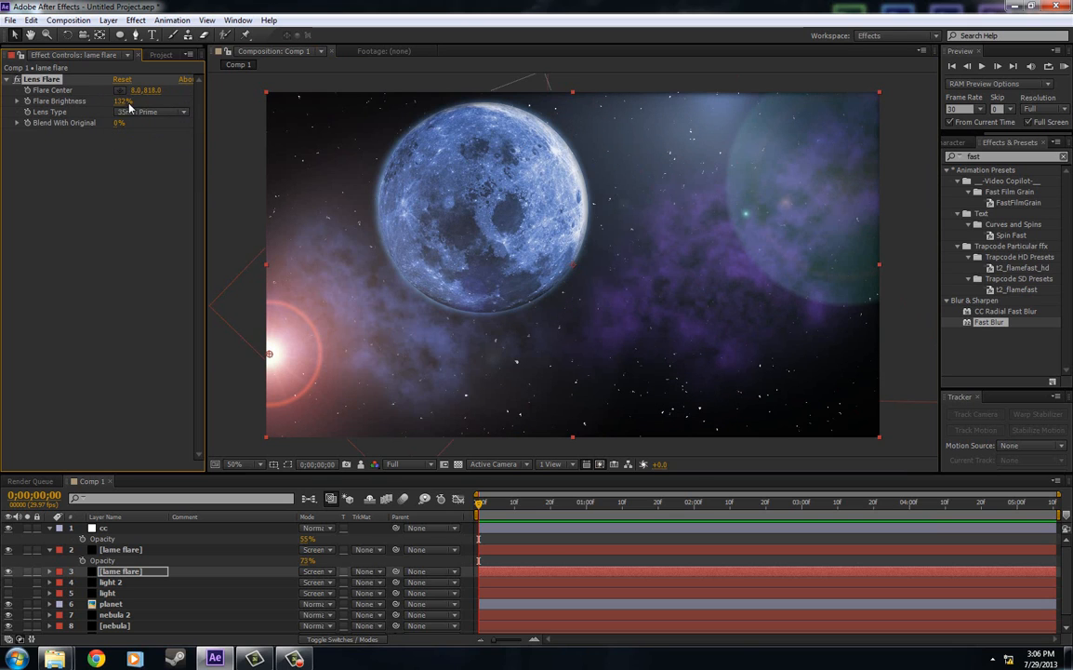
pyautogui.click(130, 110)
pyautogui.click(149, 154)
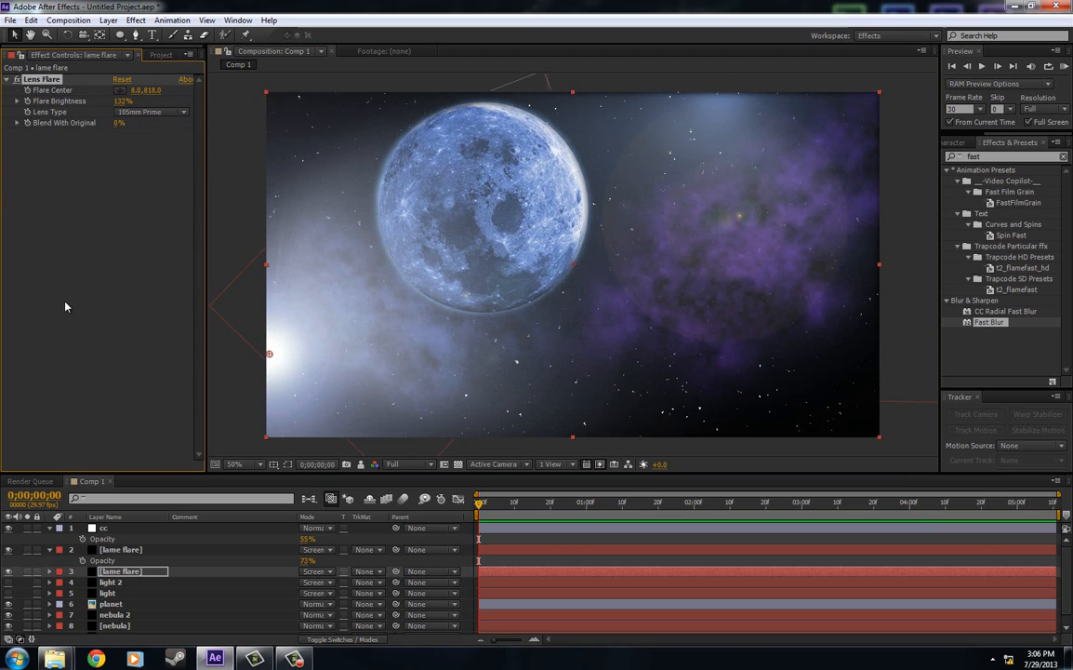
# Step: Draw a closed Pen mask on the lower lame flare layer, rounded around the flare and tapering to a point at the image's right edge
pyautogui.click(136, 35)
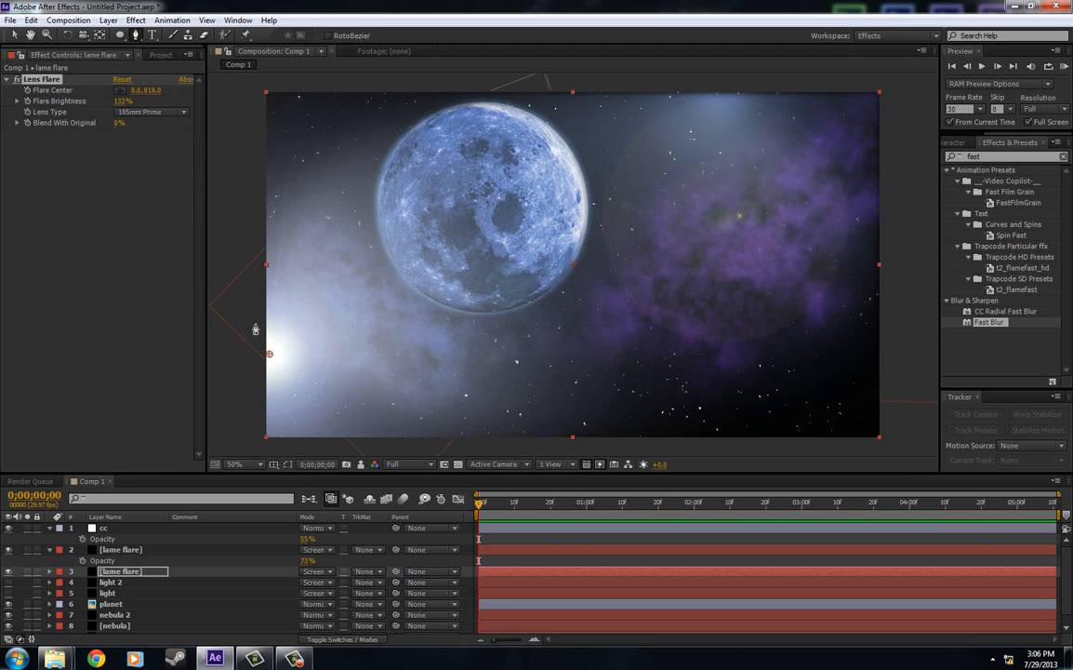
pyautogui.click(260, 299)
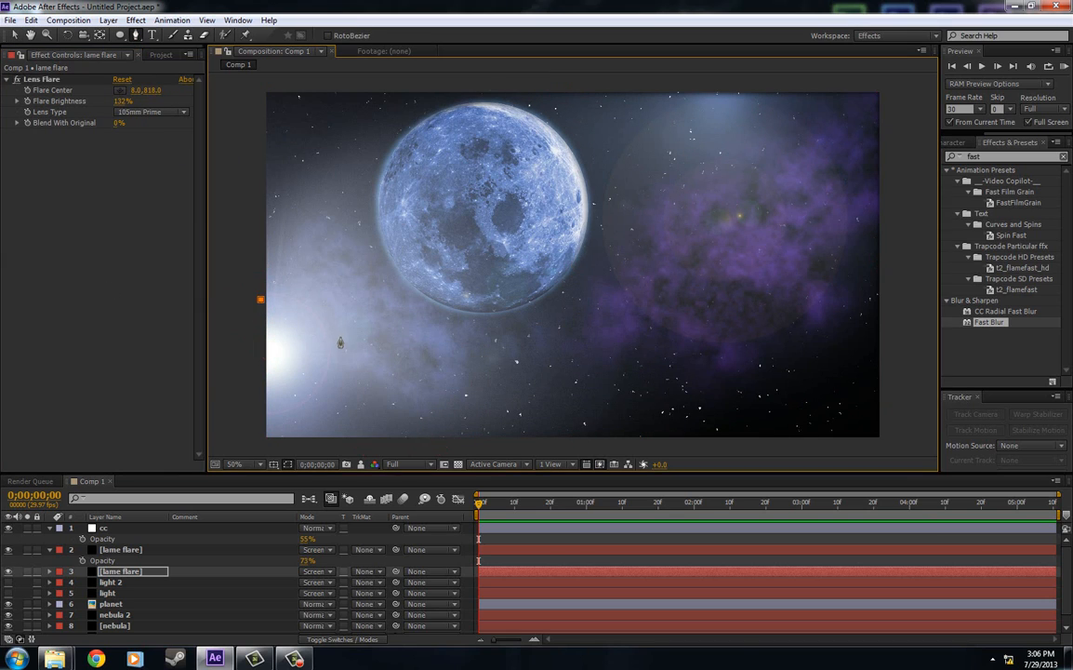
pyautogui.moveTo(337, 333); pyautogui.dragTo(354, 381)
pyautogui.press('super')
pyautogui.press('super')
pyautogui.click(896, 350)
pyautogui.moveTo(897, 350); pyautogui.dragTo(882, 355)
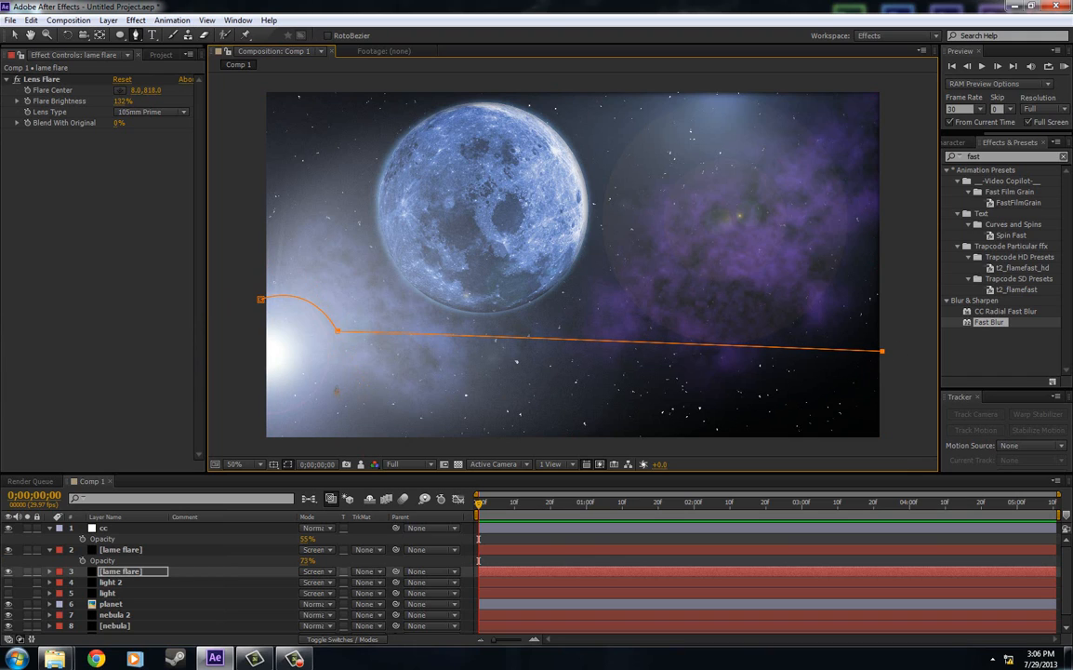
pyautogui.click(336, 380)
pyautogui.moveTo(241, 406); pyautogui.dragTo(169, 387)
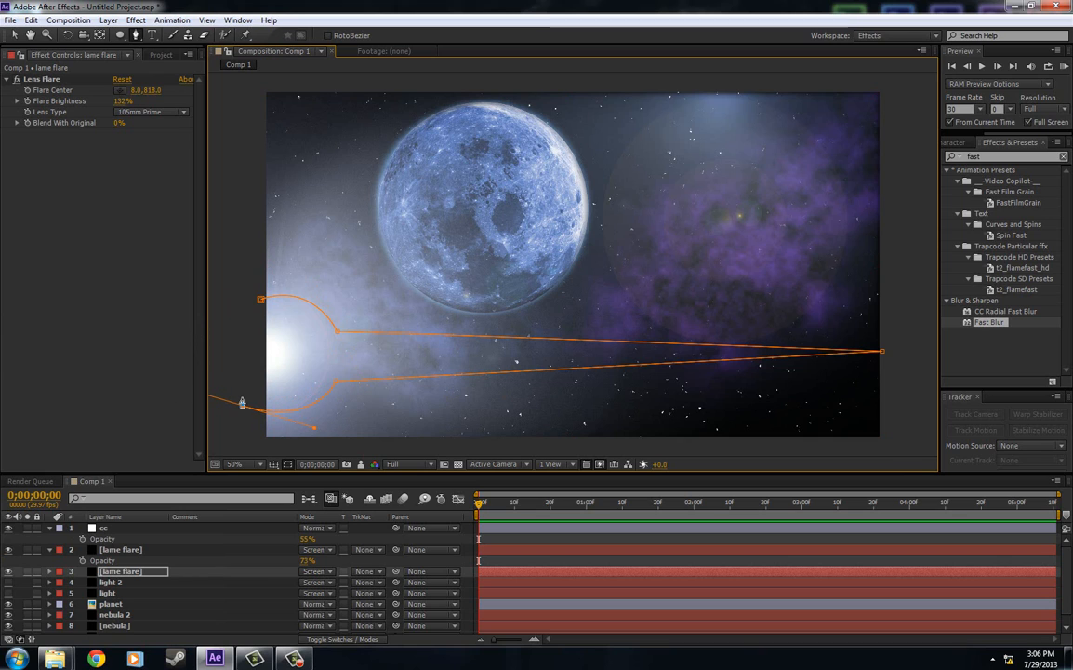
pyautogui.press(',')
pyautogui.click(408, 335)
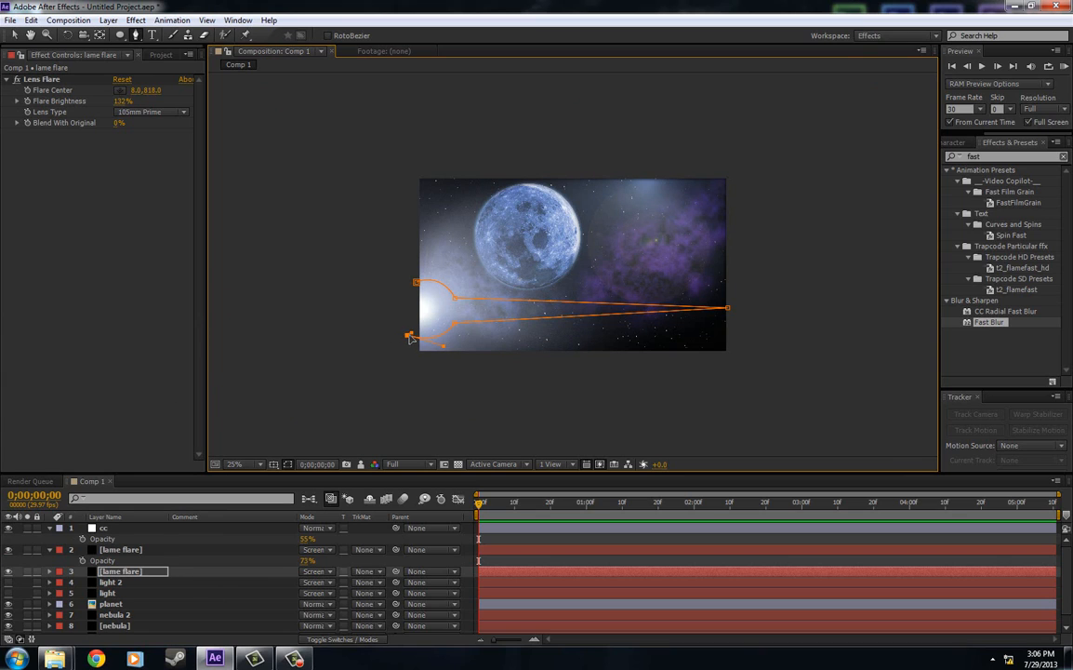
pyautogui.click(416, 282)
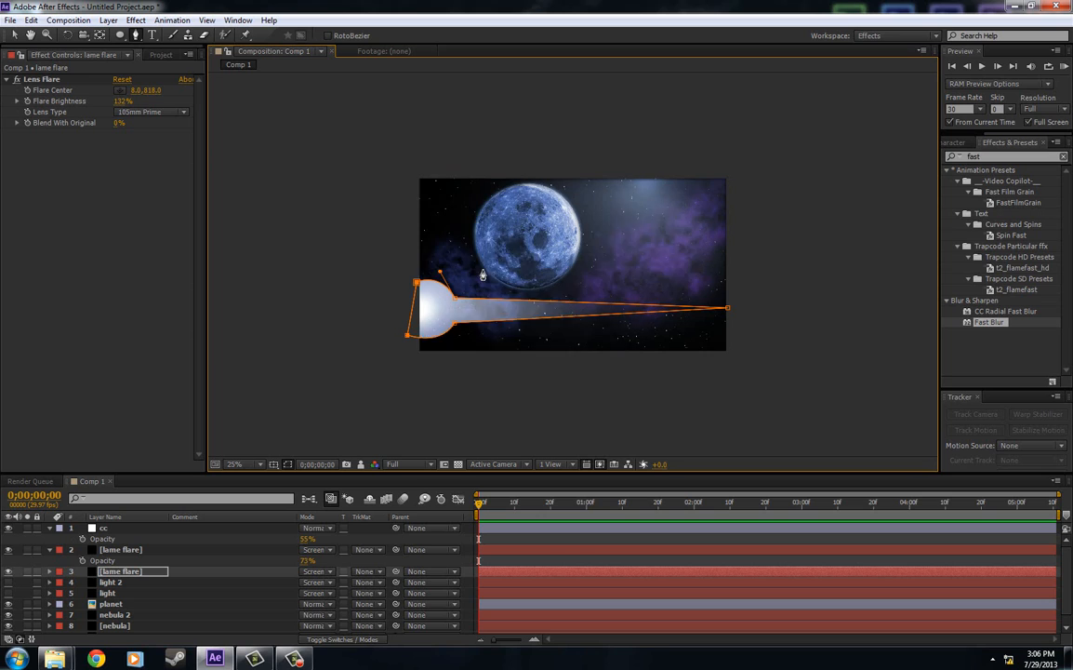
pyautogui.press('.')
pyautogui.click(288, 464)
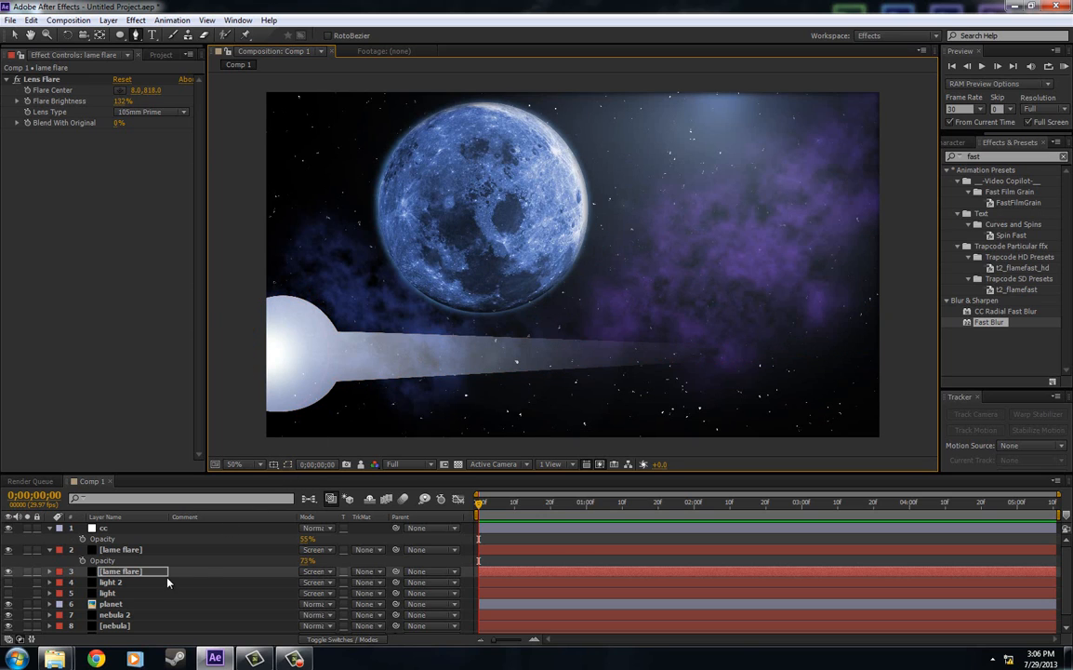
# Step: Set the mask feather of the lower lame flare layer to 144 pixels
pyautogui.click(157, 573)
pyautogui.press('m')
pyautogui.press('m')
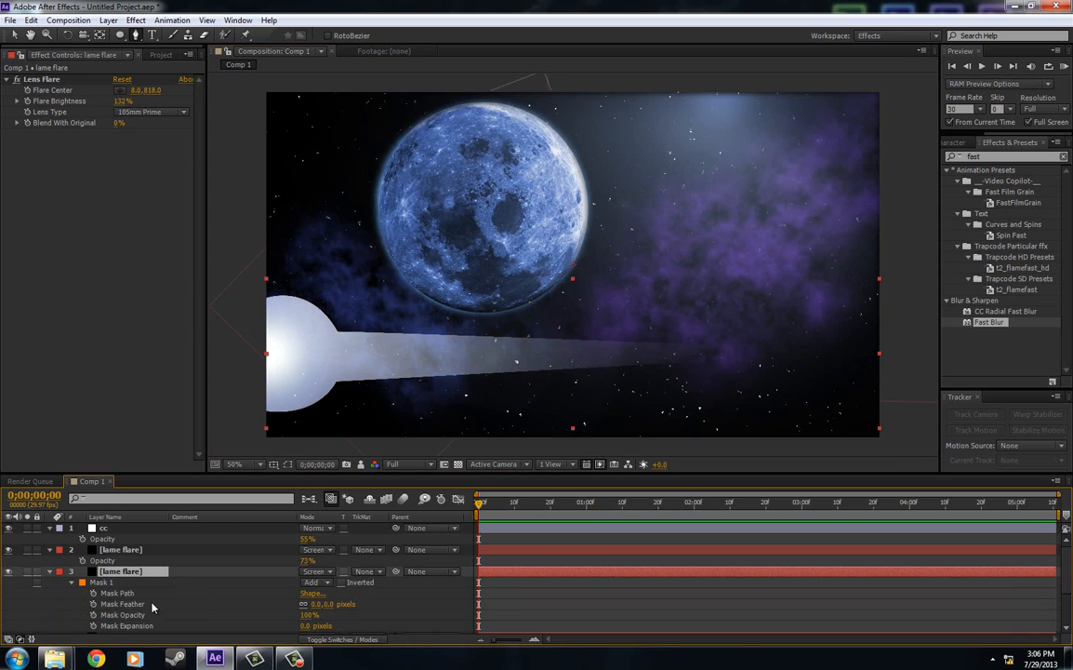
pyautogui.click(153, 605)
pyautogui.moveTo(314, 604); pyautogui.dragTo(398, 604)
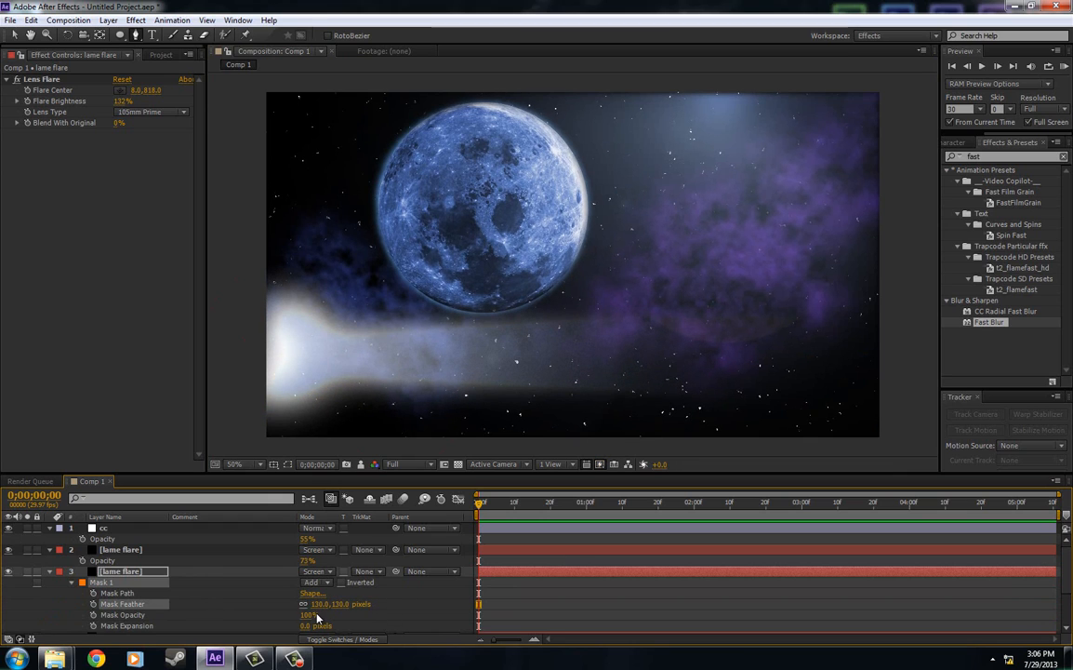
pyautogui.moveTo(316, 604); pyautogui.dragTo(325, 604)
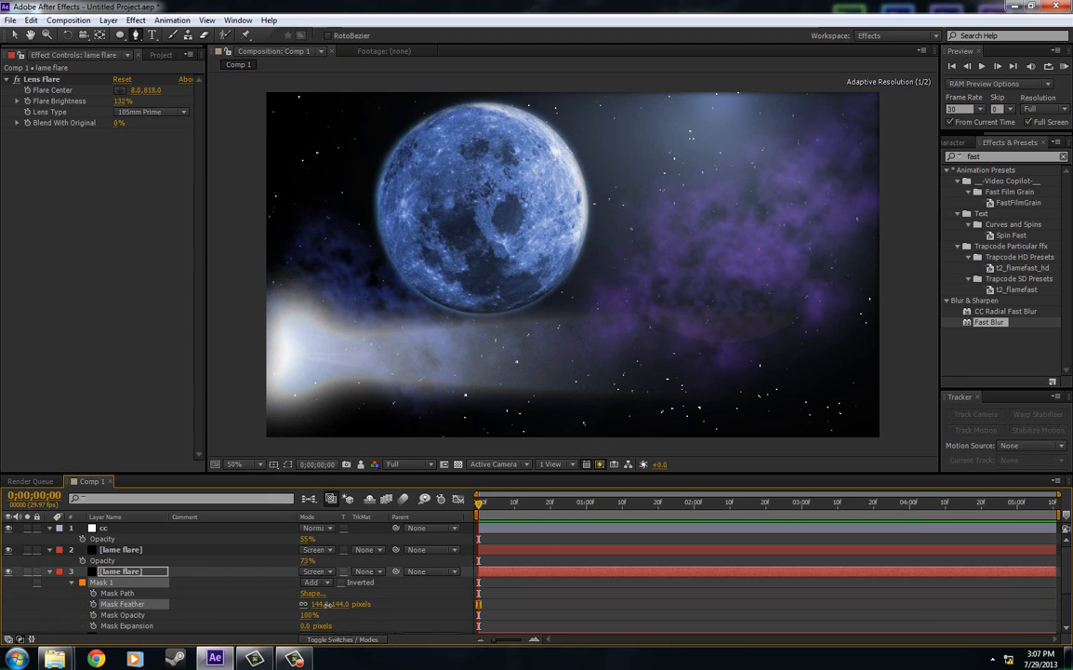
pyautogui.click(361, 465)
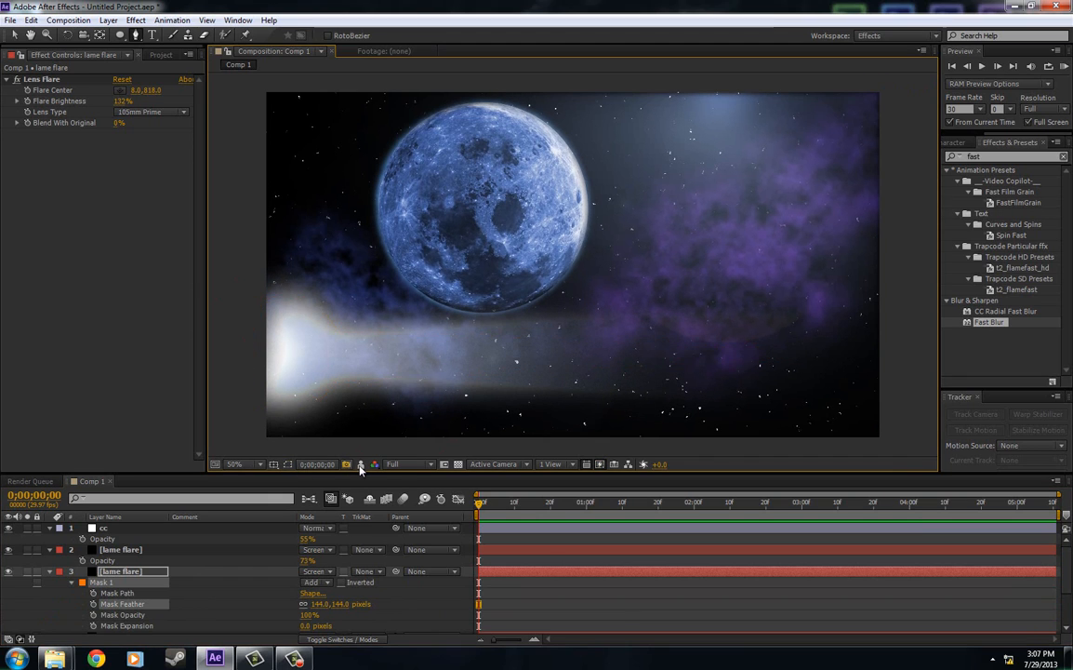
pyautogui.click(362, 465)
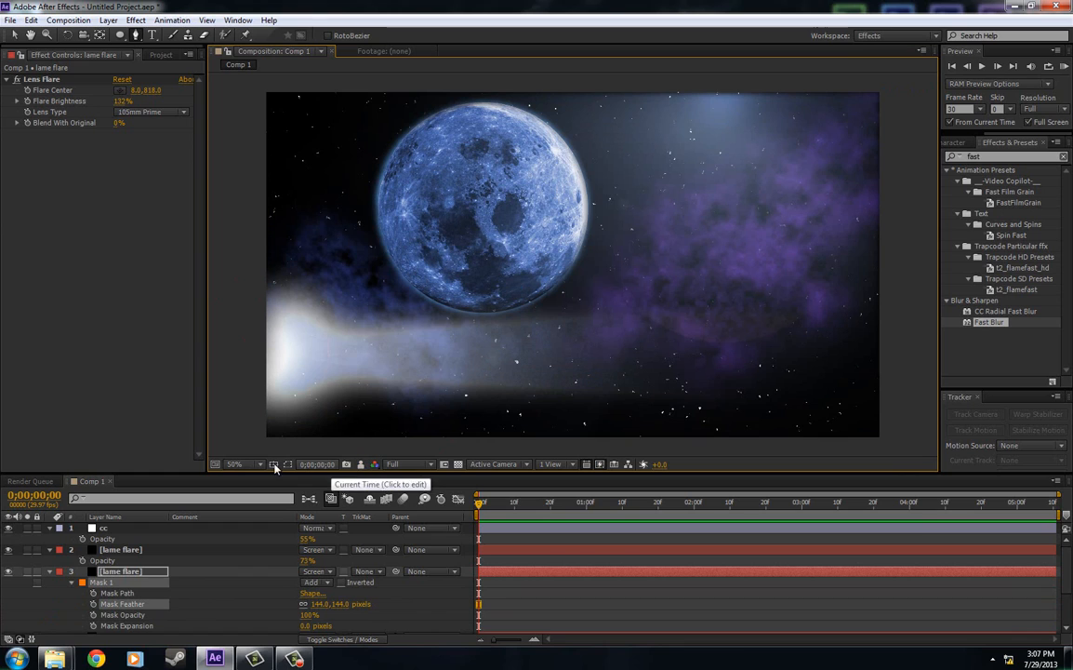
# Step: Narrow the mask's neck beside the flare and pull its tapered tip inward to just past the moon's right edge
pyautogui.click(289, 464)
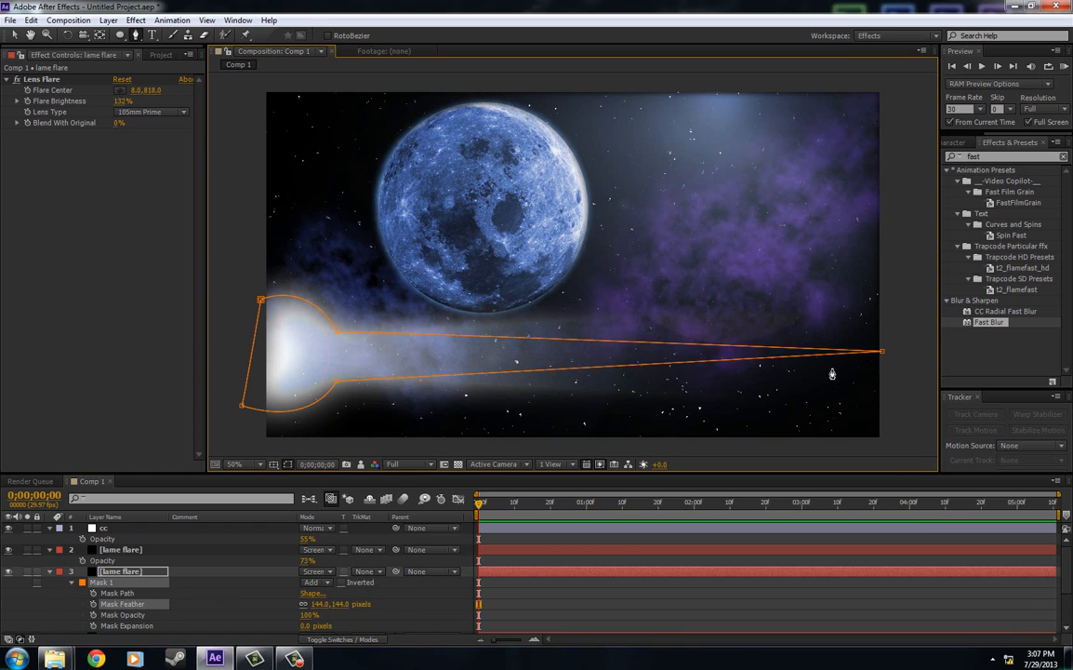
pyautogui.moveTo(883, 357); pyautogui.dragTo(883, 368)
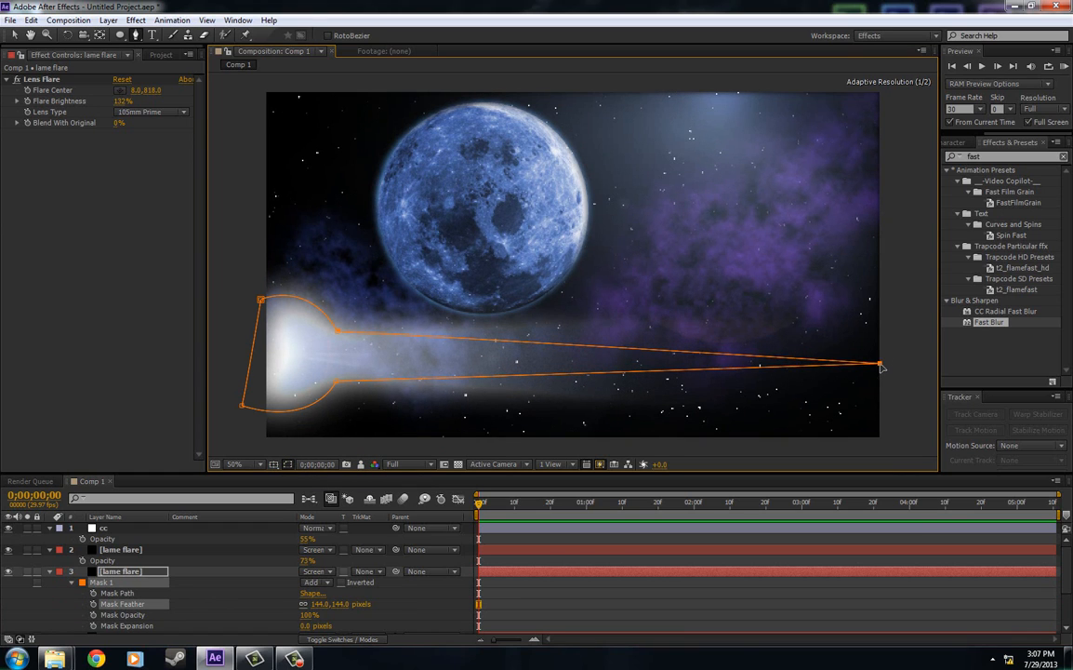
pyautogui.moveTo(336, 330); pyautogui.dragTo(336, 373)
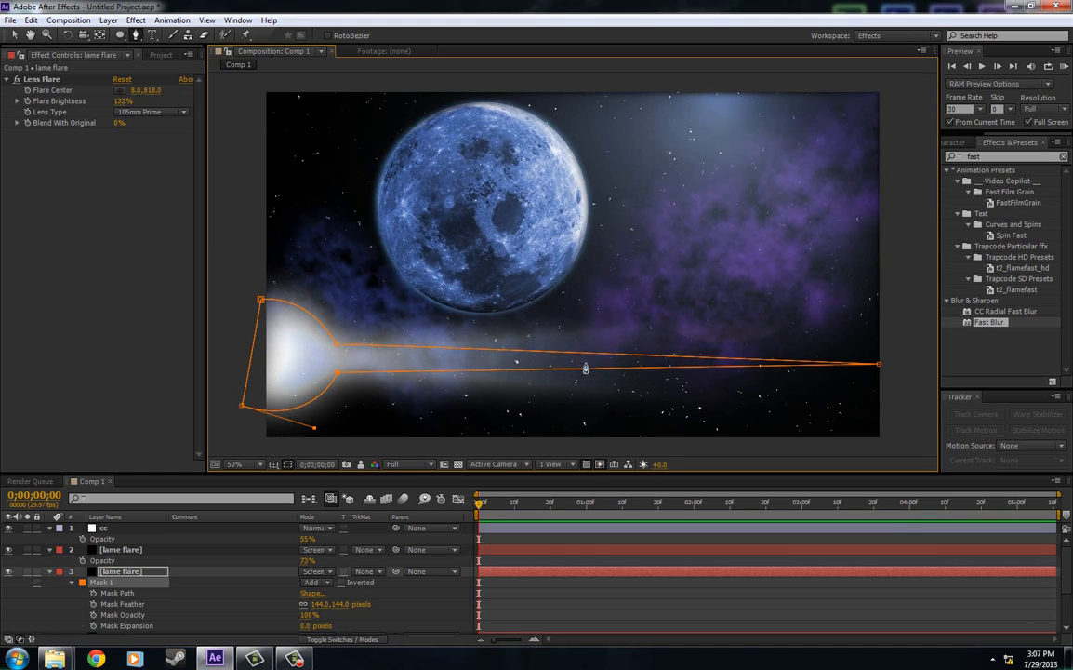
pyautogui.click(287, 466)
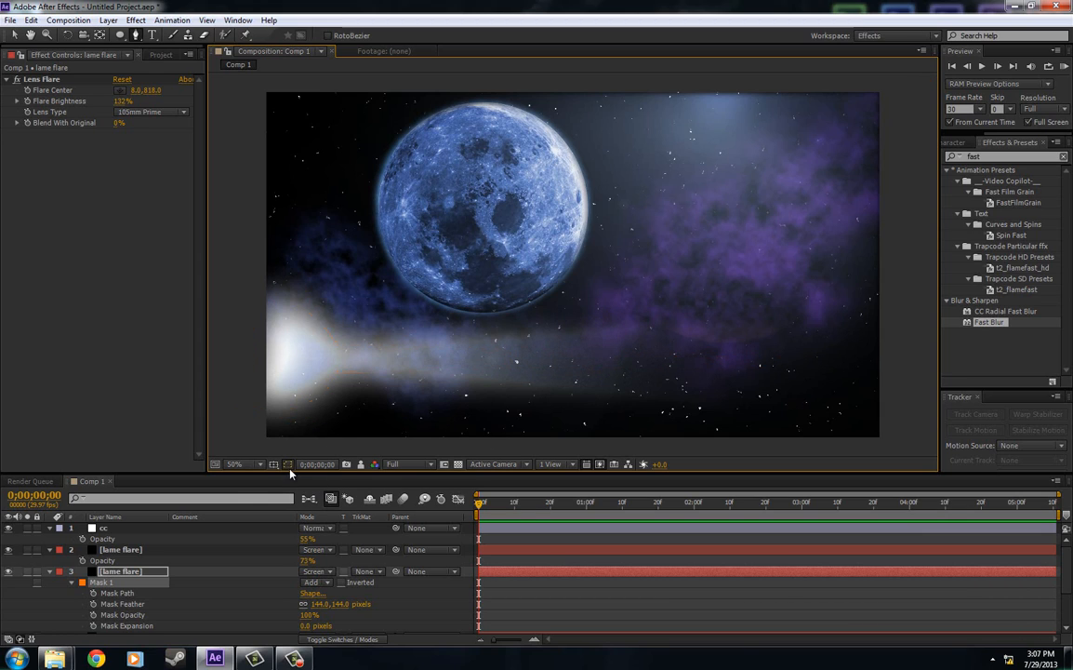
pyautogui.click(287, 464)
pyautogui.moveTo(881, 364); pyautogui.dragTo(653, 358)
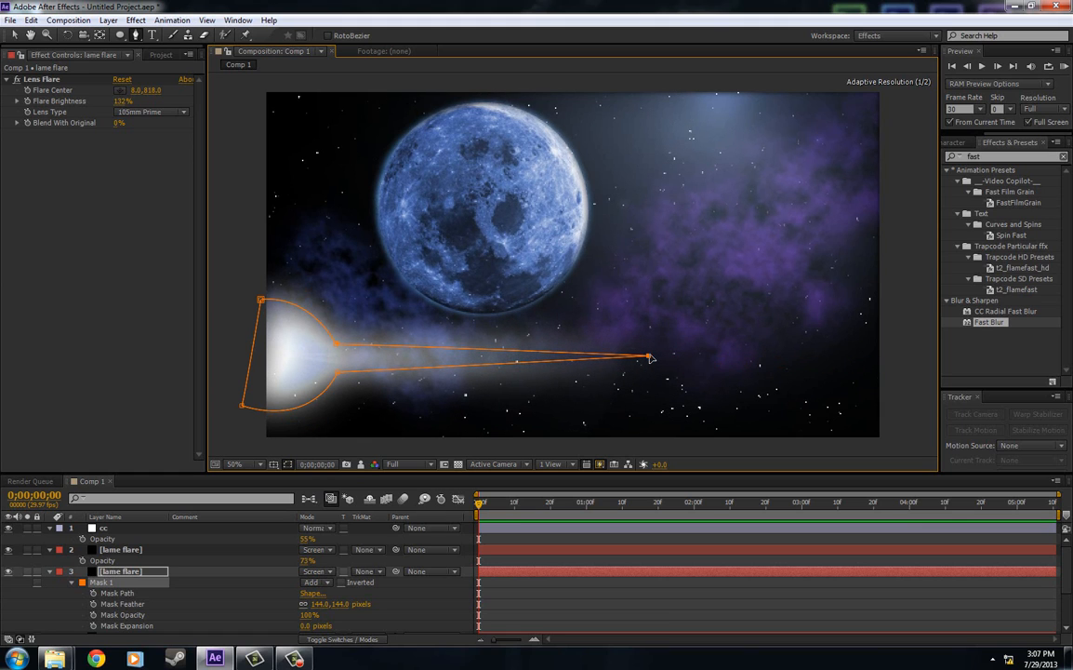
pyautogui.click(363, 465)
# Step: Reduce the lower lame flare layer's flare brightness to 114%
pyautogui.click(185, 430)
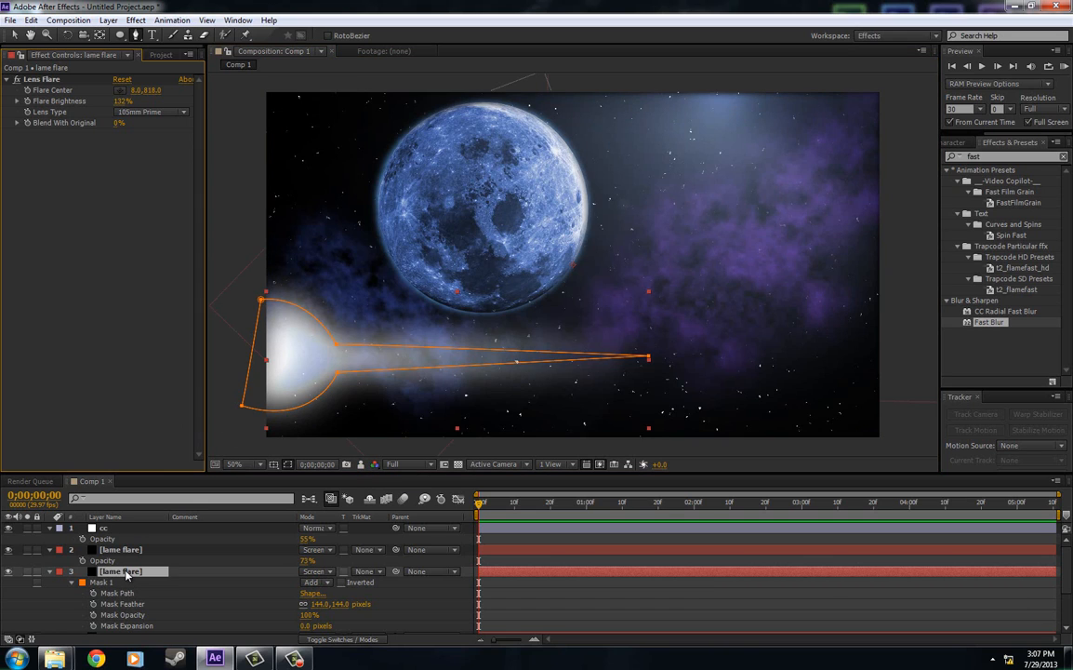
pyautogui.press('t')
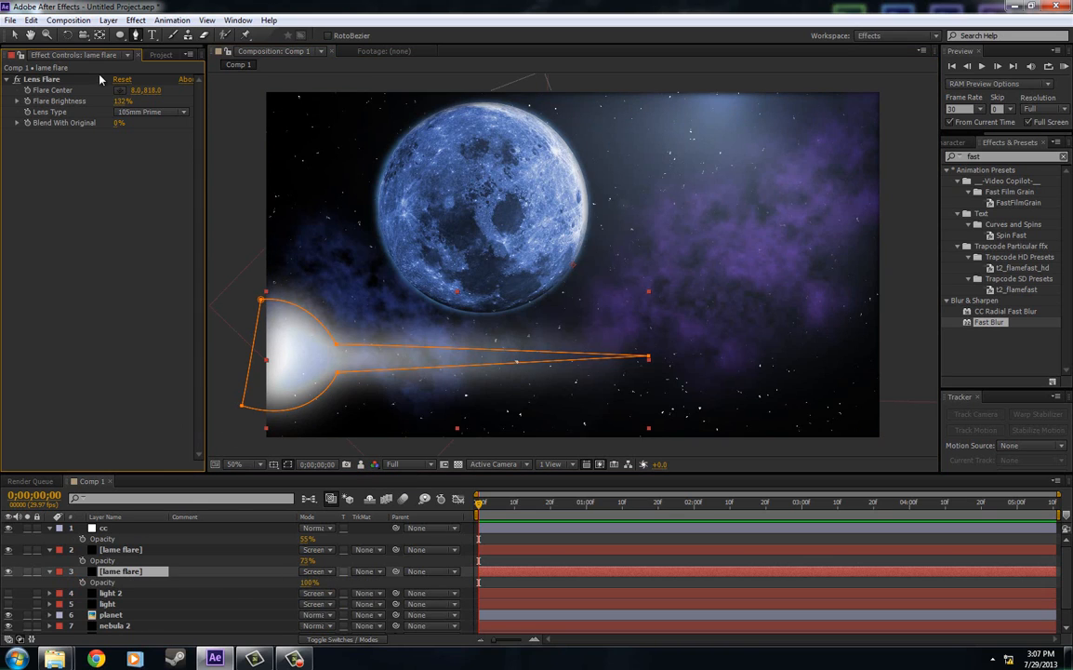
pyautogui.moveTo(115, 100)
pyautogui.mouseDown()
pyautogui.moveTo(97, 100)
pyautogui.moveTo(109, 100)
pyautogui.mouseUp()
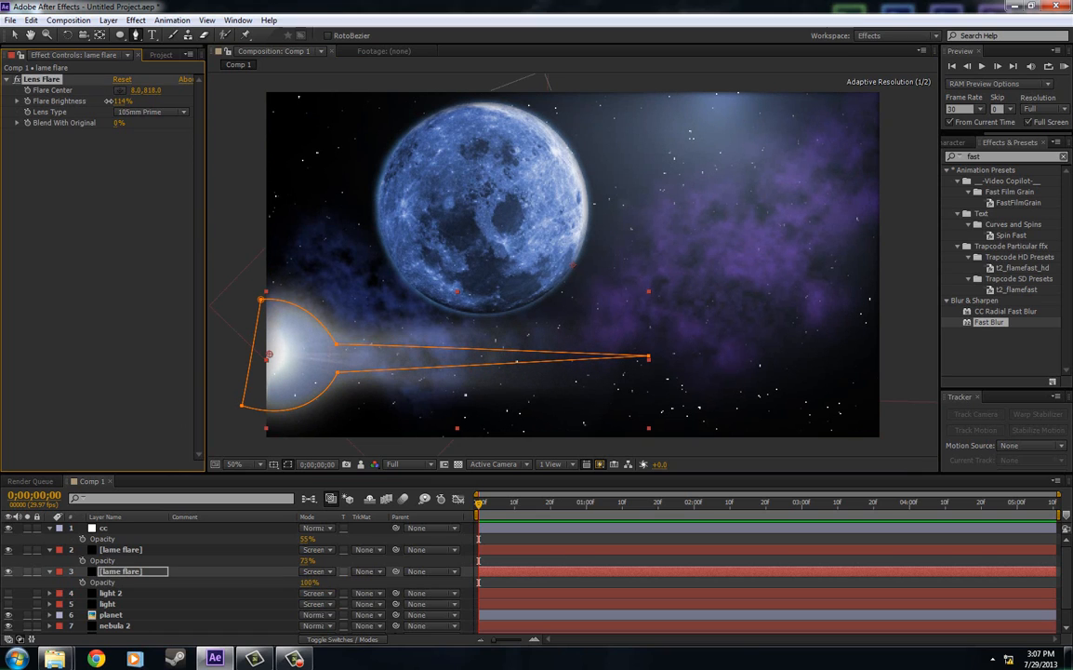
pyautogui.click(120, 204)
# Step: Find the Tint effect and apply it to the lower lame flare layer
pyautogui.moveTo(1005, 158); pyautogui.dragTo(812, 168)
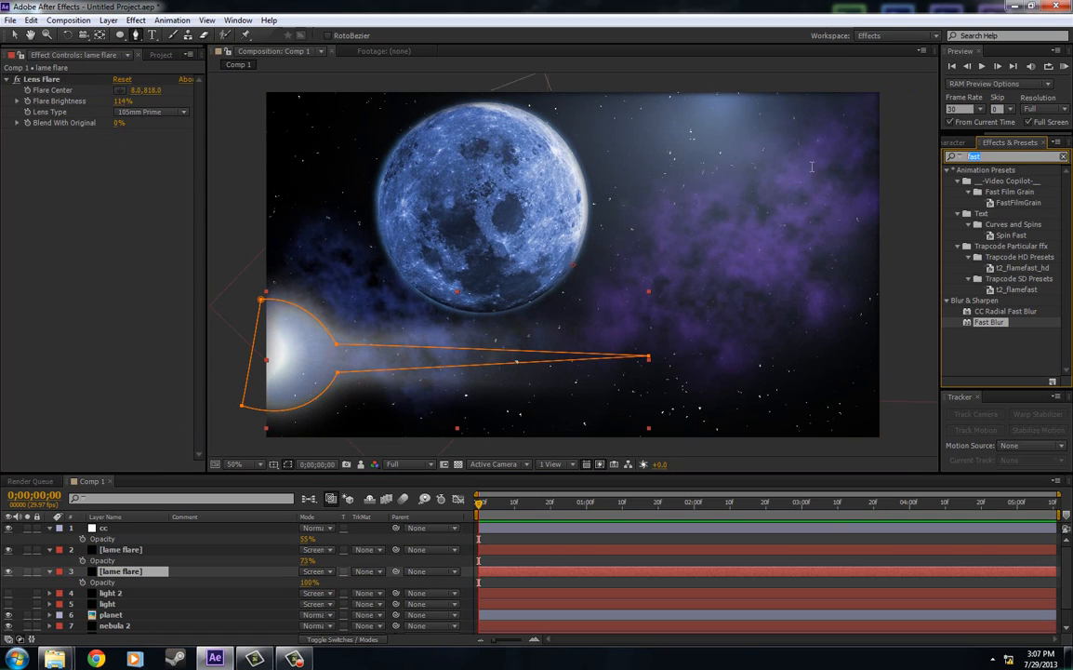
pyautogui.write('tint')
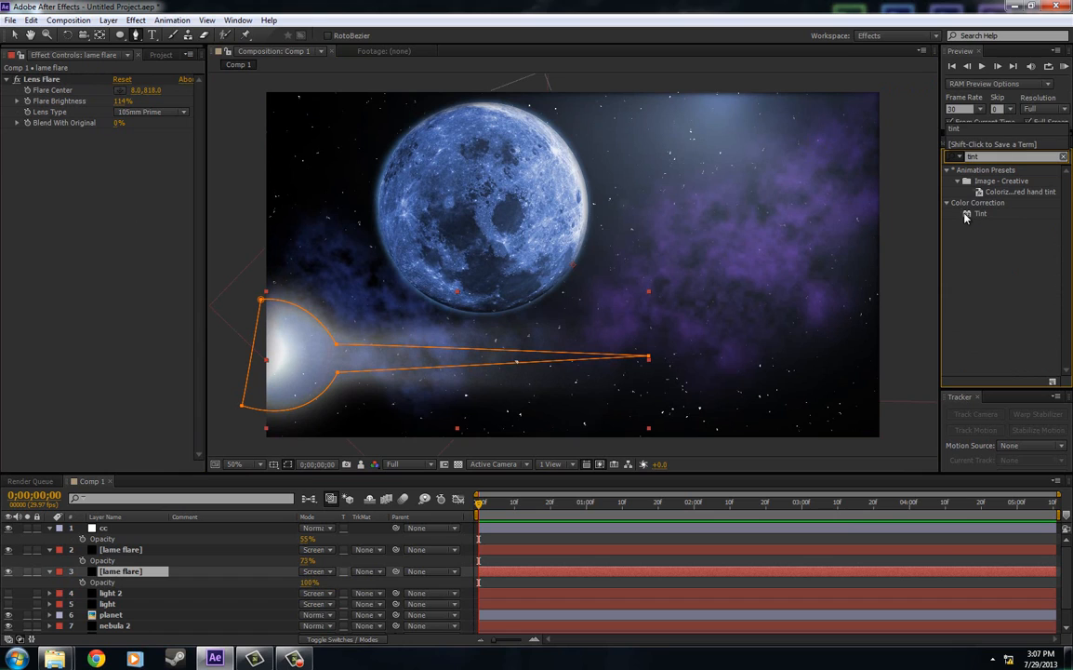
pyautogui.moveTo(970, 215); pyautogui.dragTo(27, 307)
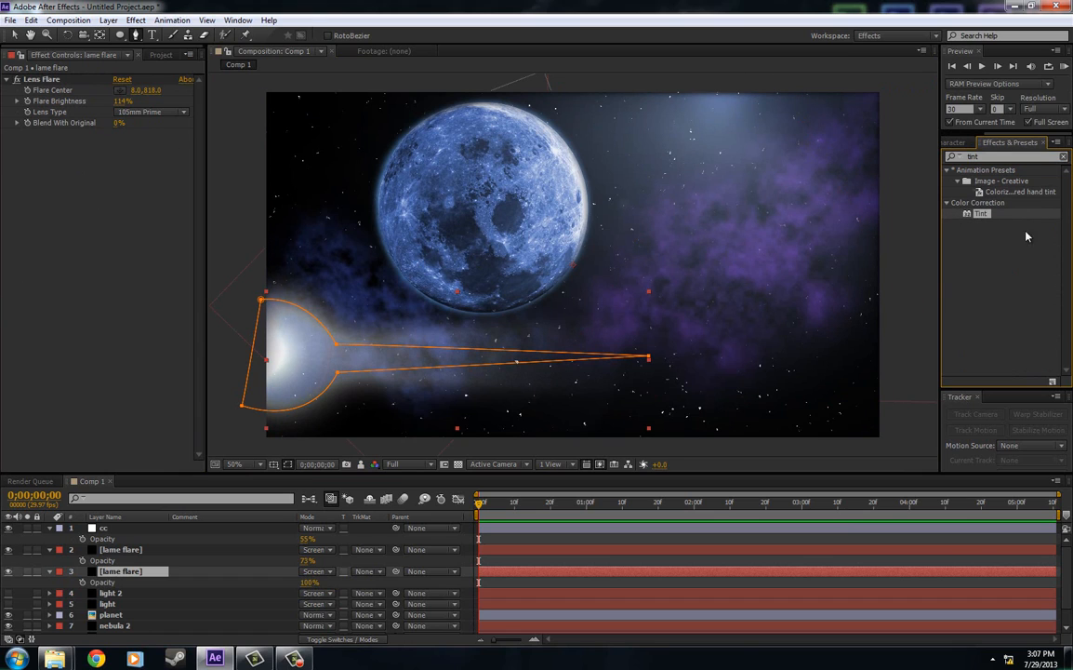
pyautogui.moveTo(981, 213); pyautogui.dragTo(70, 279)
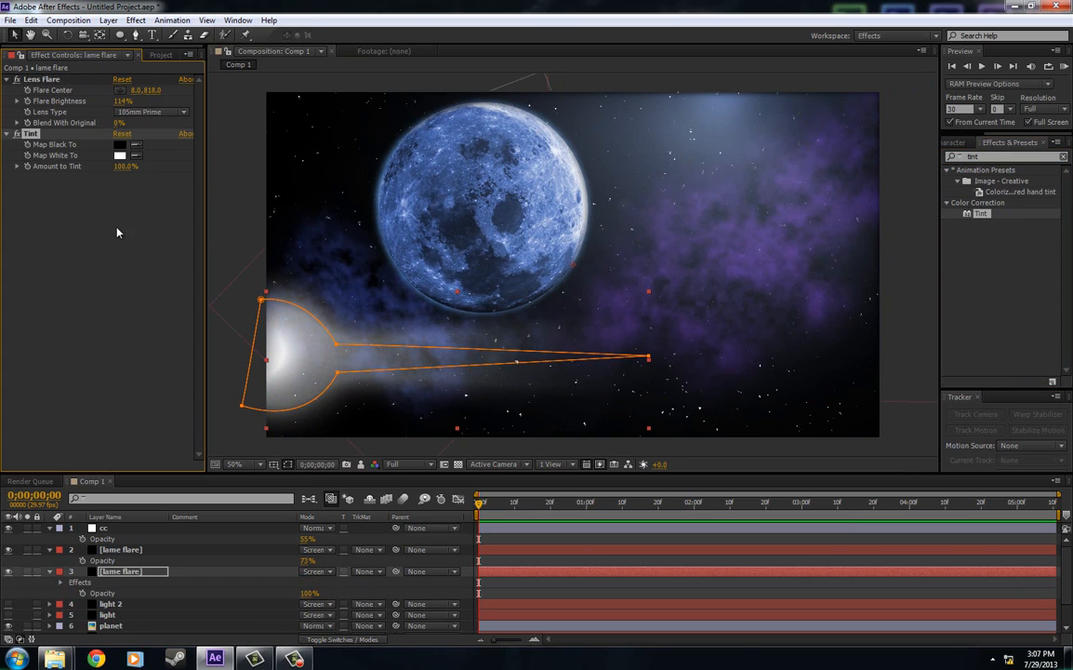
# Step: Map the Tint's white to a medium blue, about 6293CB, and hide the mask path
pyautogui.click(119, 155)
pyautogui.click(279, 560)
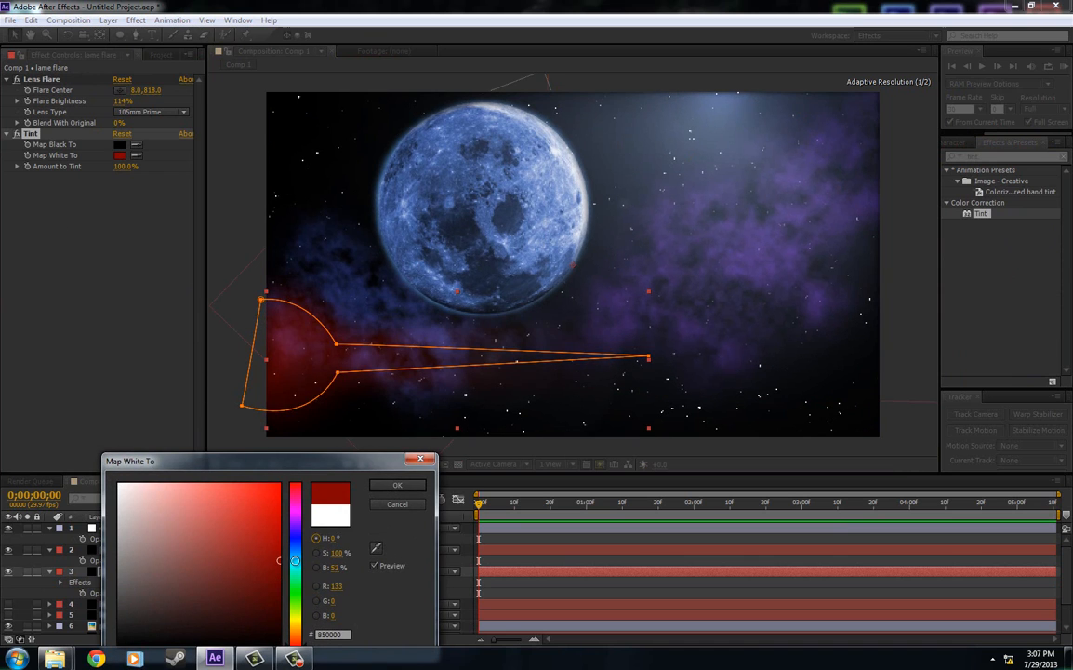
pyautogui.moveTo(295, 560)
pyautogui.mouseDown()
pyautogui.moveTo(276, 577)
pyautogui.moveTo(298, 568)
pyautogui.moveTo(299, 547)
pyautogui.moveTo(198, 514)
pyautogui.mouseUp()
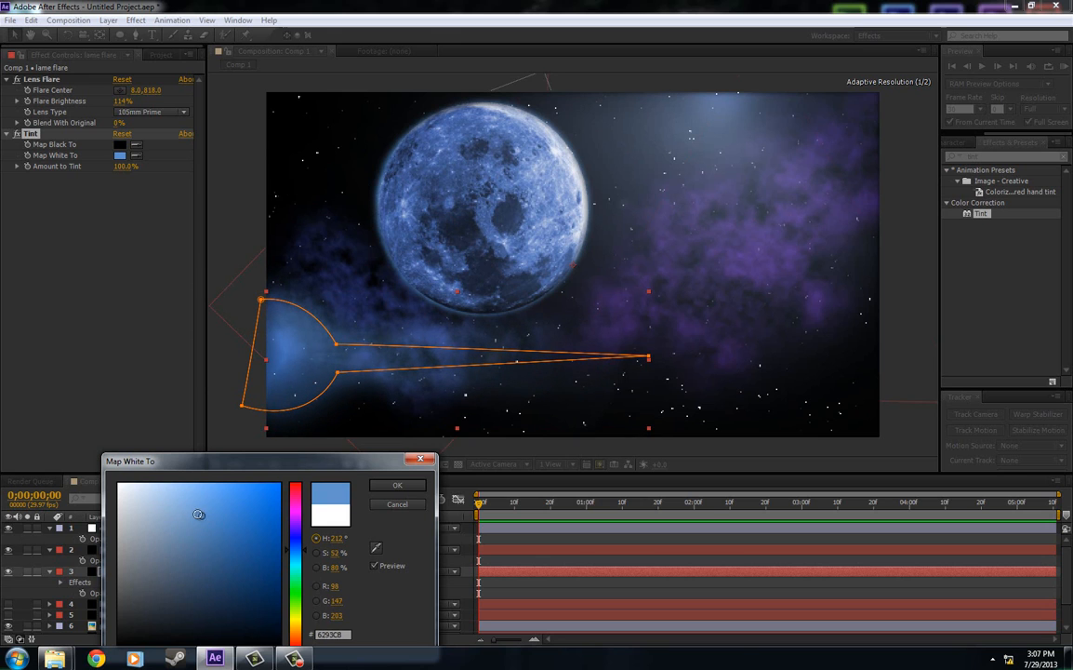
pyautogui.click(398, 485)
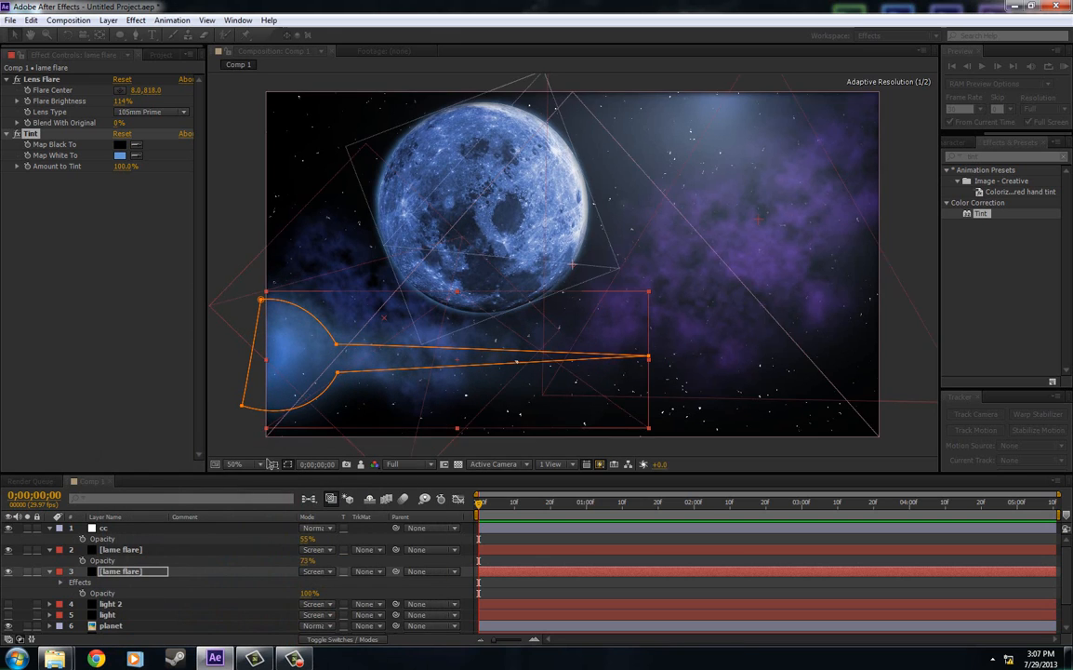
pyautogui.click(288, 464)
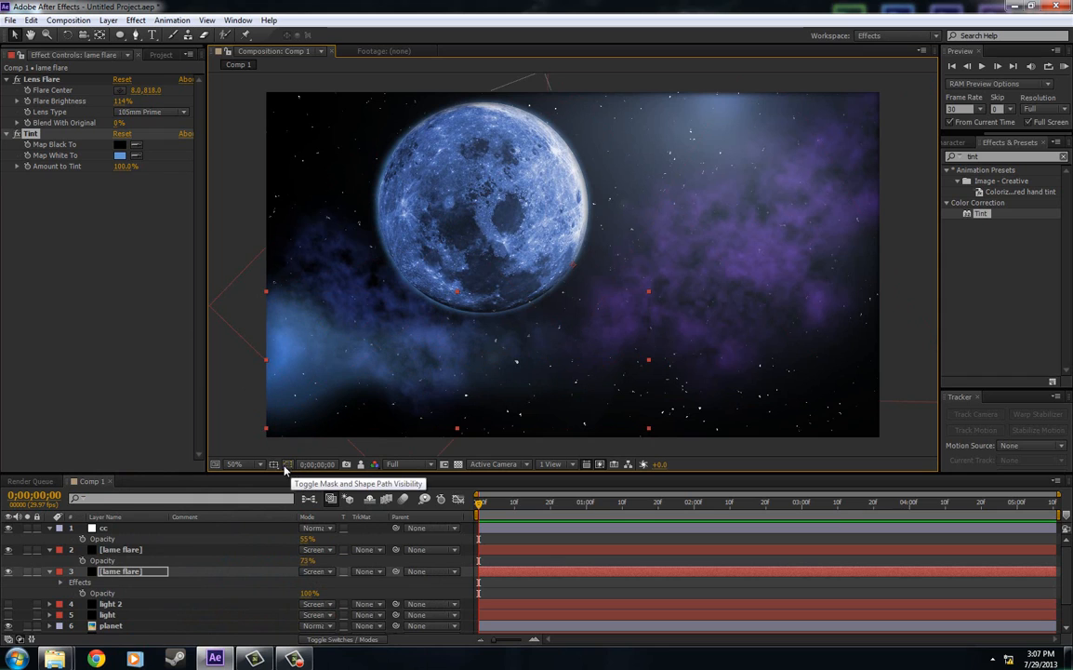
# Step: Tighten the mask's rounded end around the blue flare and shorten its tapered tip to roughly below the moon's right edge
pyautogui.click(141, 573)
pyautogui.click(288, 464)
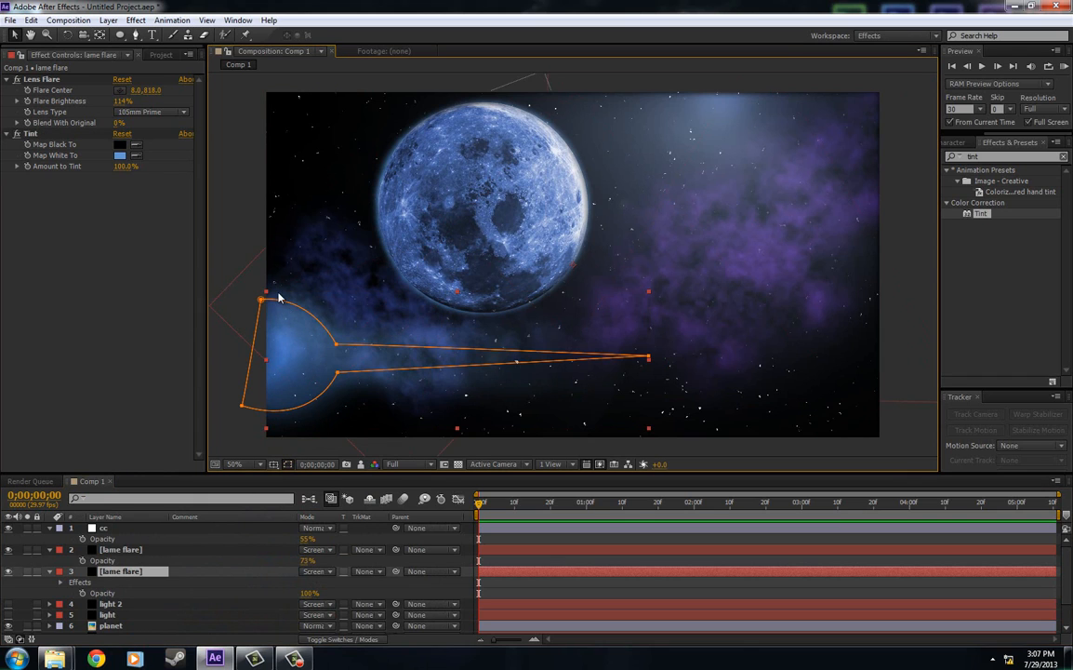
pyautogui.moveTo(261, 300); pyautogui.dragTo(259, 313)
pyautogui.moveTo(336, 345); pyautogui.dragTo(312, 374)
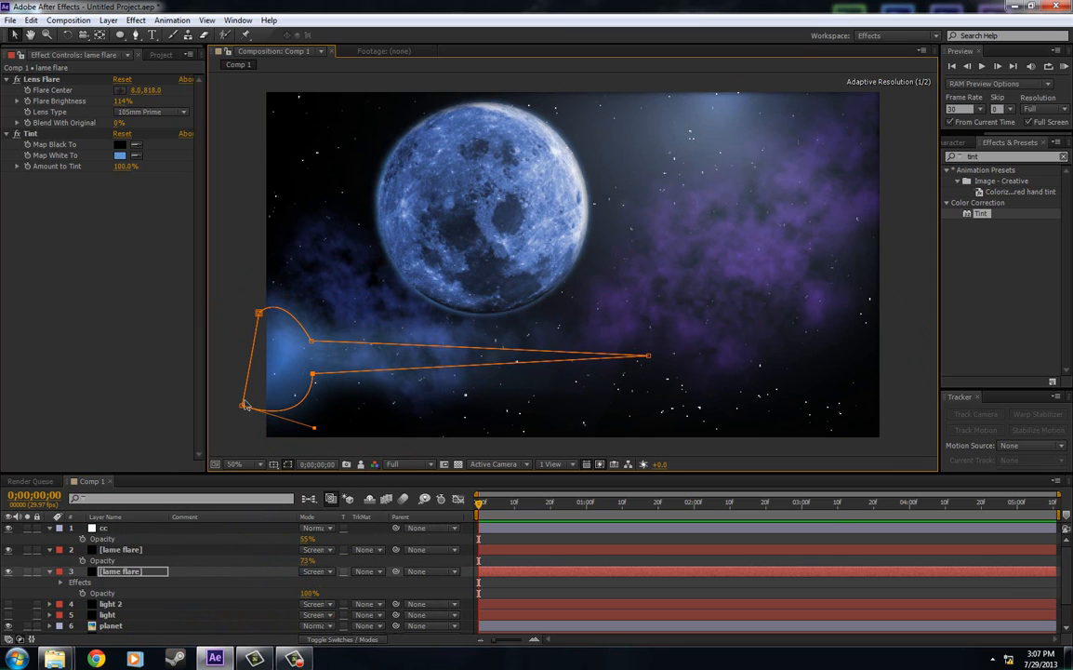
pyautogui.moveTo(234, 405); pyautogui.dragTo(228, 397)
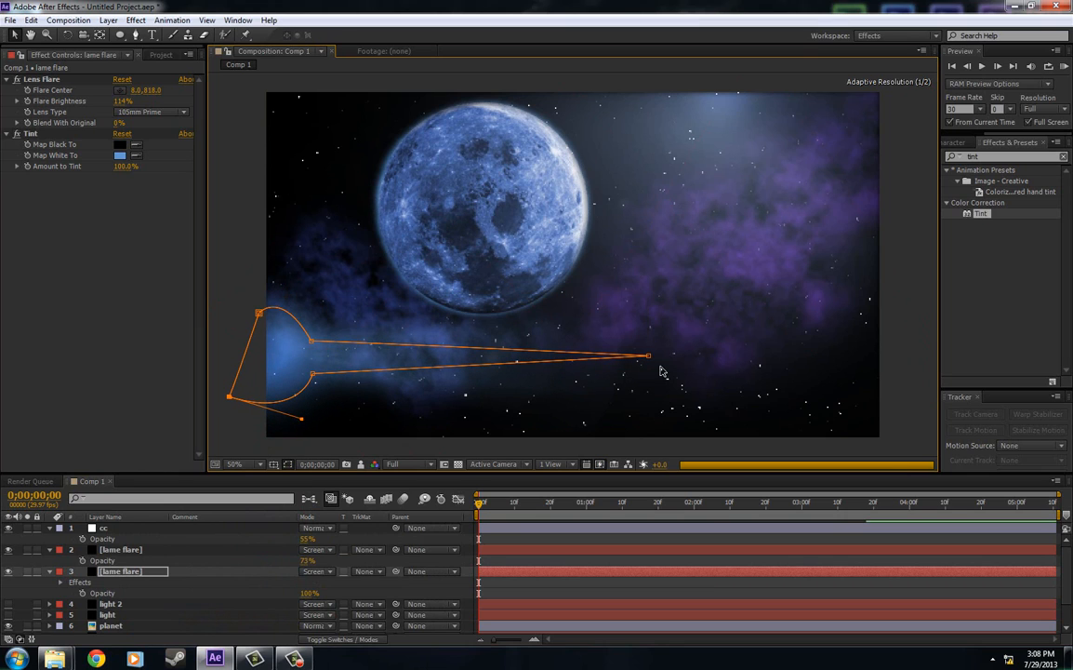
pyautogui.moveTo(652, 356); pyautogui.dragTo(695, 363)
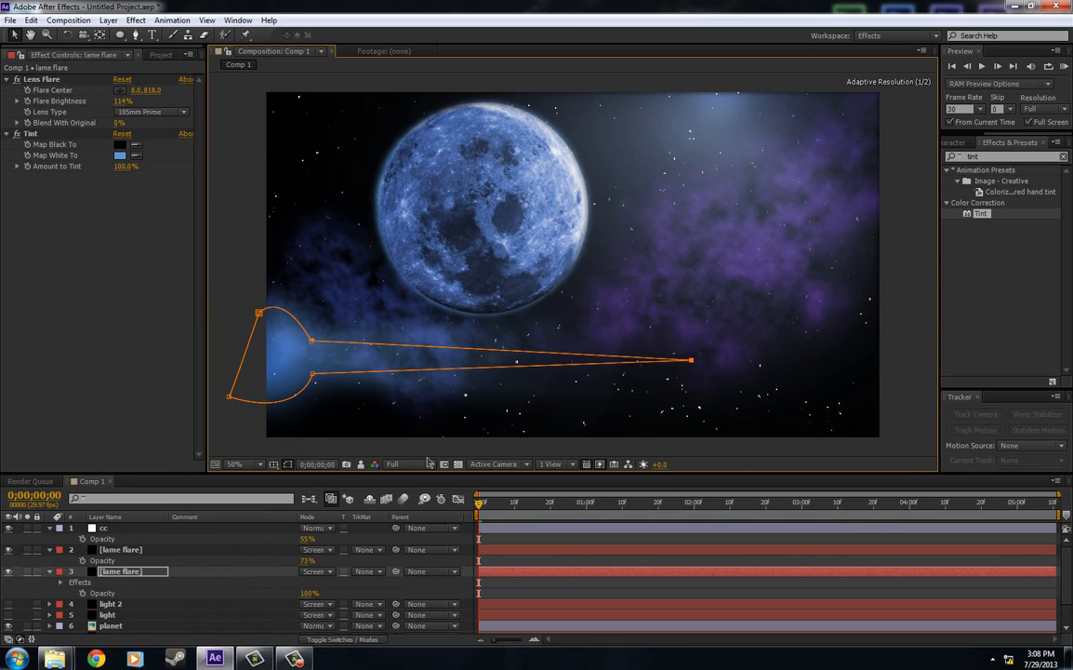
pyautogui.click(287, 464)
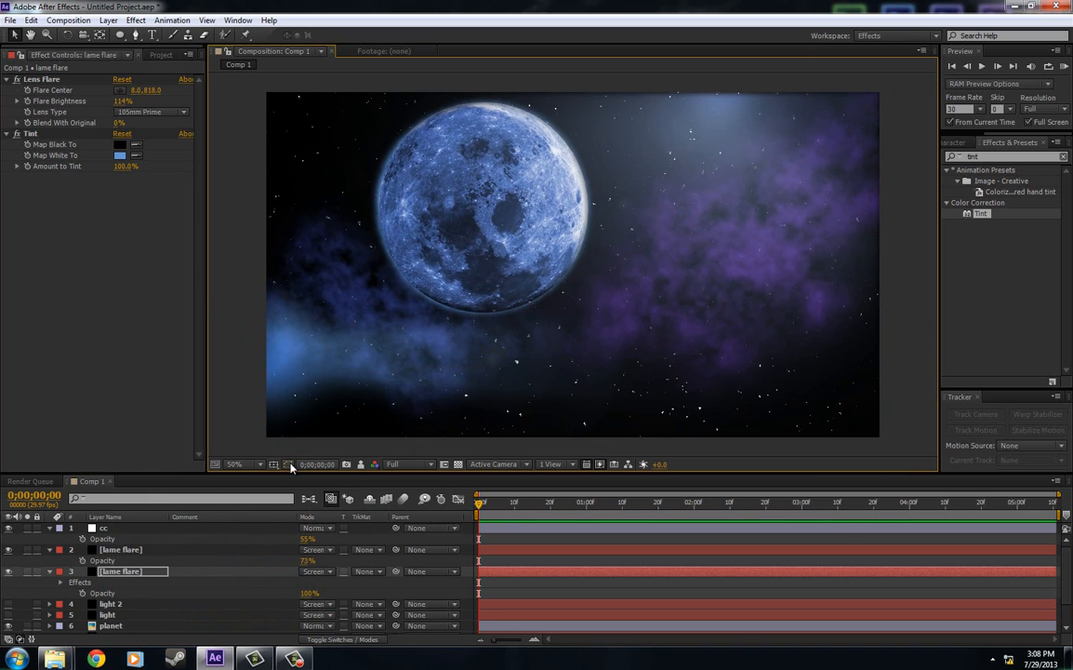
pyautogui.click(290, 465)
pyautogui.moveTo(692, 362); pyautogui.dragTo(581, 362)
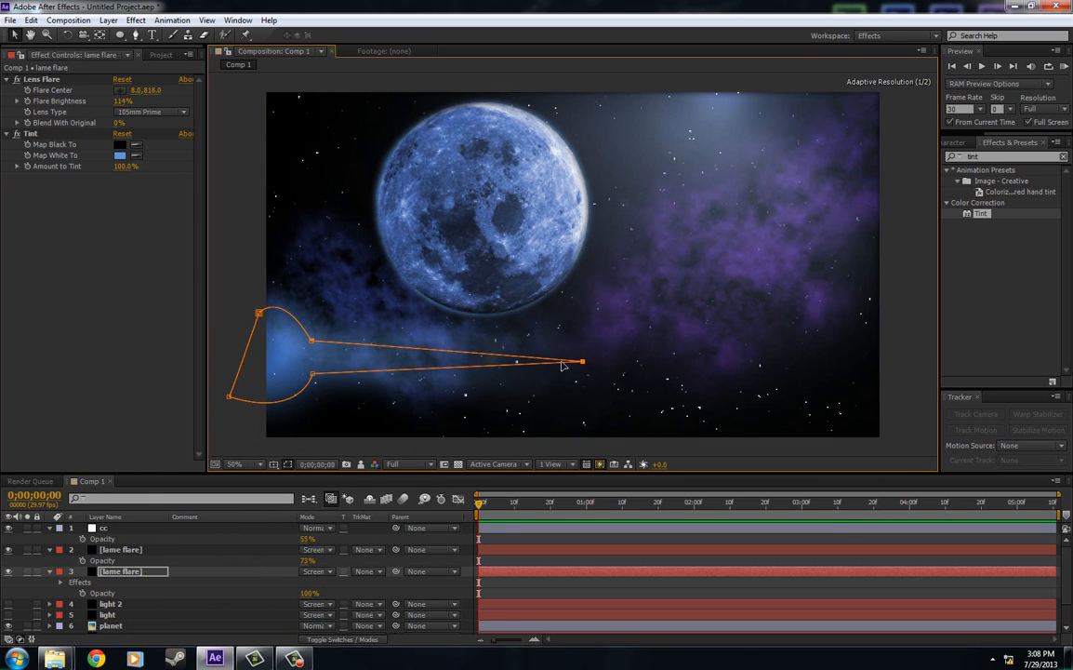
pyautogui.click(287, 464)
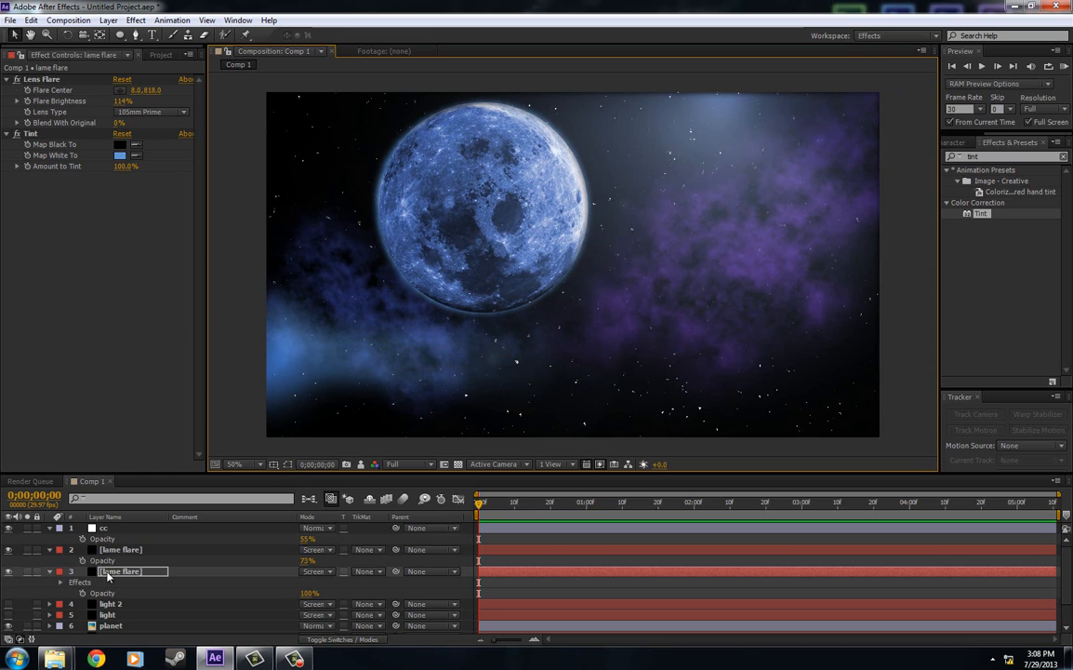
# Step: Scale the lower lame flare layer to 128% and shift it right so its glow sits at the frame's left edge
pyautogui.click(108, 574)
pyautogui.press('s')
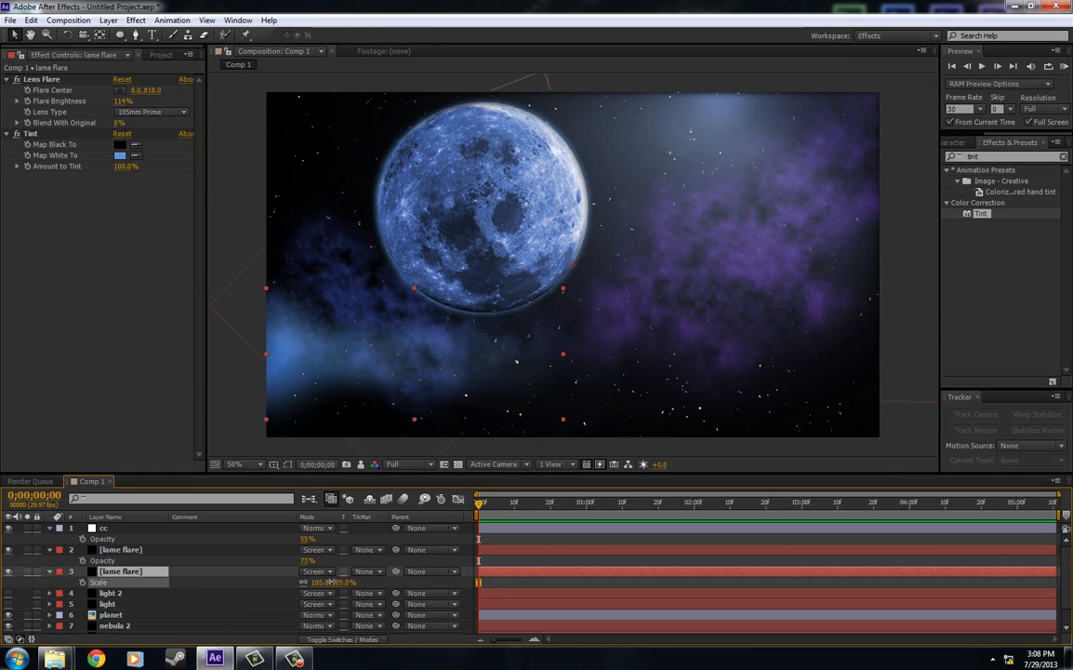
pyautogui.moveTo(332, 582); pyautogui.dragTo(354, 581)
pyautogui.moveTo(281, 406); pyautogui.dragTo(352, 400)
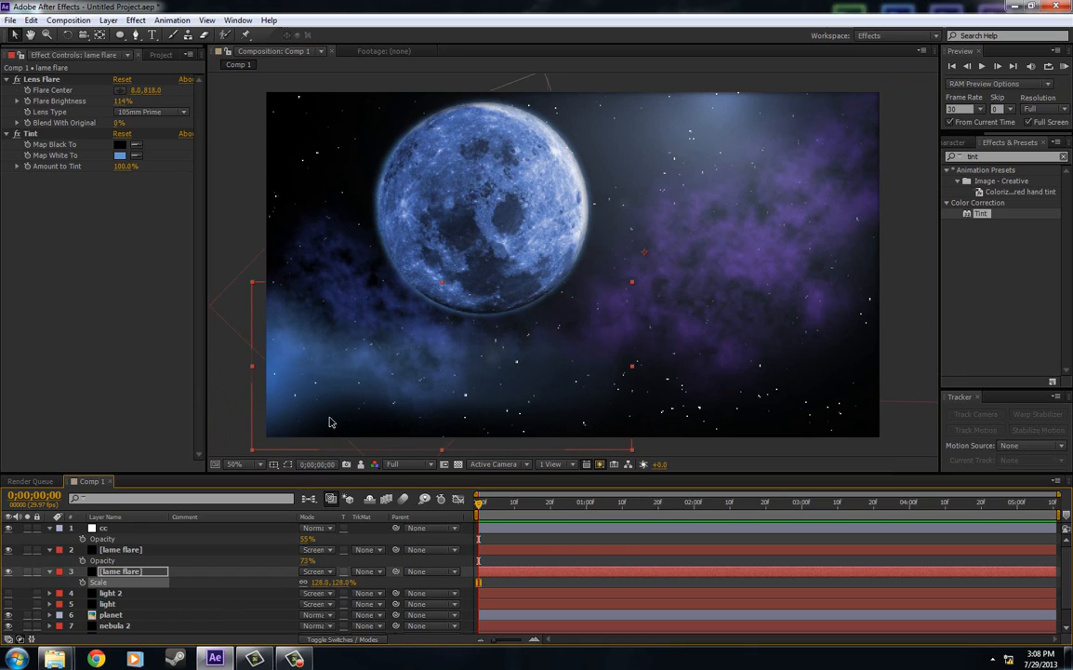
# Step: Check the enlarged flare against the scene with its mask path shown and hidden
pyautogui.click(287, 464)
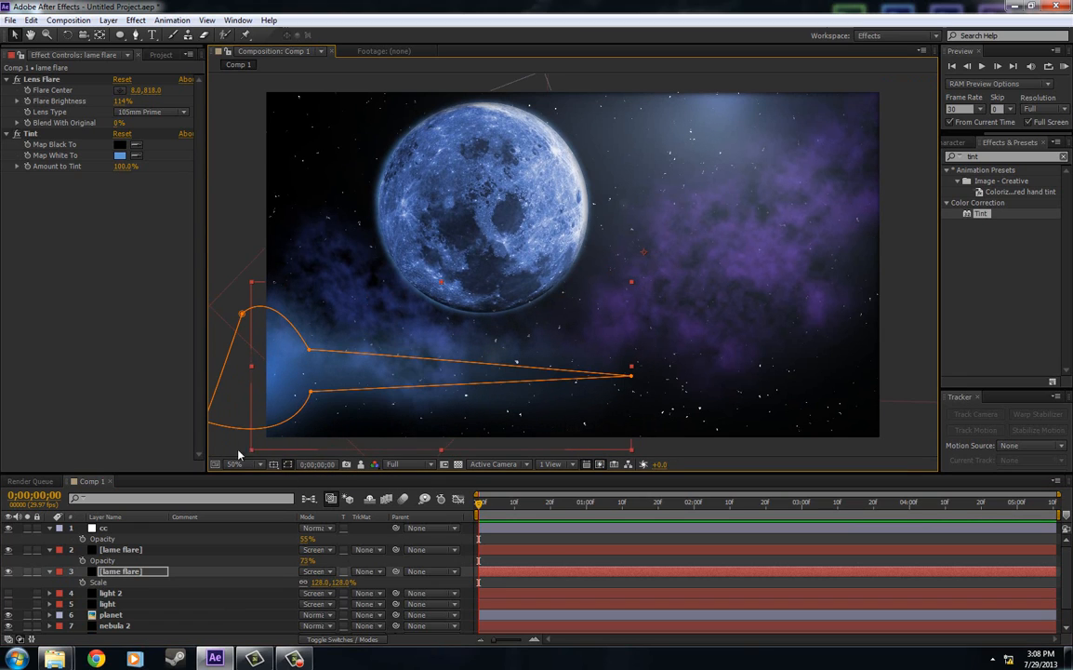
pyautogui.click(227, 428)
pyautogui.click(287, 464)
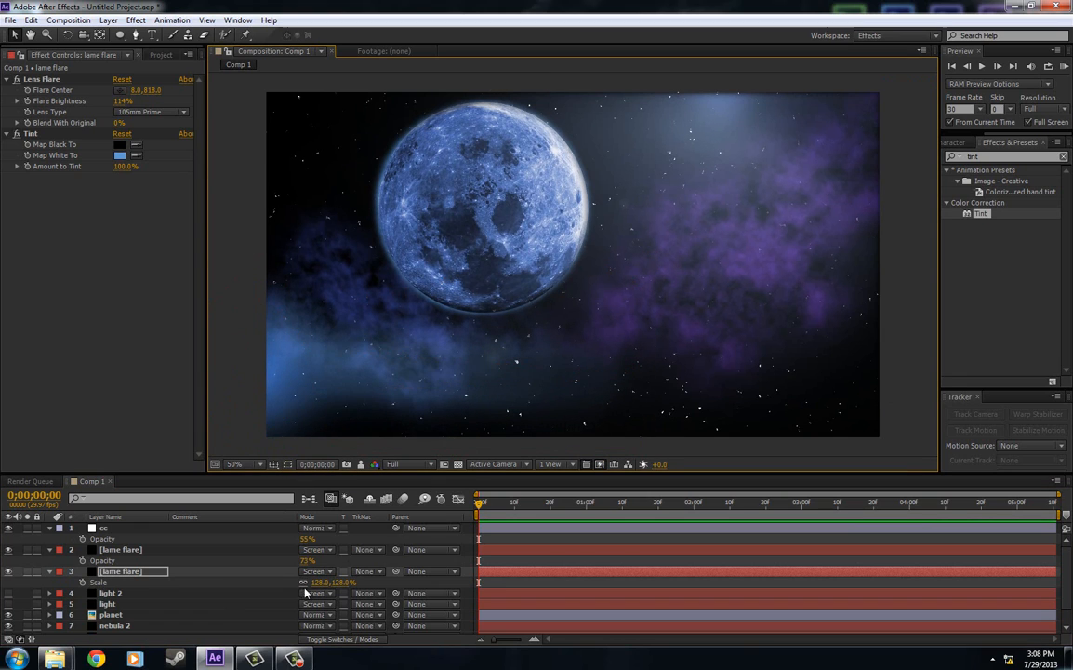
pyautogui.click(361, 465)
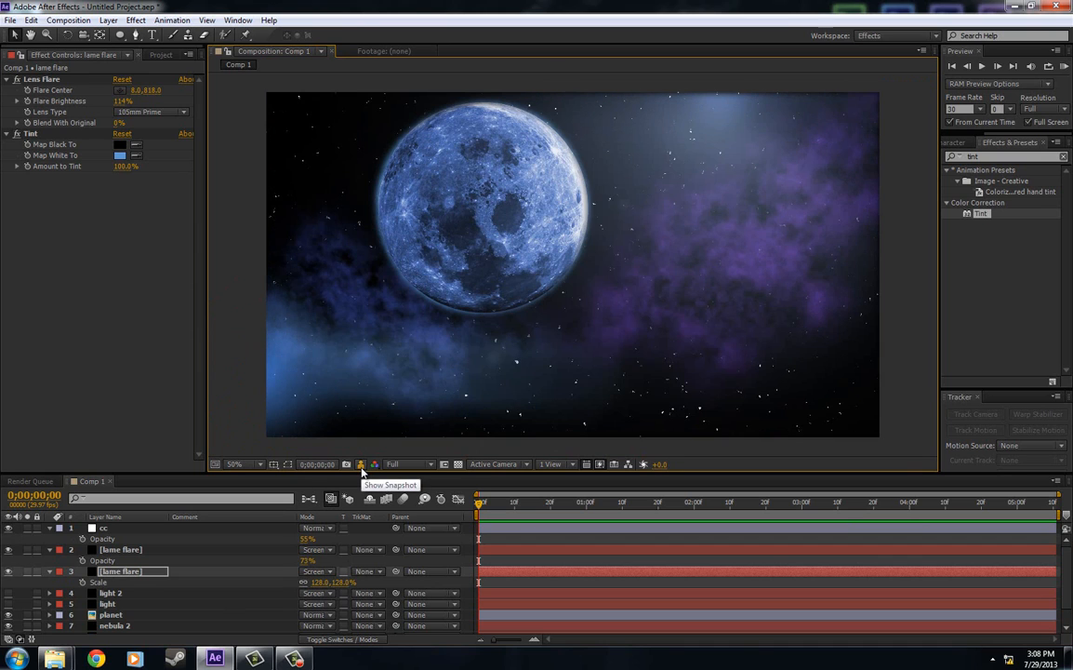
pyautogui.click(361, 465)
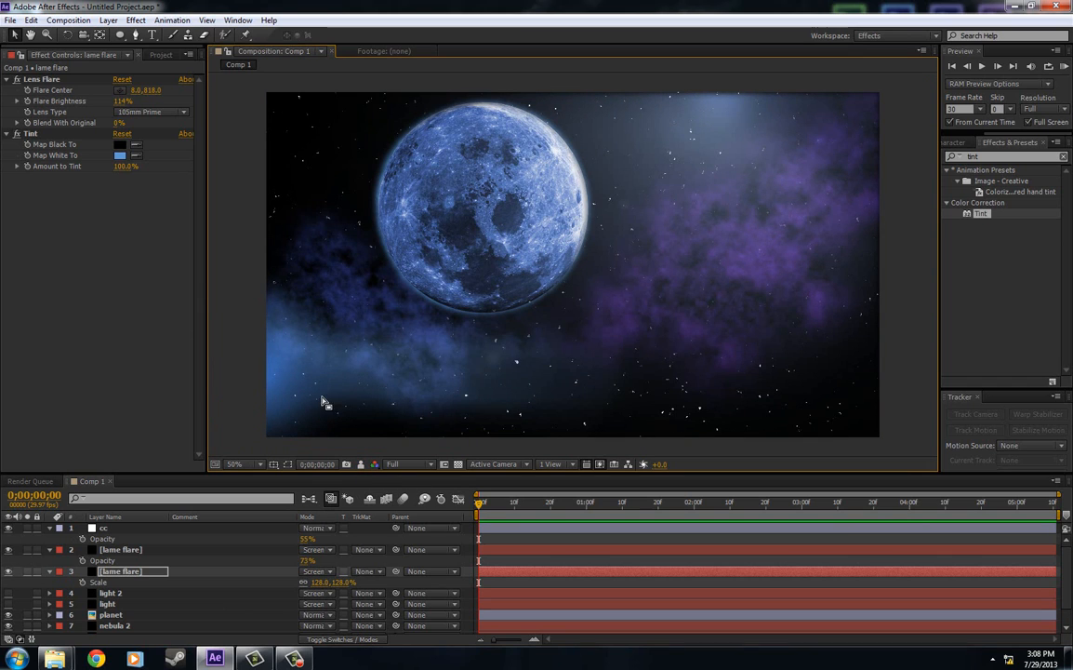
# Step: Set the lower lame flare's Flare Center to 46, 818 and map its Tint white to light blue 7DAEE5
pyautogui.click(42, 80)
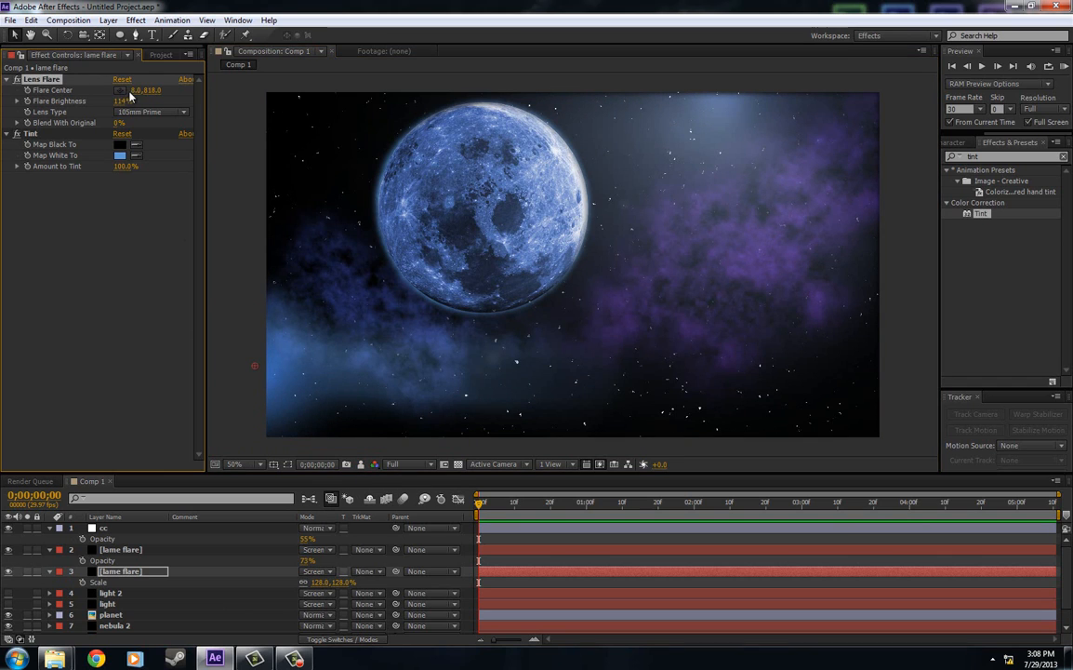
pyautogui.moveTo(131, 92); pyautogui.dragTo(147, 113)
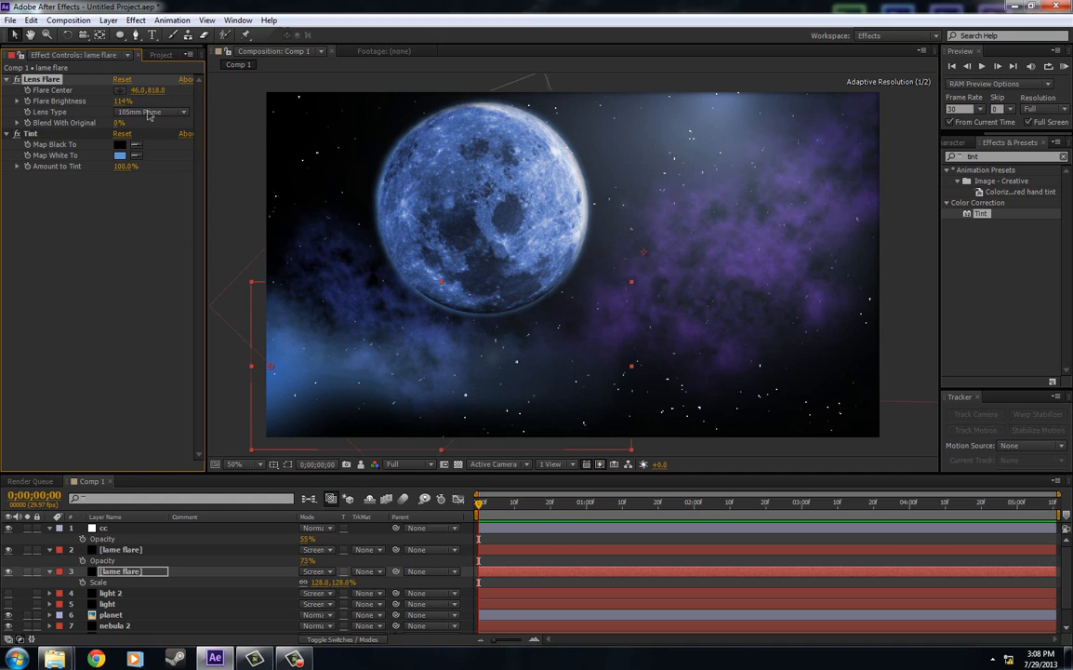
pyautogui.click(119, 155)
pyautogui.click(169, 490)
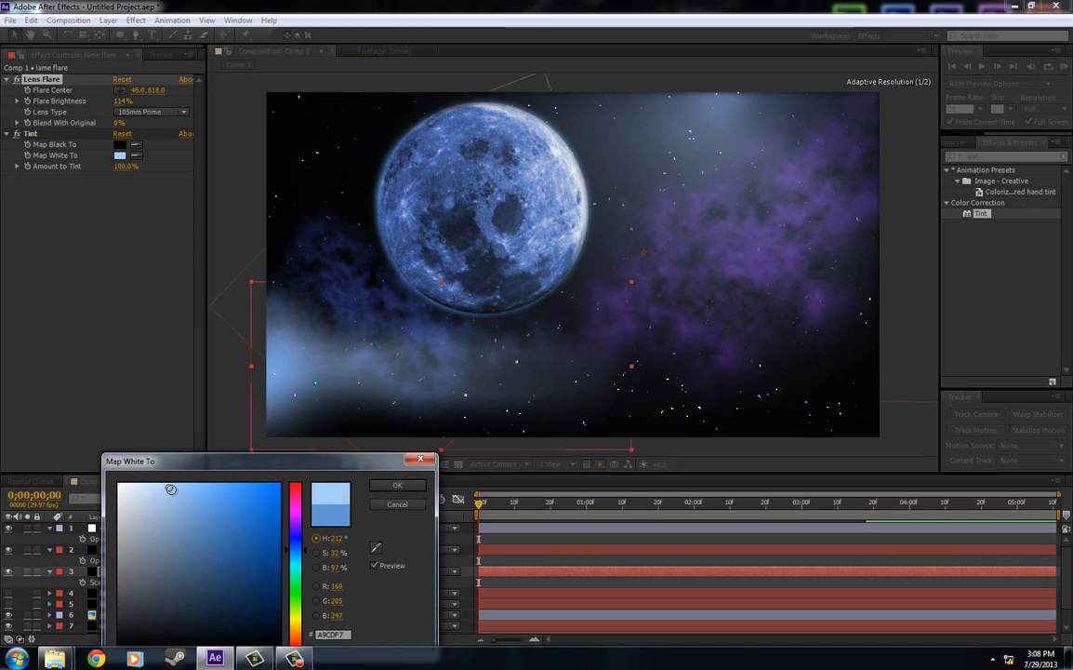
pyautogui.moveTo(170, 488); pyautogui.dragTo(192, 500)
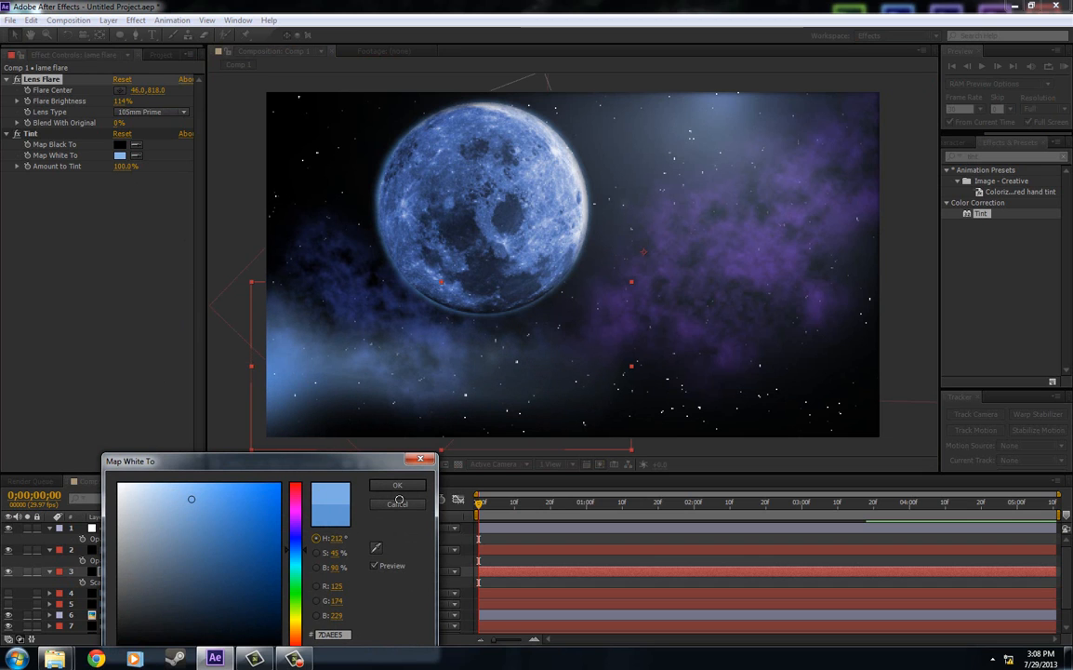
pyautogui.click(397, 485)
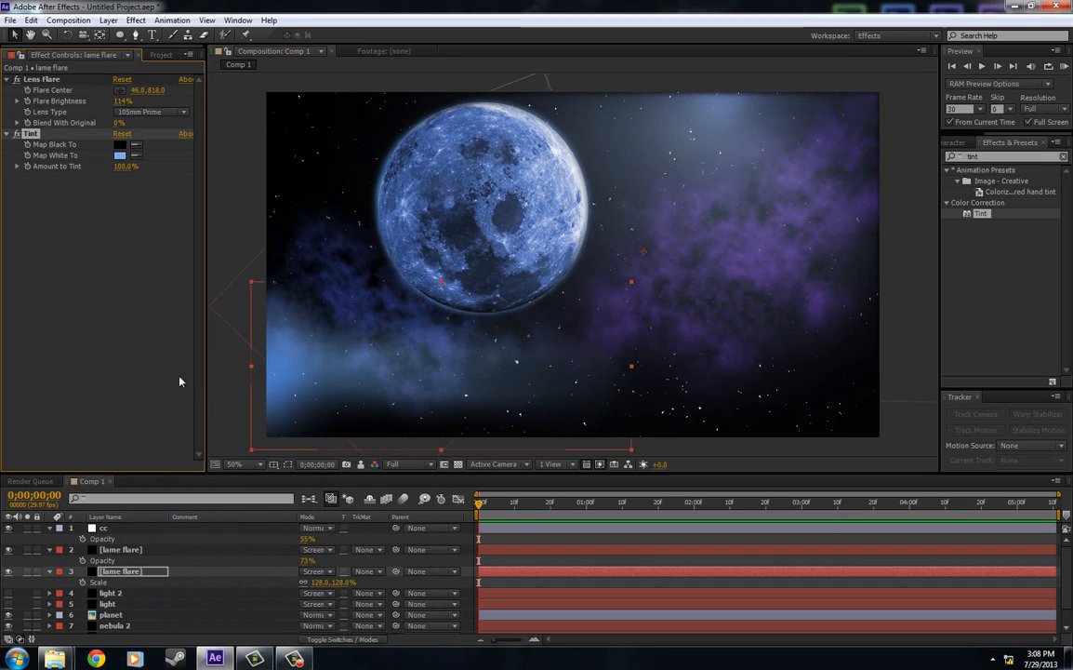
pyautogui.click(227, 399)
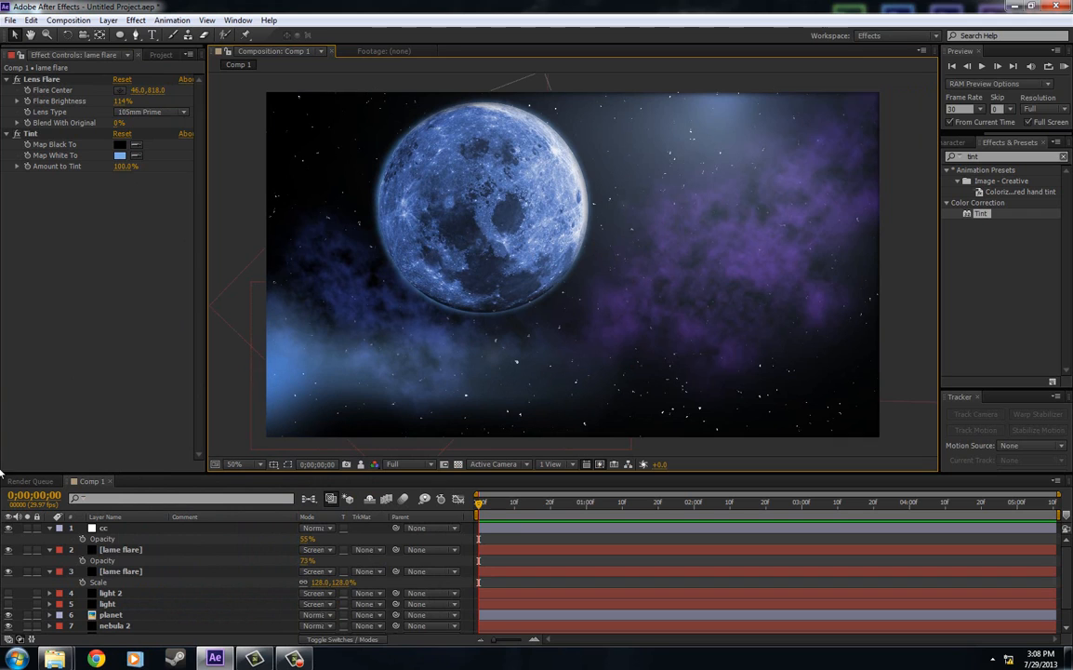
# Step: Review the whole composition and collapse the properties of both lame flare layers
pyautogui.click(112, 540)
pyautogui.scroll(-2, 435, 382)
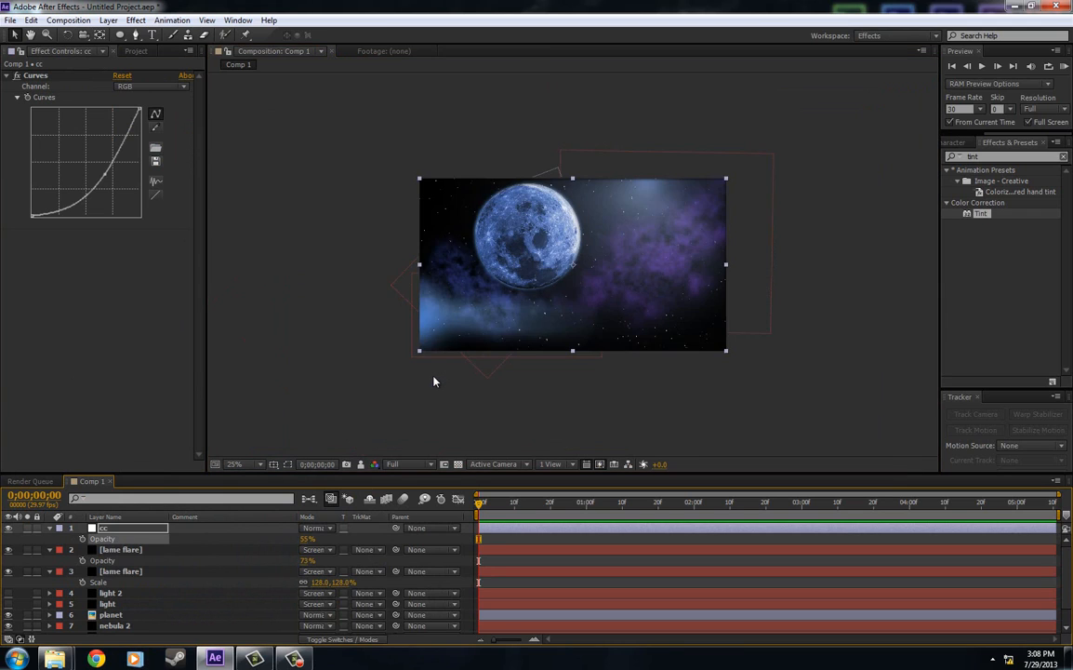
pyautogui.scroll(2, 436, 382)
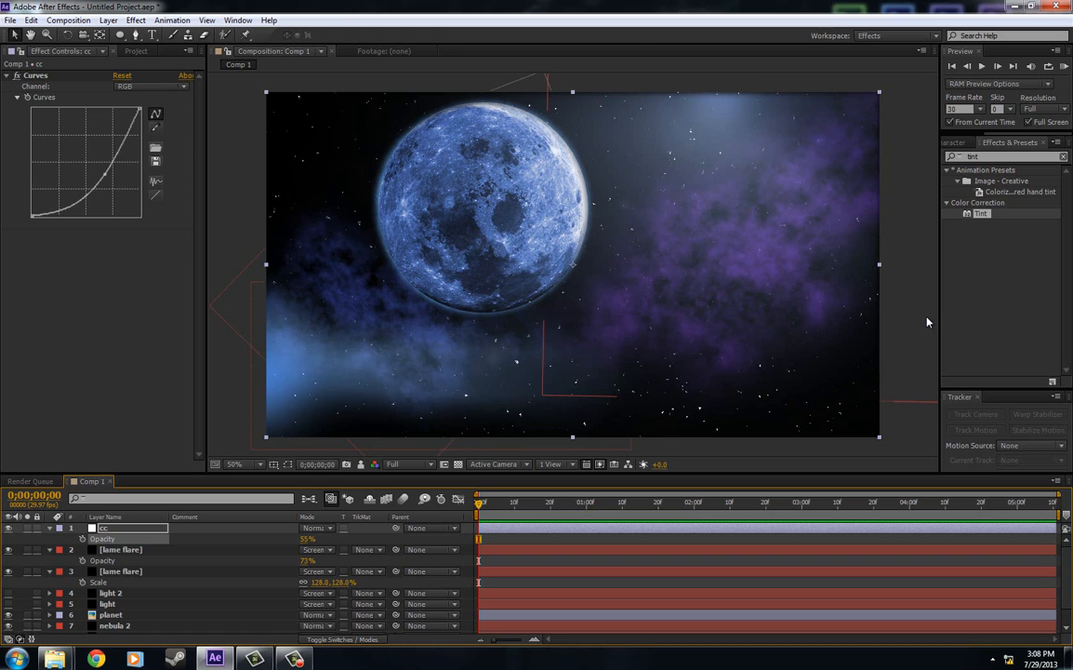
pyautogui.click(78, 552)
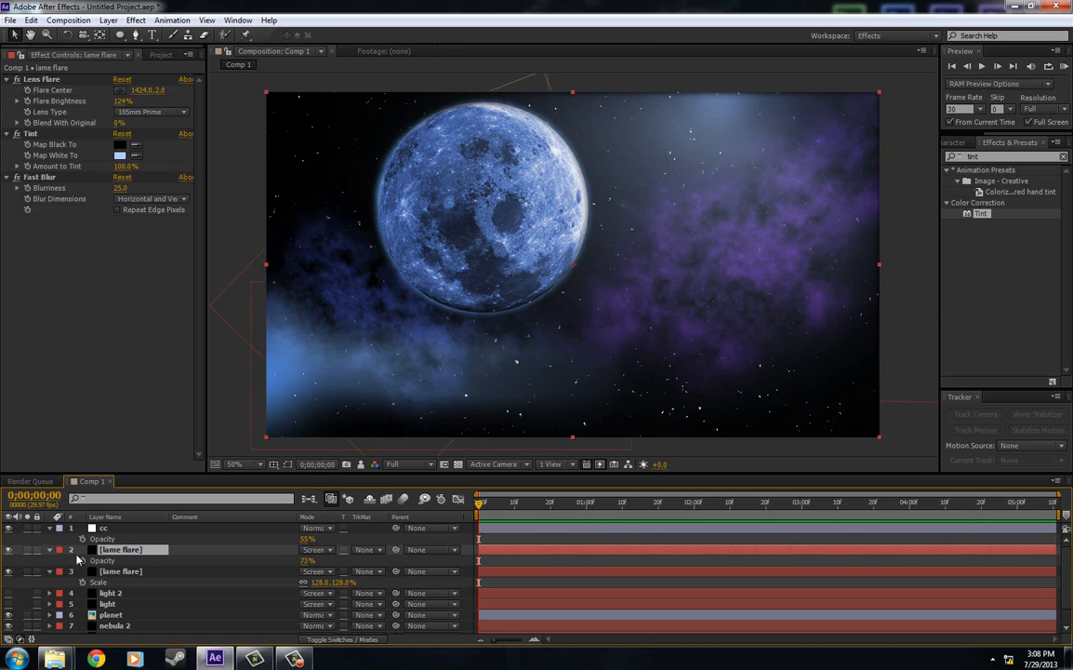
pyautogui.click(51, 550)
pyautogui.click(50, 561)
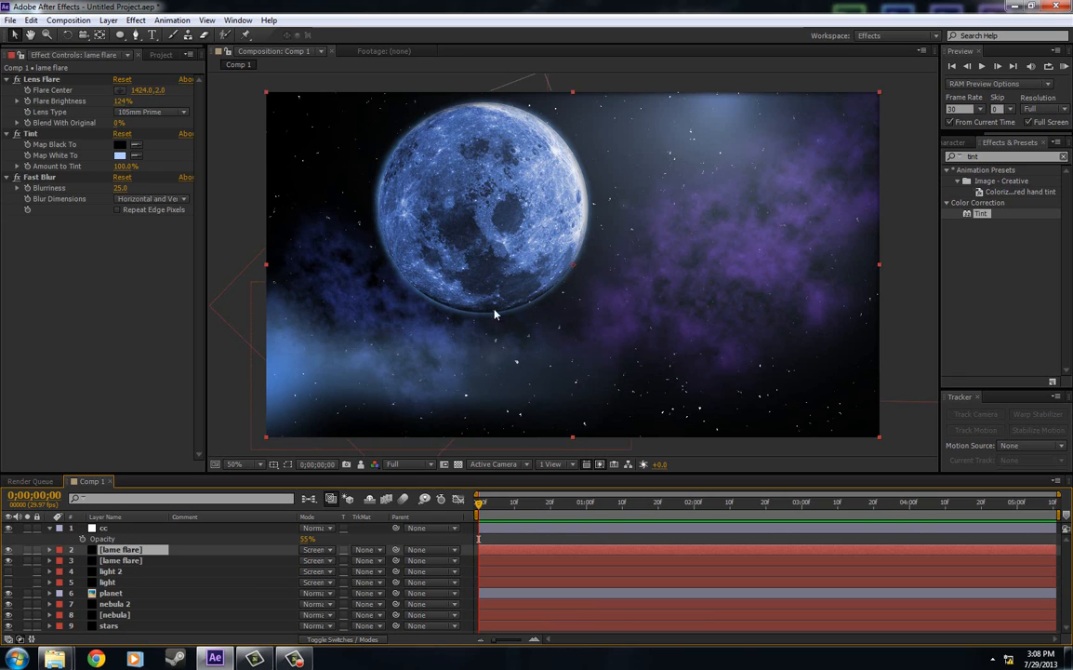
# Step: Make the light and light 2 layers visible together with both lame flare layers
pyautogui.click(8, 560)
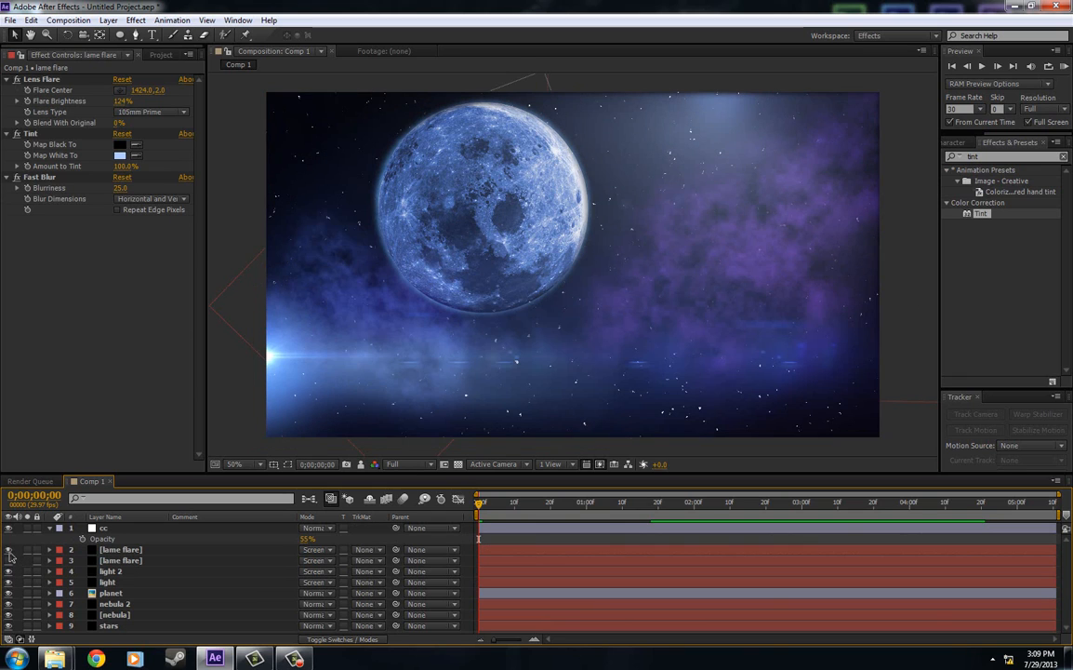
pyautogui.click(8, 550)
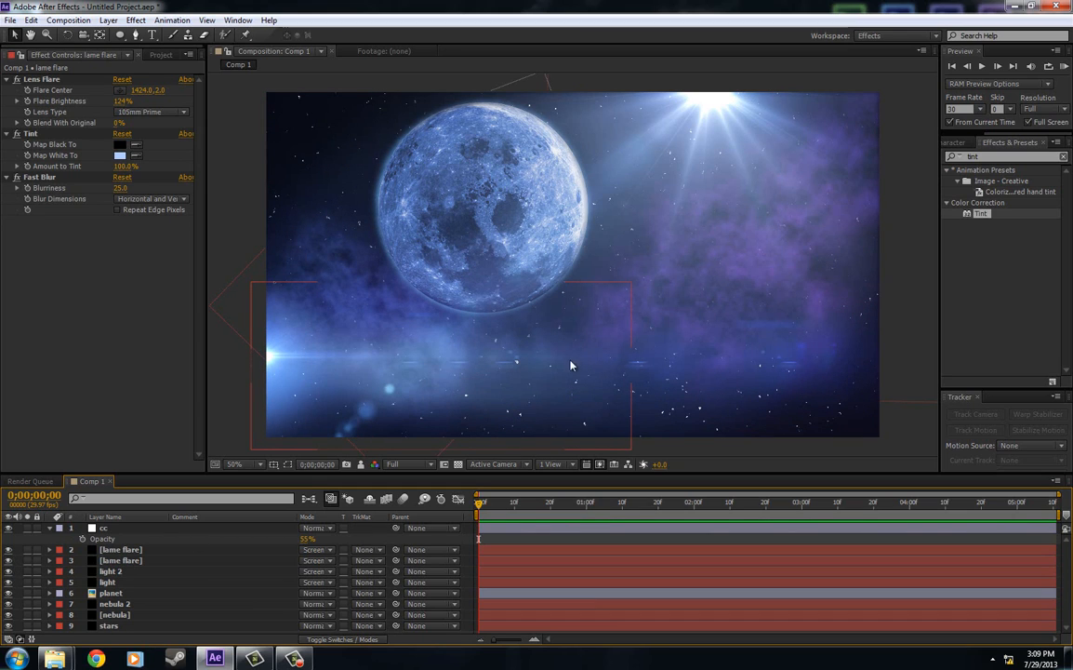
pyautogui.click(162, 429)
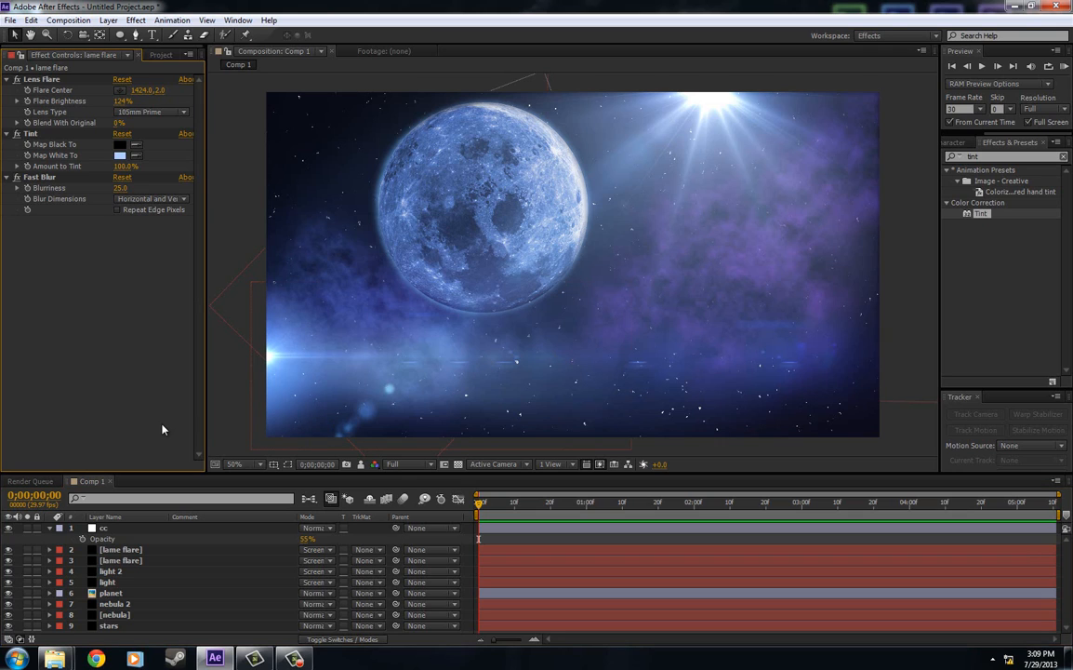